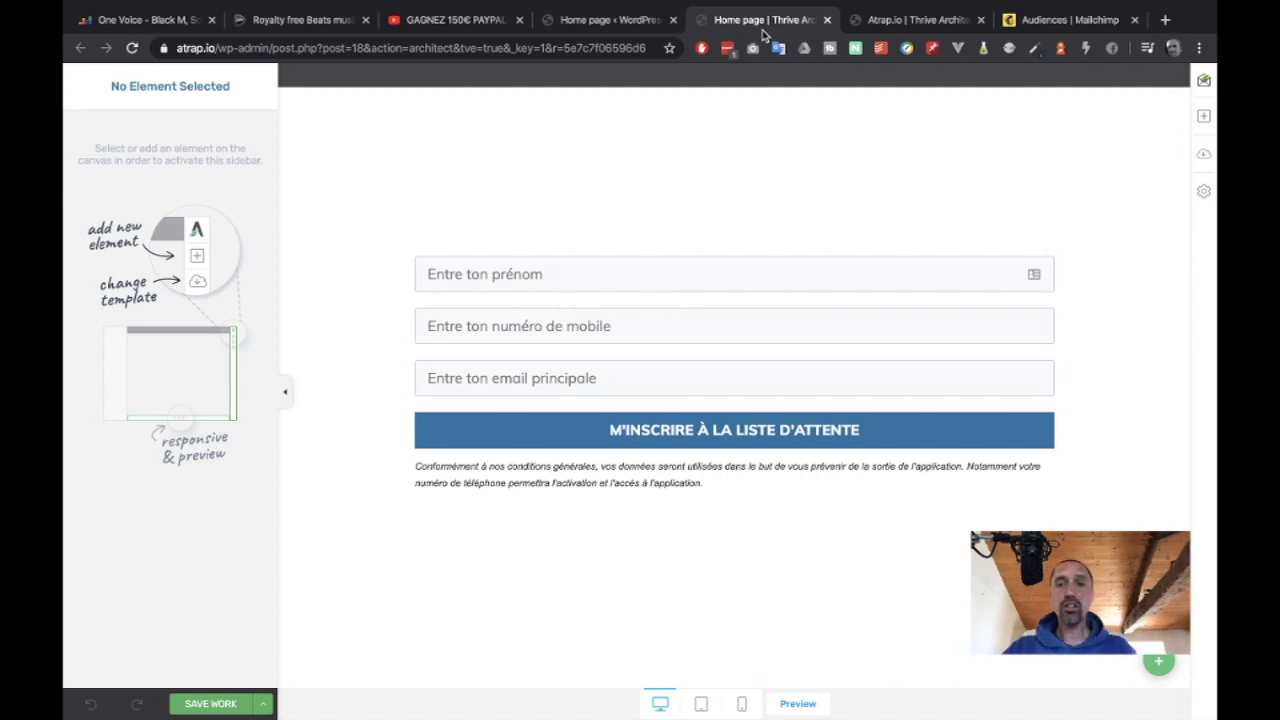
Switch to the 'Atrap.io | Thrive Architect' tab to edit the landing page.
left_click(937, 26)
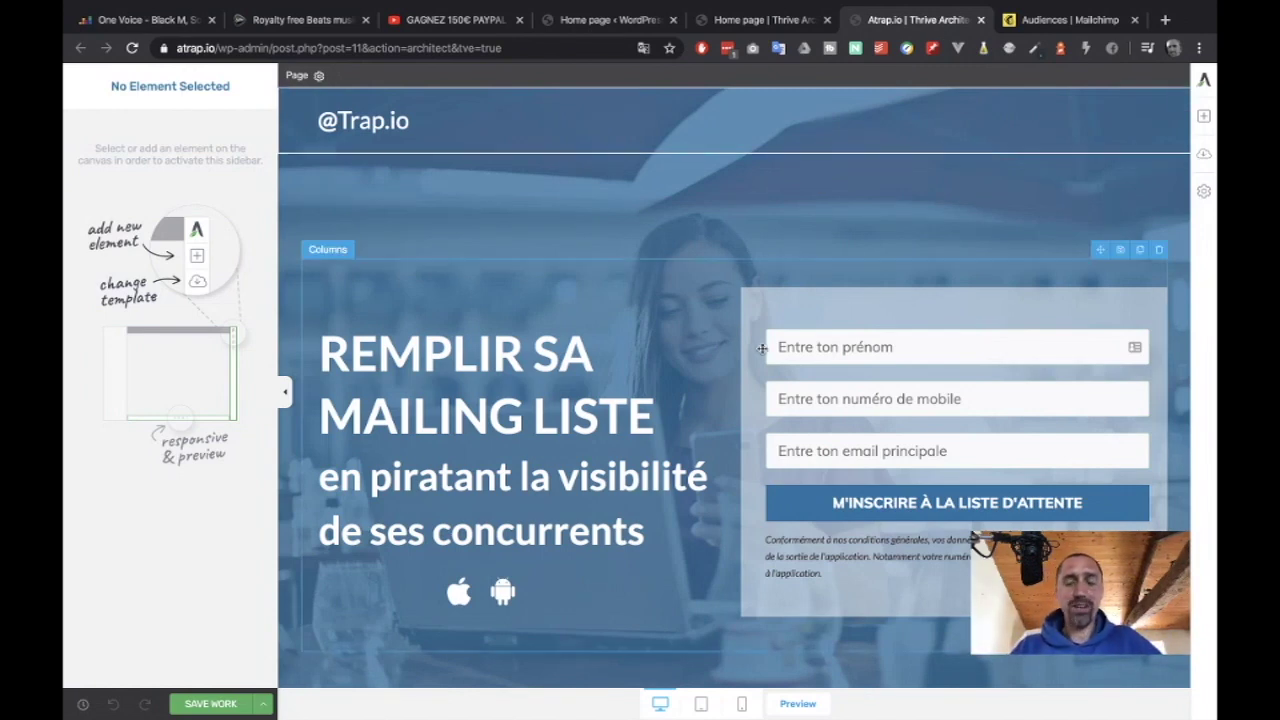
Preview the landing page down to its footer and back, then switch to Mailchimp's Audiences tab.
left_click(798, 703)
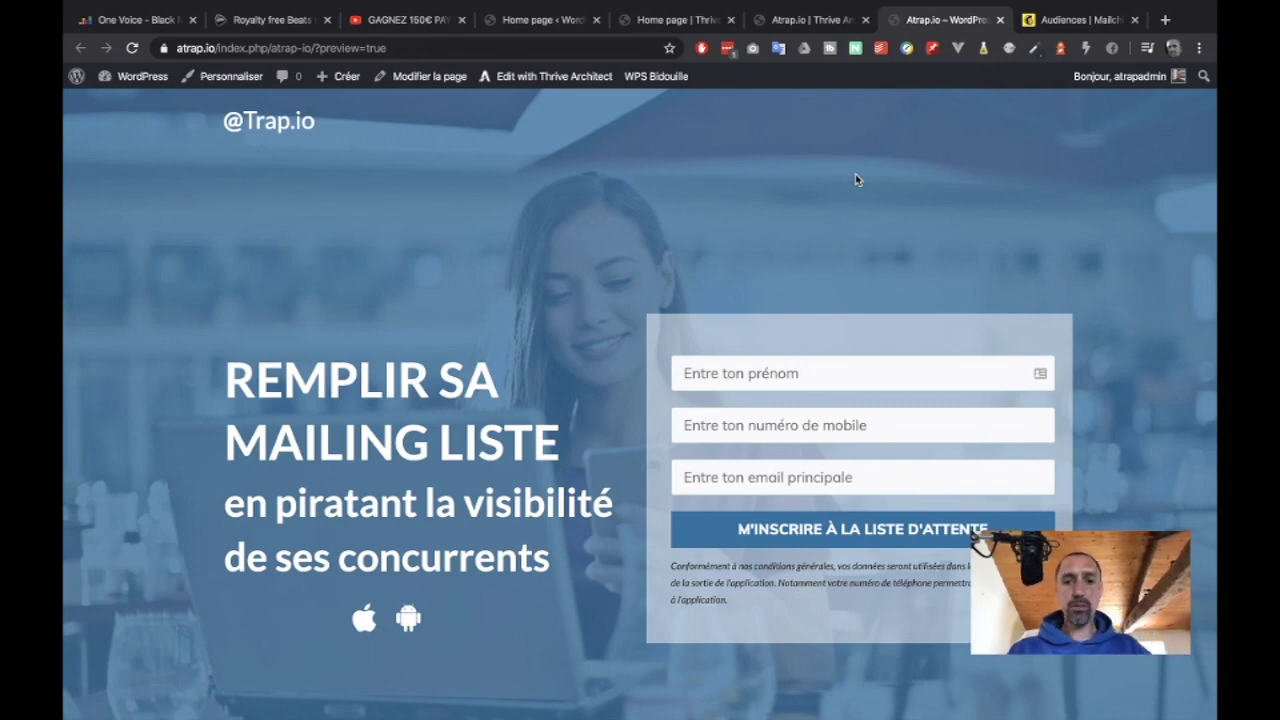
scroll(856, 178, "down", 3)
scroll(856, 180, "down", 8)
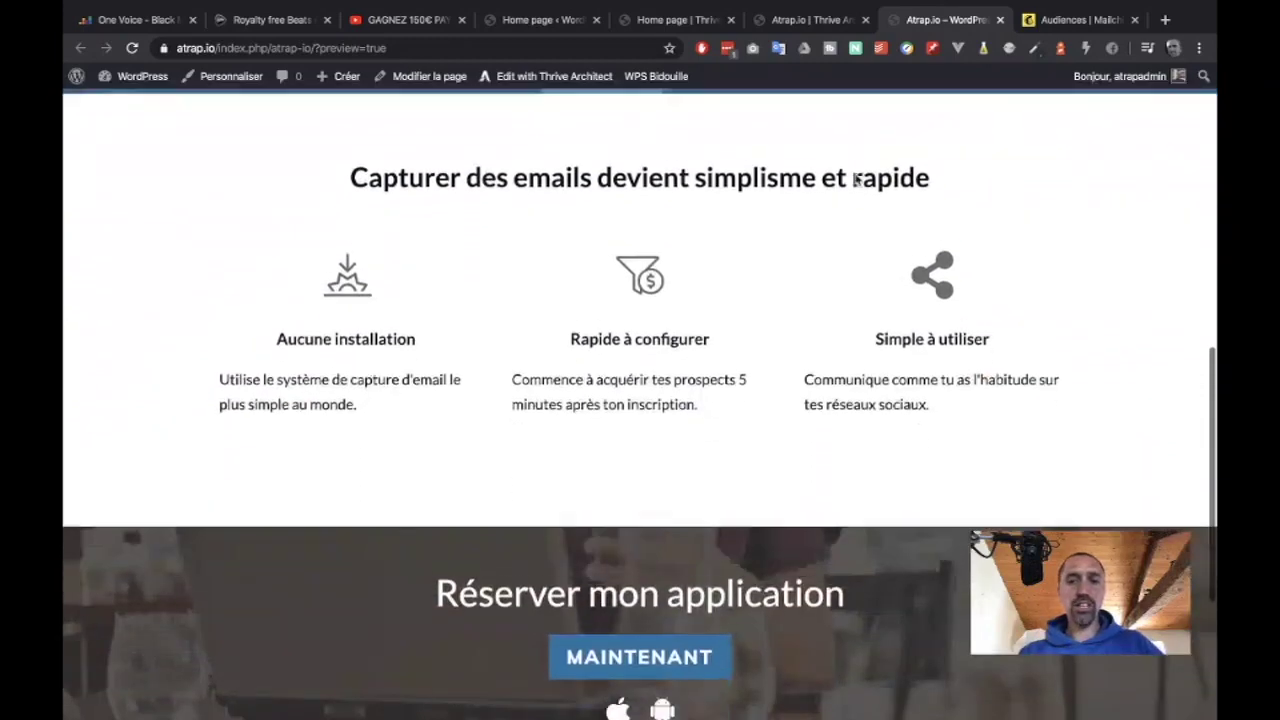
scroll(856, 180, "down", 3)
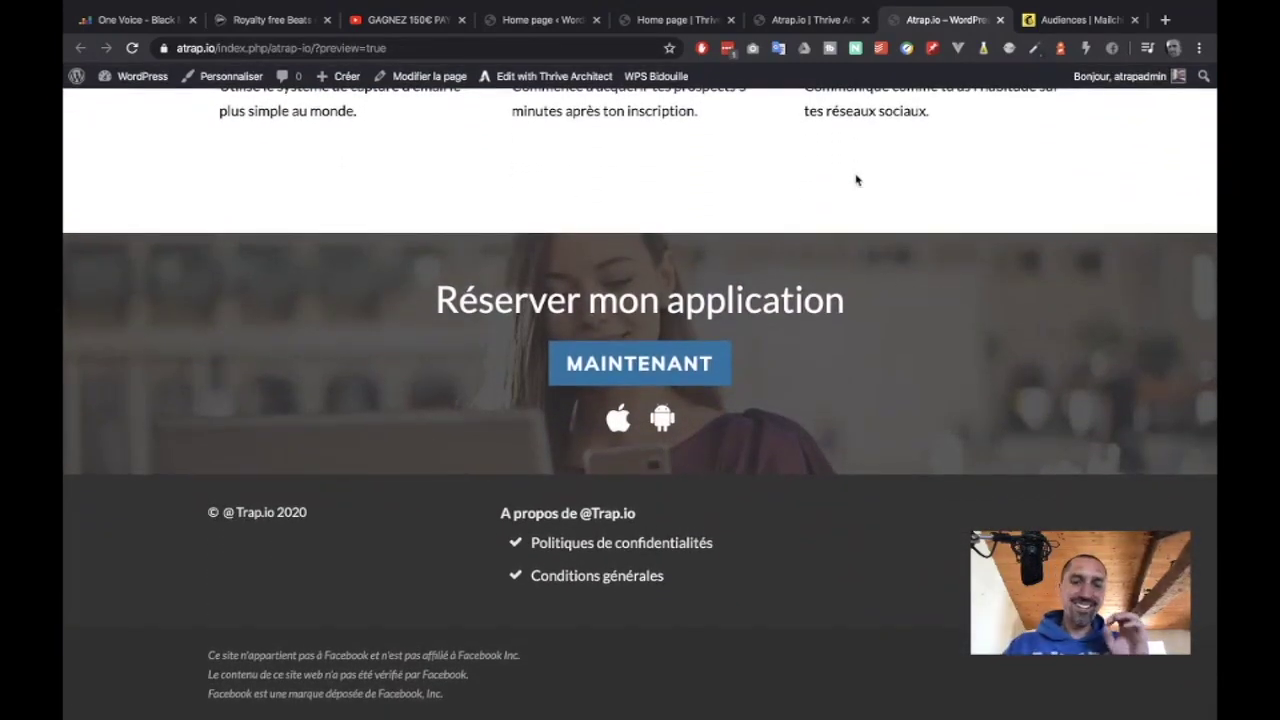
scroll(856, 180, "up", 15)
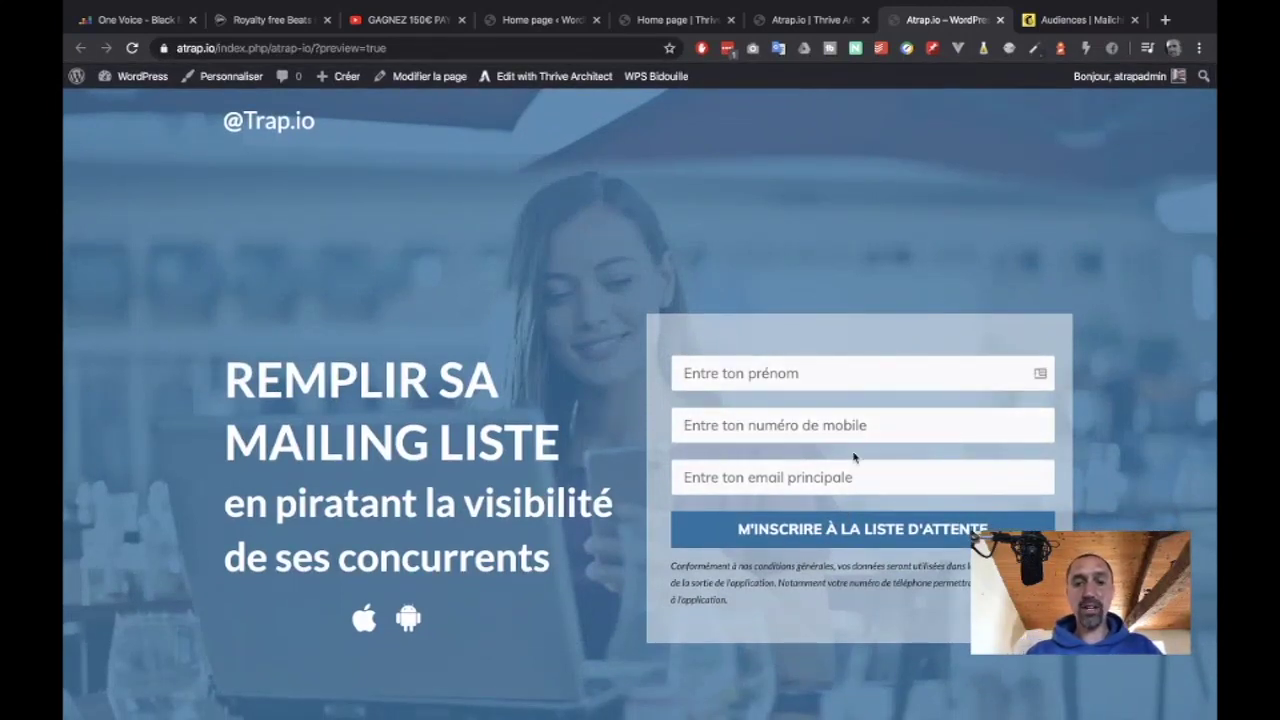
left_click(1050, 22)
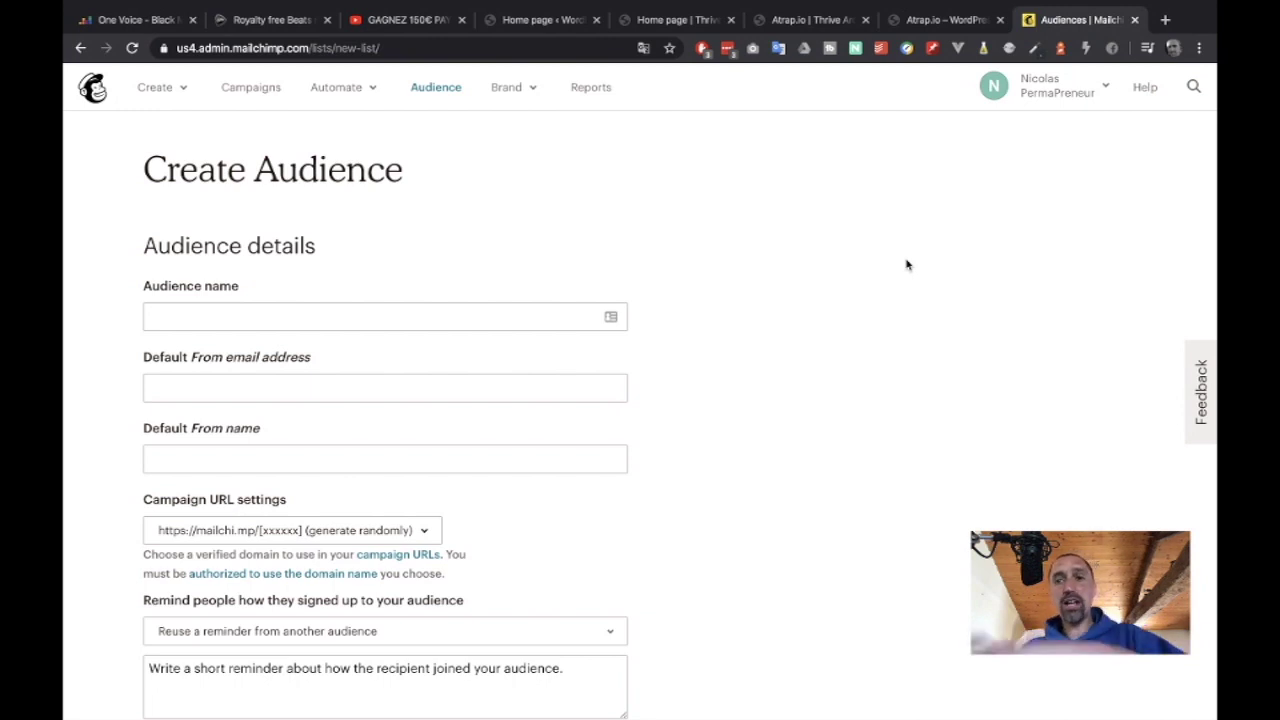
Move between the Thrive editor tabs and settle on the 'Home page' form-only editor.
left_click(785, 20)
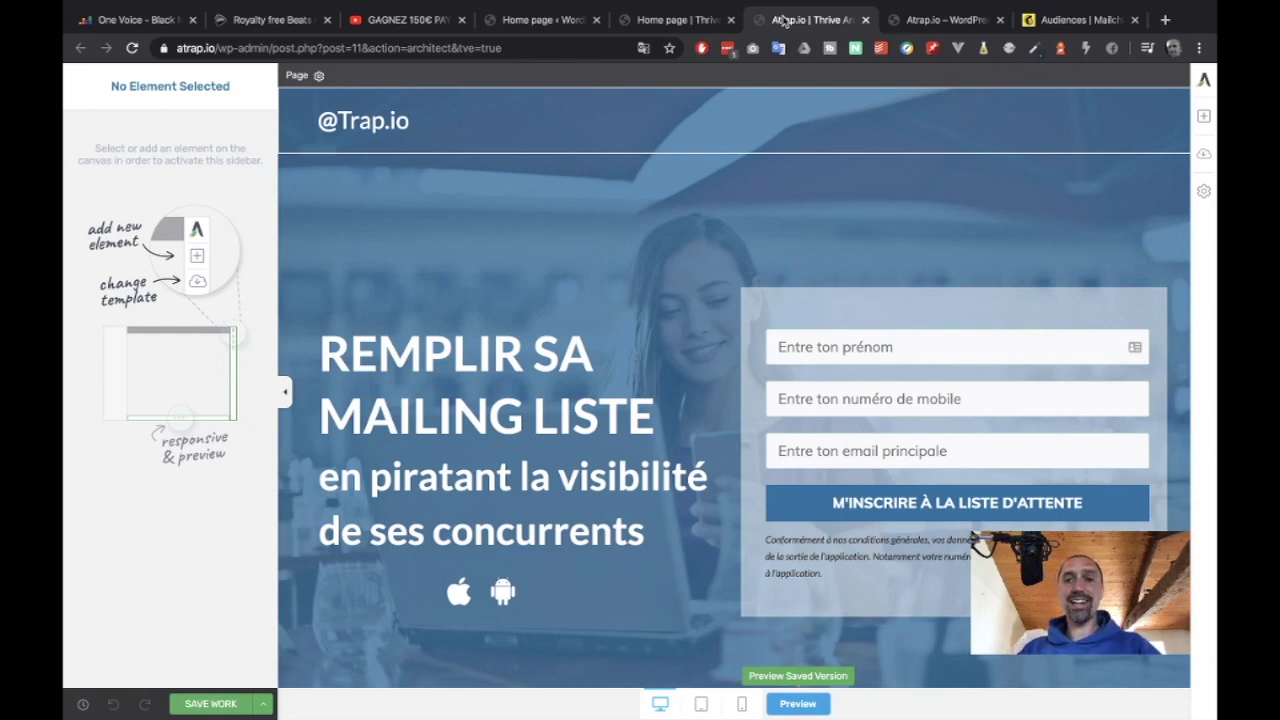
left_click(700, 22)
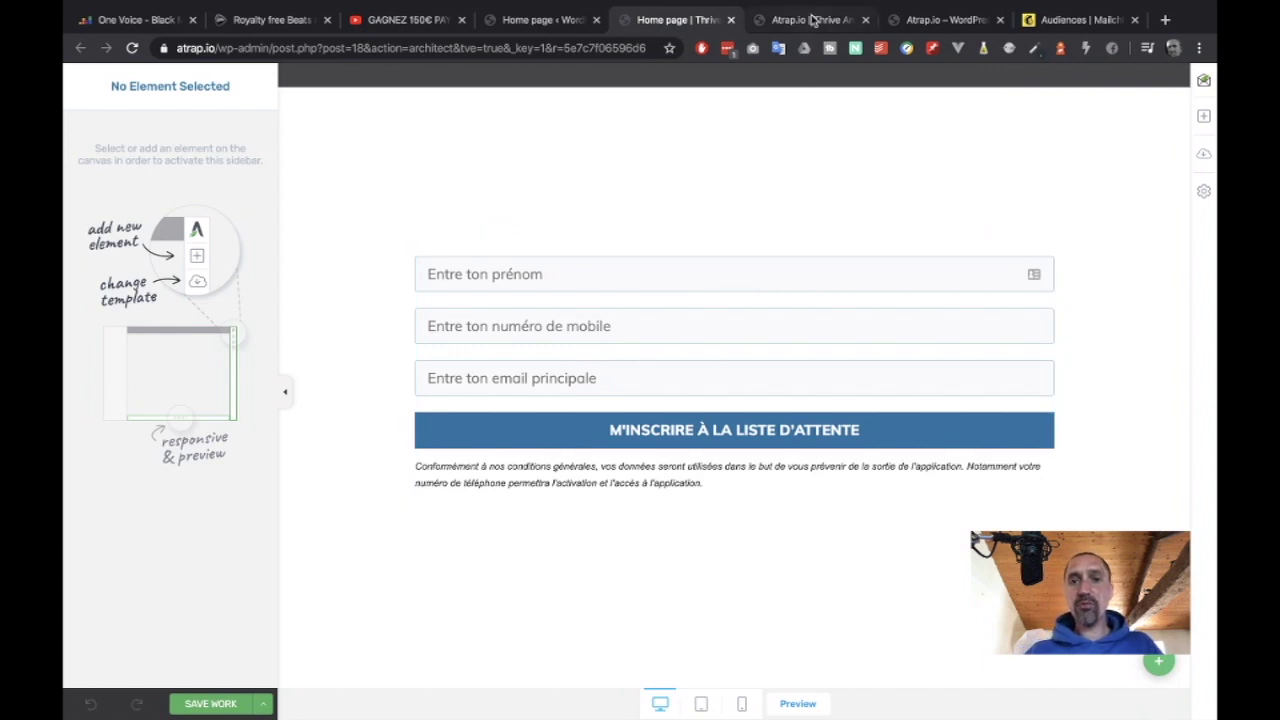
left_click(812, 18)
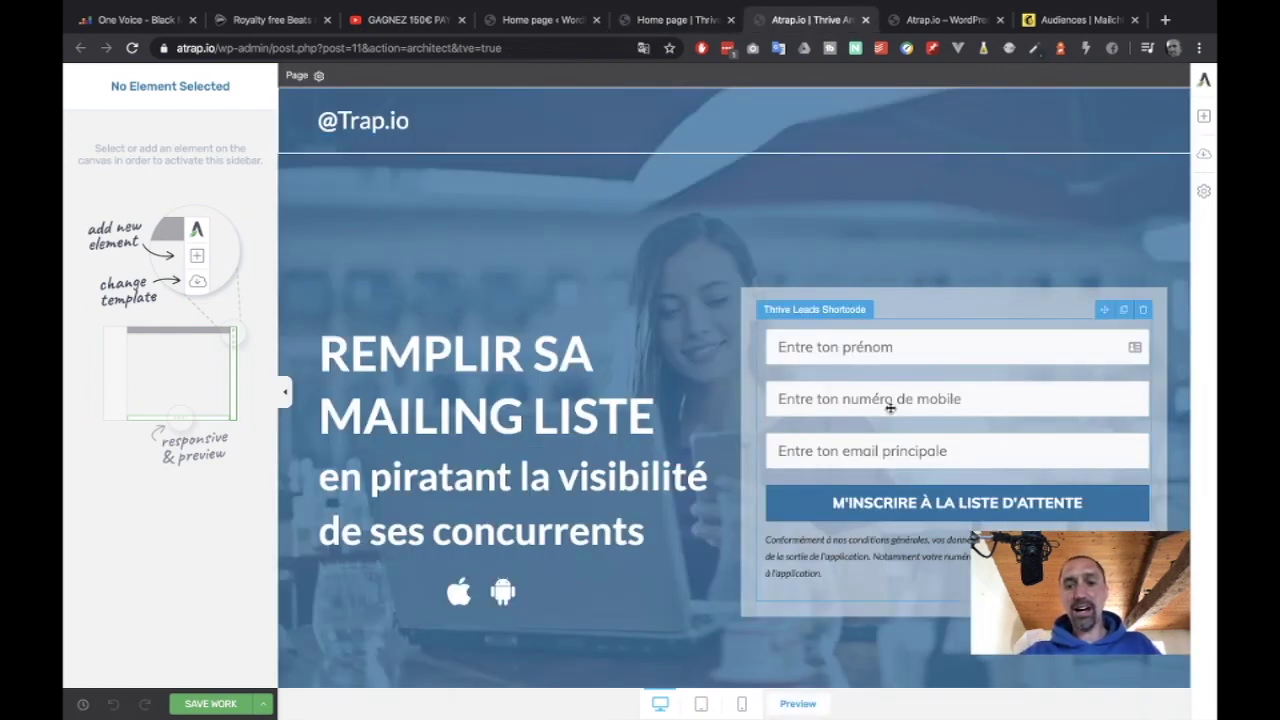
scroll(890, 408, "down", 1)
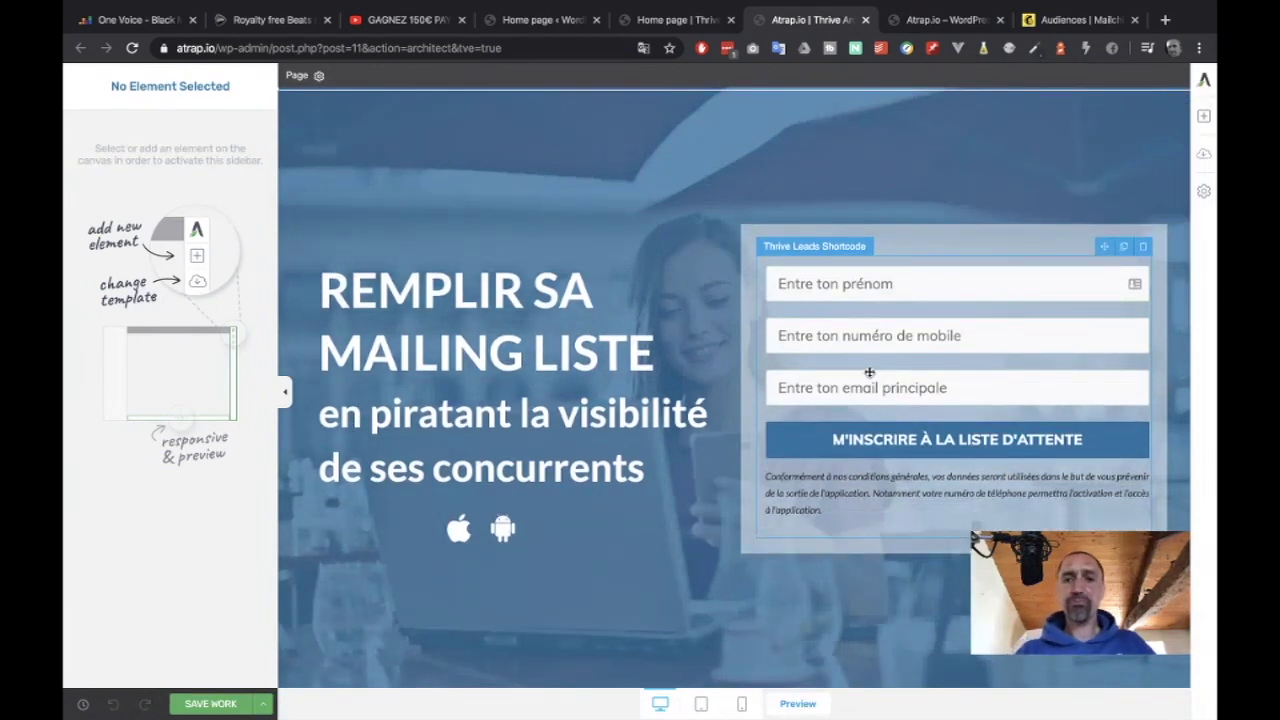
left_click(665, 20)
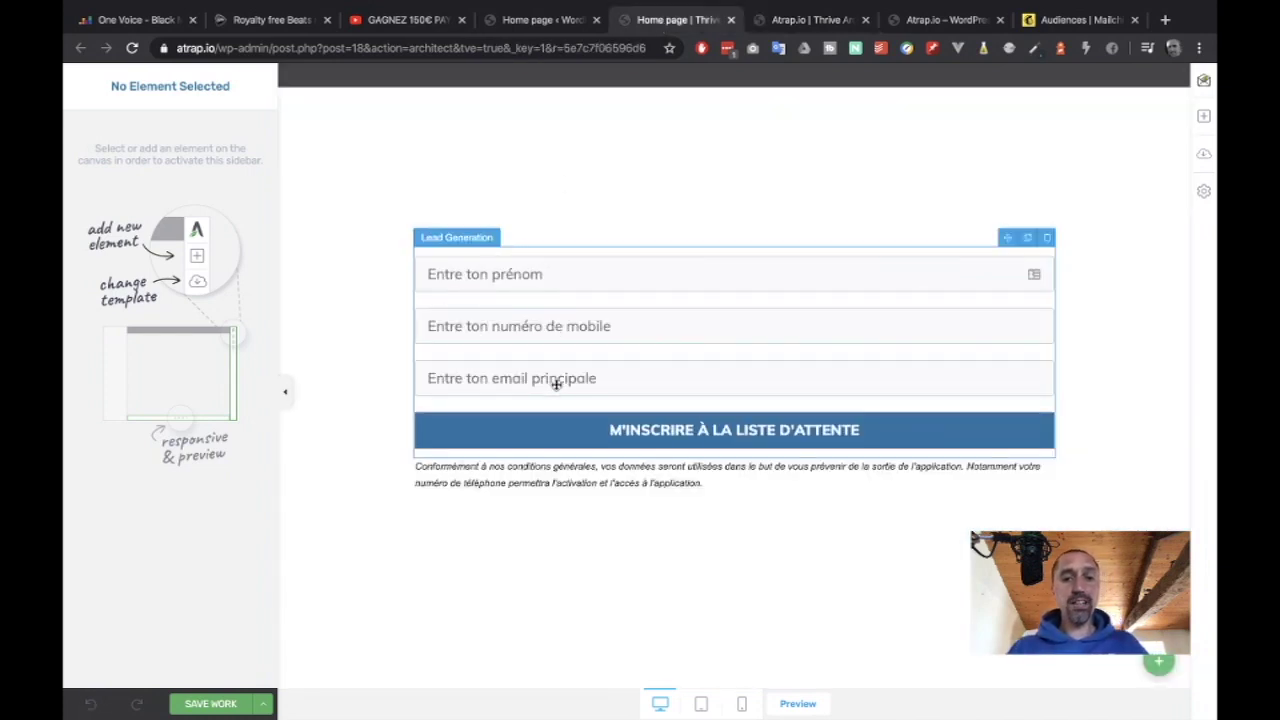
Add a connection to the Lead Generation form, find only Email listed, and head to the API Dashboard.
left_click(482, 330)
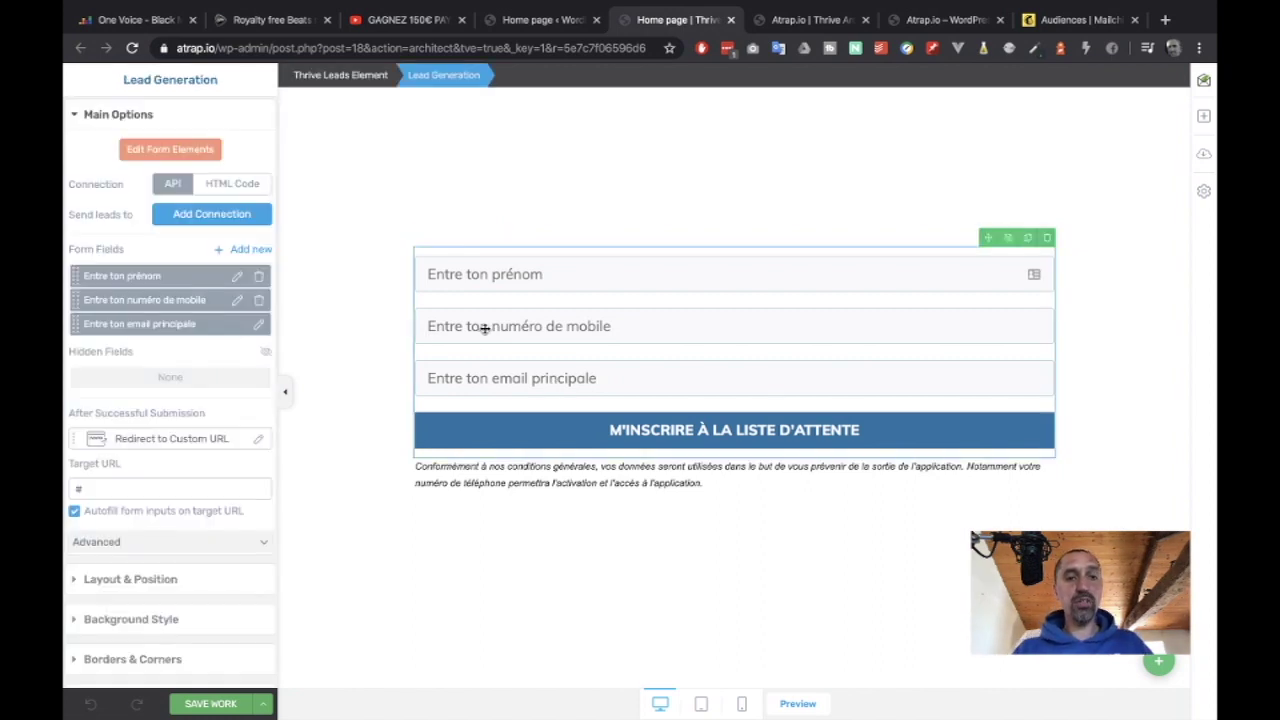
left_click(203, 218)
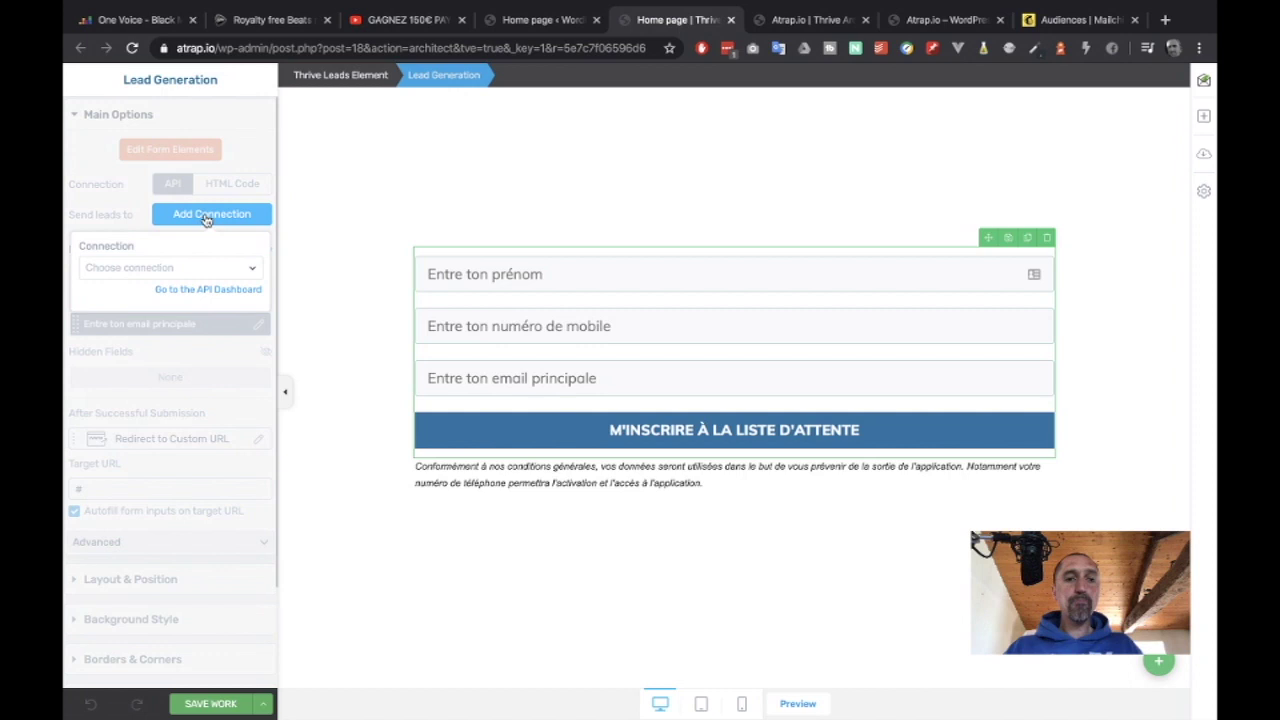
left_click(178, 270)
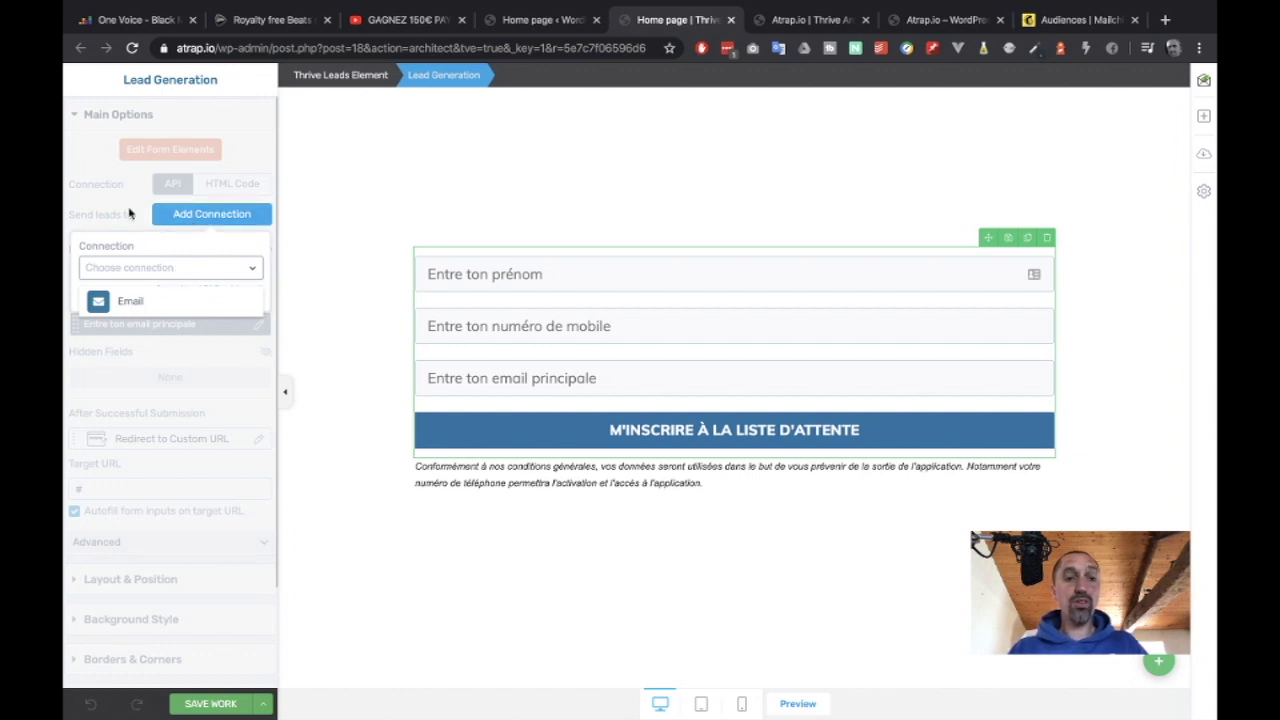
left_click(131, 245)
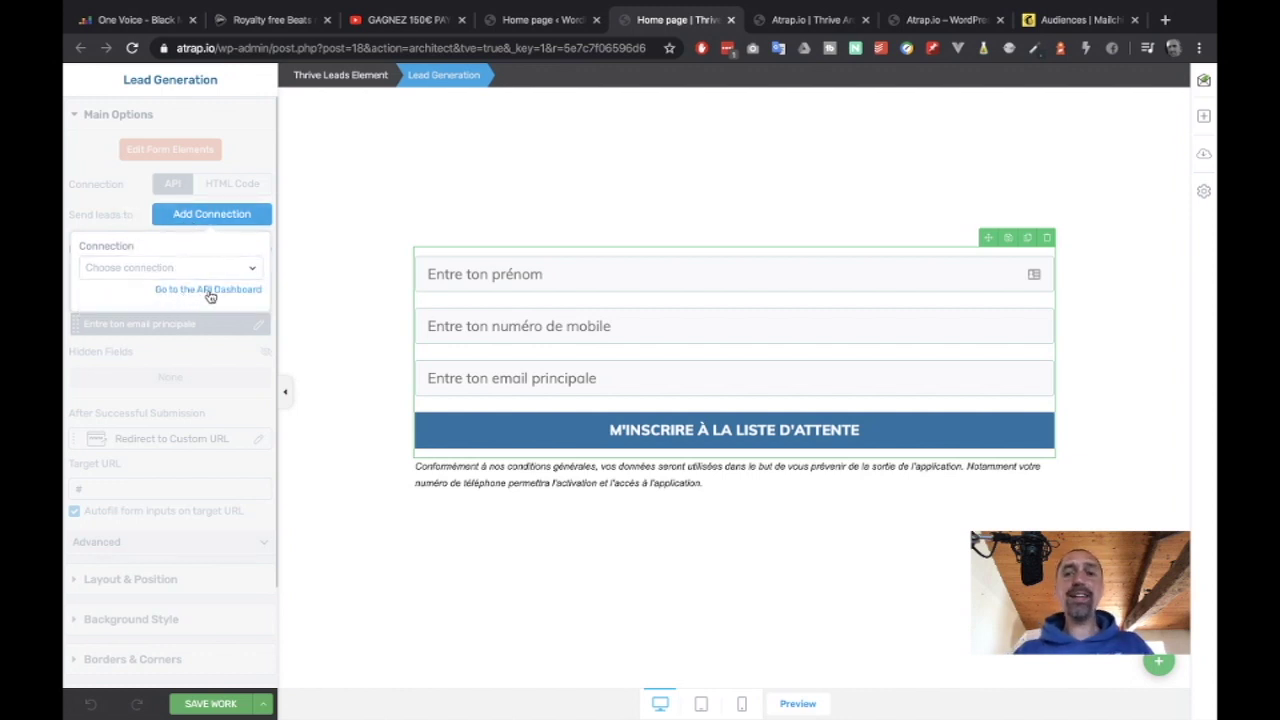
left_click(207, 292)
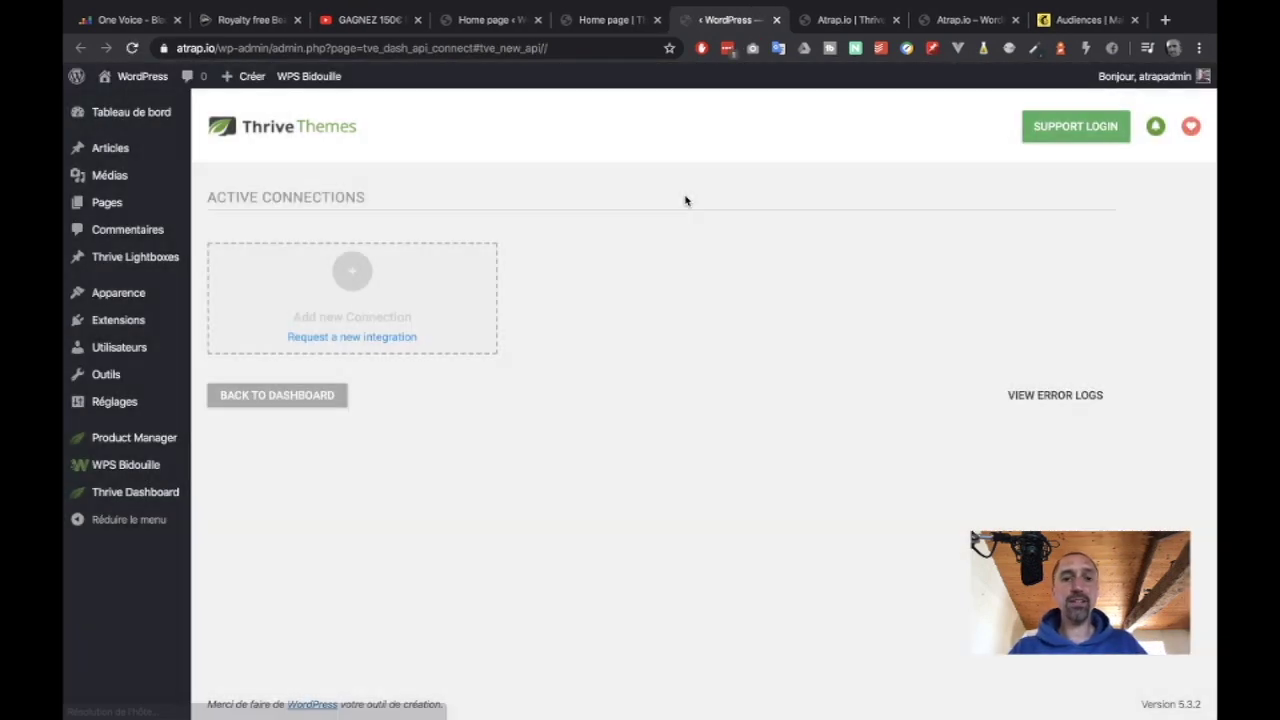
Add a new Mailchimp connection in Thrive Dashboard via the 'mail' search, ready for its API key.
left_click(353, 274)
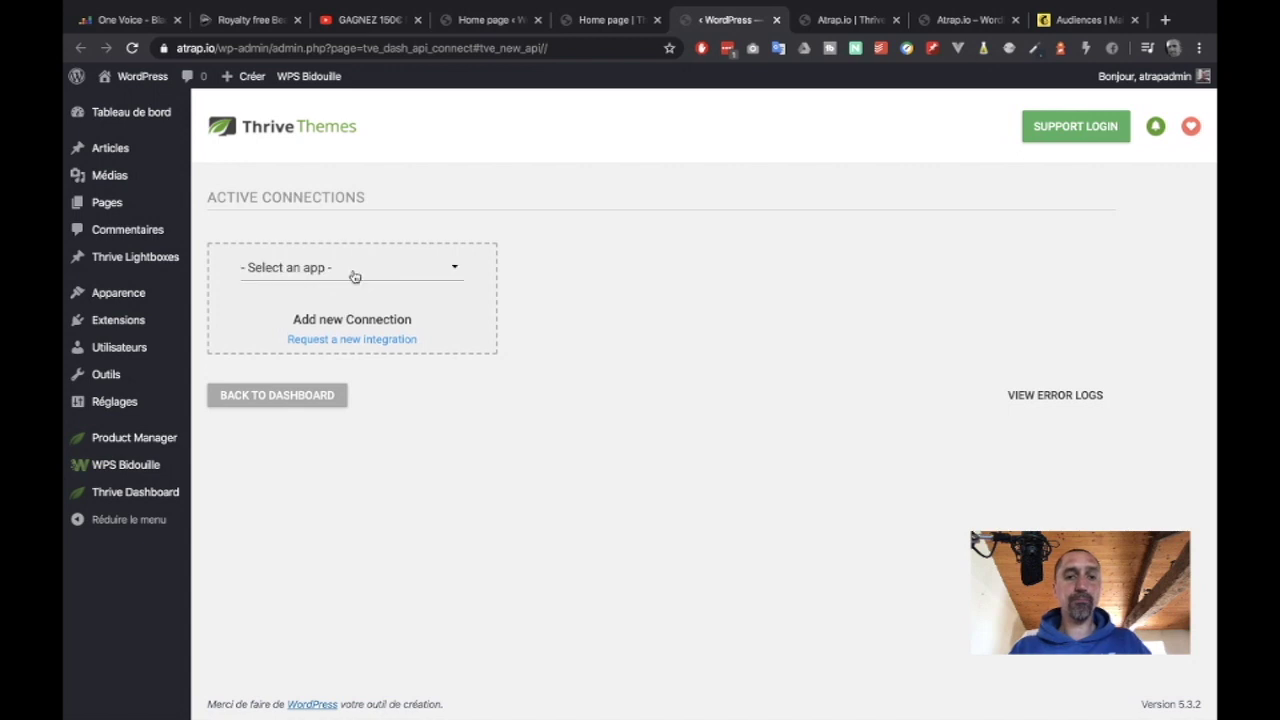
left_click(355, 276)
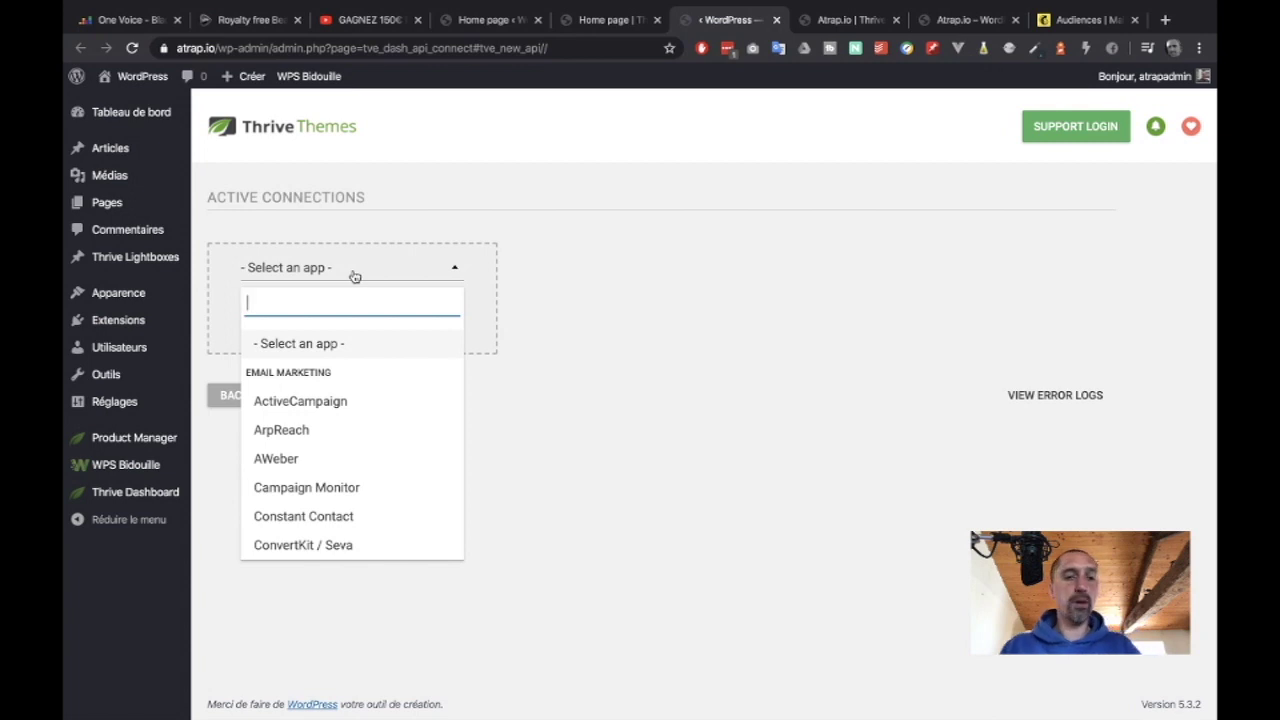
type("il")
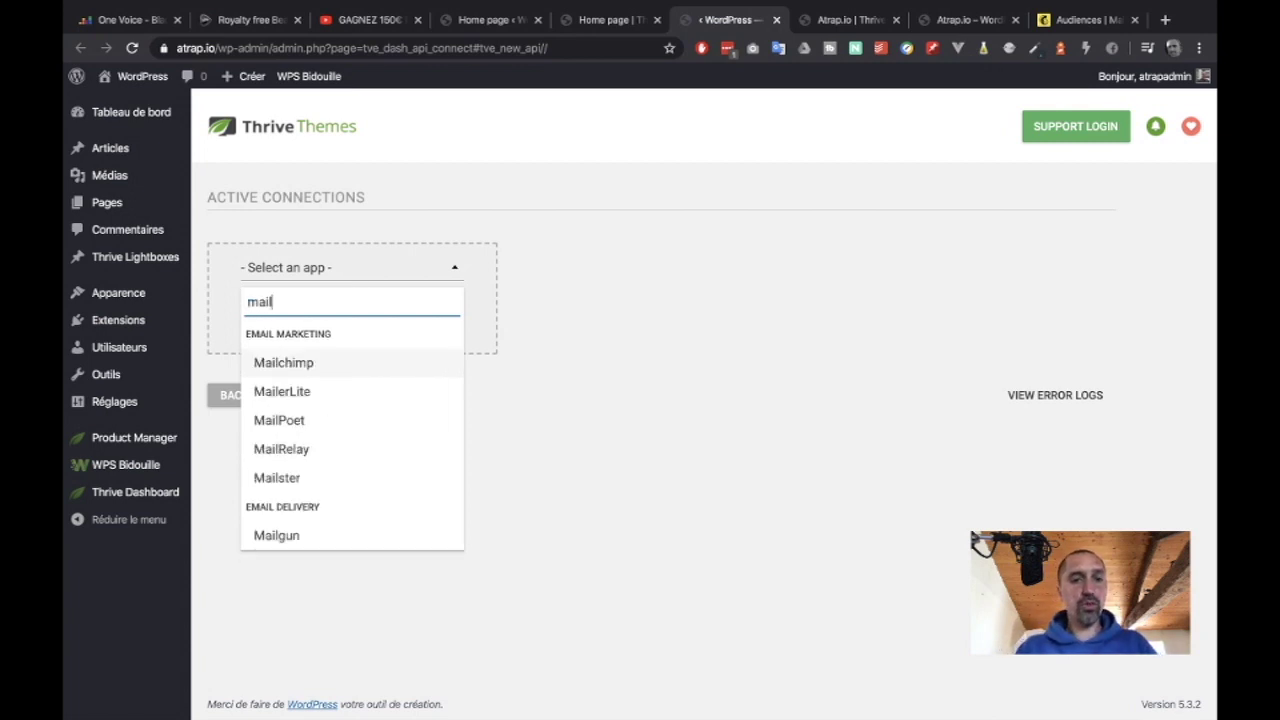
left_click(287, 368)
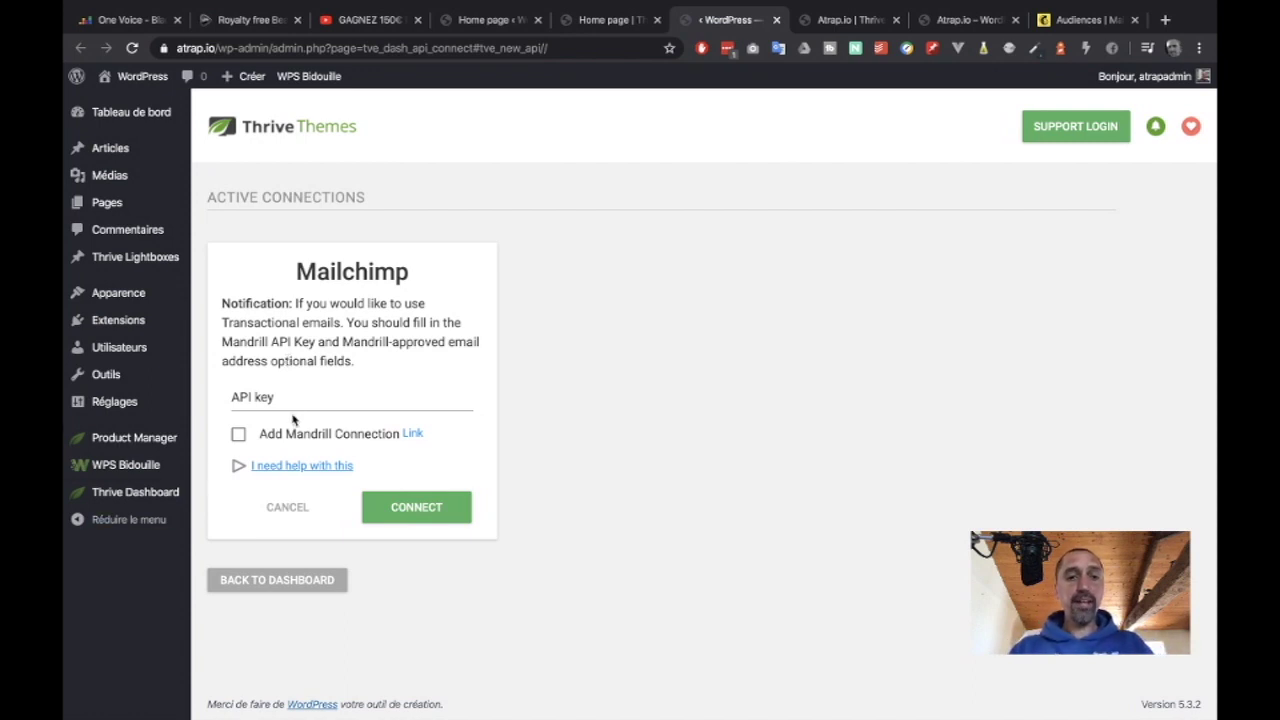
left_click(288, 401)
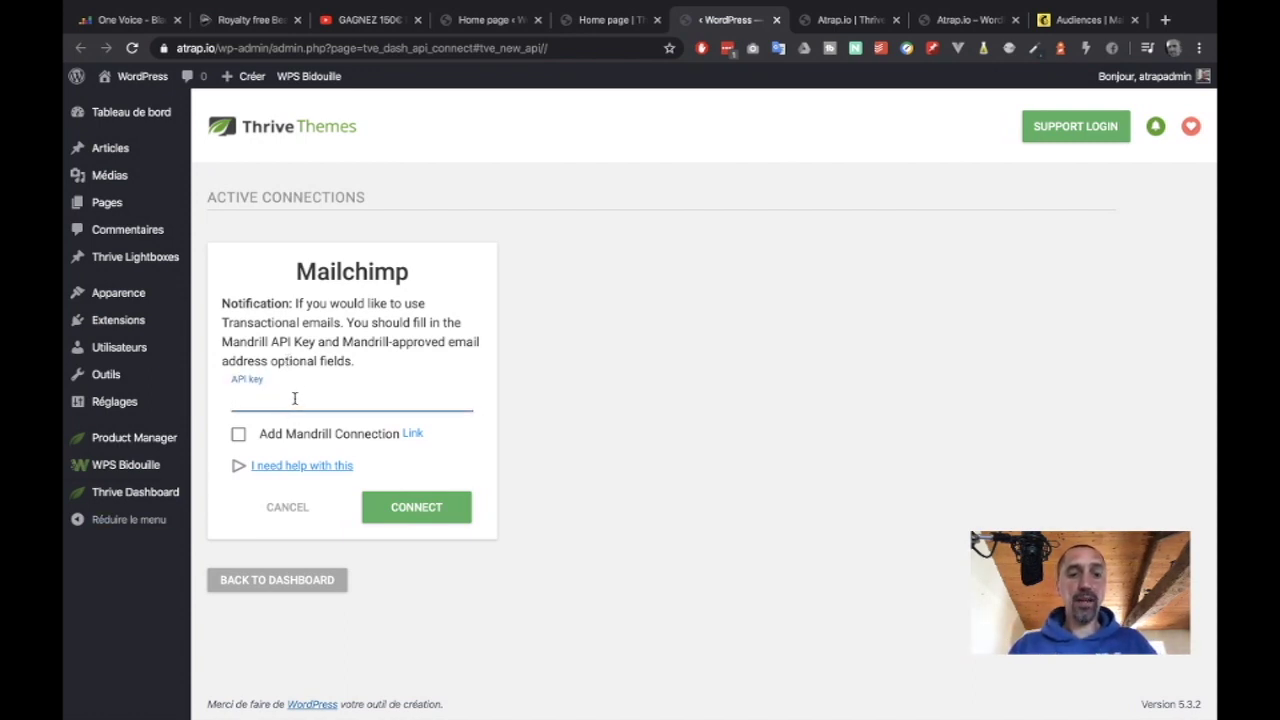
left_click(1060, 24)
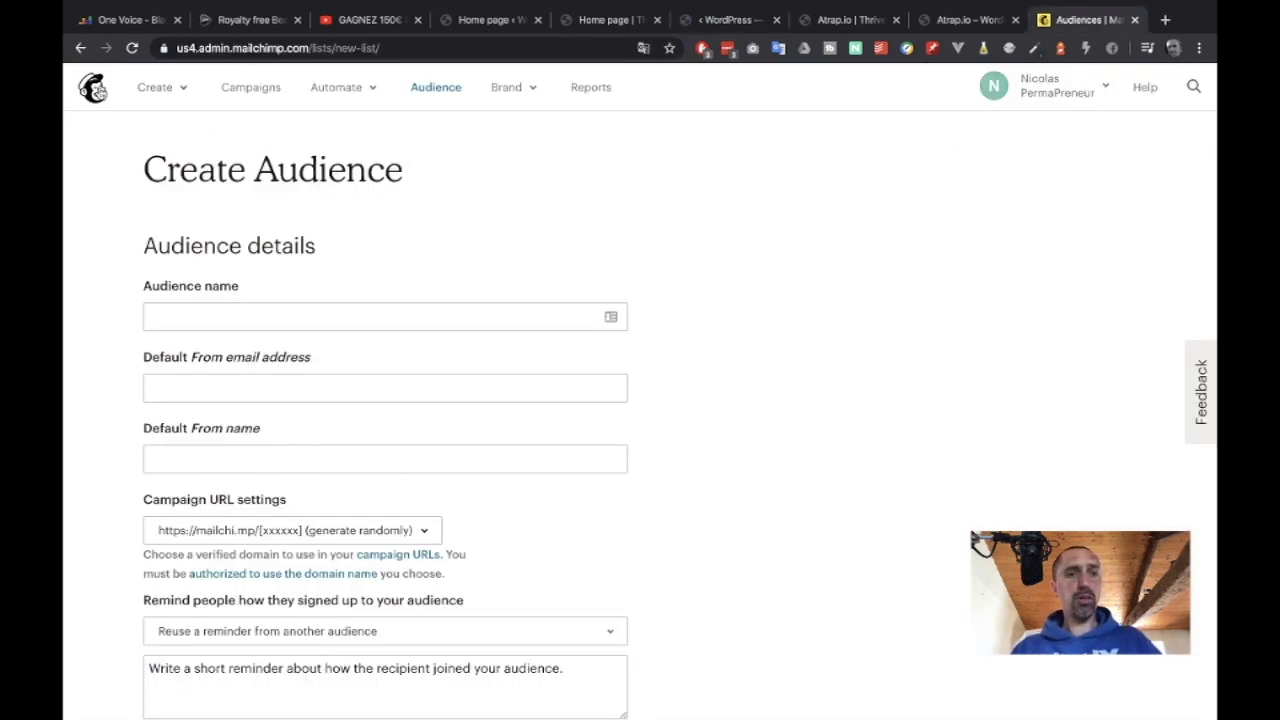
Open Mailchimp's Account page in a new tab, check Extras for API keys, then return to the Atrap.io editor.
middle_click(93, 88)
left_click(1095, 20)
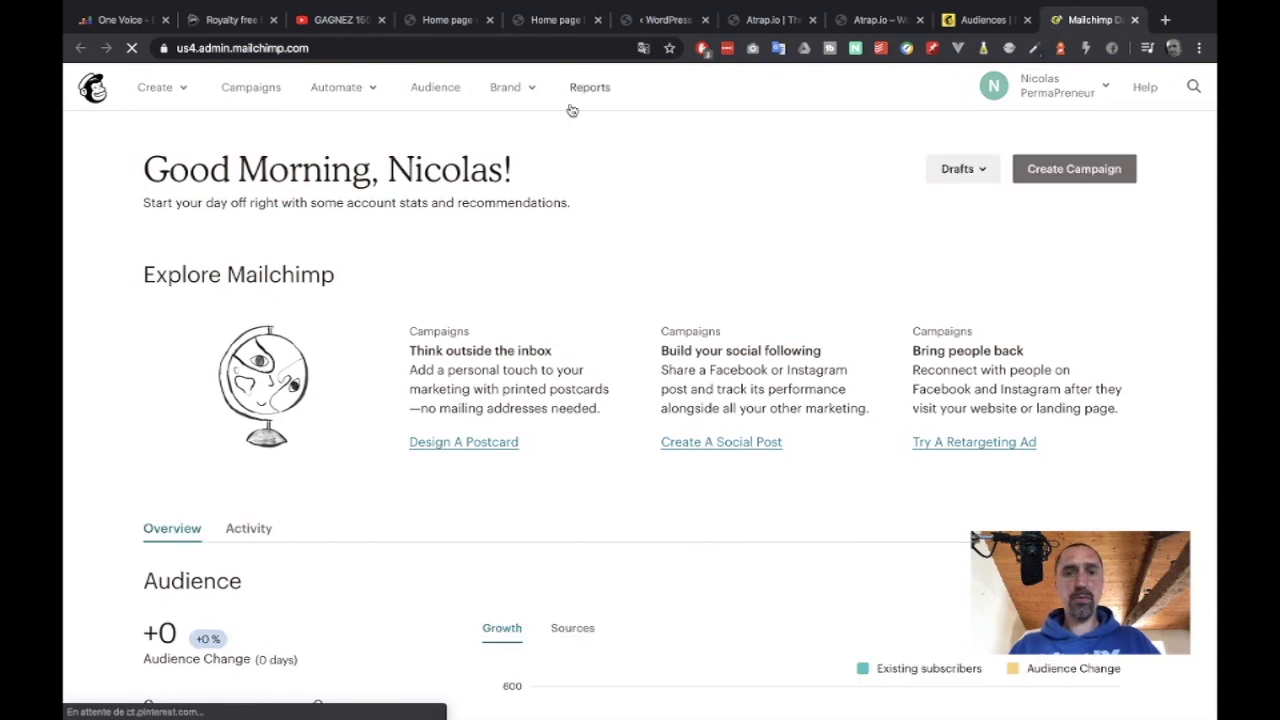
left_click(1063, 90)
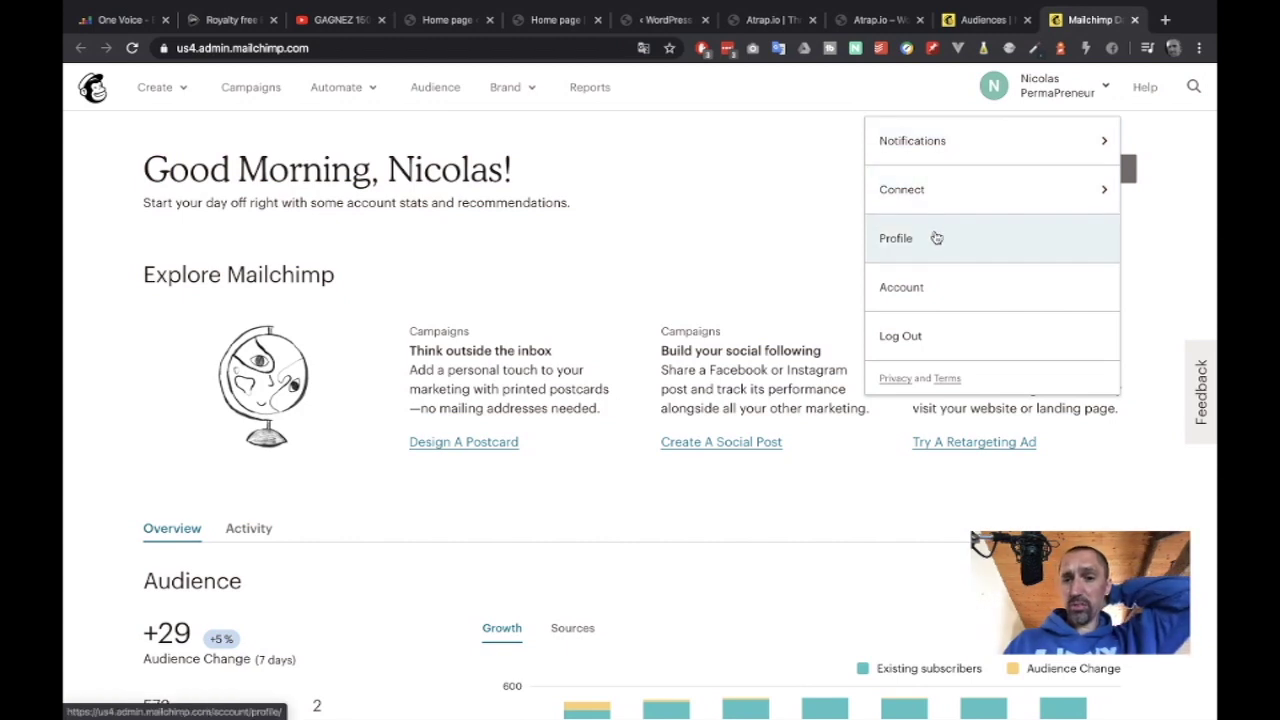
left_click(925, 292)
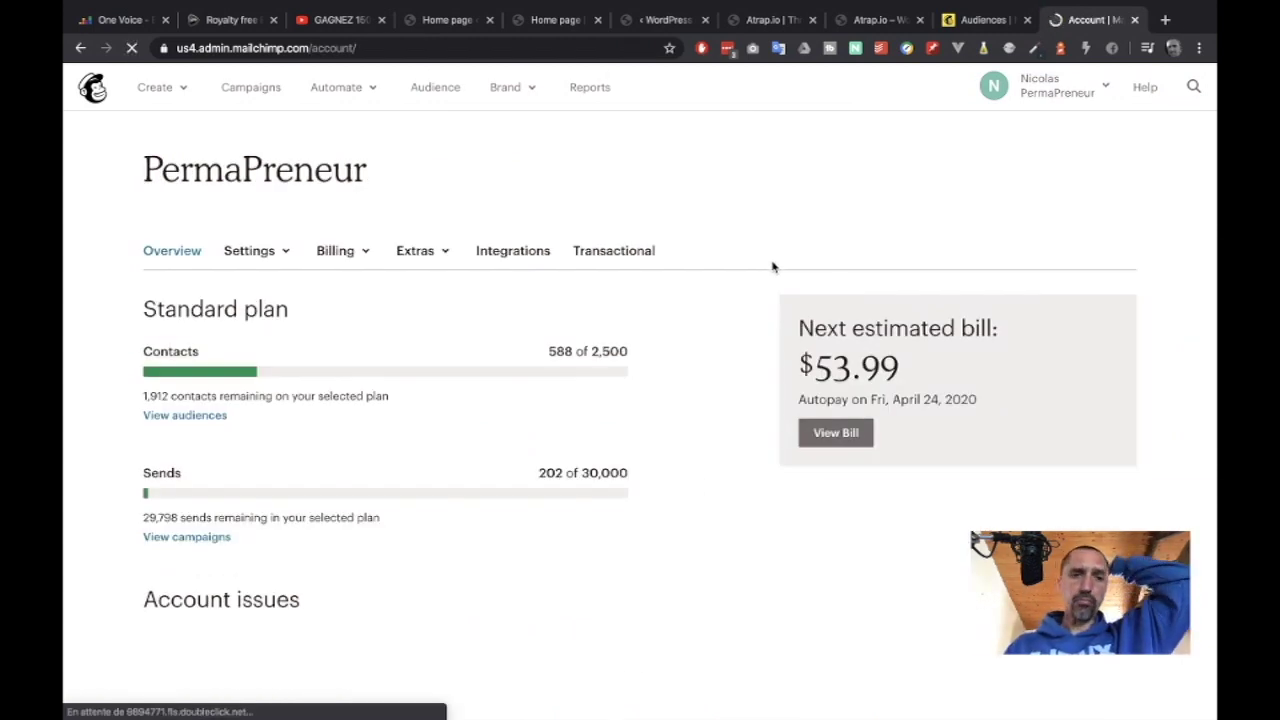
left_click(443, 257)
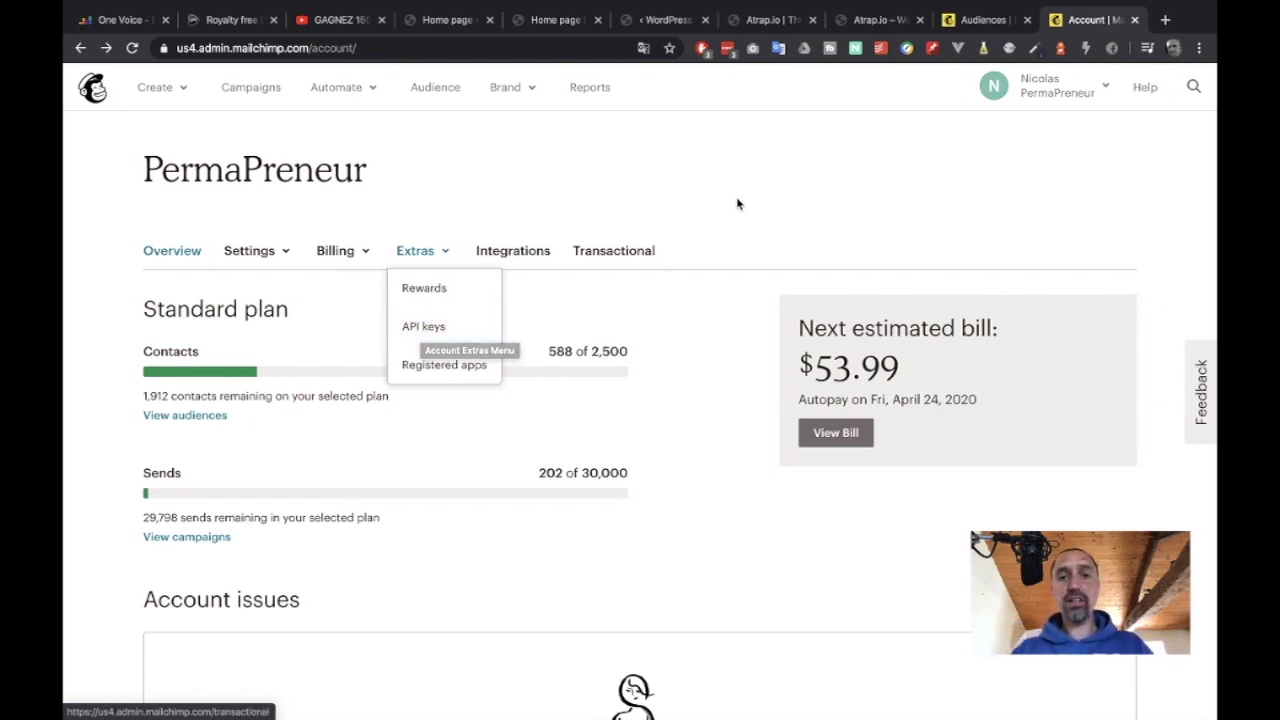
left_click(858, 24)
left_click(770, 20)
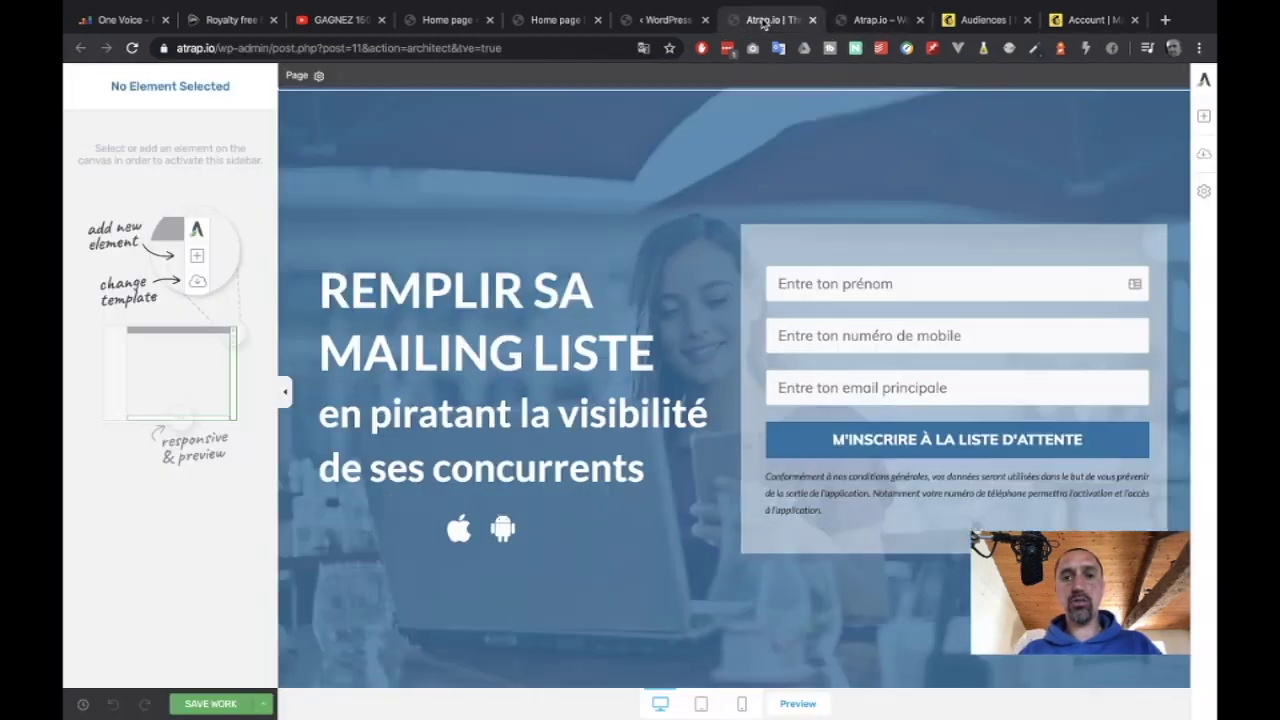
Point the sign-up form's connection to Mailchimp and keep the current mailing list.
left_click(655, 20)
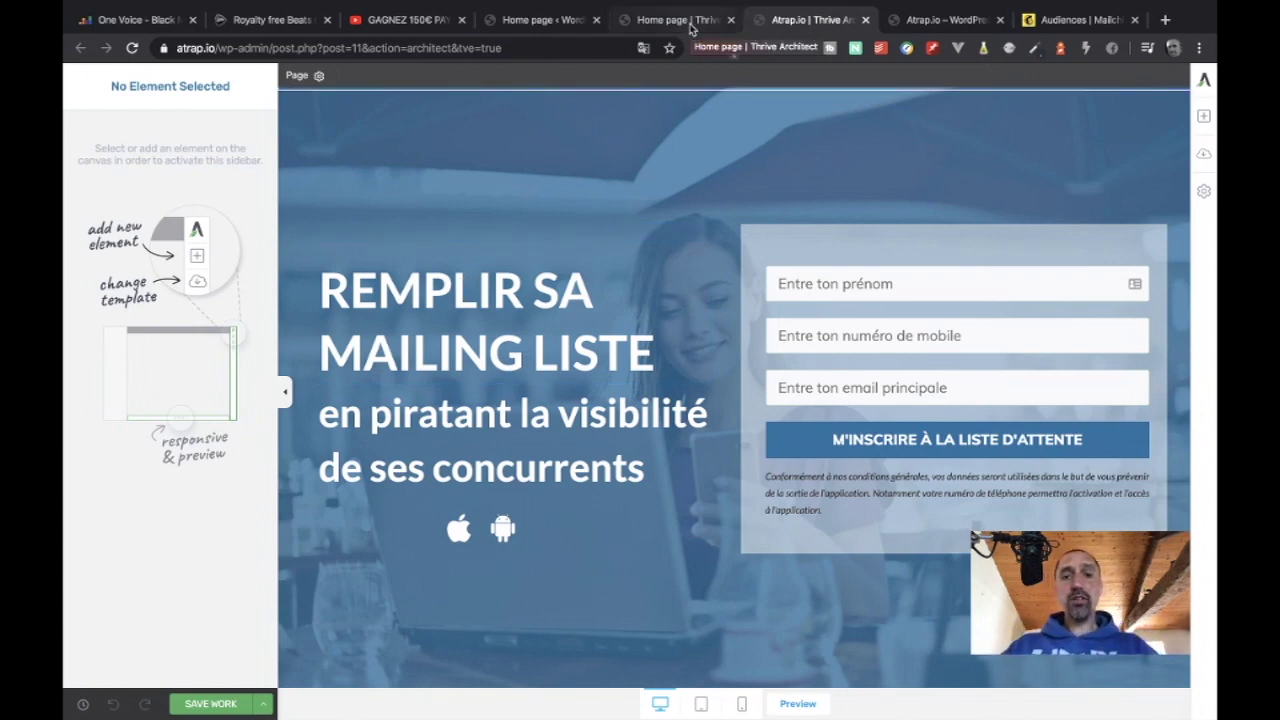
left_click(690, 28)
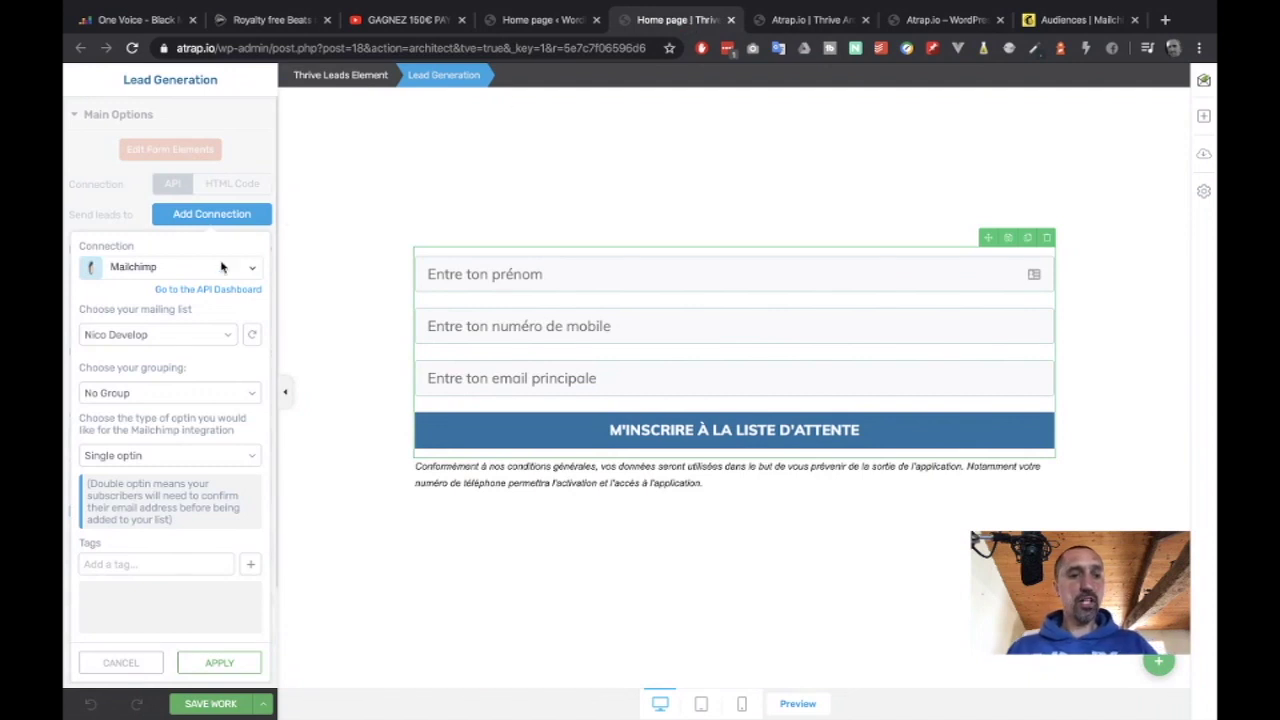
left_click(137, 267)
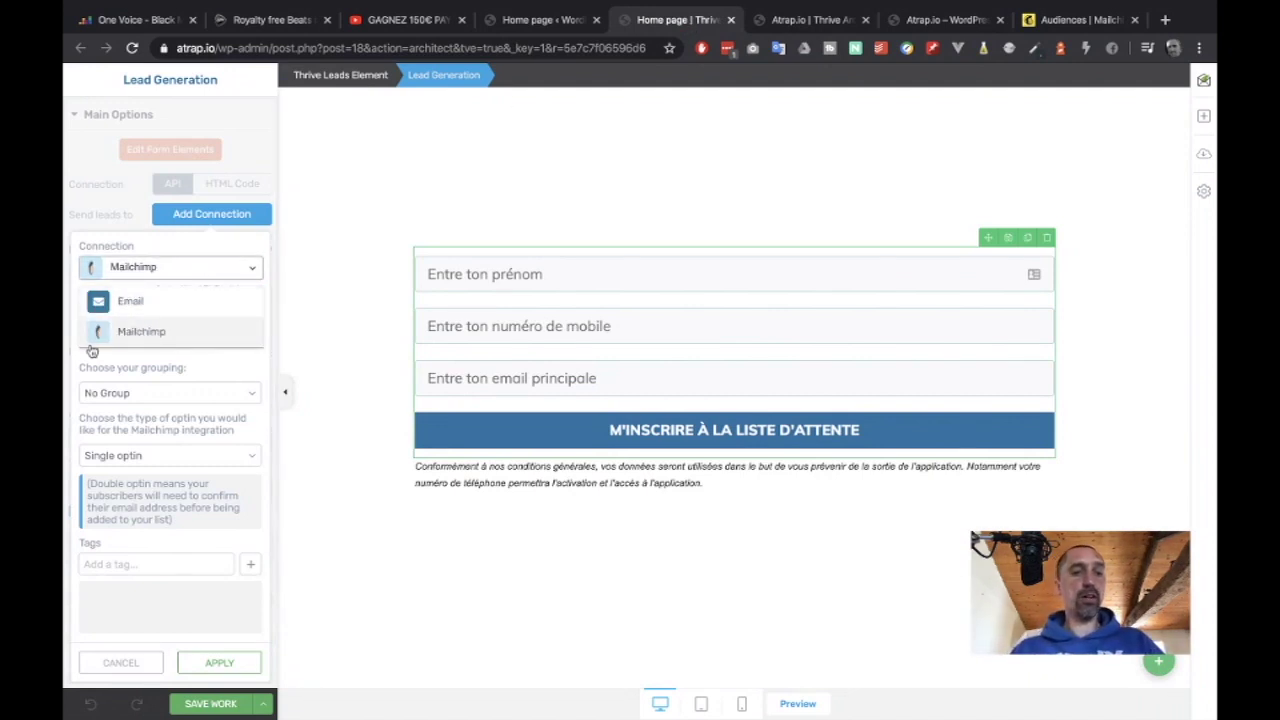
left_click(105, 334)
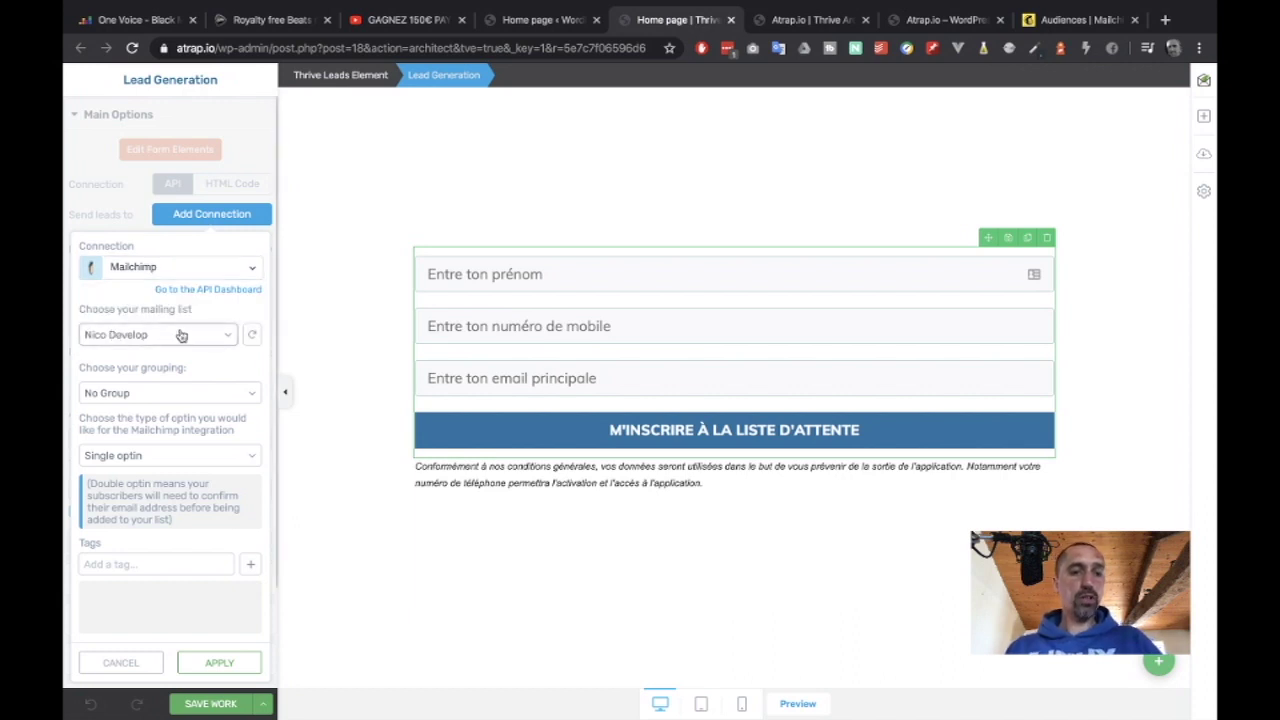
left_click(181, 335)
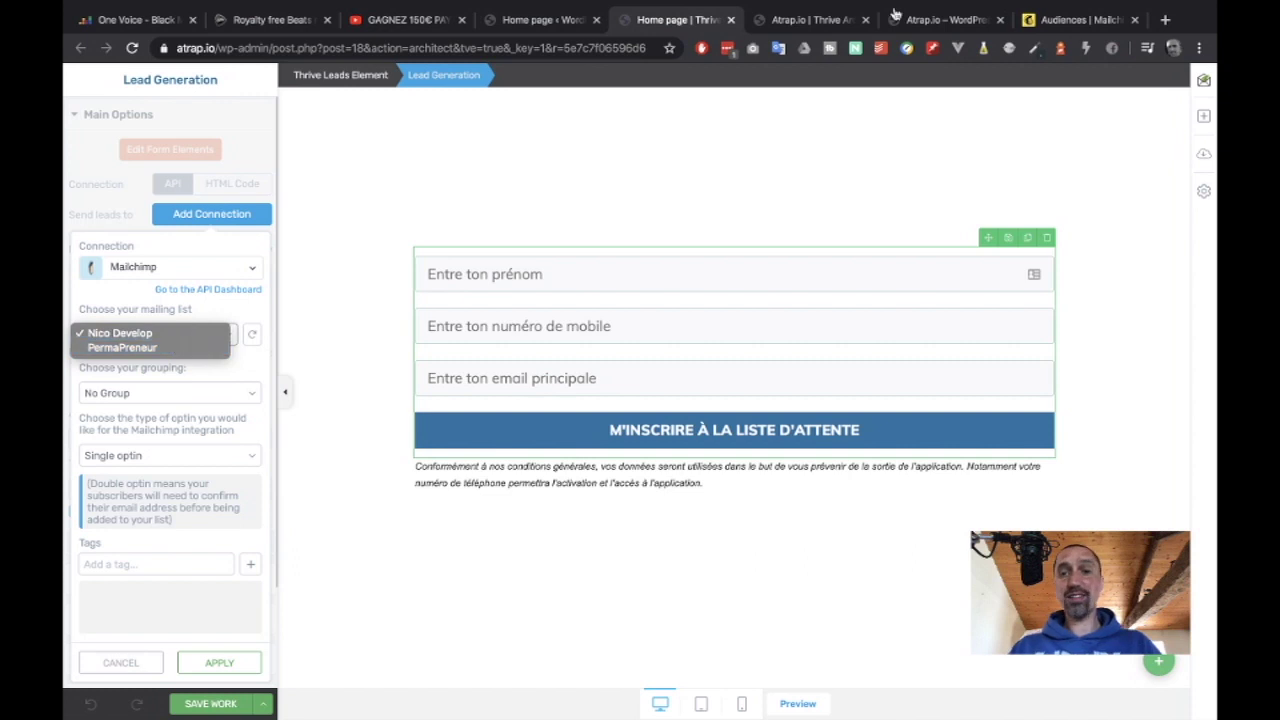
left_click(1051, 19)
left_click(1051, 19)
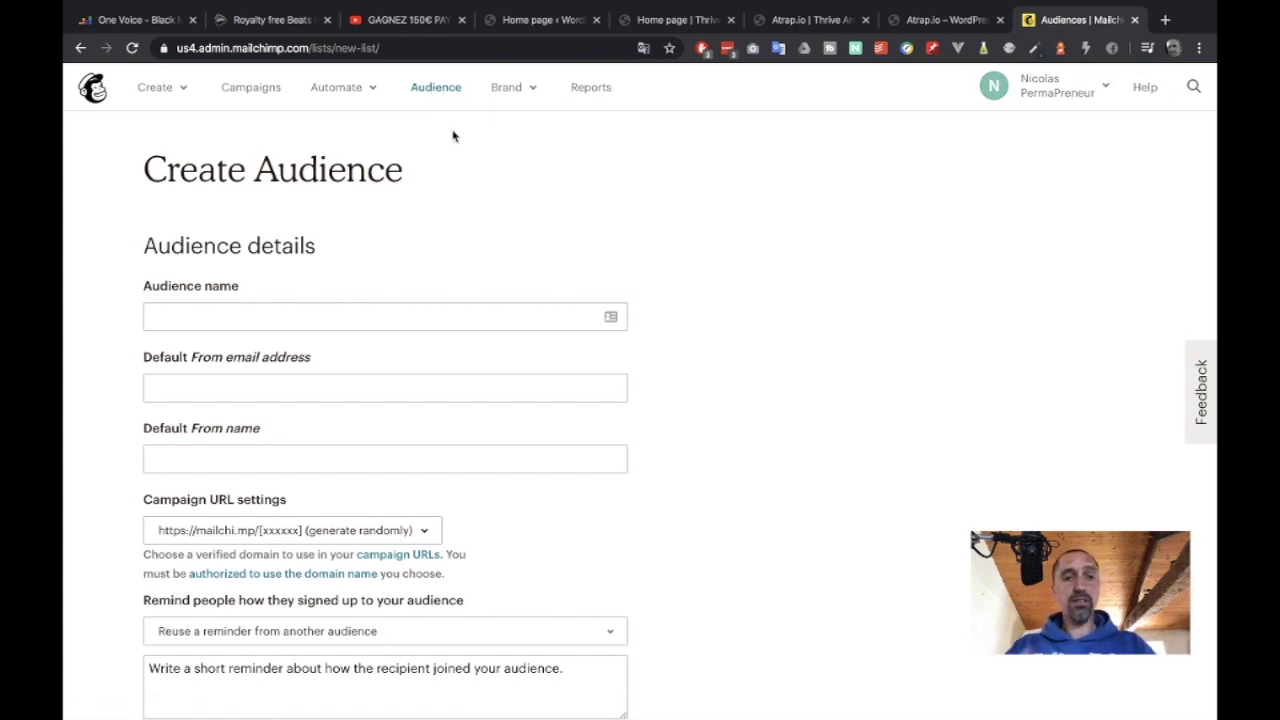
Name the new audience 'ATrap.io'.
left_click(240, 310)
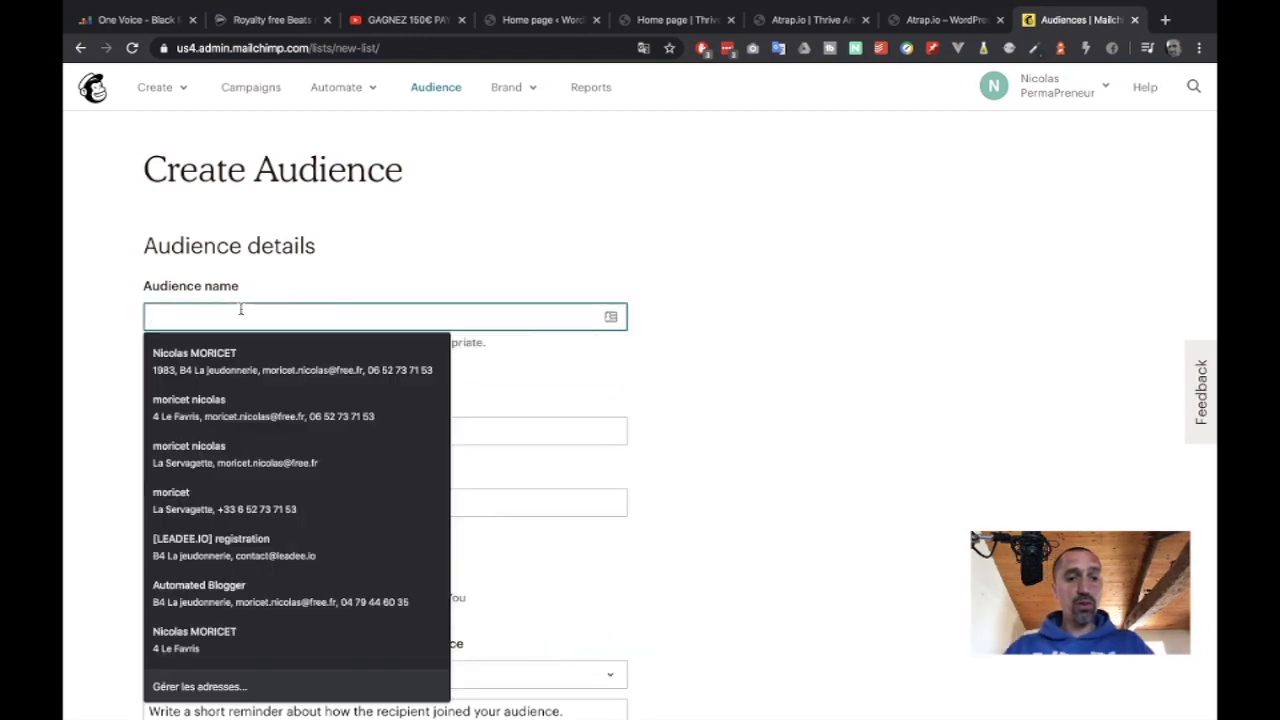
type("A")
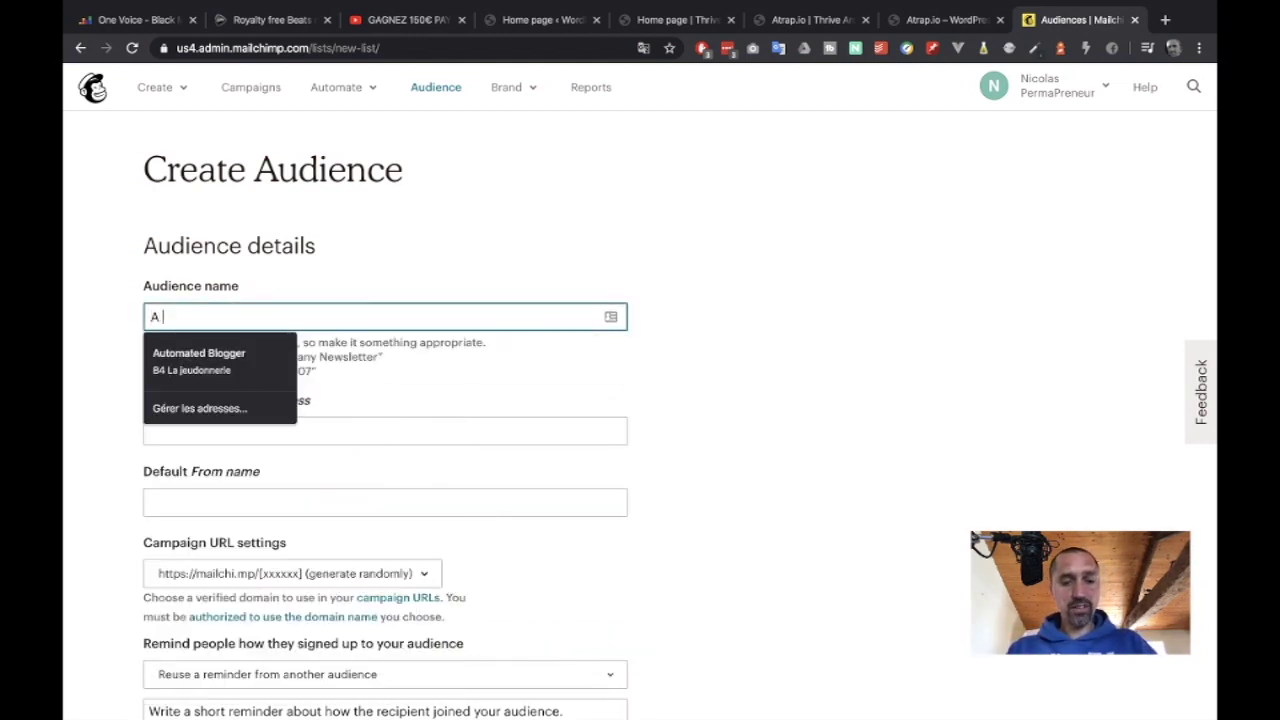
type(" Trap")
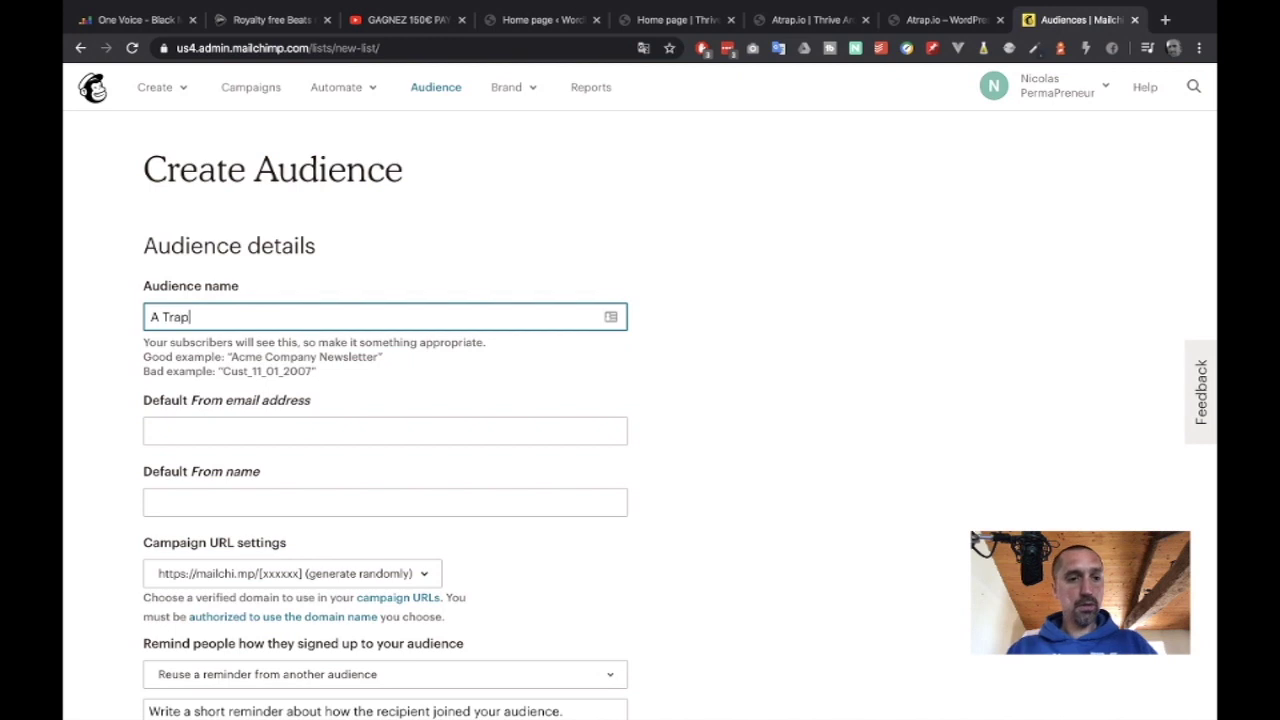
key("Left")
key("Left")
key("Left")
key("Left")
key("BackSpace")
left_click(168, 316)
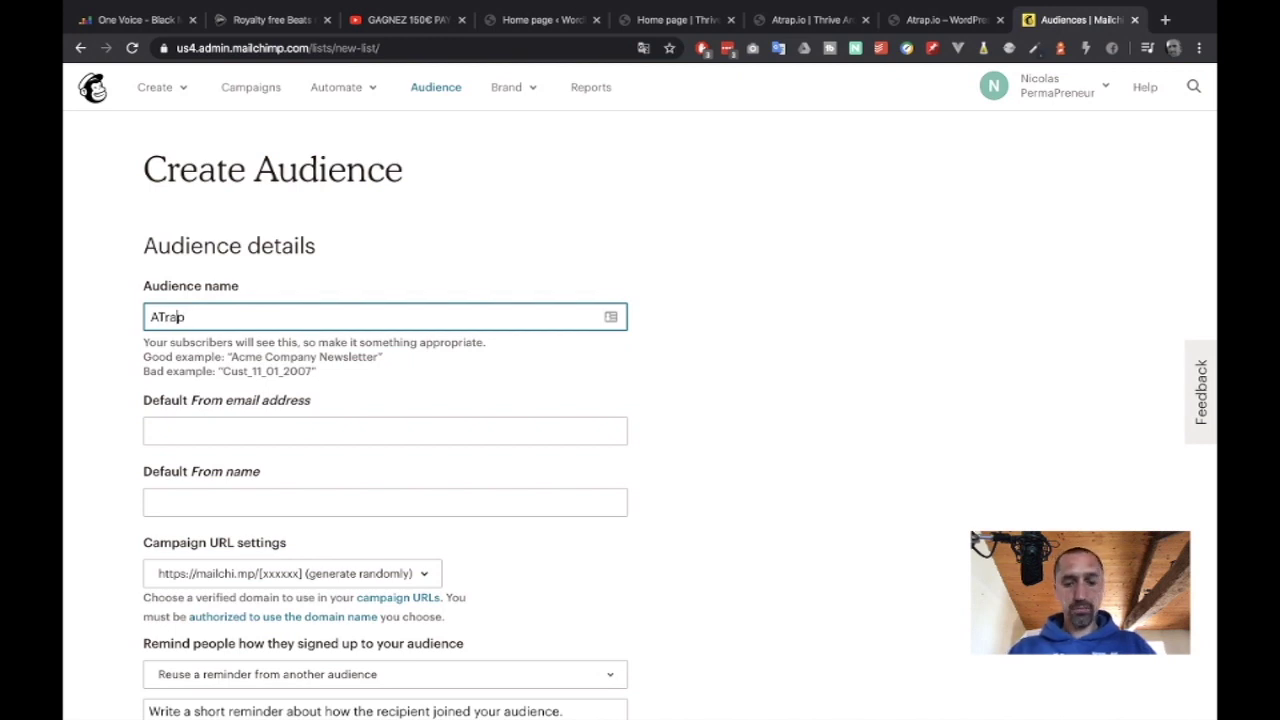
left_click(184, 316)
type(".io")
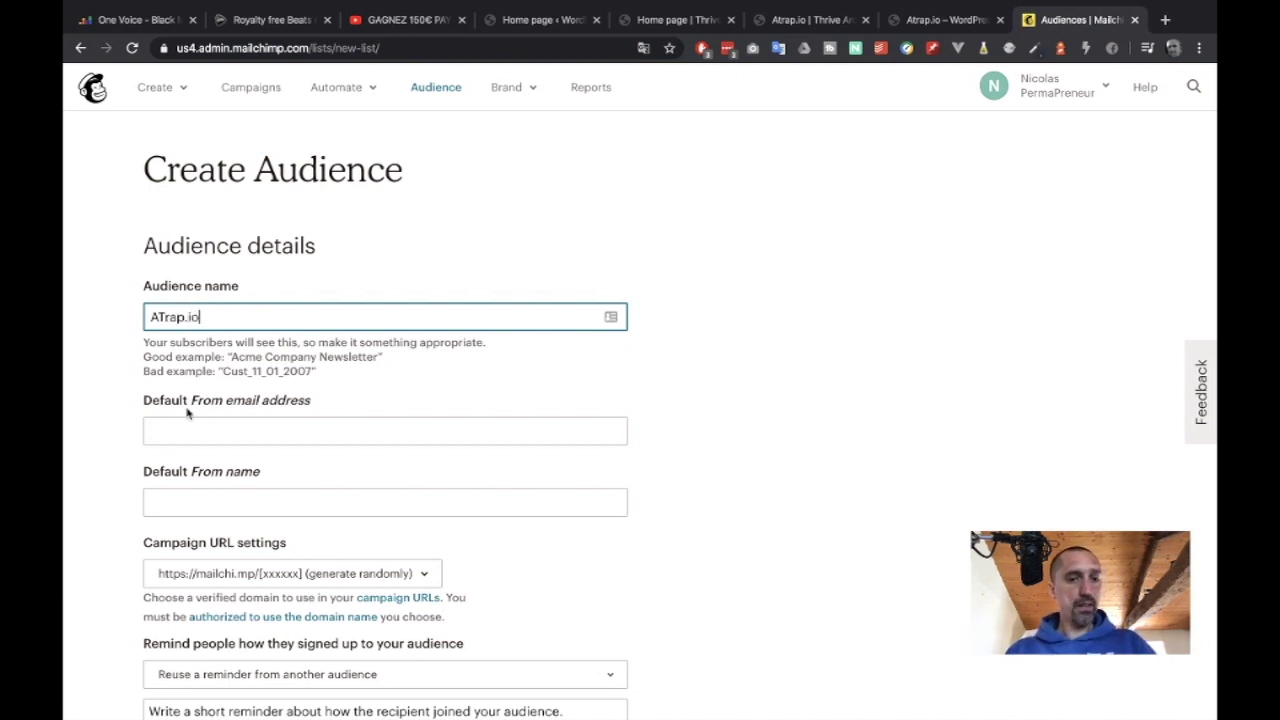
Enter the sender's atrap.io e-mail address as the Default From email address.
left_click(195, 434)
left_click(620, 257)
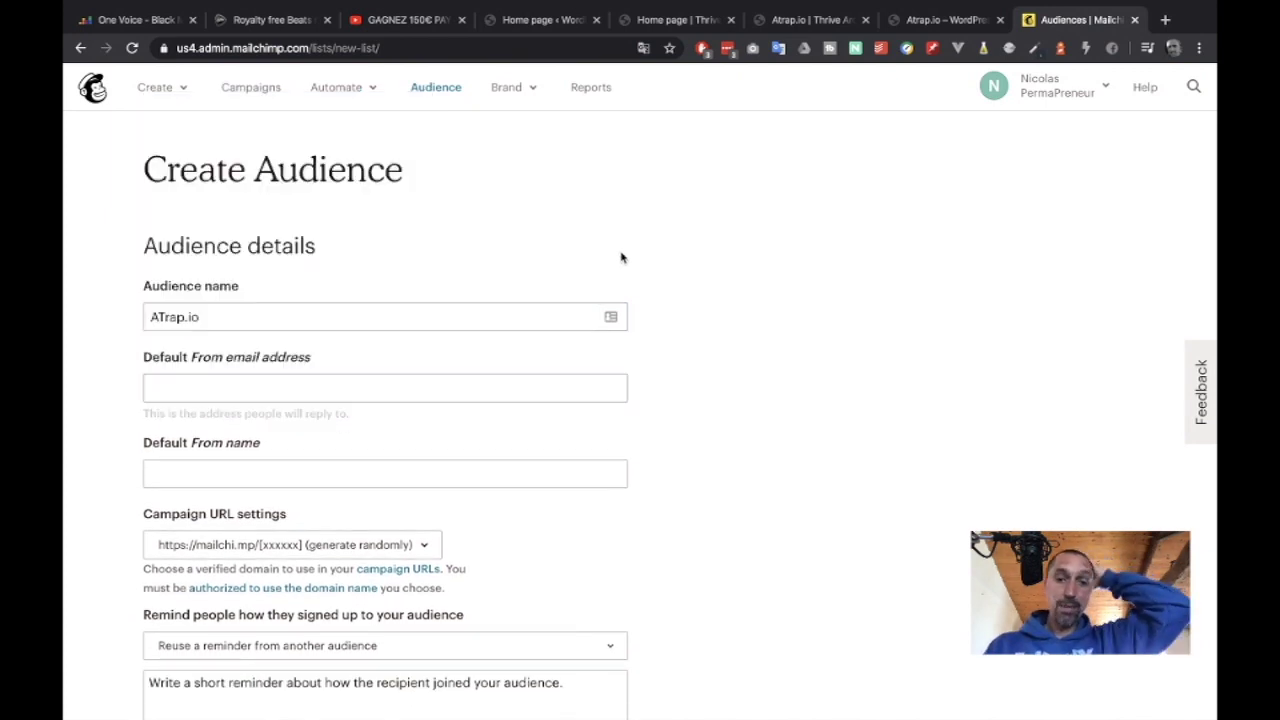
left_click(407, 386)
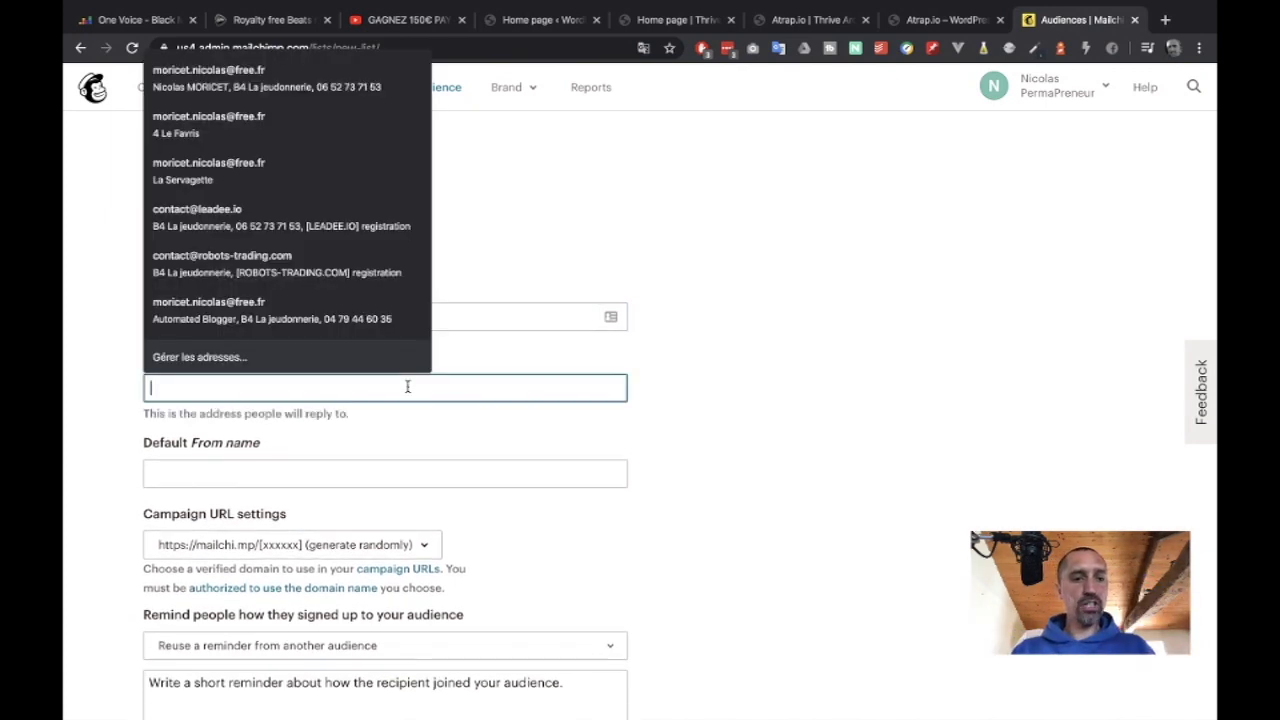
type("contact")
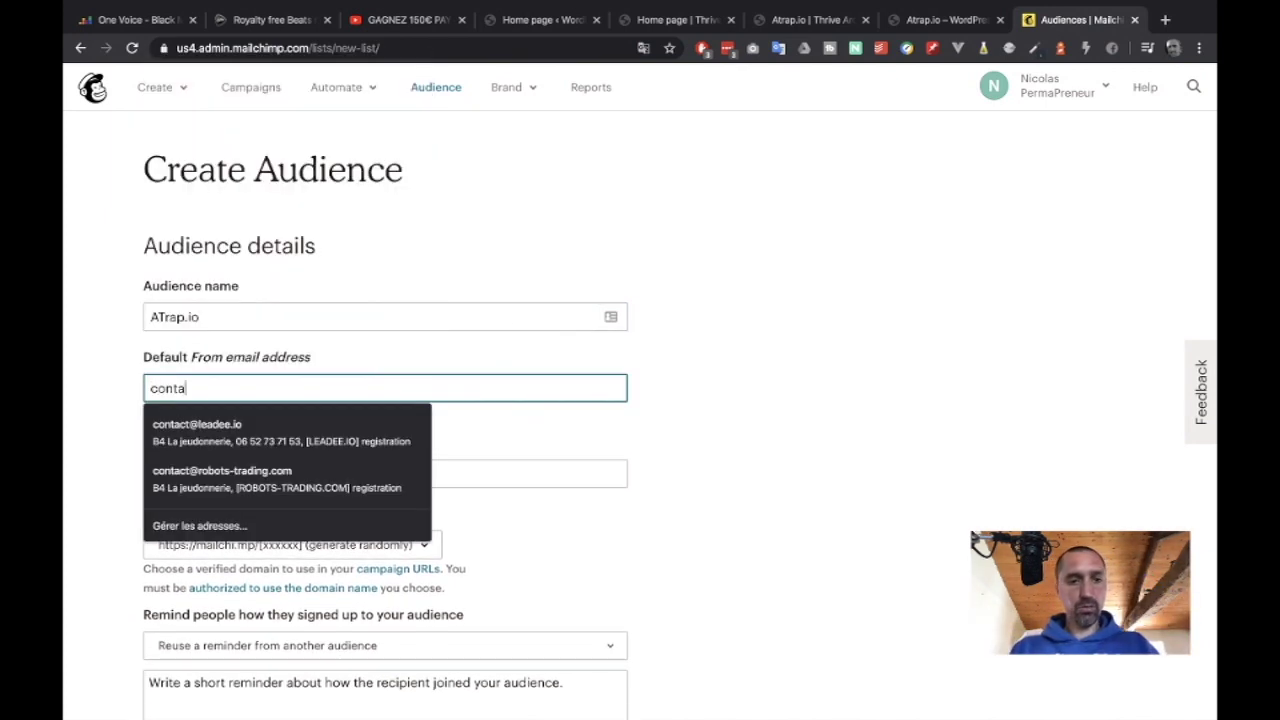
key("BackSpace")
key("BackSpace")
key("BackSpace")
key("BackSpace")
key("BackSpace")
key("BackSpace")
key("BackSpace")
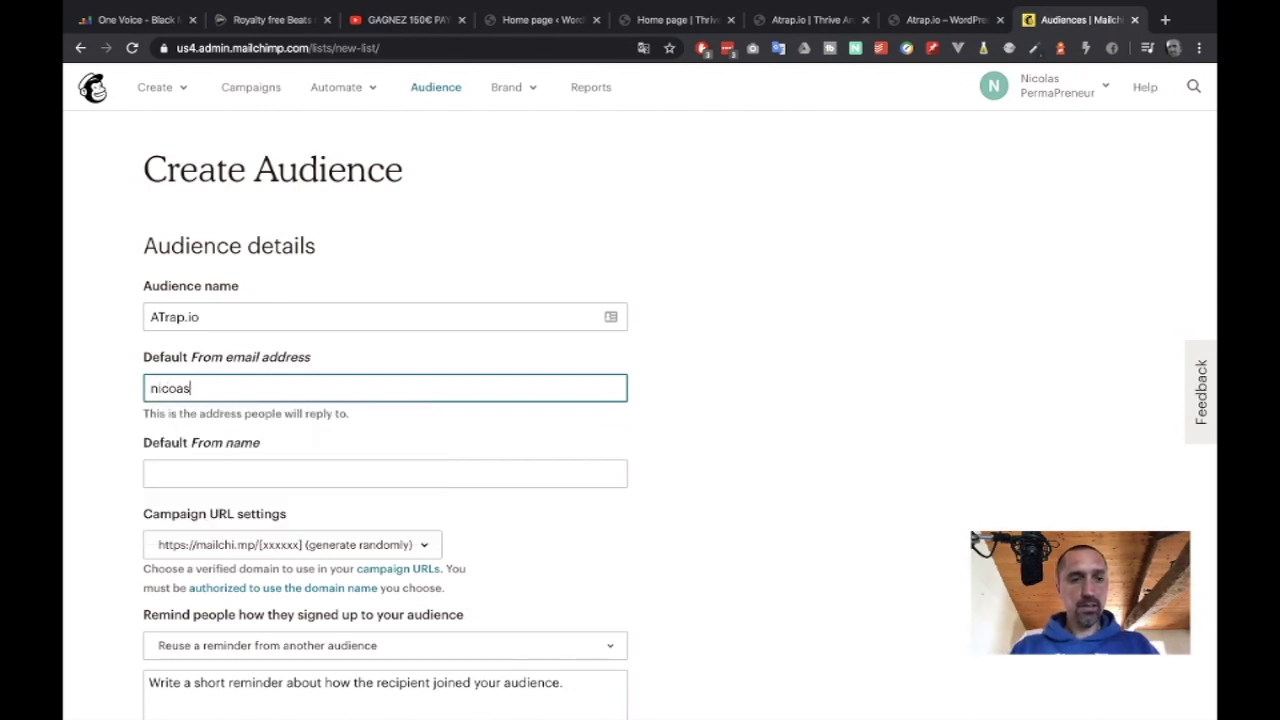
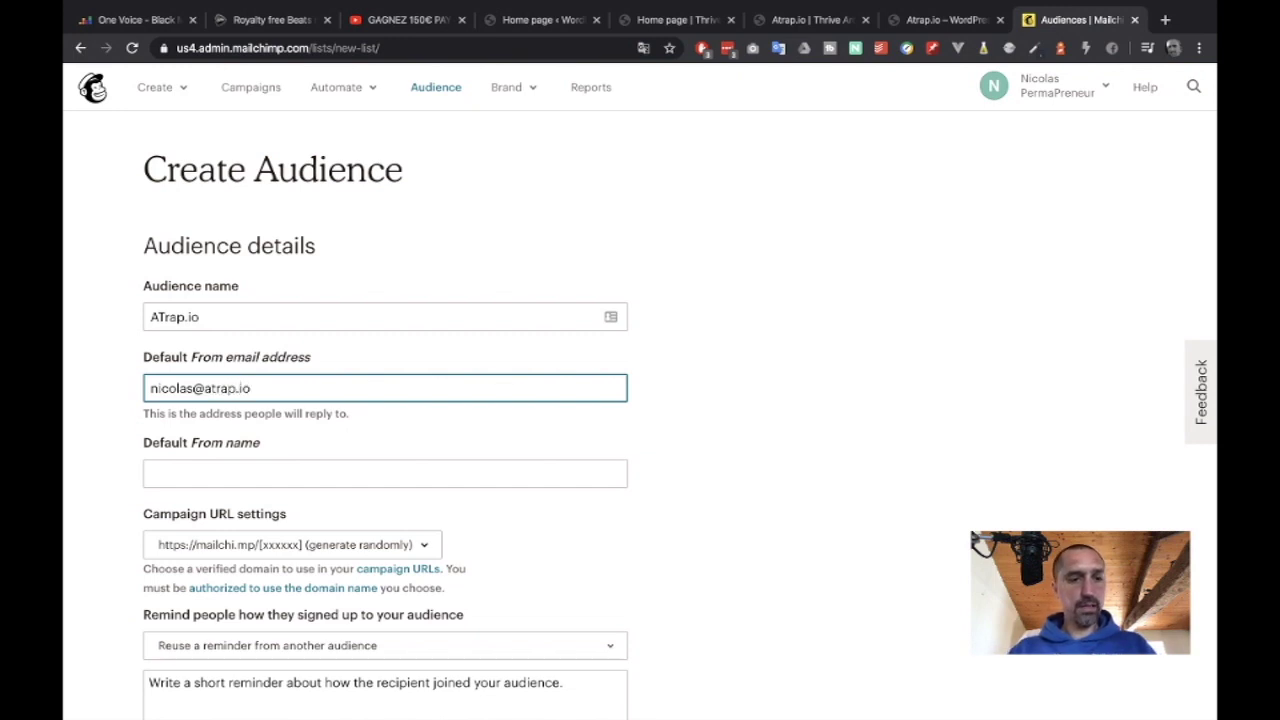
Enter the sender's name as the Default From name.
left_click(267, 467)
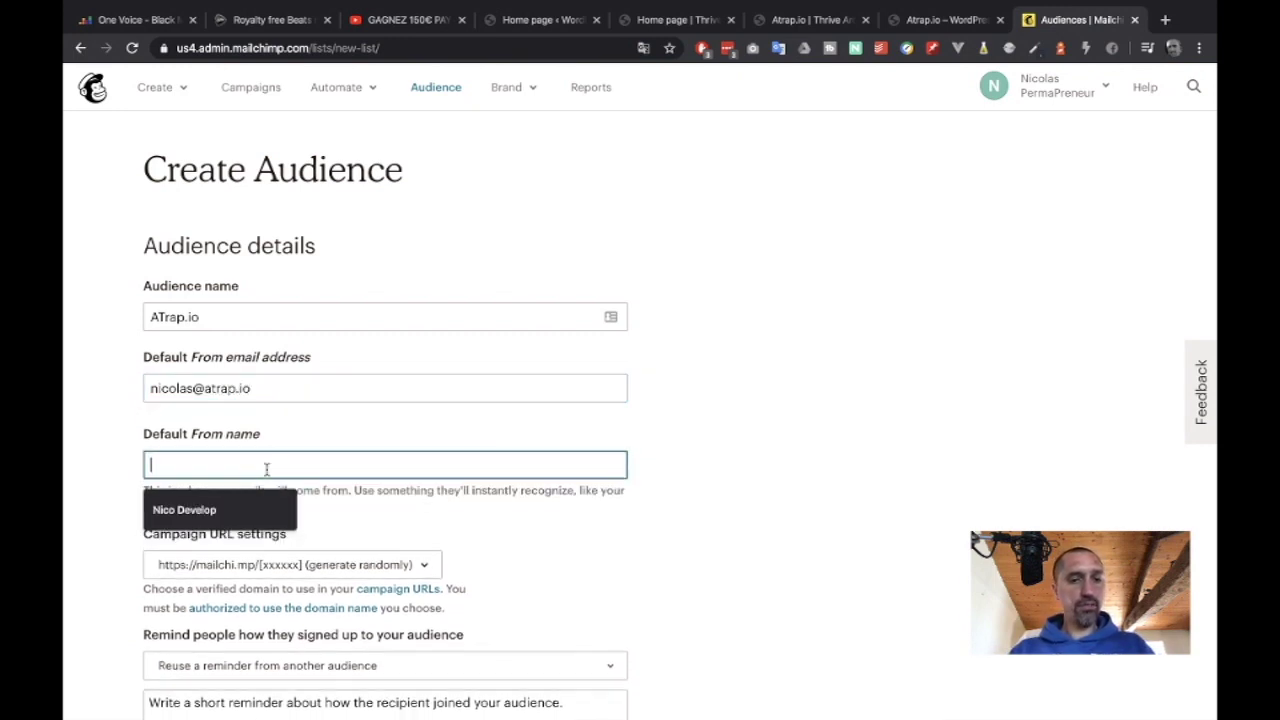
type("Ni")
key("BackSpace")
key("BackSpace")
type("Ni")
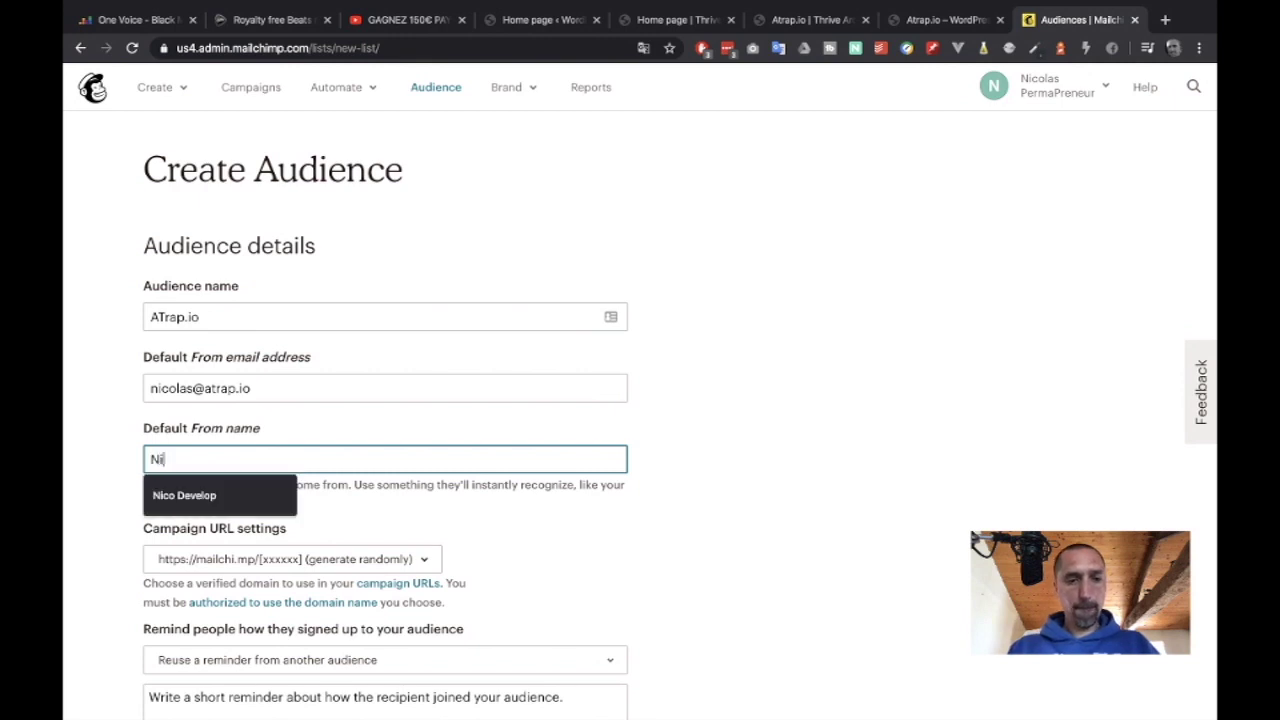
type("cala")
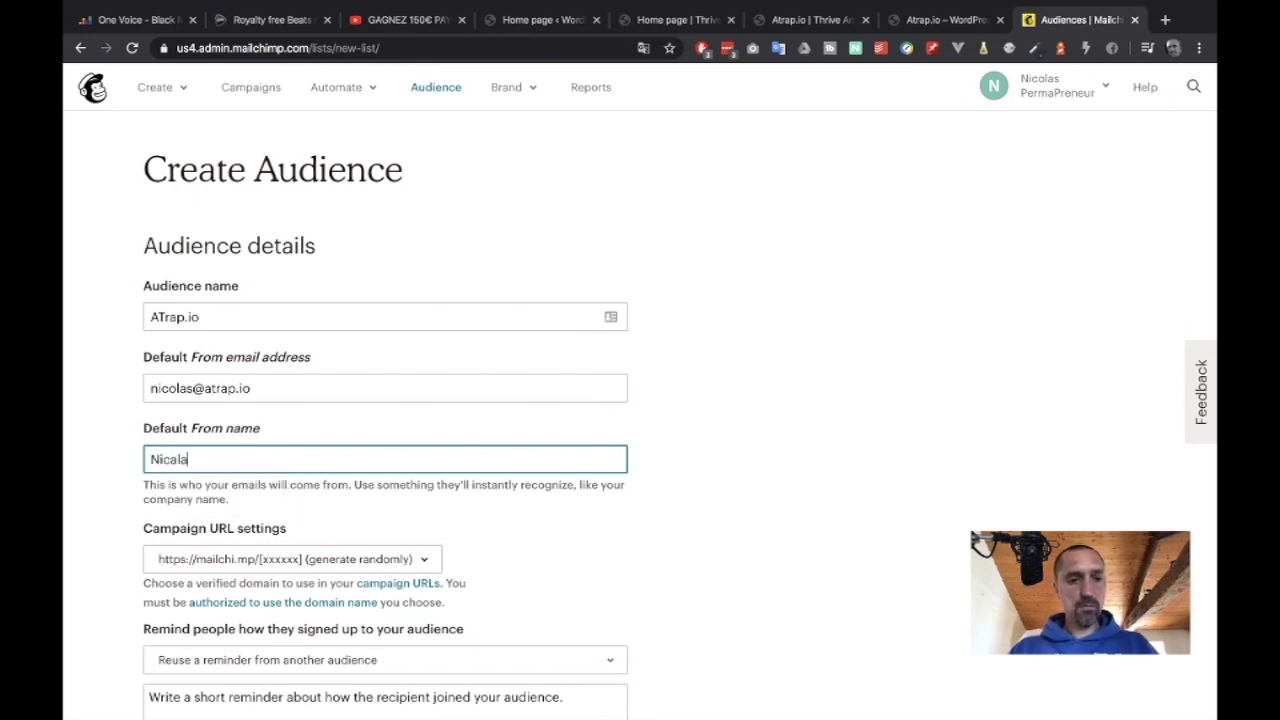
type("s de ")
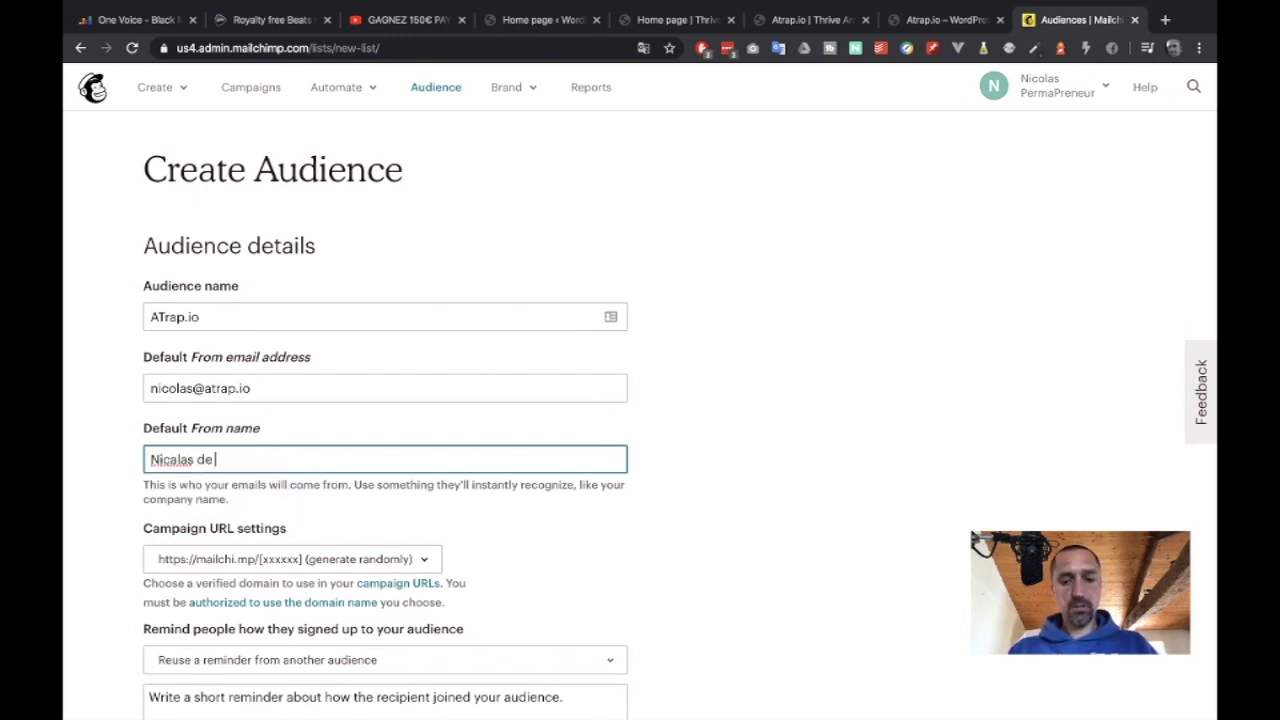
type("A trape")
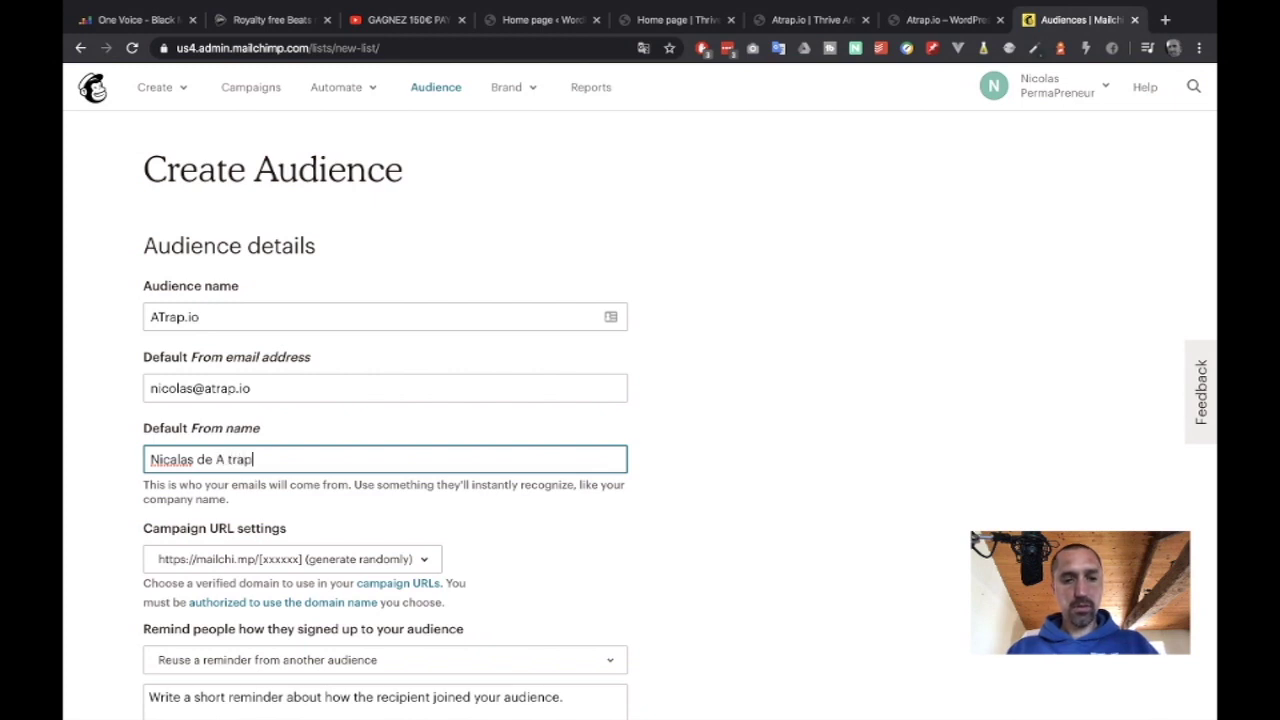
key("BackSpace")
type(".io")
key("Left")
key("Left")
key("Left")
key("Left")
key("Left")
key("Left")
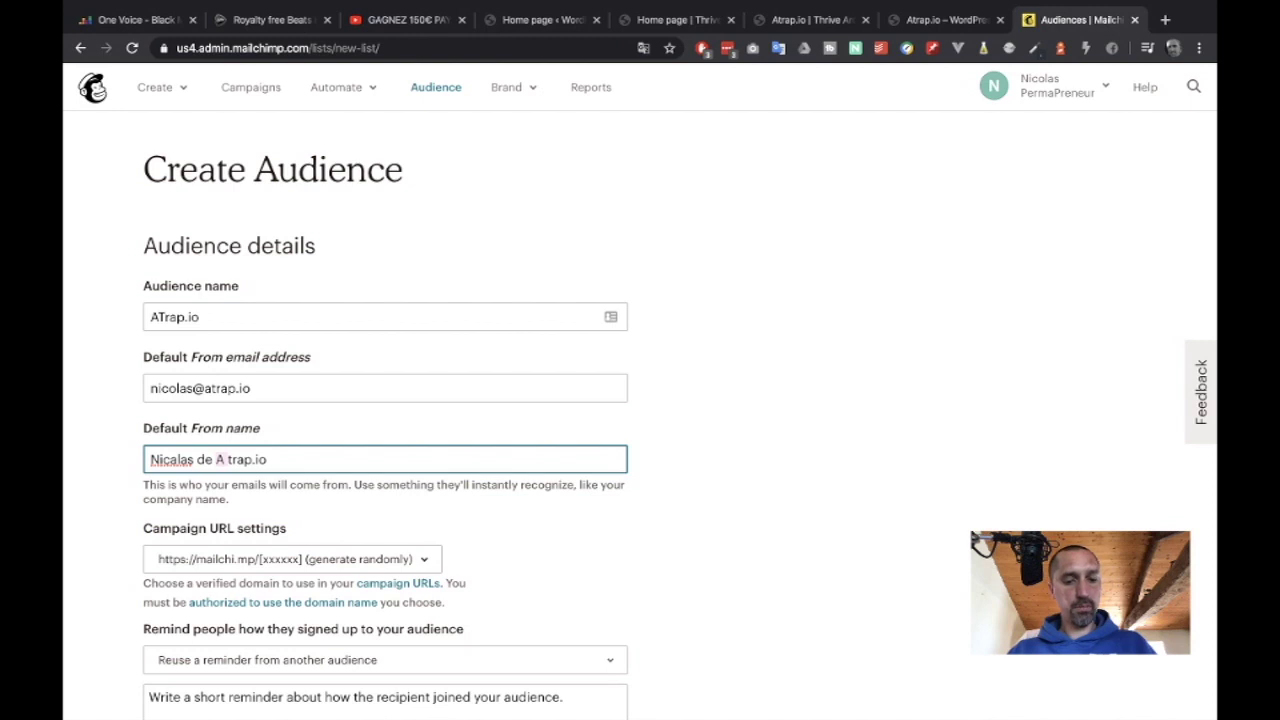
key("BackSpace")
key("BackSpace")
type("@")
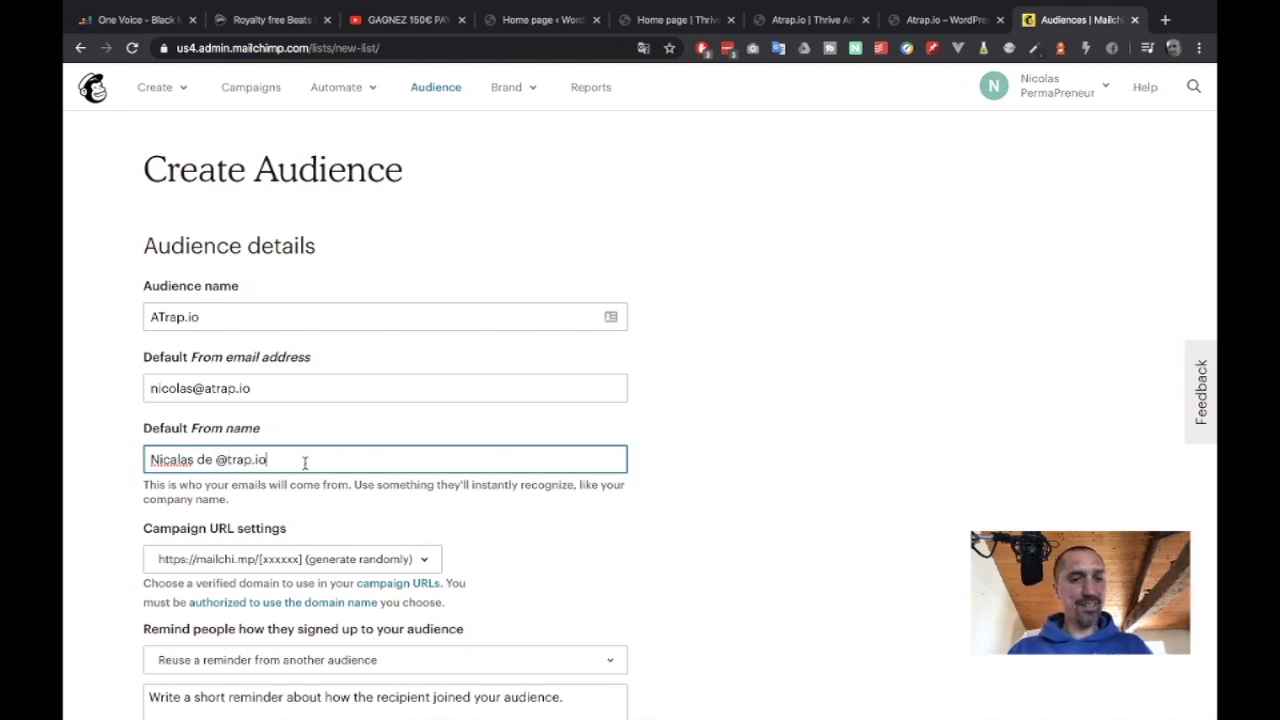
Review the audience name and sender e-mail fields.
left_click(157, 316)
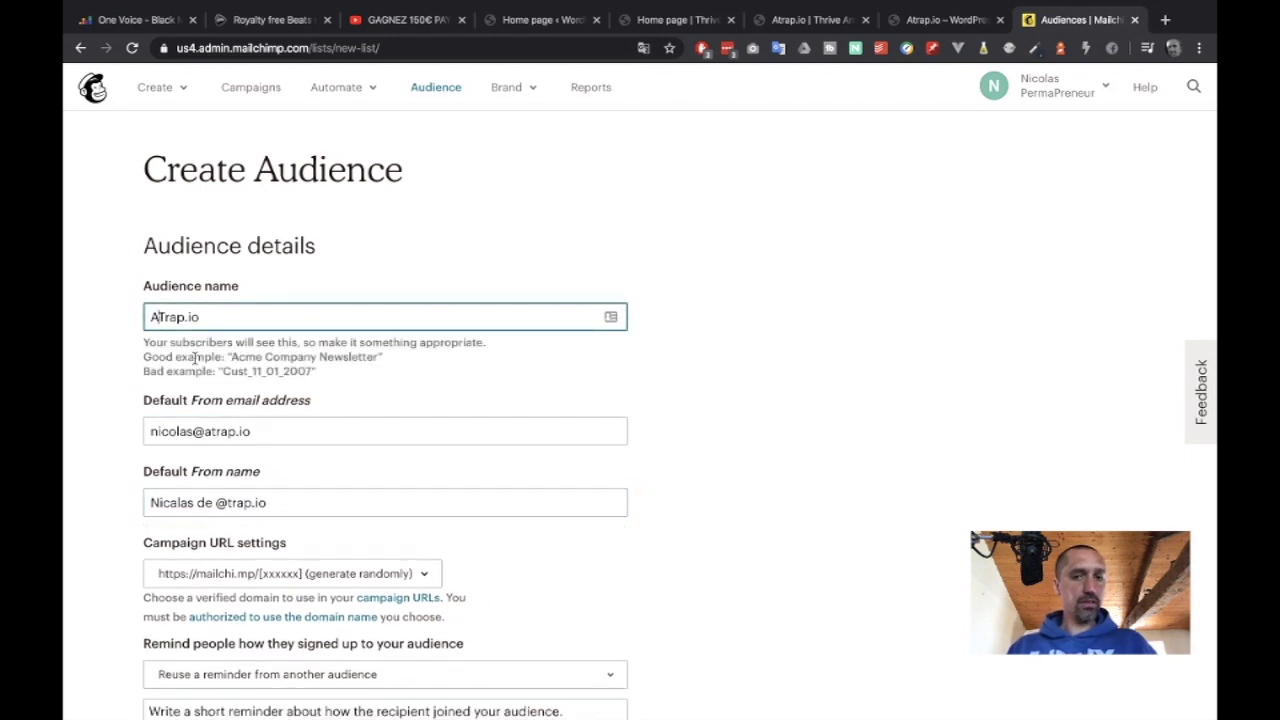
left_click(694, 370)
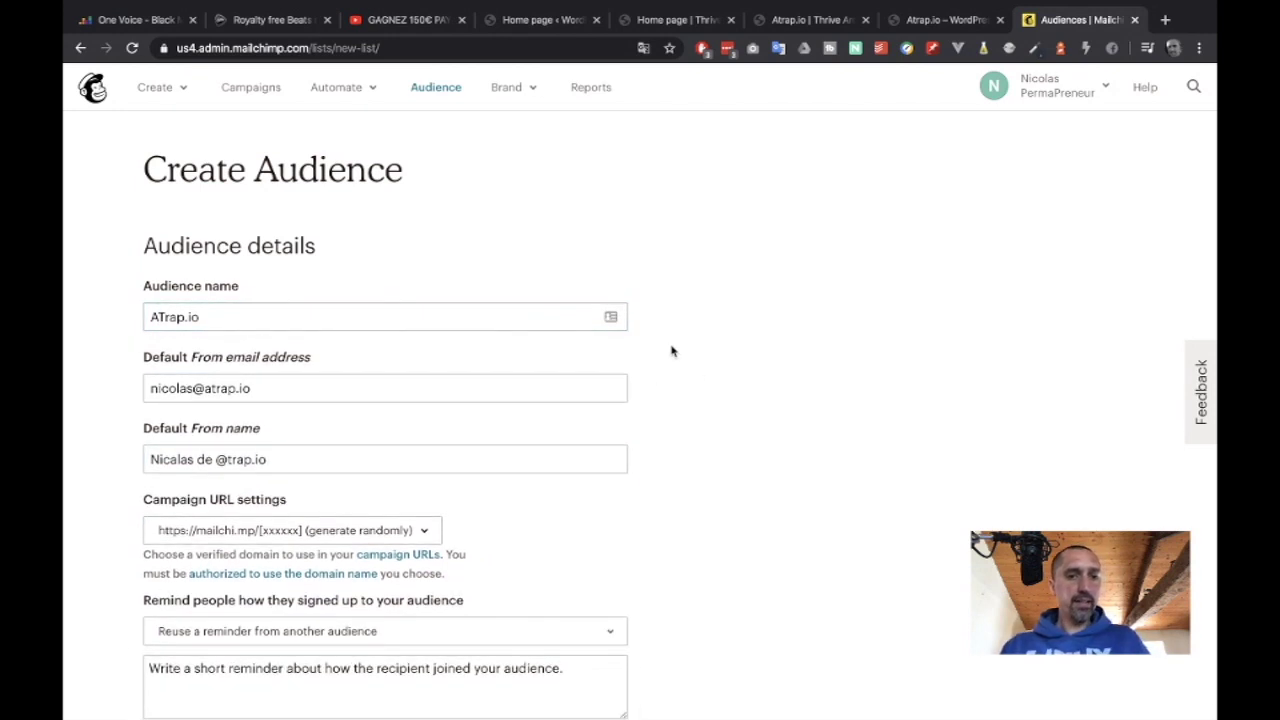
left_click(468, 317)
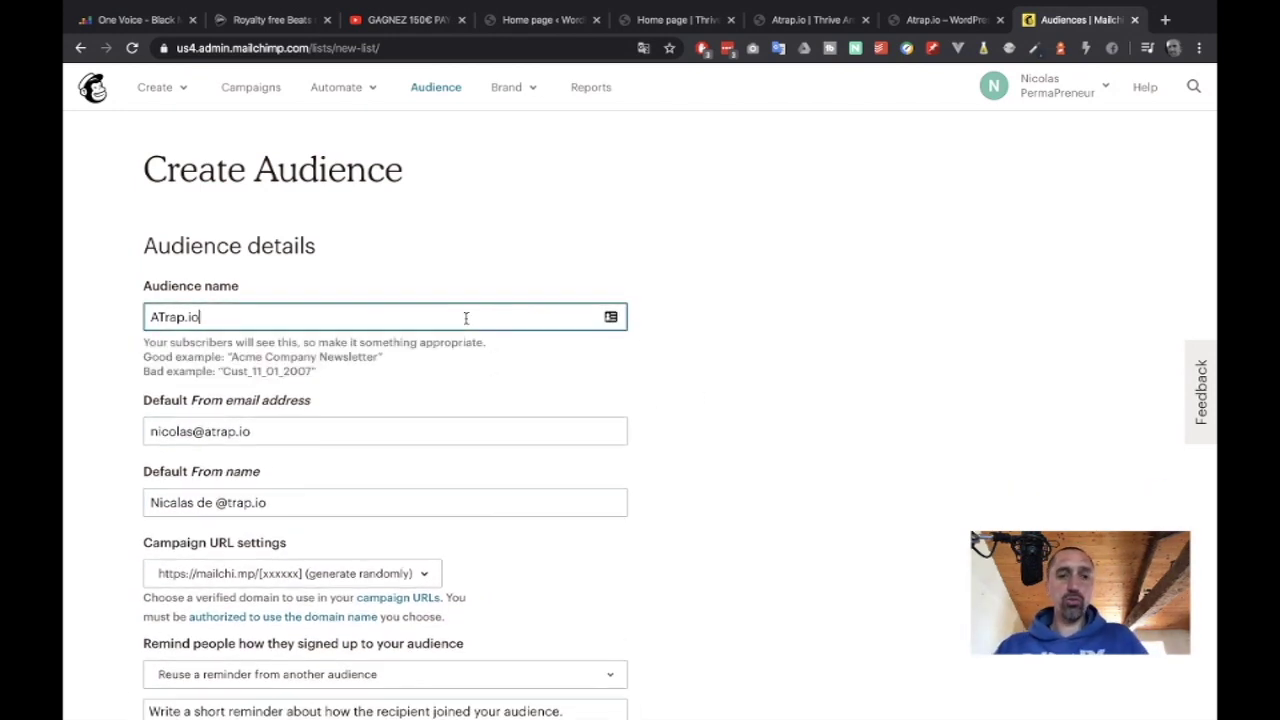
left_click(829, 289)
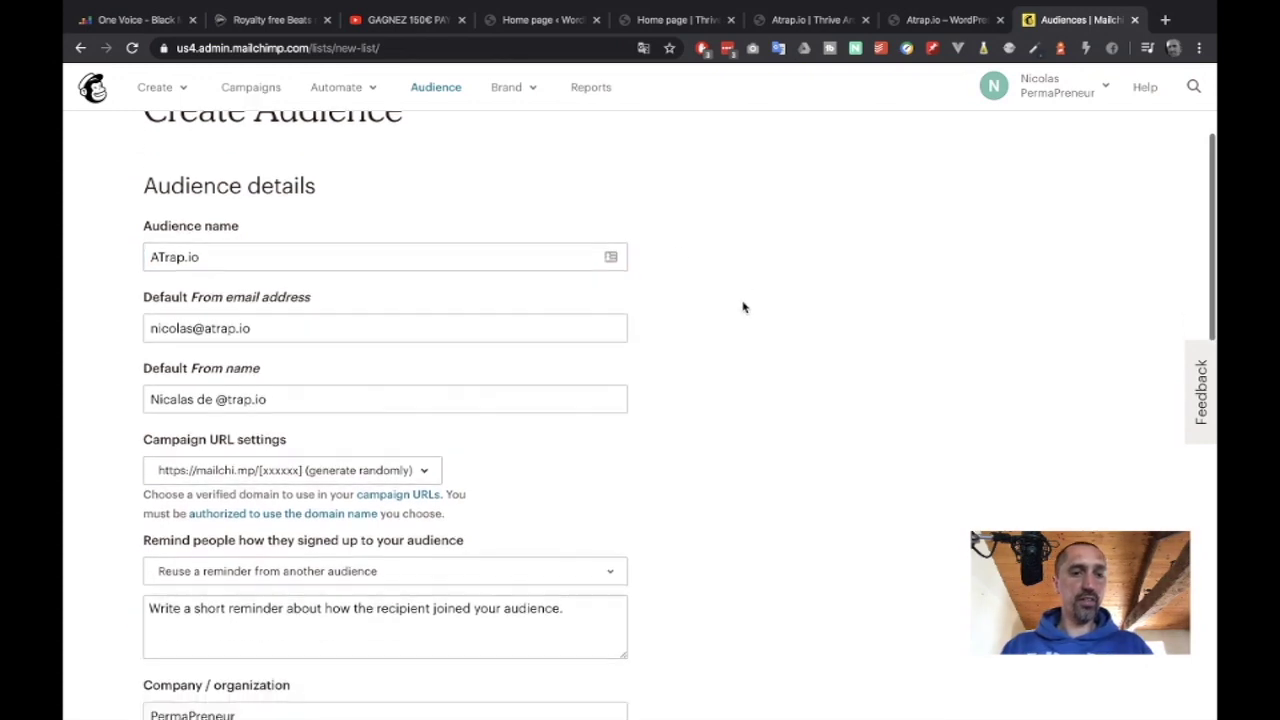
scroll(745, 303, "down", 1)
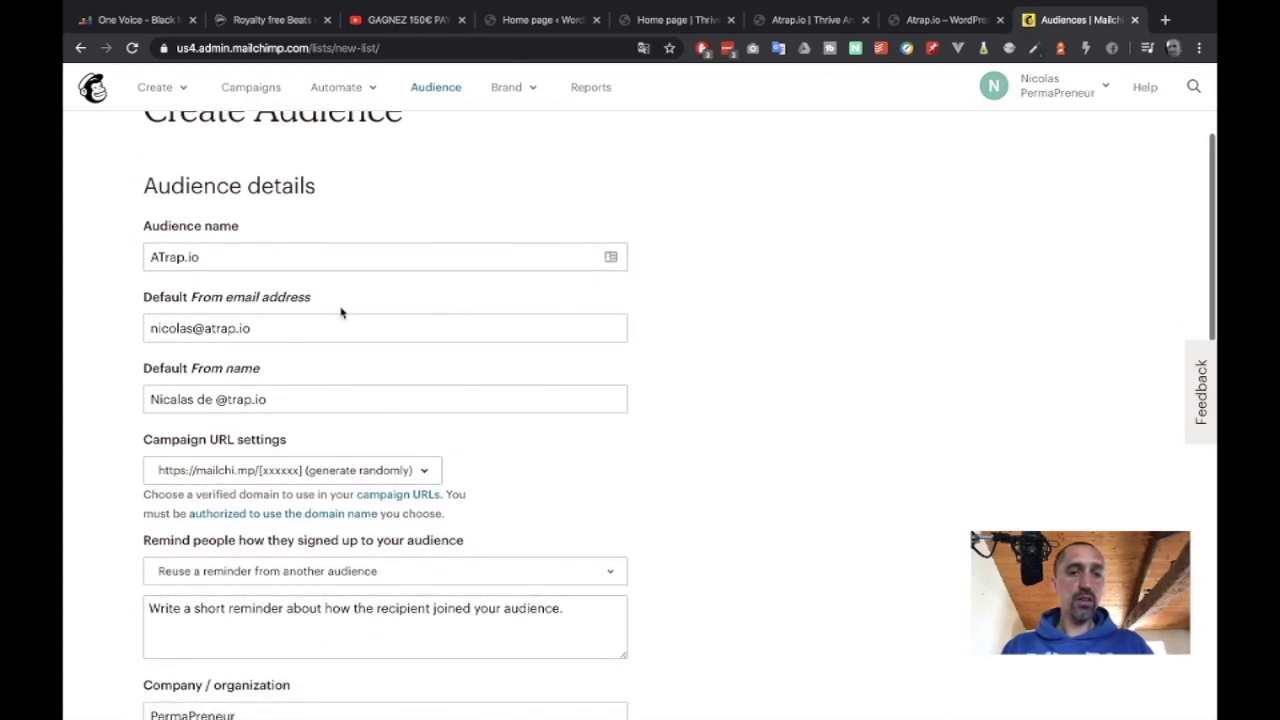
left_click(186, 328)
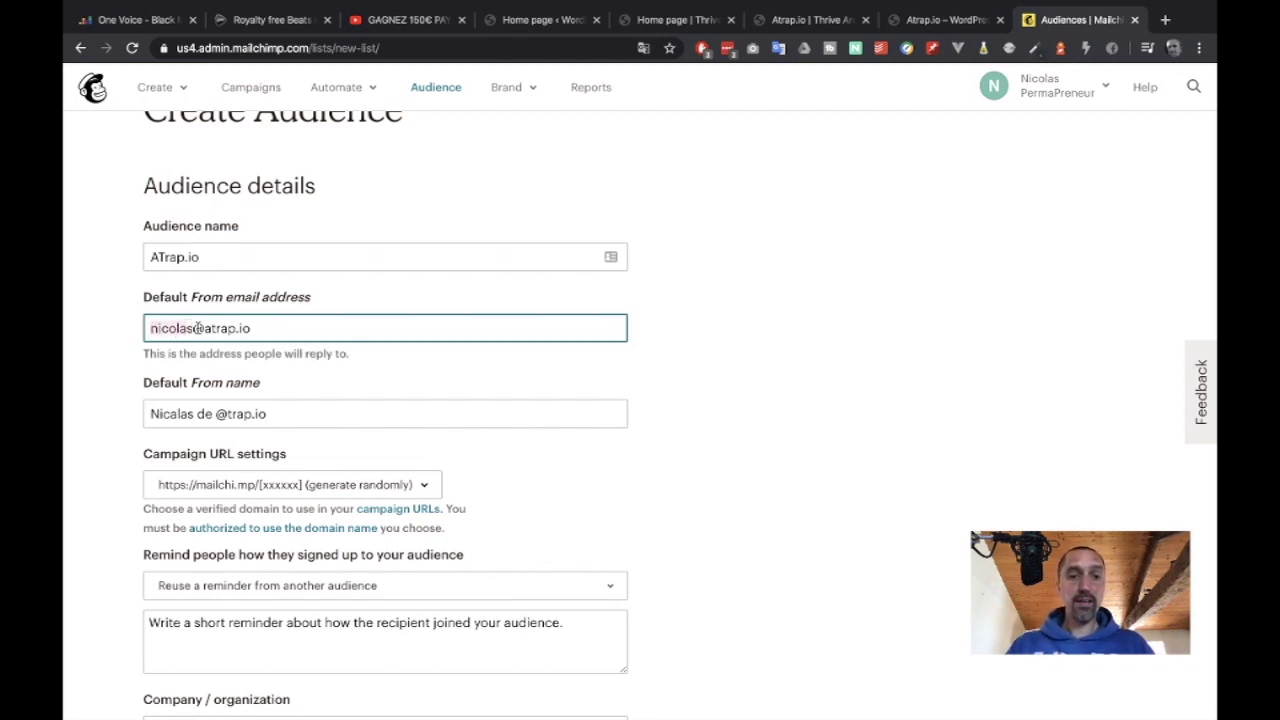
left_click(787, 300)
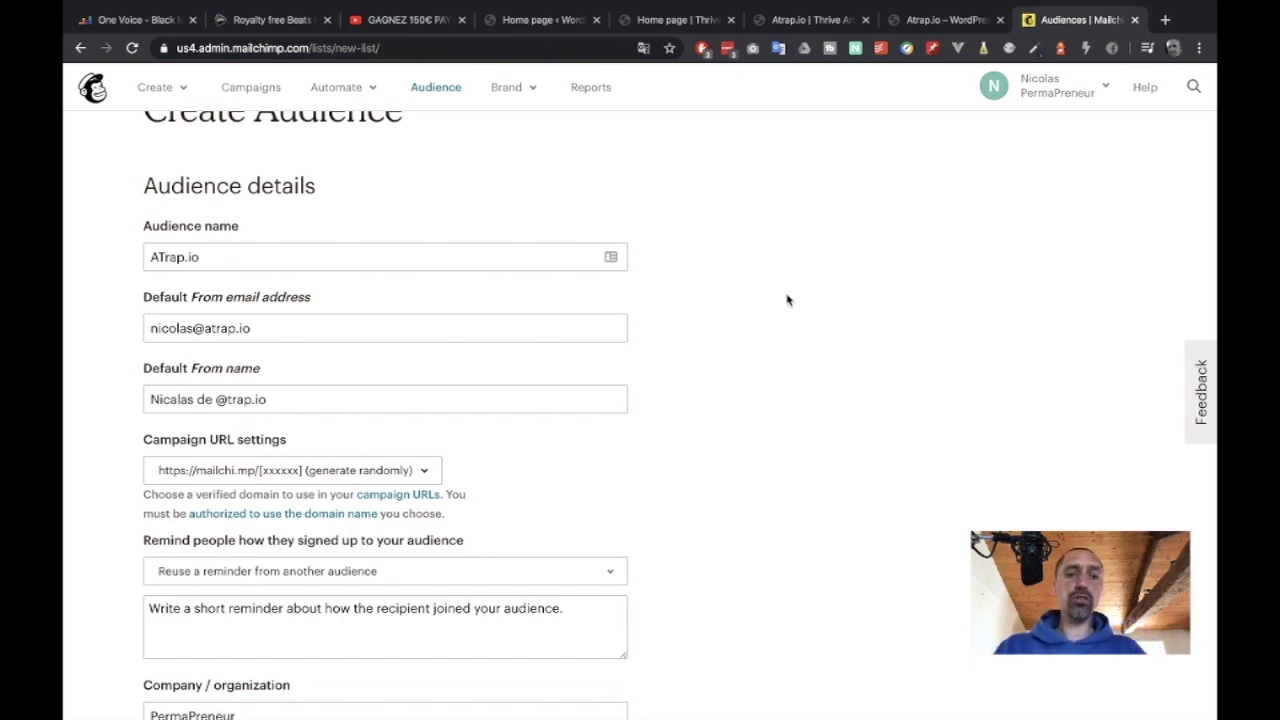
Replace the company name PermaPreneur with 'atrap.io' and save the audience form.
scroll(787, 300, "down", 4)
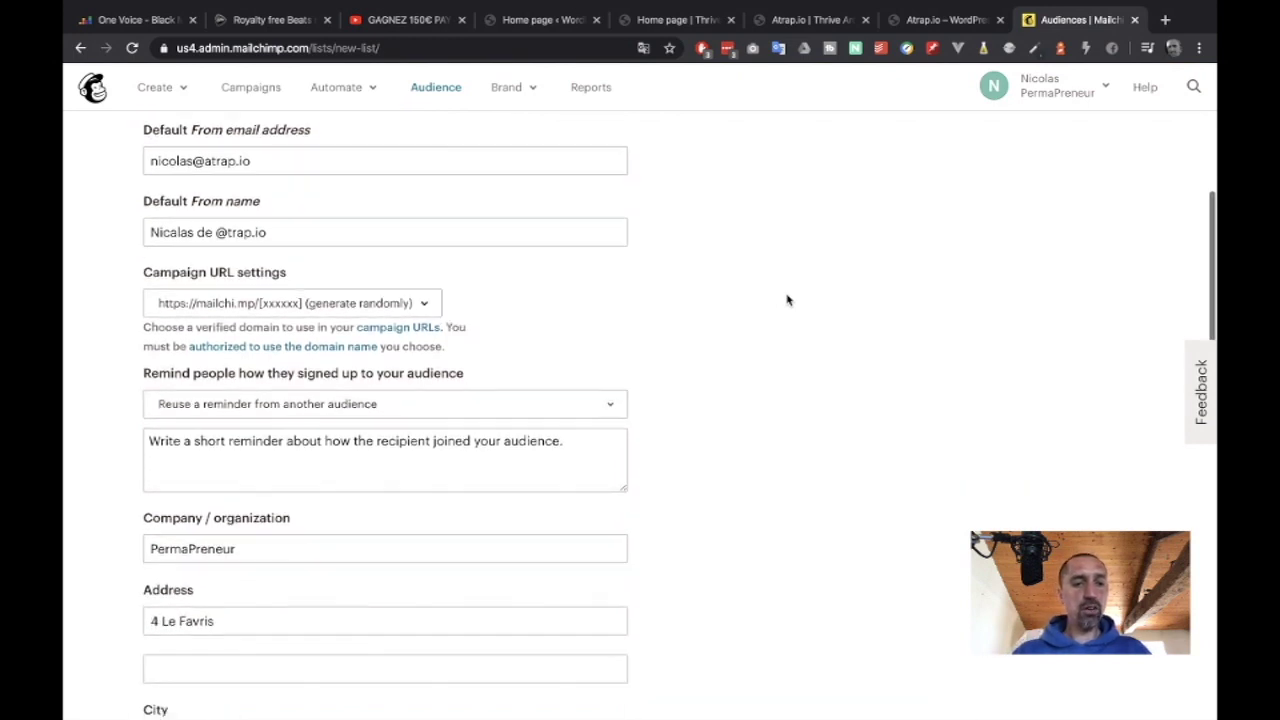
double_click(251, 368)
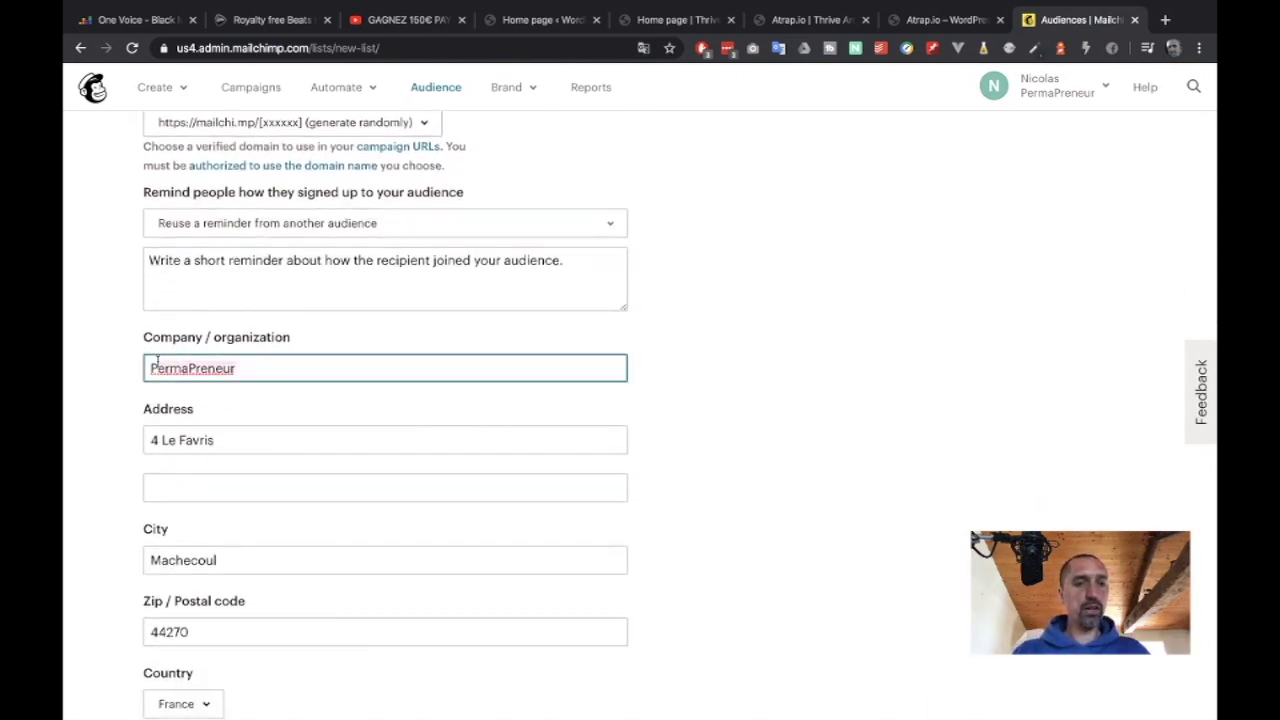
key("BackSpace")
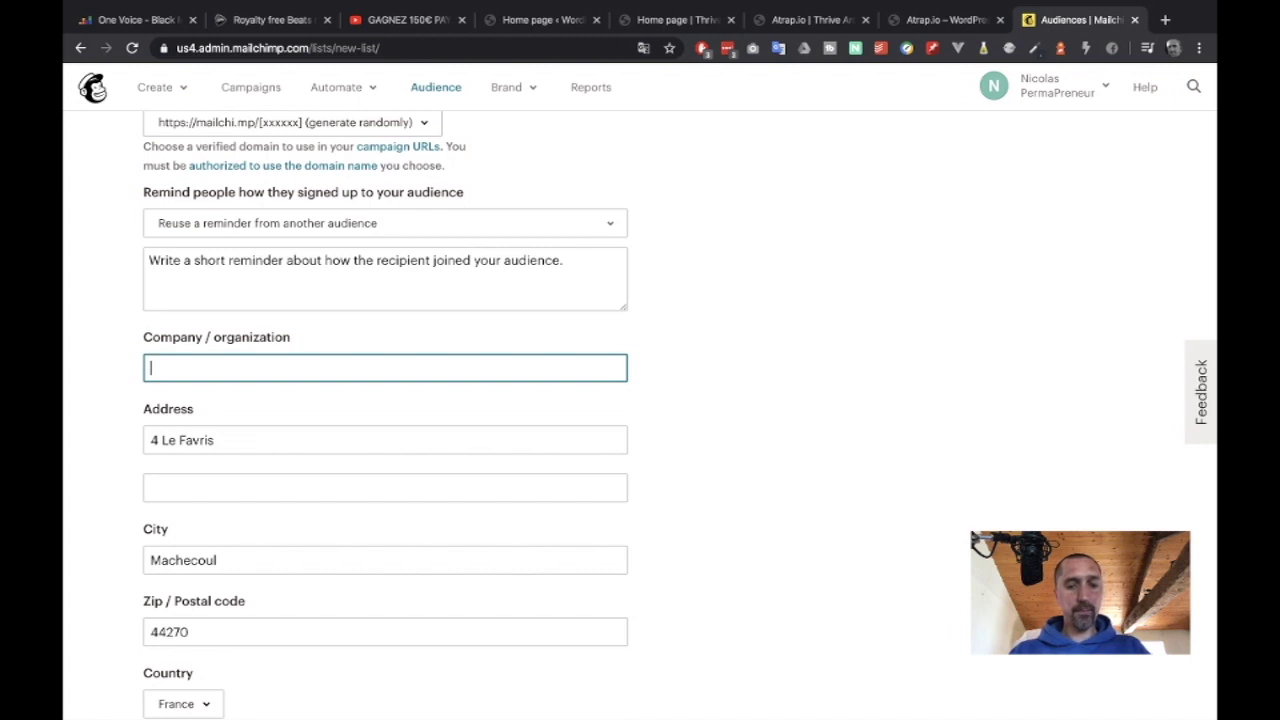
type("atrap.io")
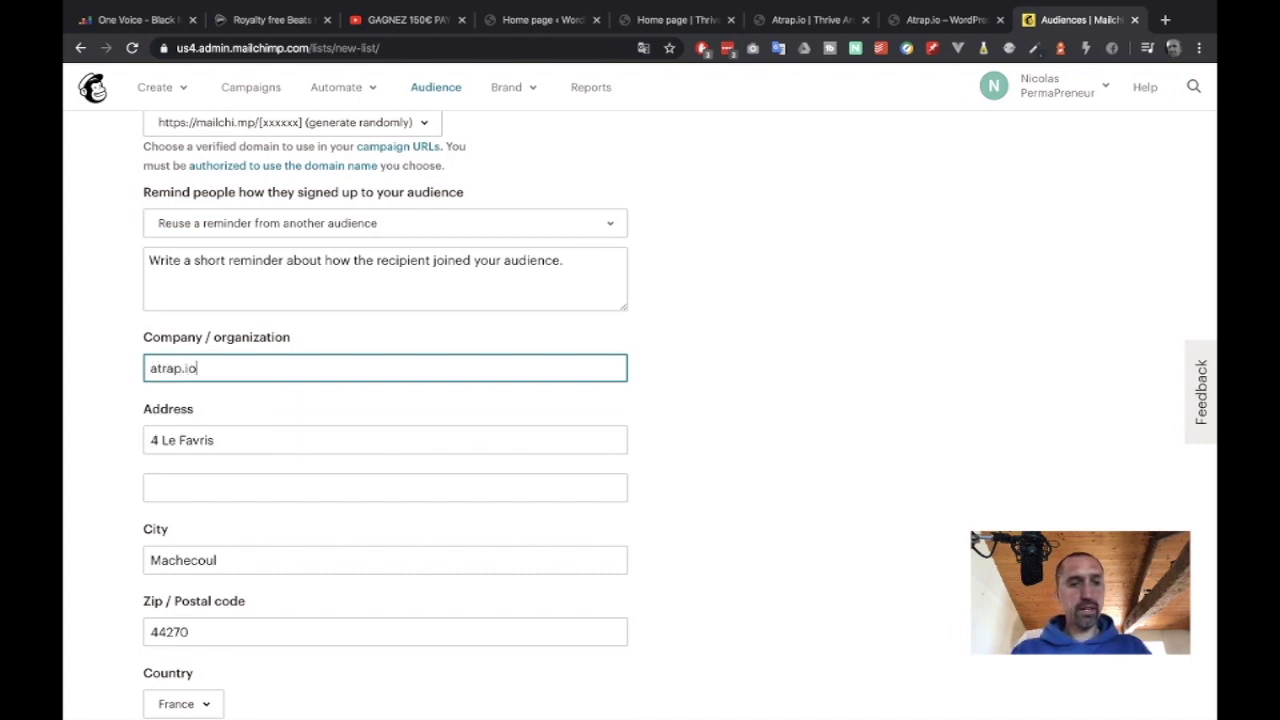
scroll(72, 452, "down", 4)
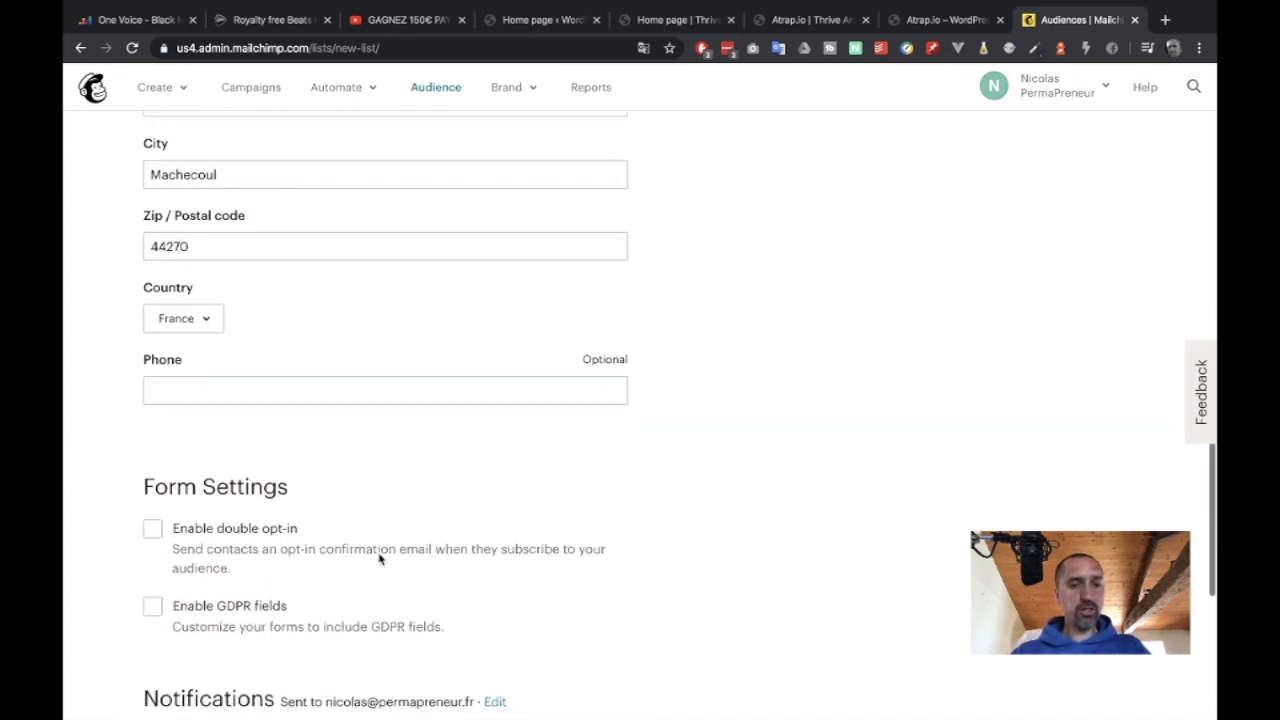
scroll(380, 560, "down", 4)
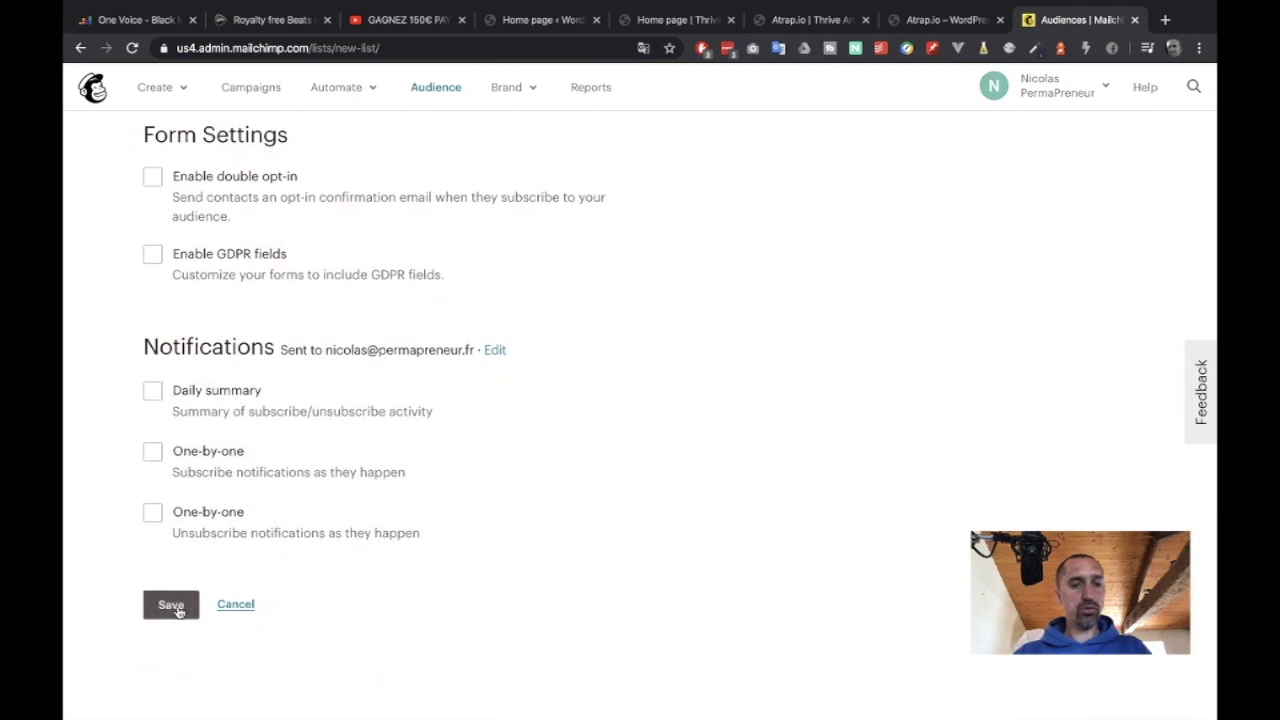
left_click(172, 606)
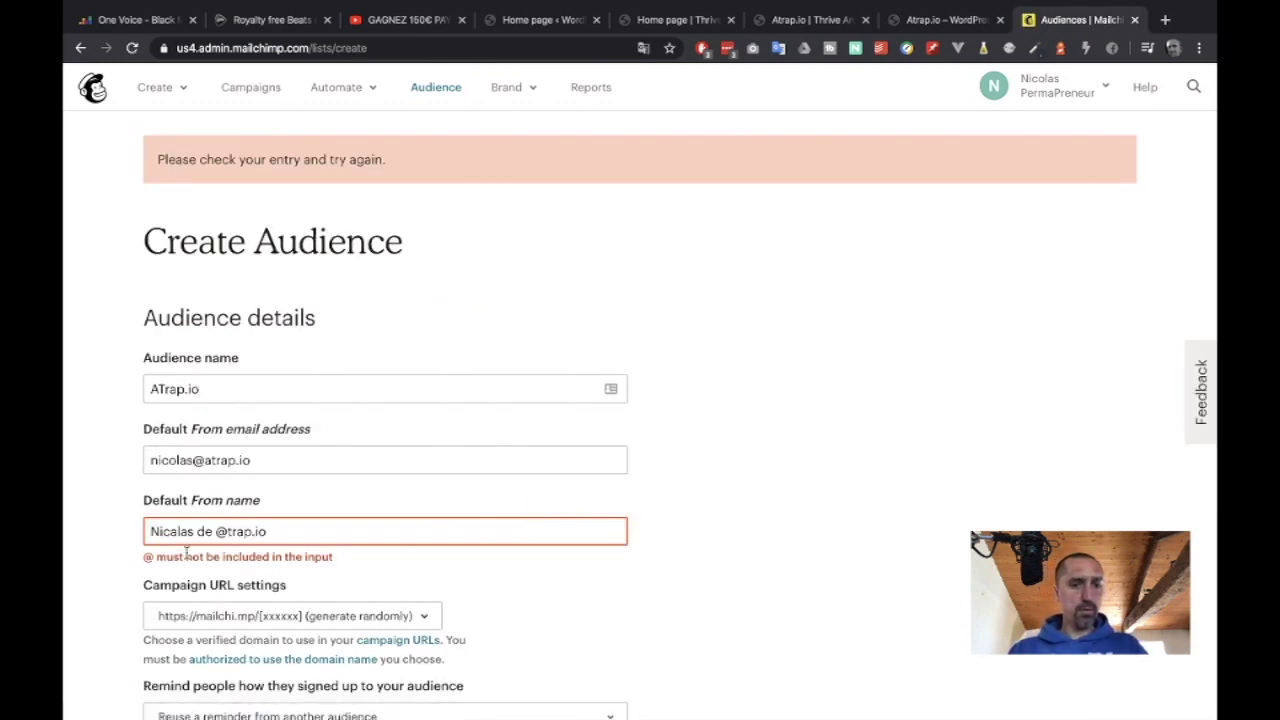
Replace the @ in the From name with 'a', disable double opt-in, and resubmit.
left_click(229, 531)
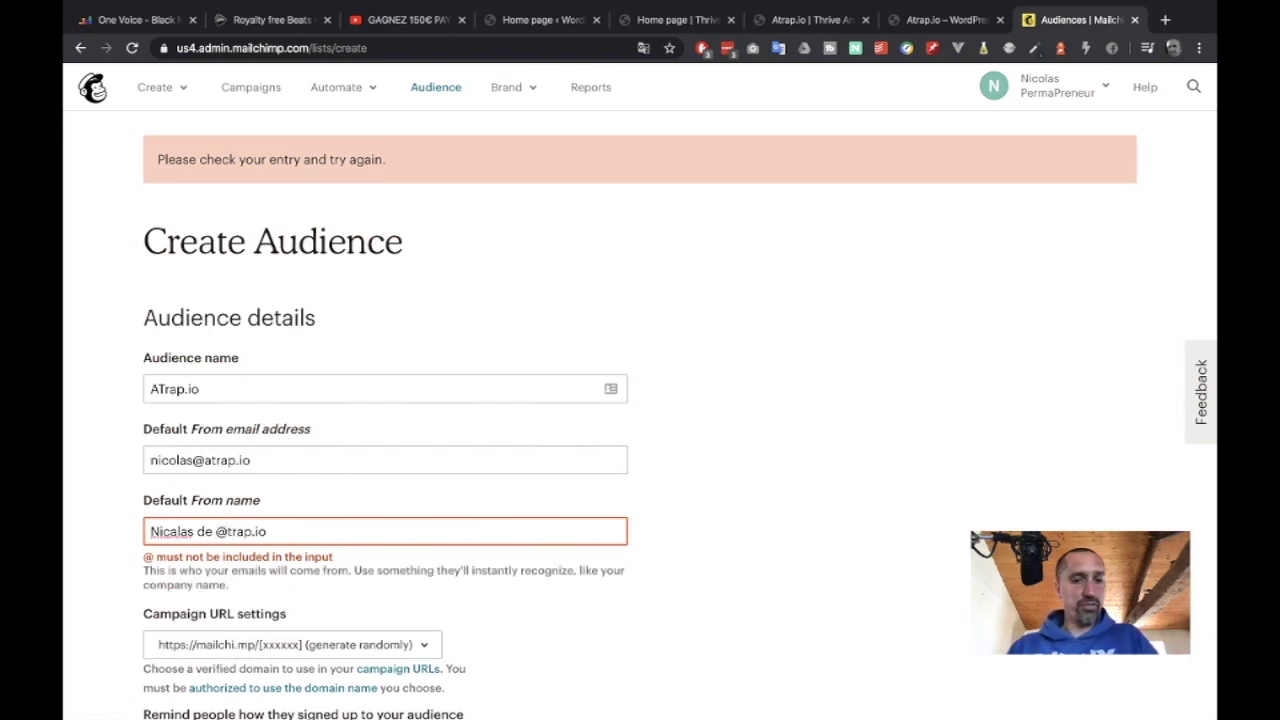
key("BackSpace")
type("a")
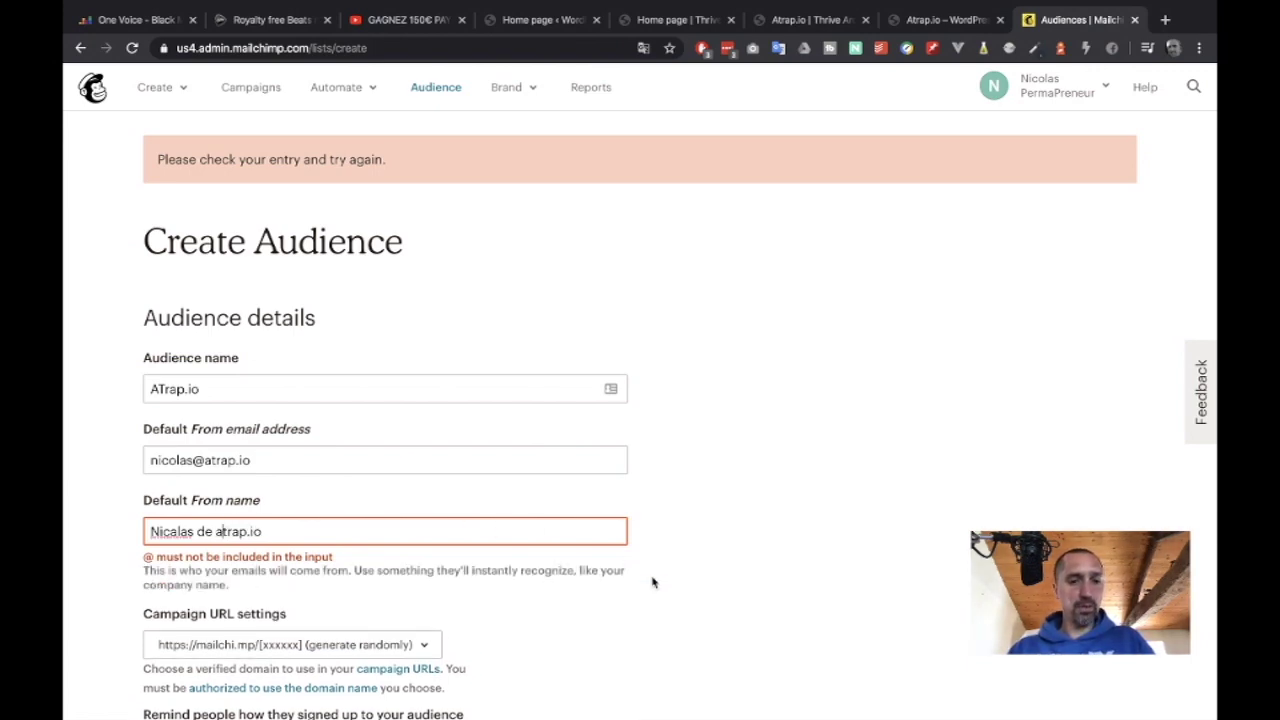
scroll(652, 583, "down", 4)
scroll(652, 583, "down", 10)
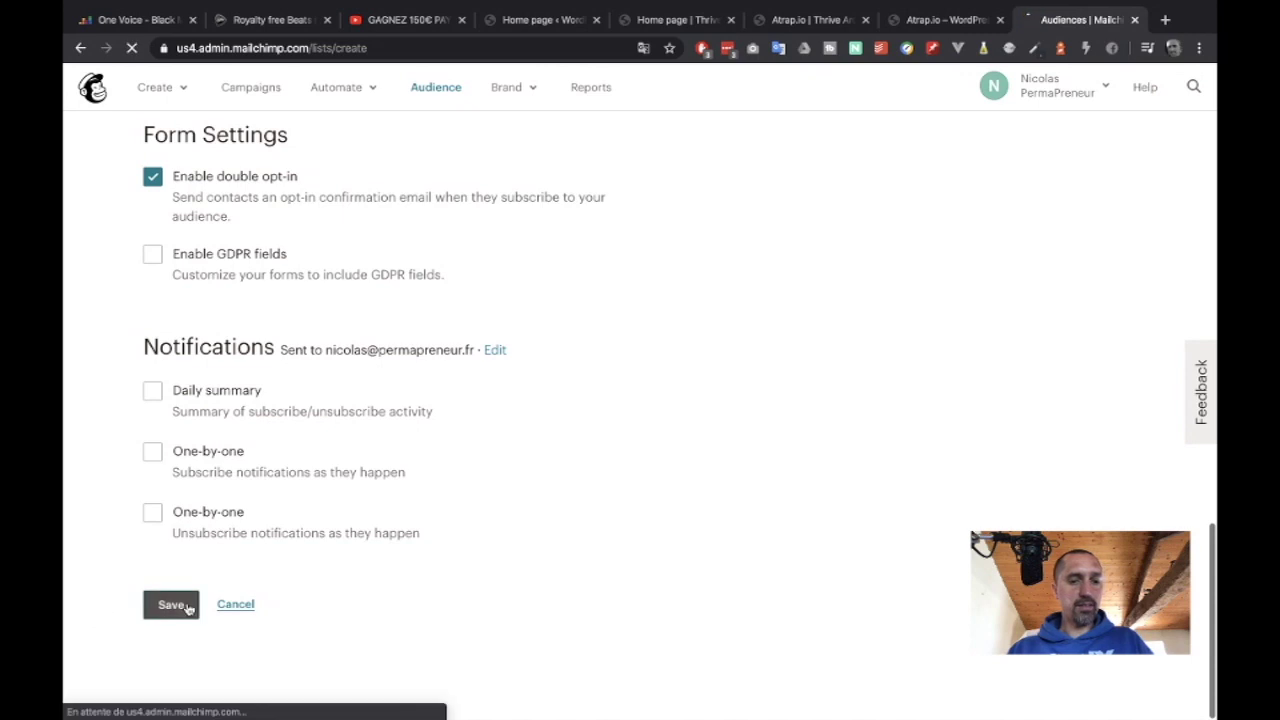
left_click(155, 177)
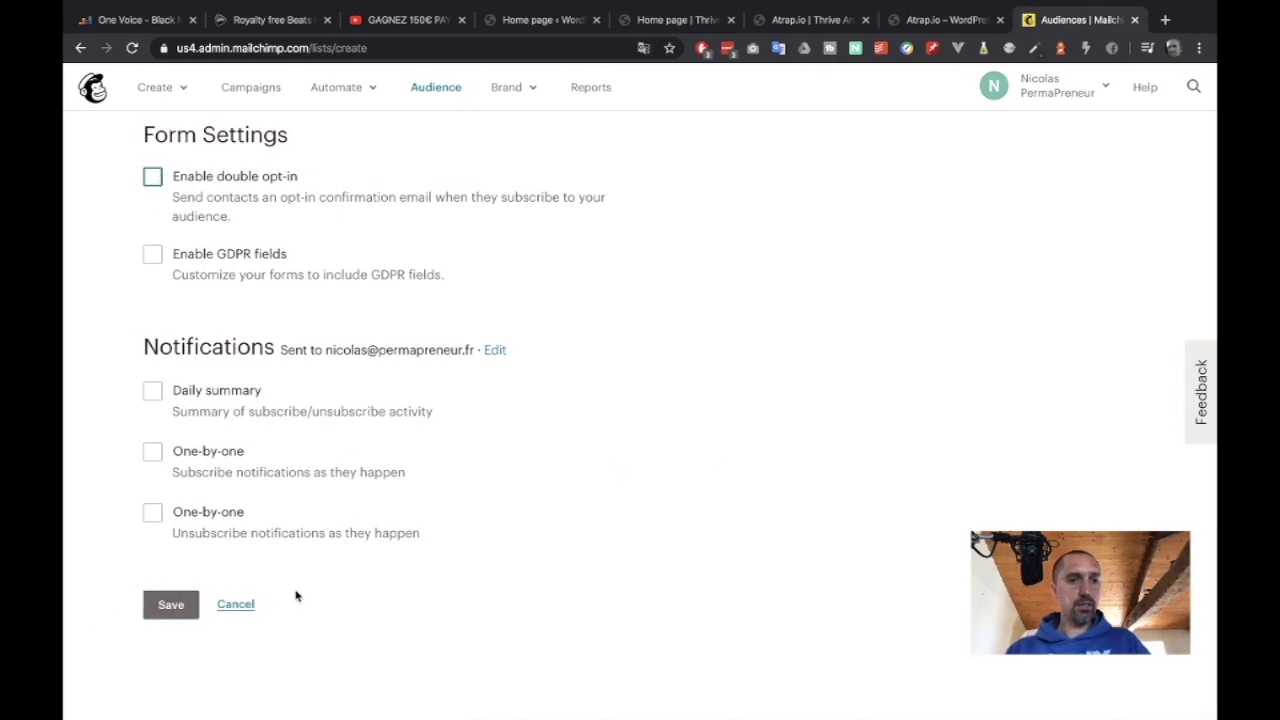
left_click(174, 608)
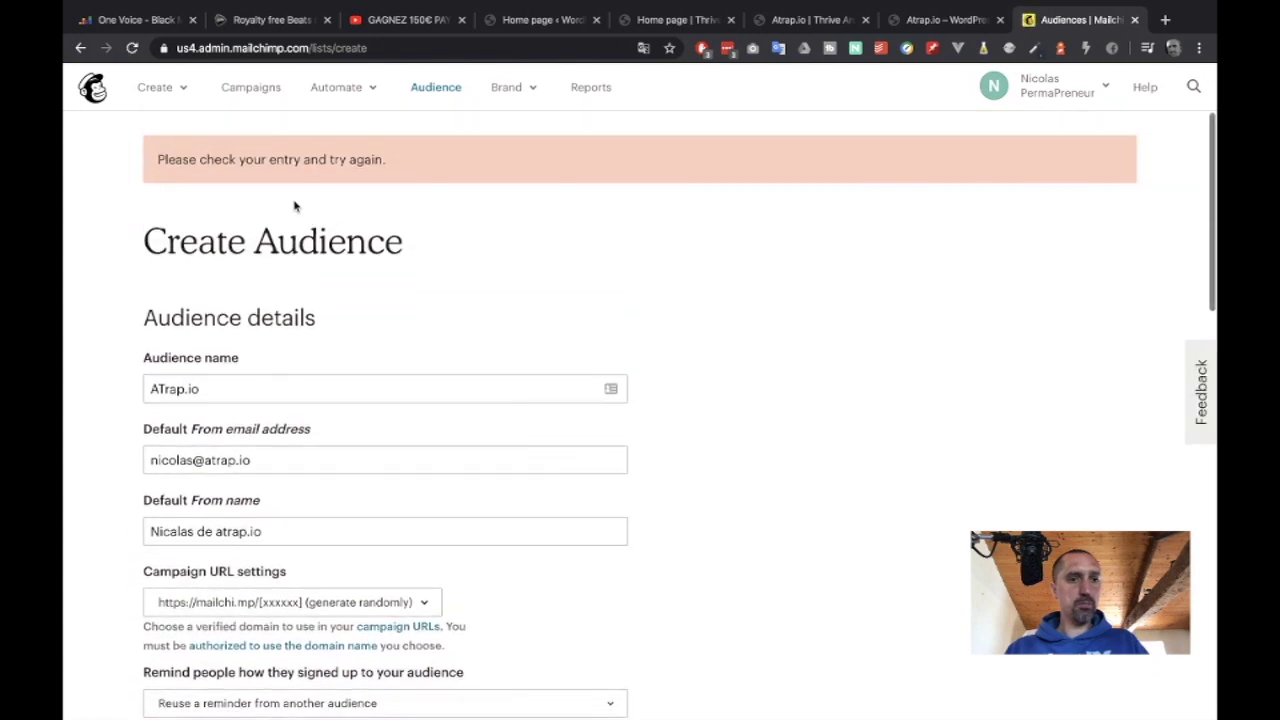
Write the signup reminder 'Audience prévue pour la promotion de l'application atrap.io'.
scroll(446, 202, "down", 1)
scroll(446, 202, "down", 1)
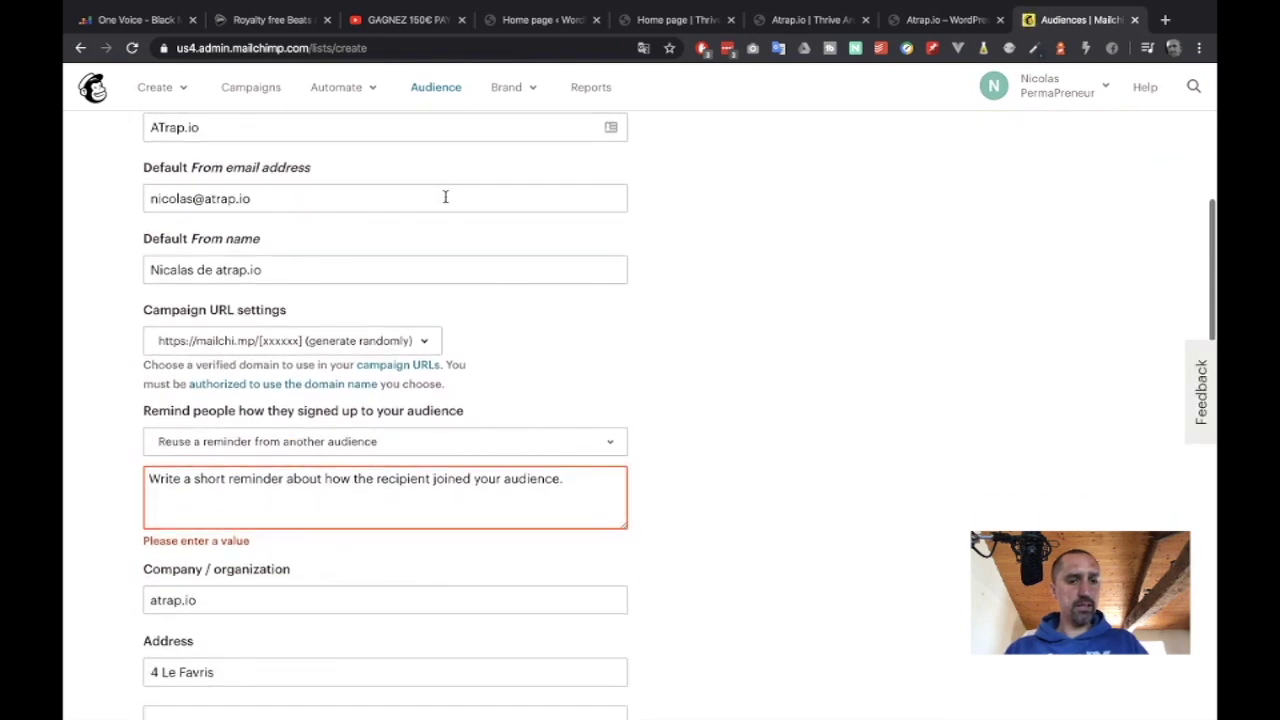
left_click(280, 492)
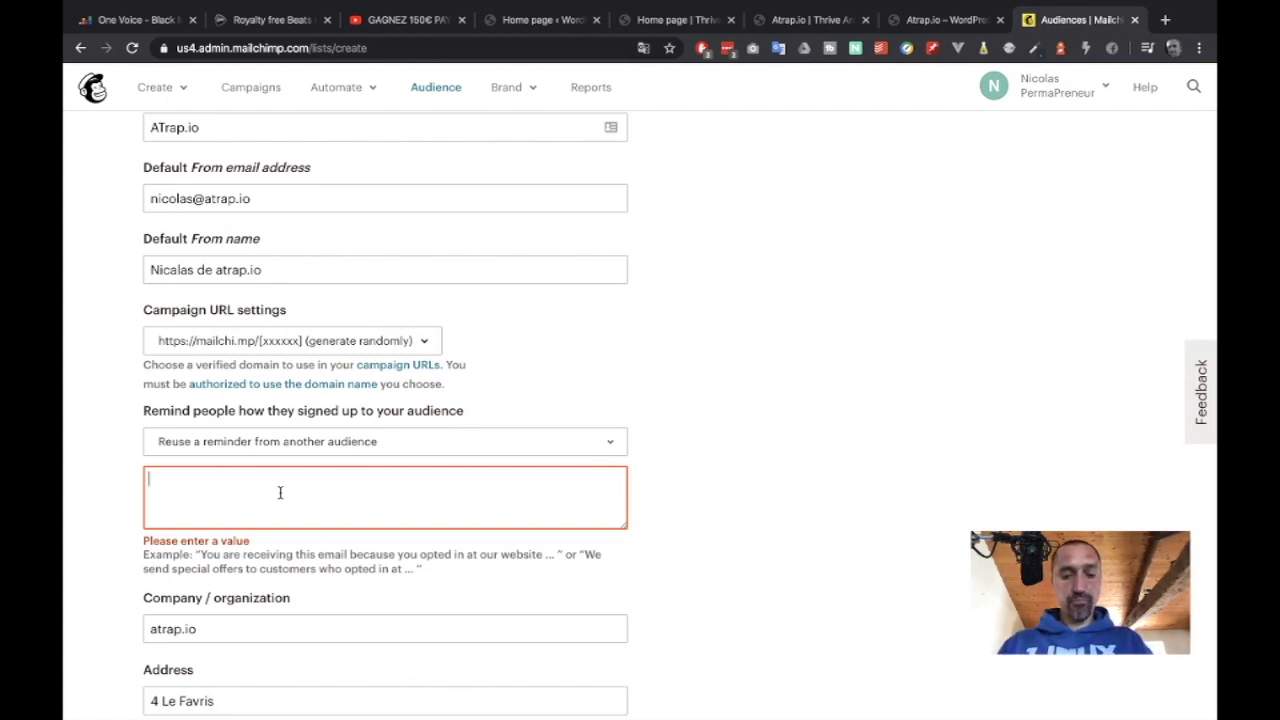
type("Audience p")
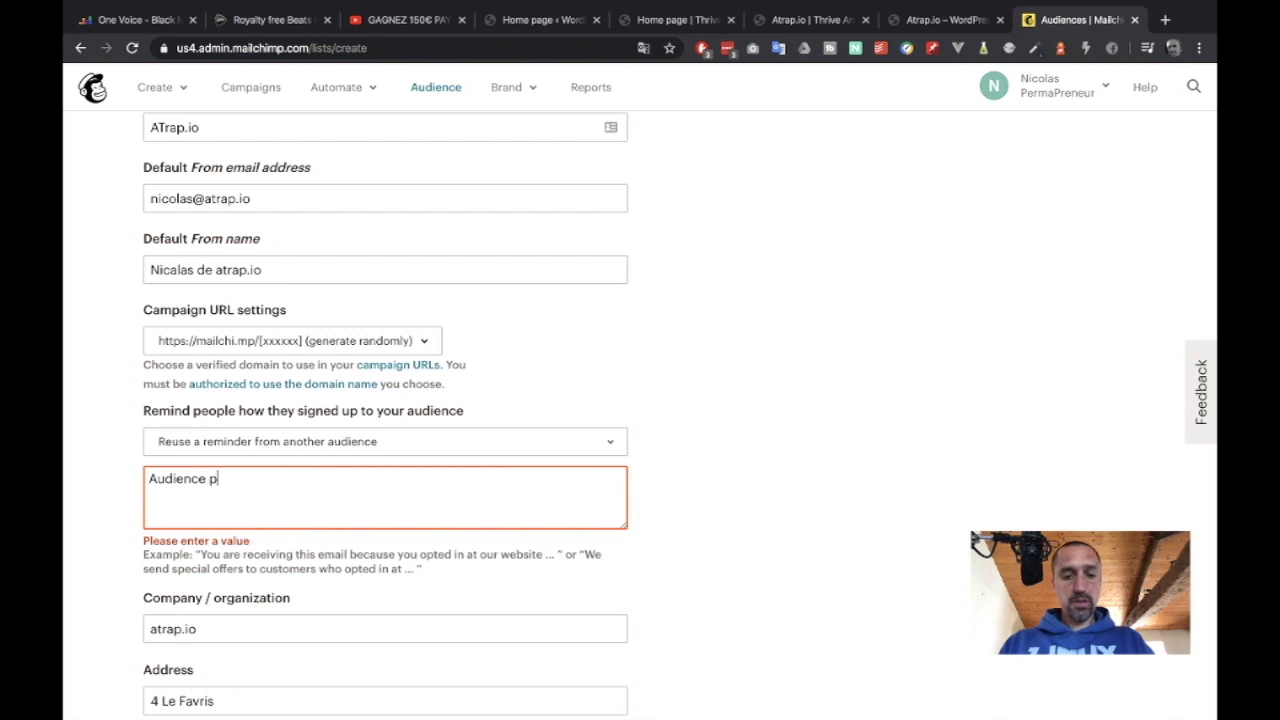
type("révu")
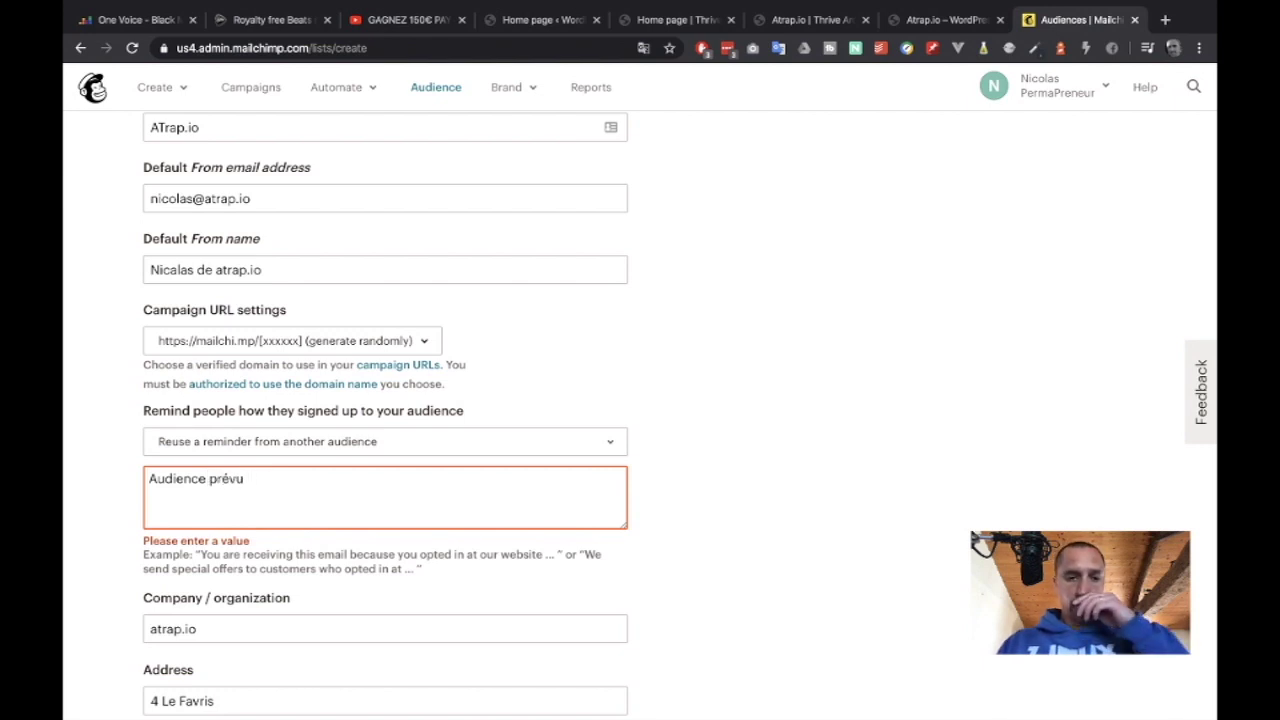
type("e")
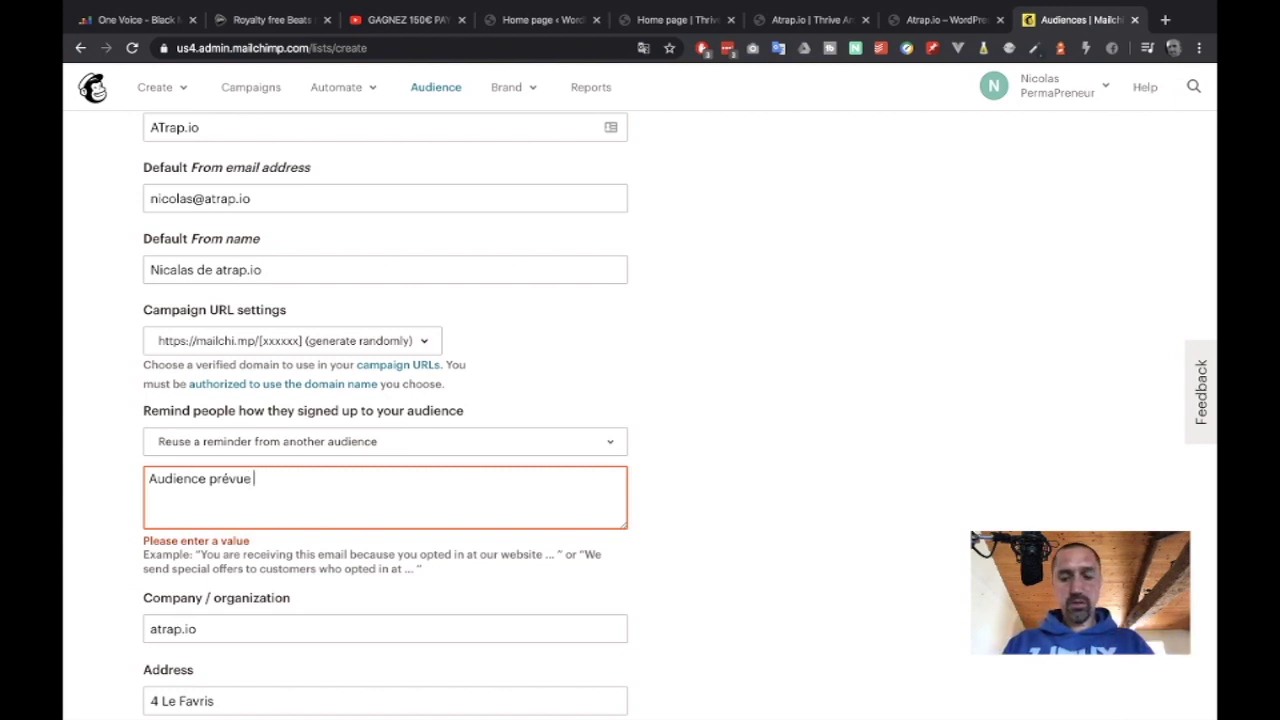
type("e pour la pr")
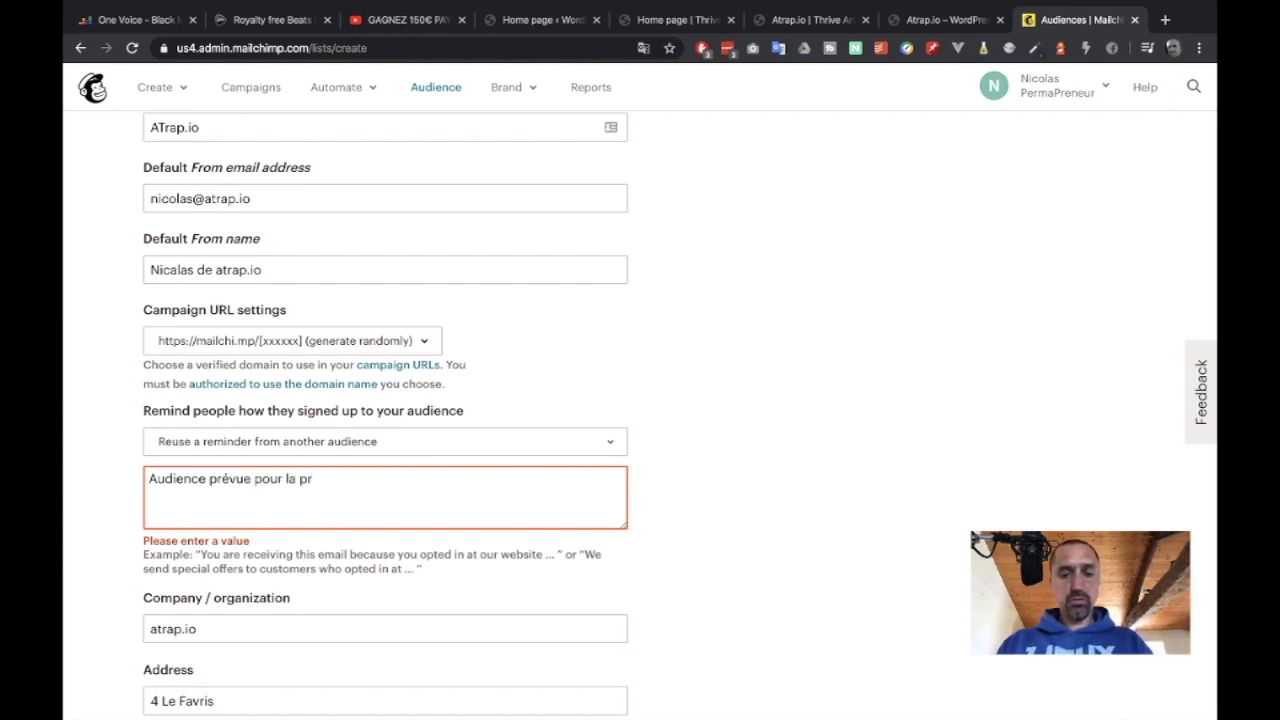
type("omotion de l'a")
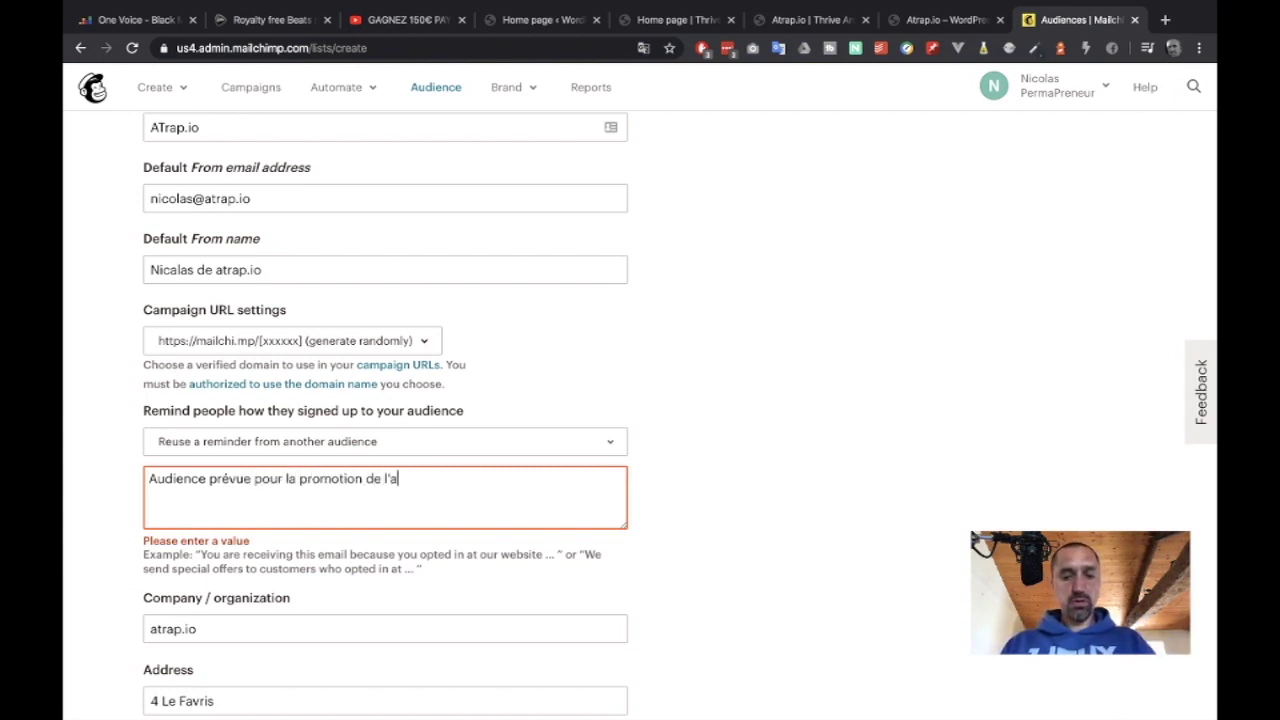
type("pplication atra")
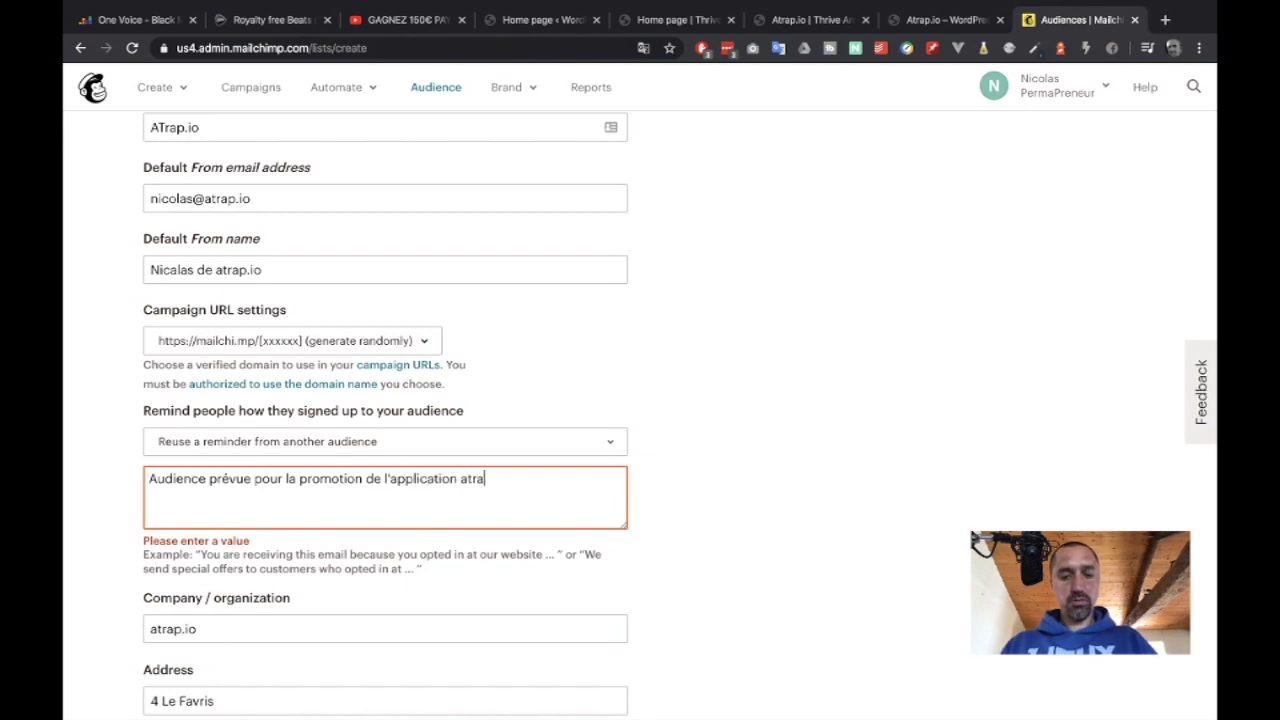
type("p.io")
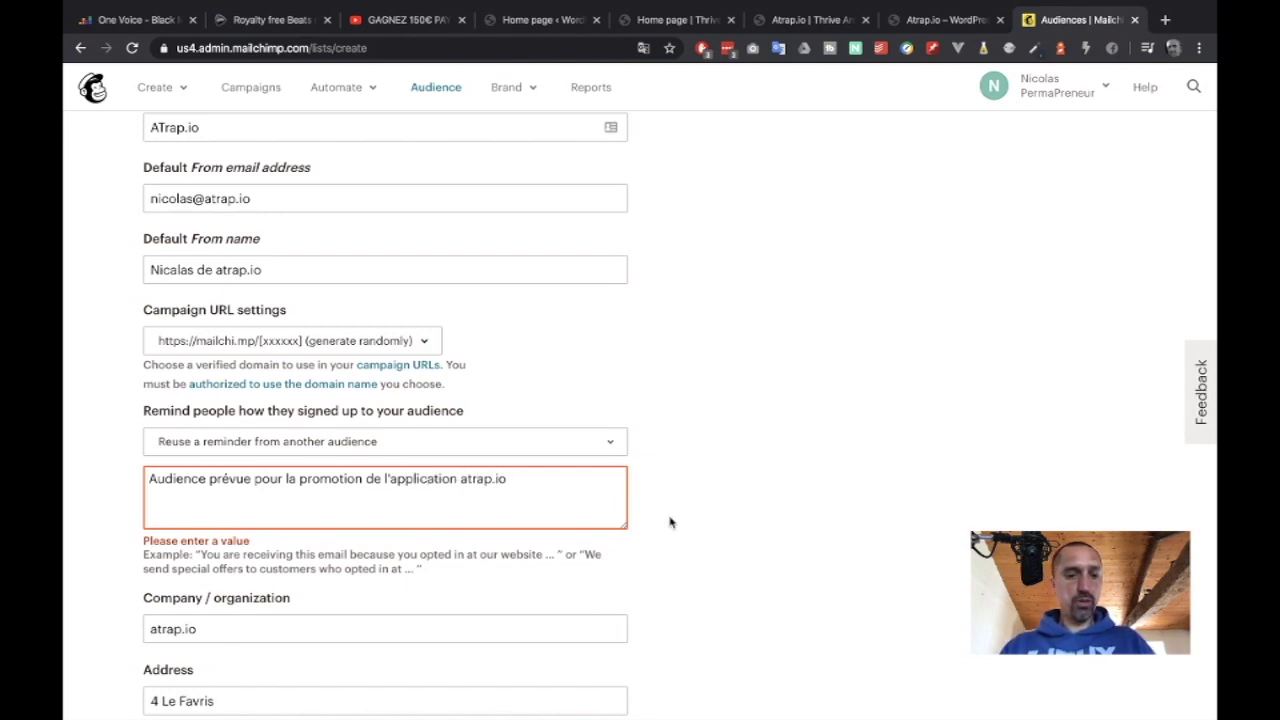
scroll(670, 522, "down", 10)
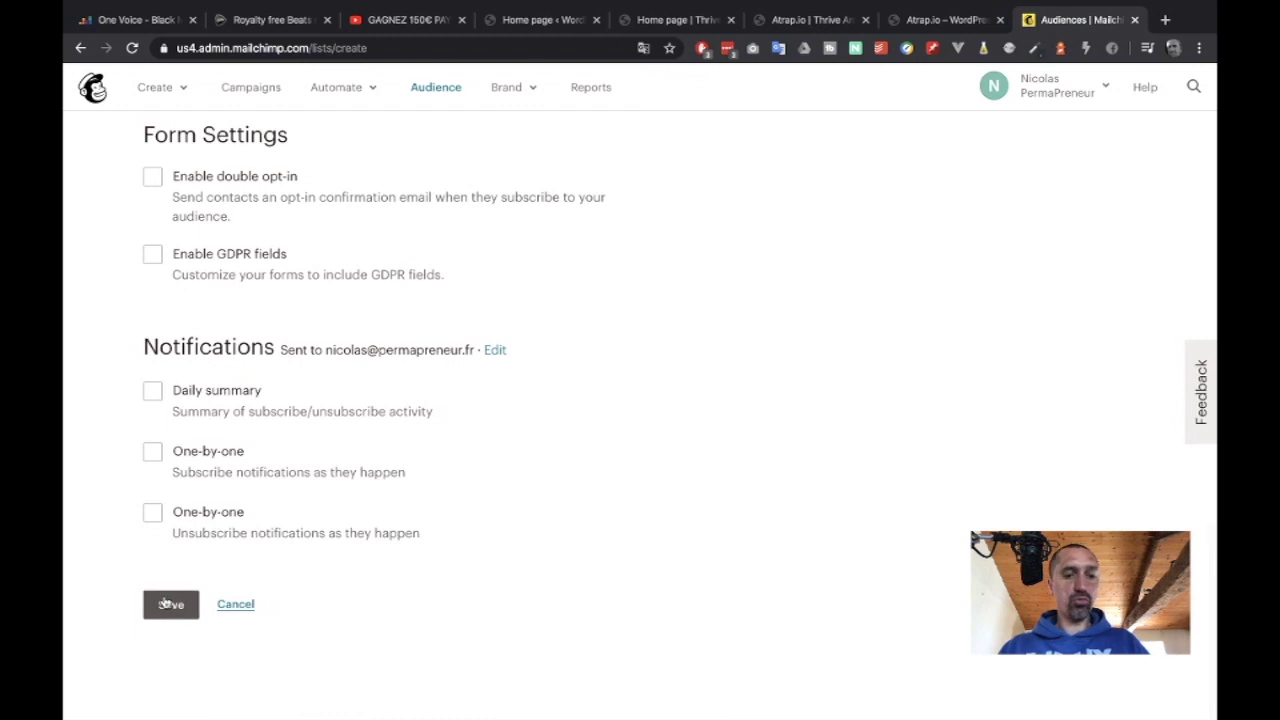
Save the ATrap.io audience and review its new page showing 0 contacts.
left_click(165, 604)
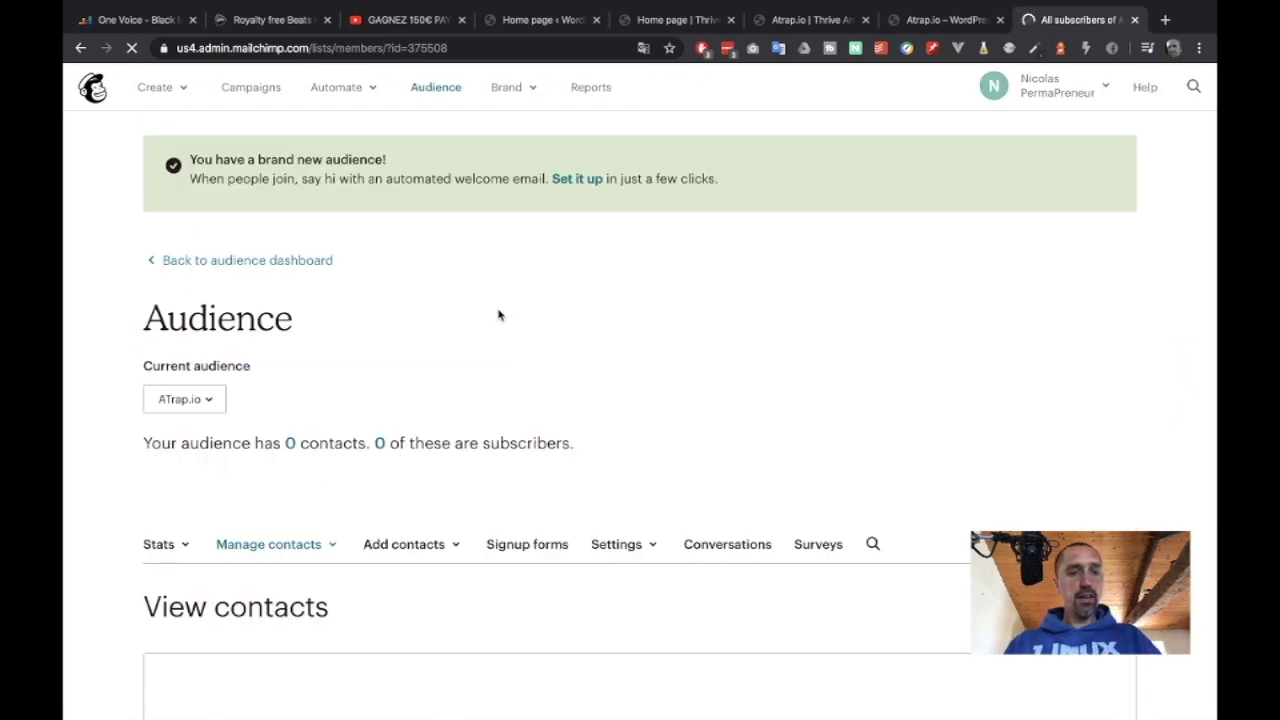
scroll(497, 322, "down", 1)
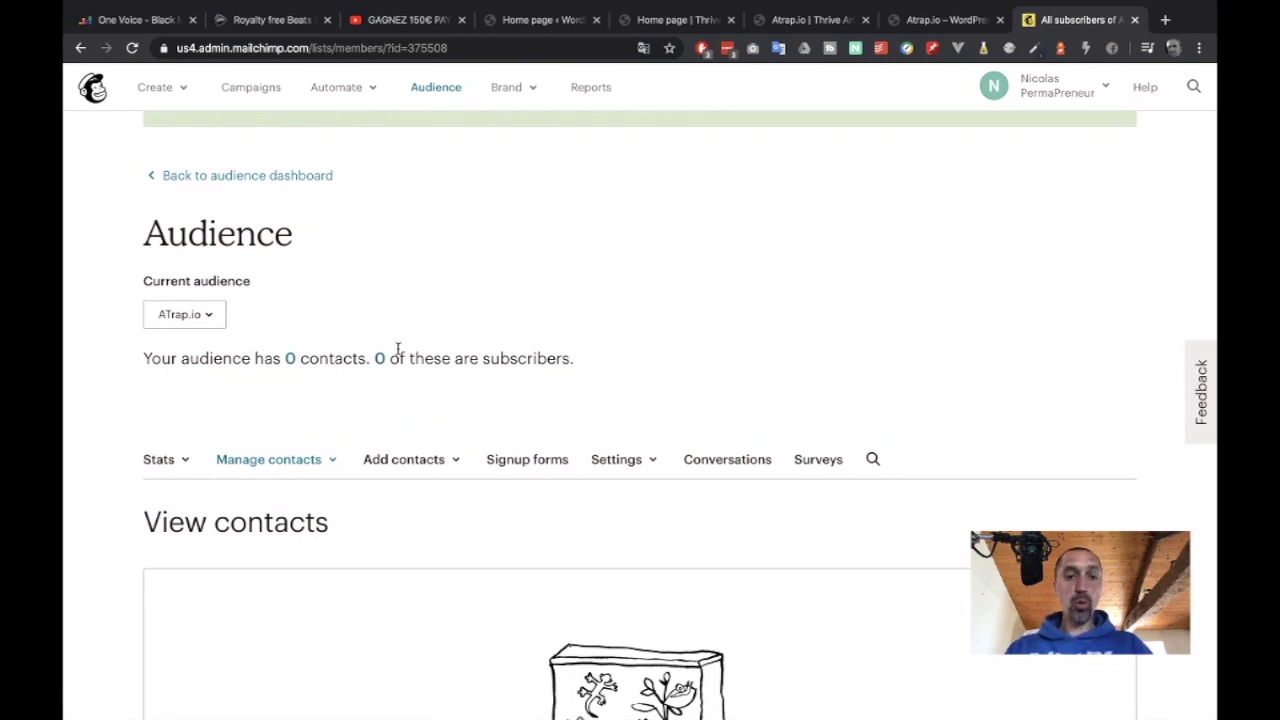
scroll(500, 474, "down", 1)
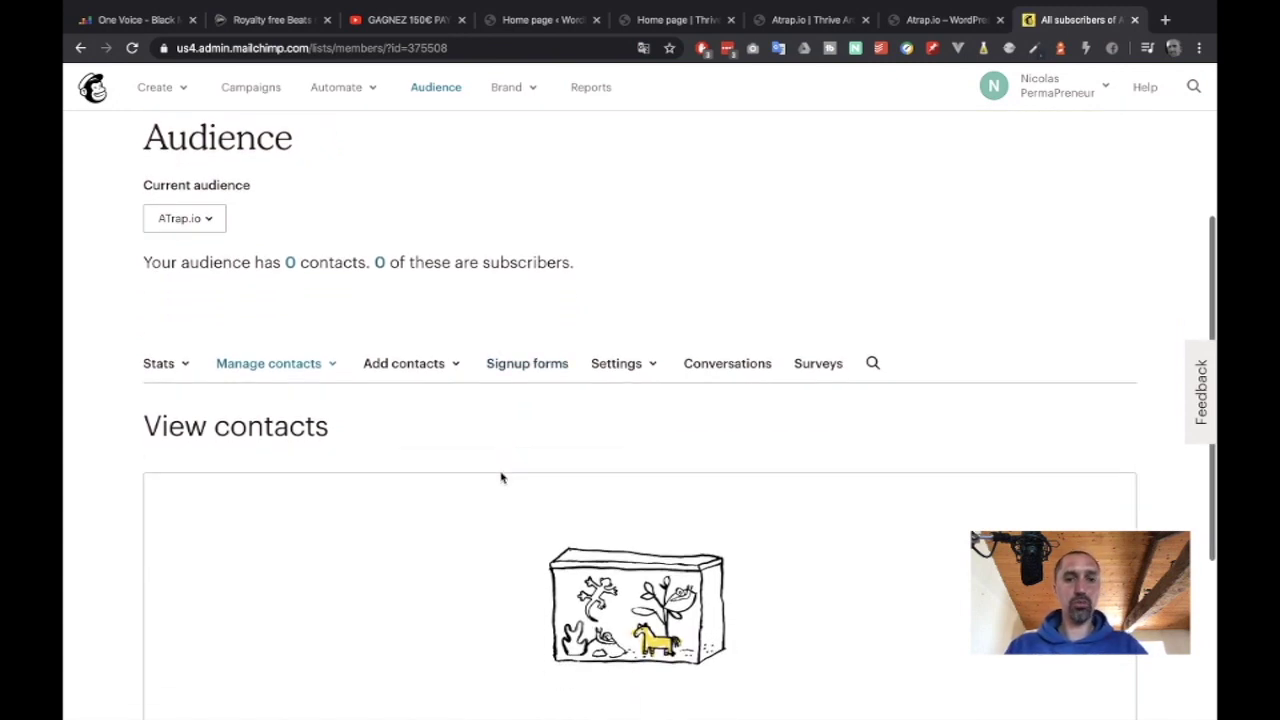
scroll(490, 430, "up", 2)
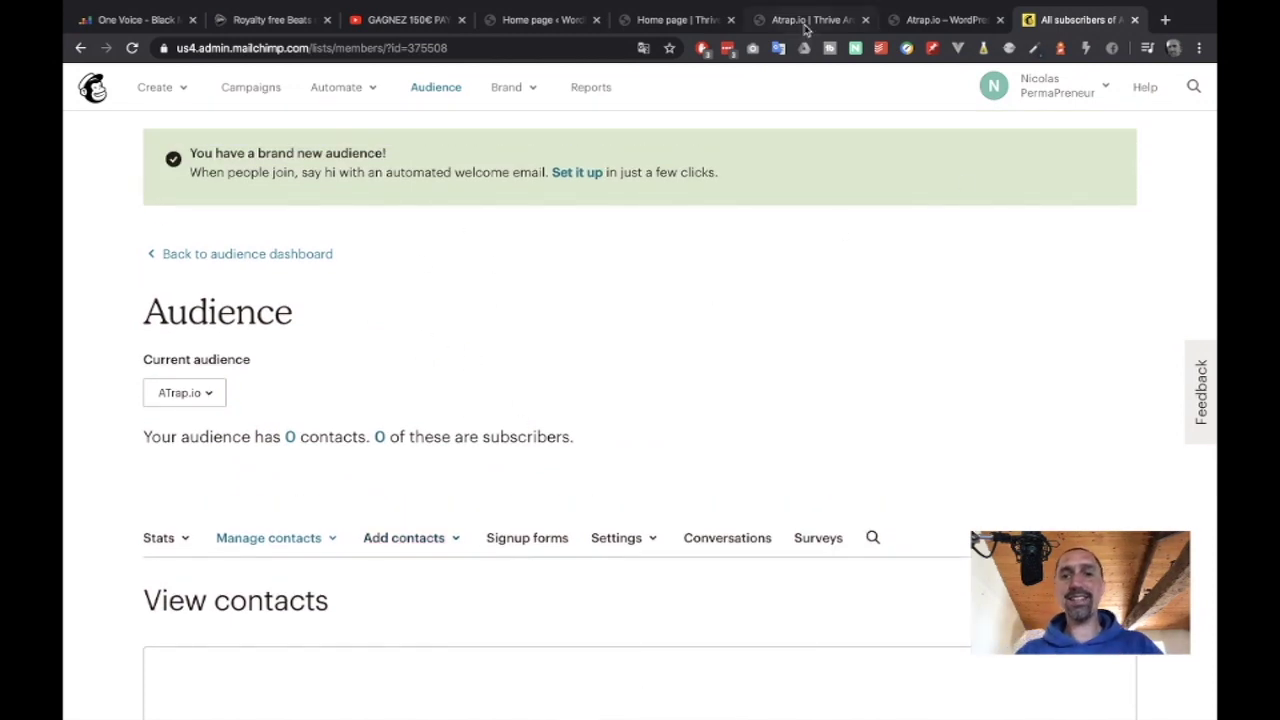
Refresh the form's Mailchimp lists and send leads to ATrap.io with single opt-in.
left_click(693, 28)
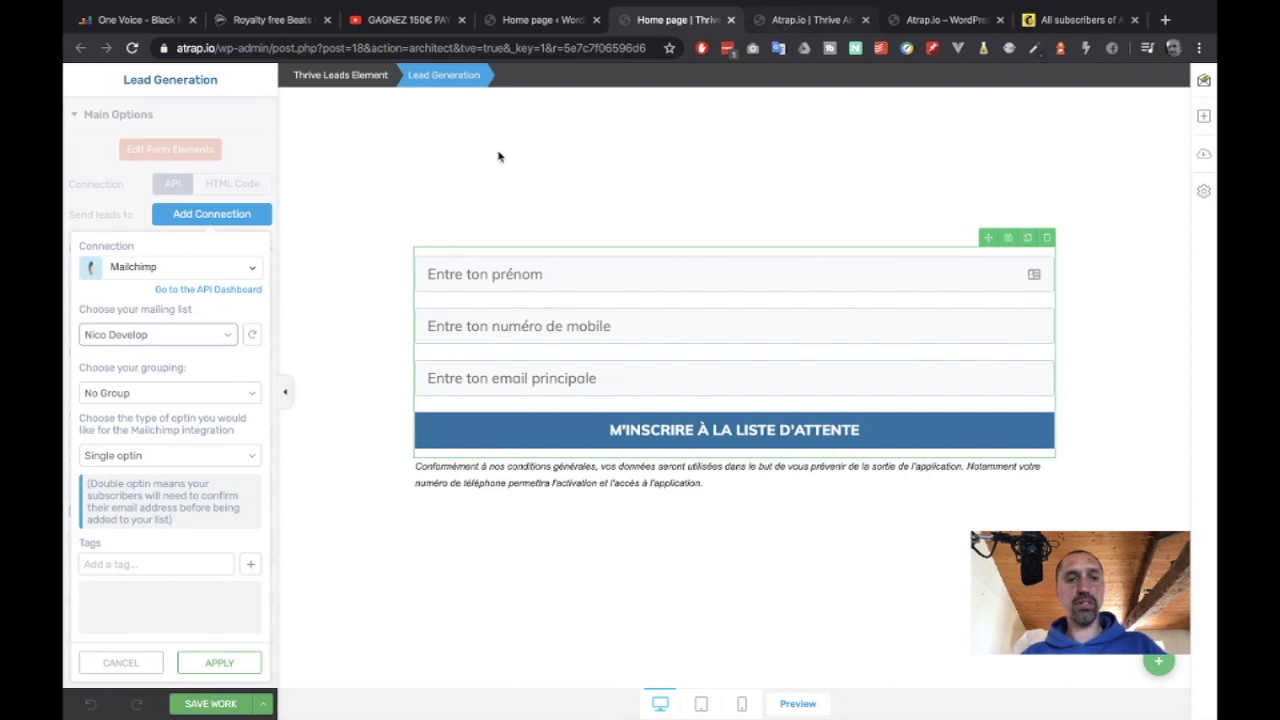
left_click(192, 335)
left_click(252, 336)
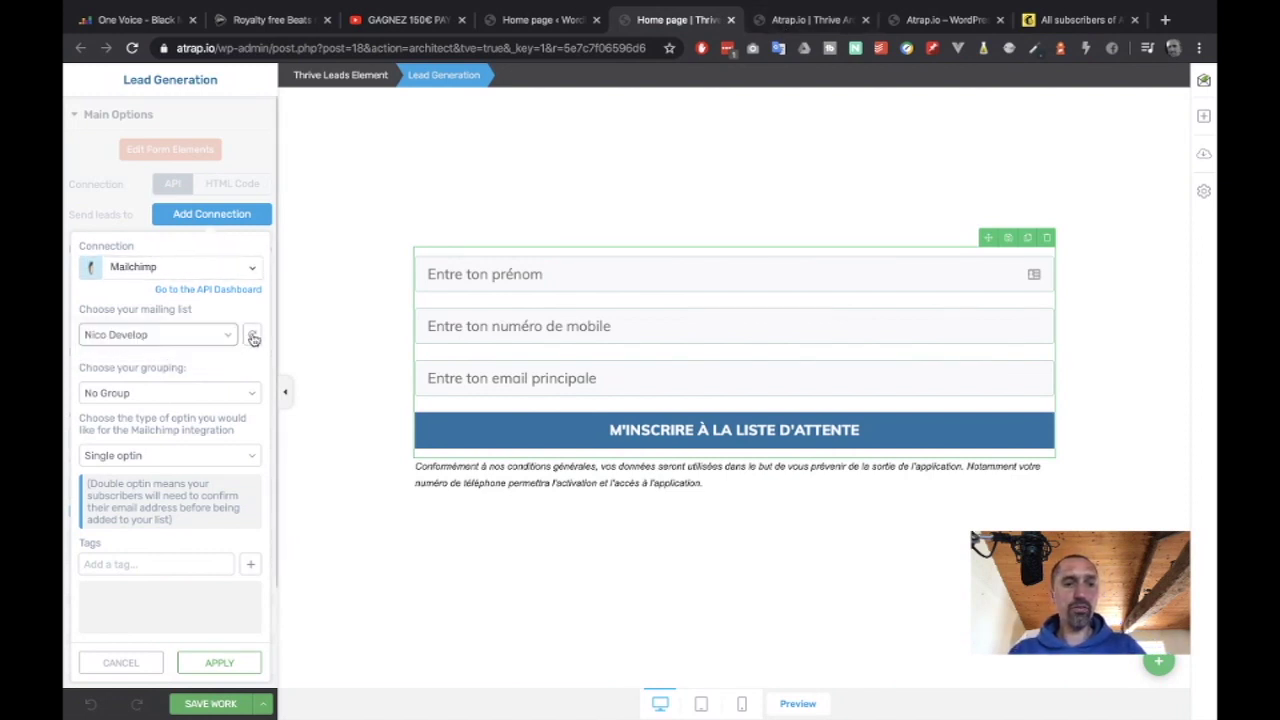
left_click(252, 337)
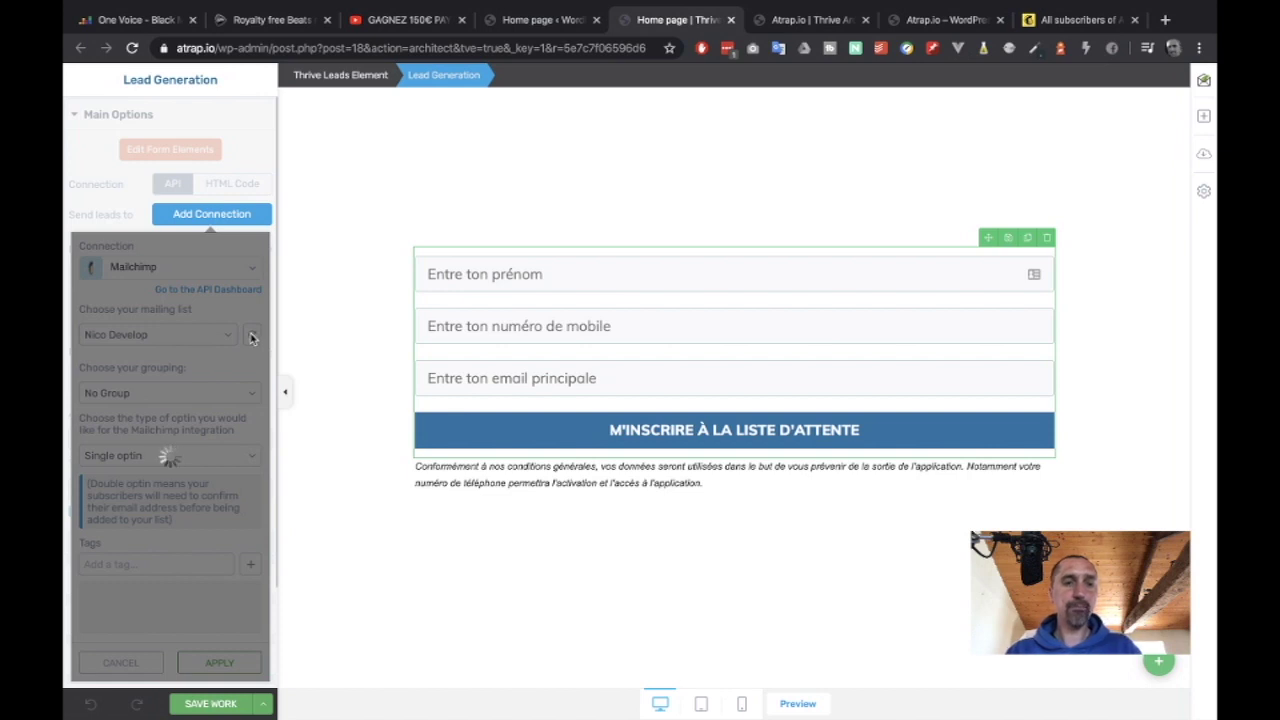
left_click(212, 338)
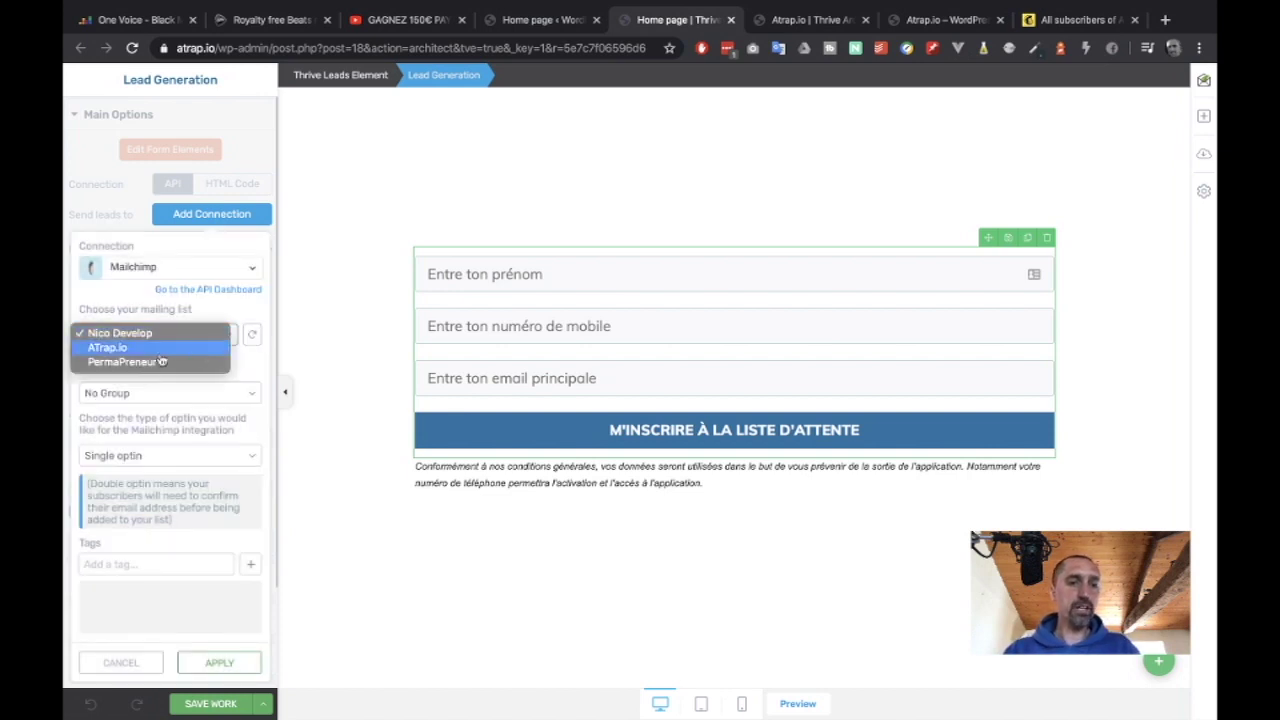
left_click(108, 349)
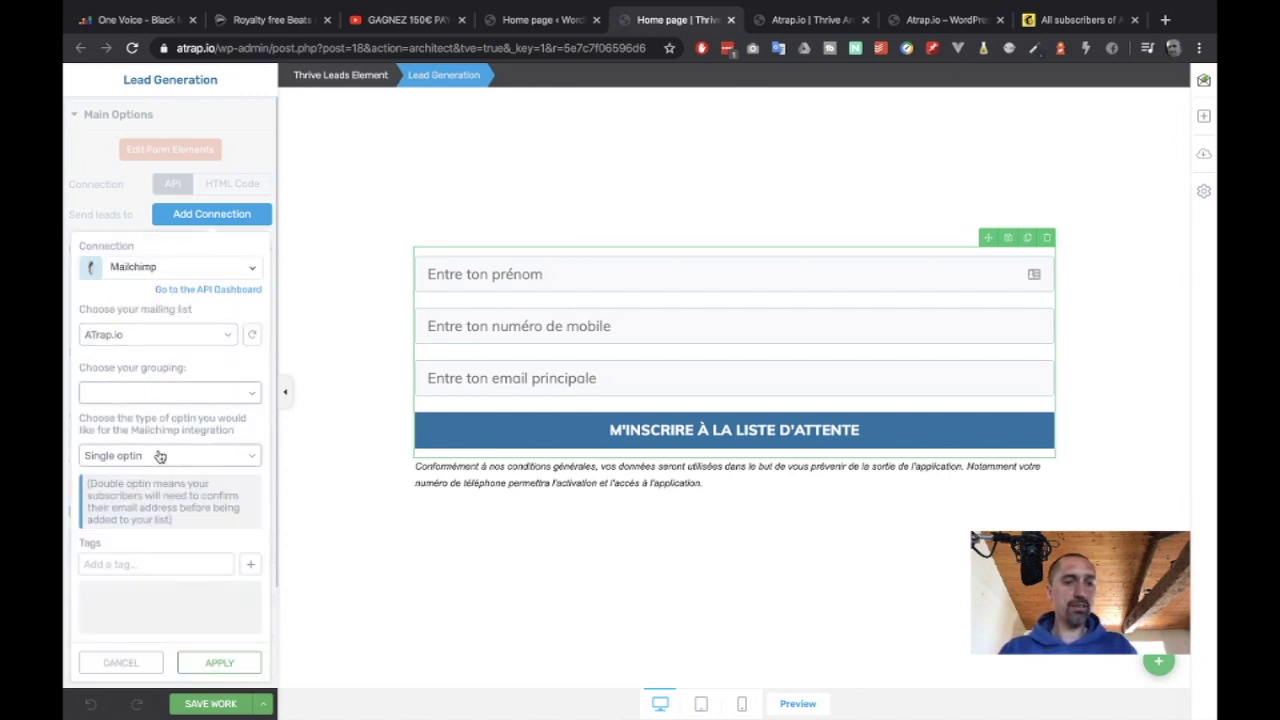
left_click(243, 467)
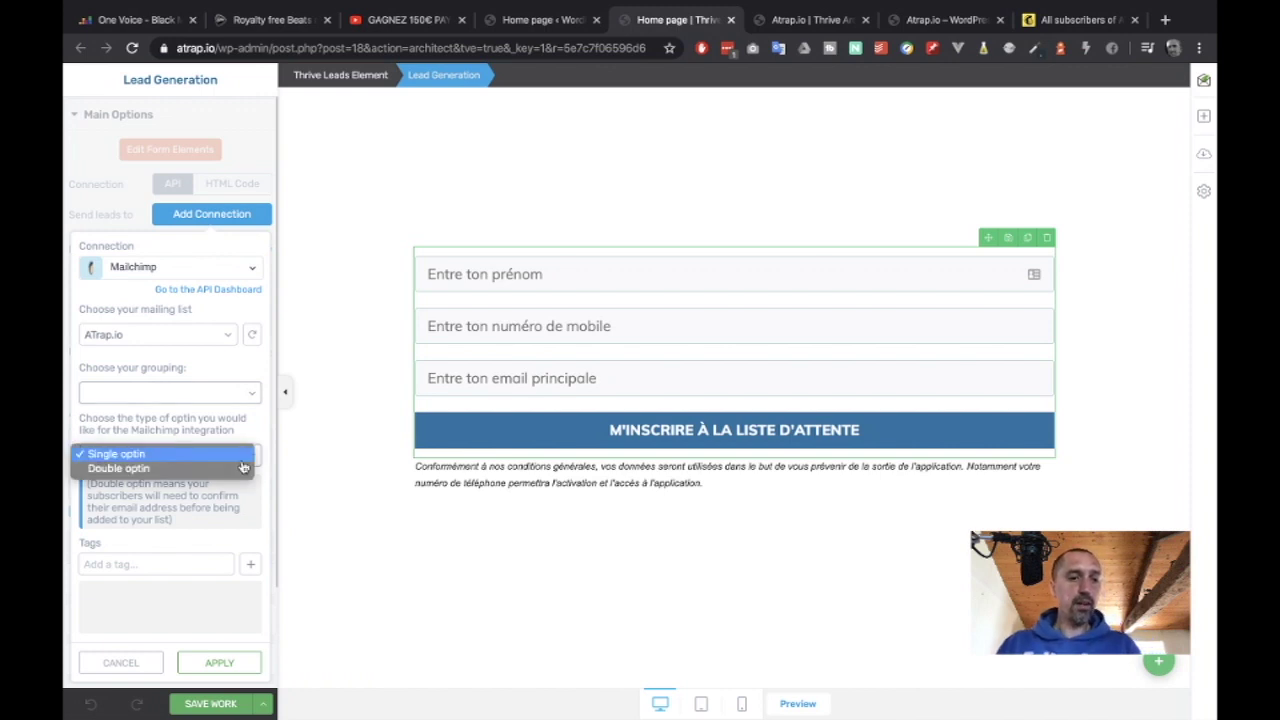
left_click(218, 462)
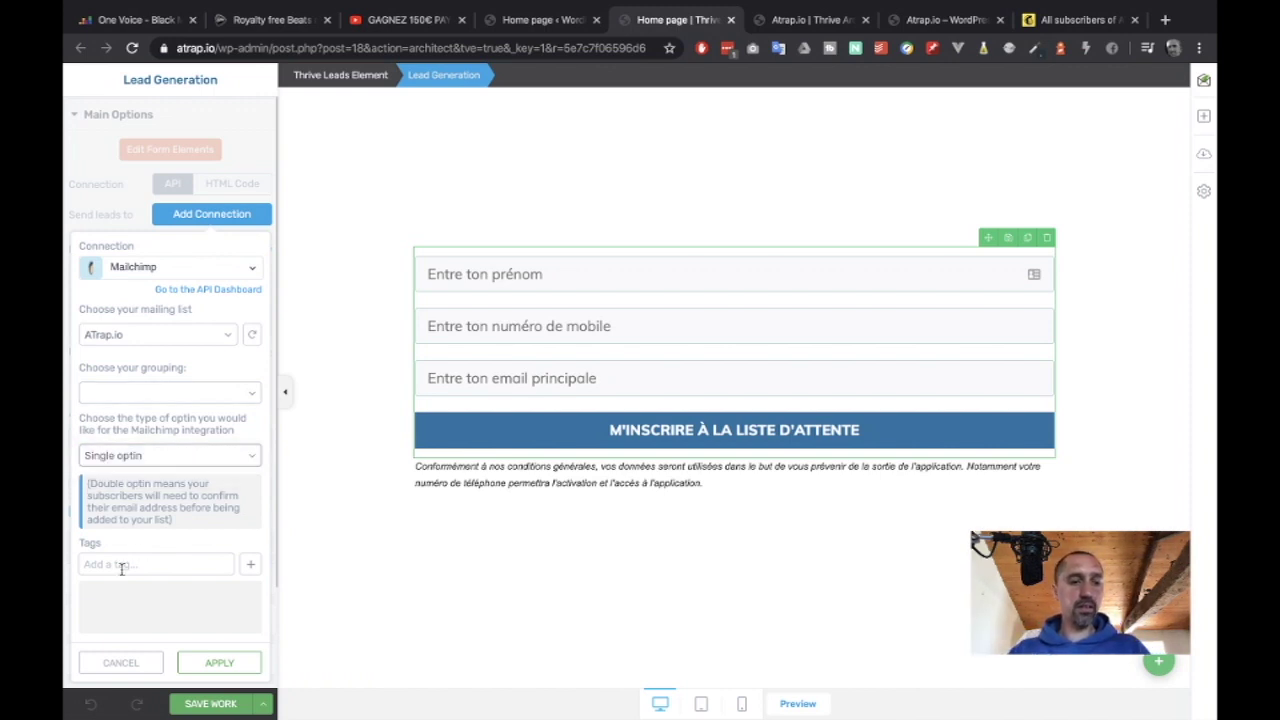
Start adding a tag to the connection, then bring up Mailchimp's ATrap.io subscribers page.
left_click(117, 566)
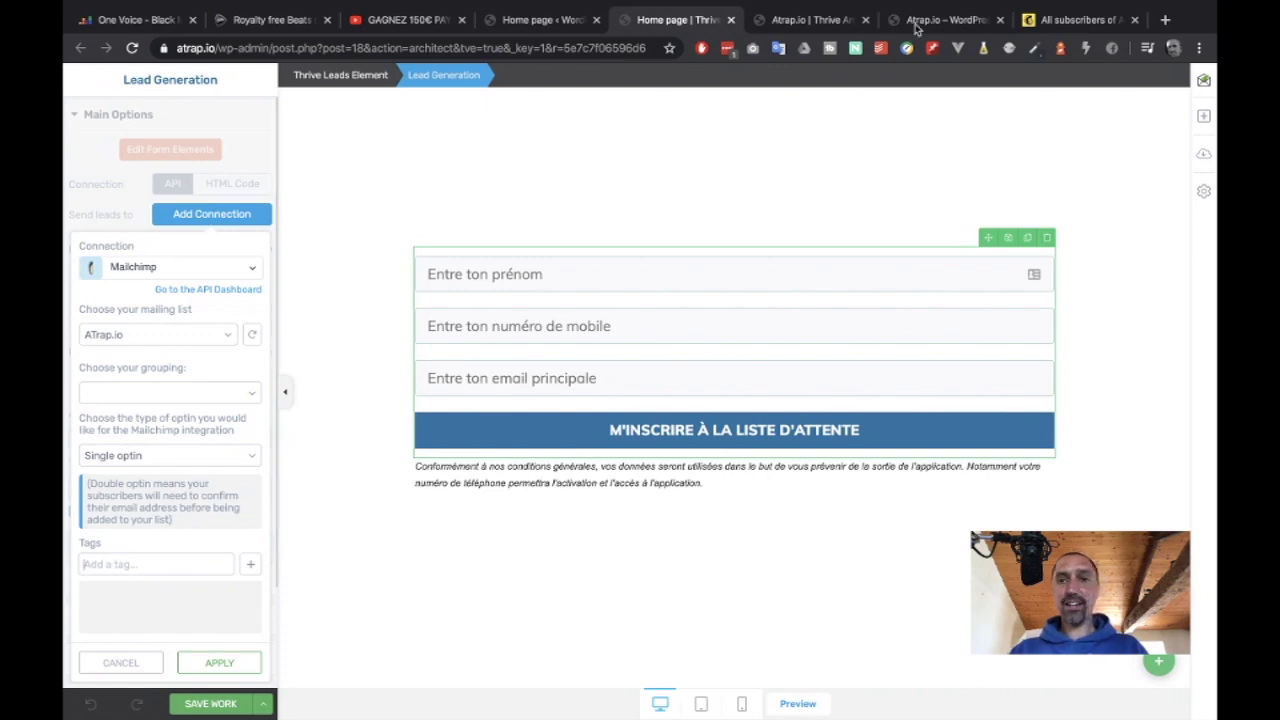
left_click(948, 22)
left_click(824, 28)
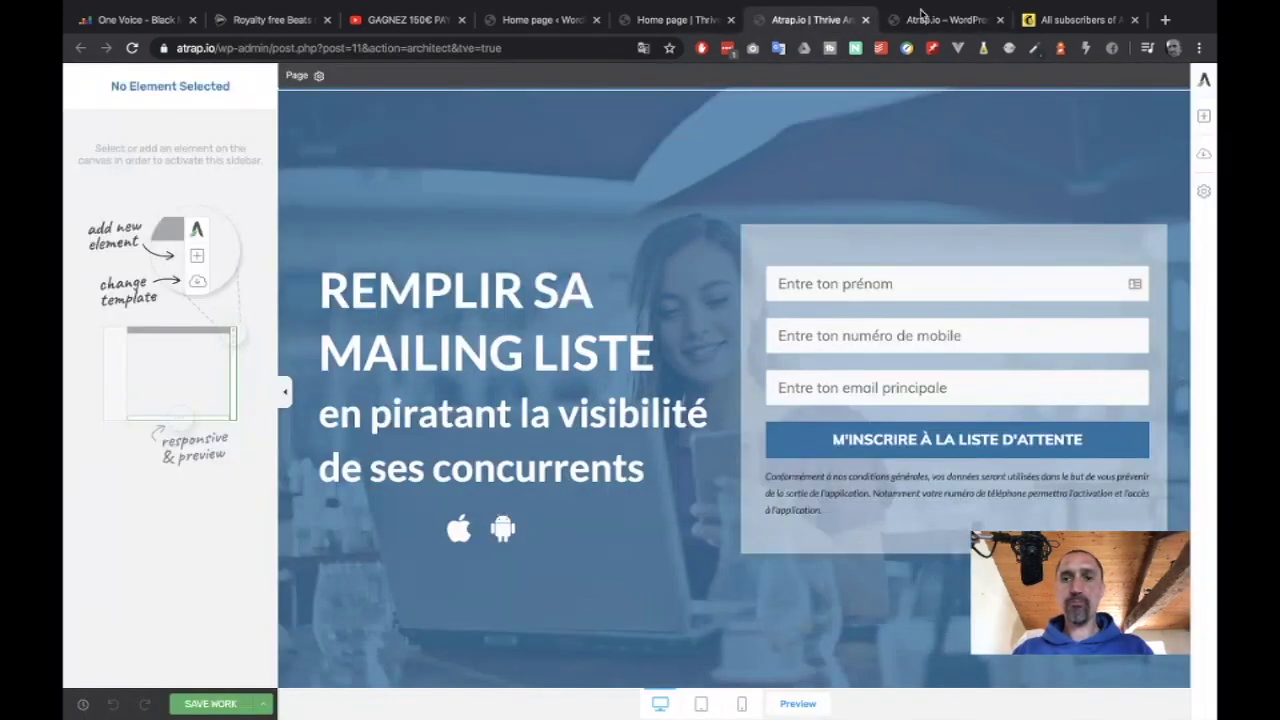
left_click(1040, 18)
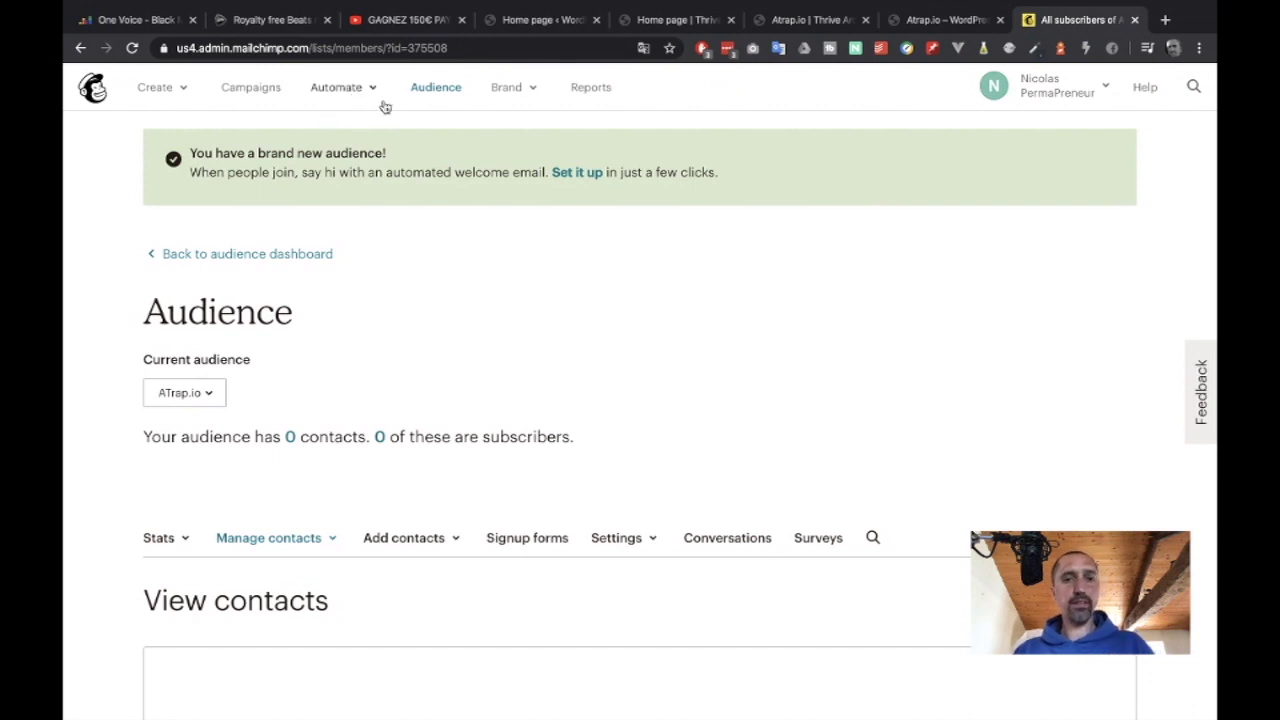
Go to the ATrap.io audience's Tags page through its contacts' Manage contacts menu.
left_click(438, 92)
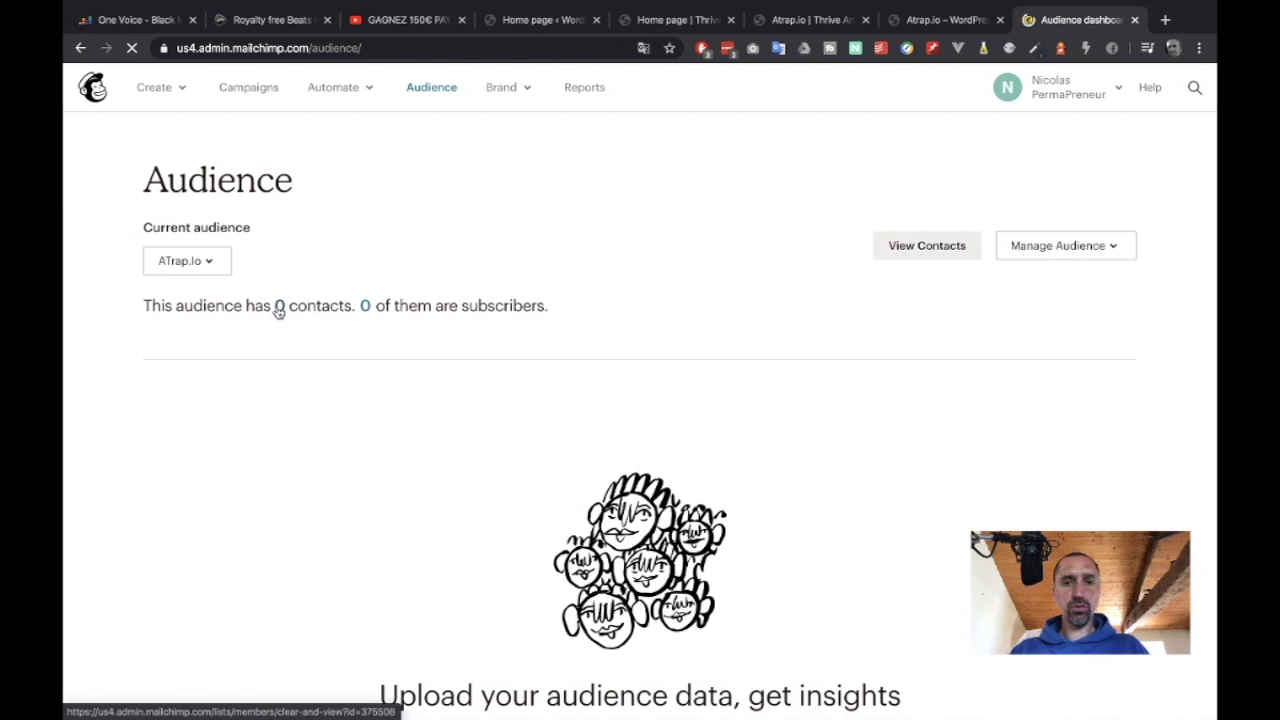
left_click(279, 306)
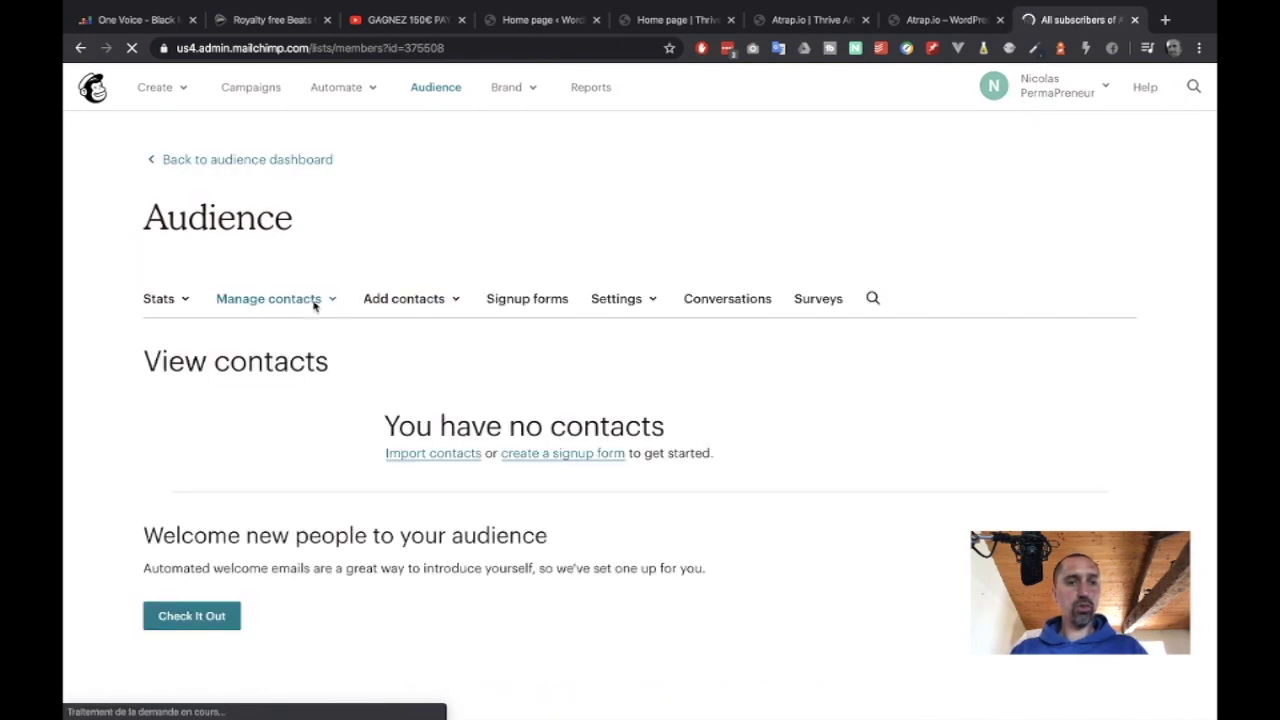
scroll(352, 456, "down", 2)
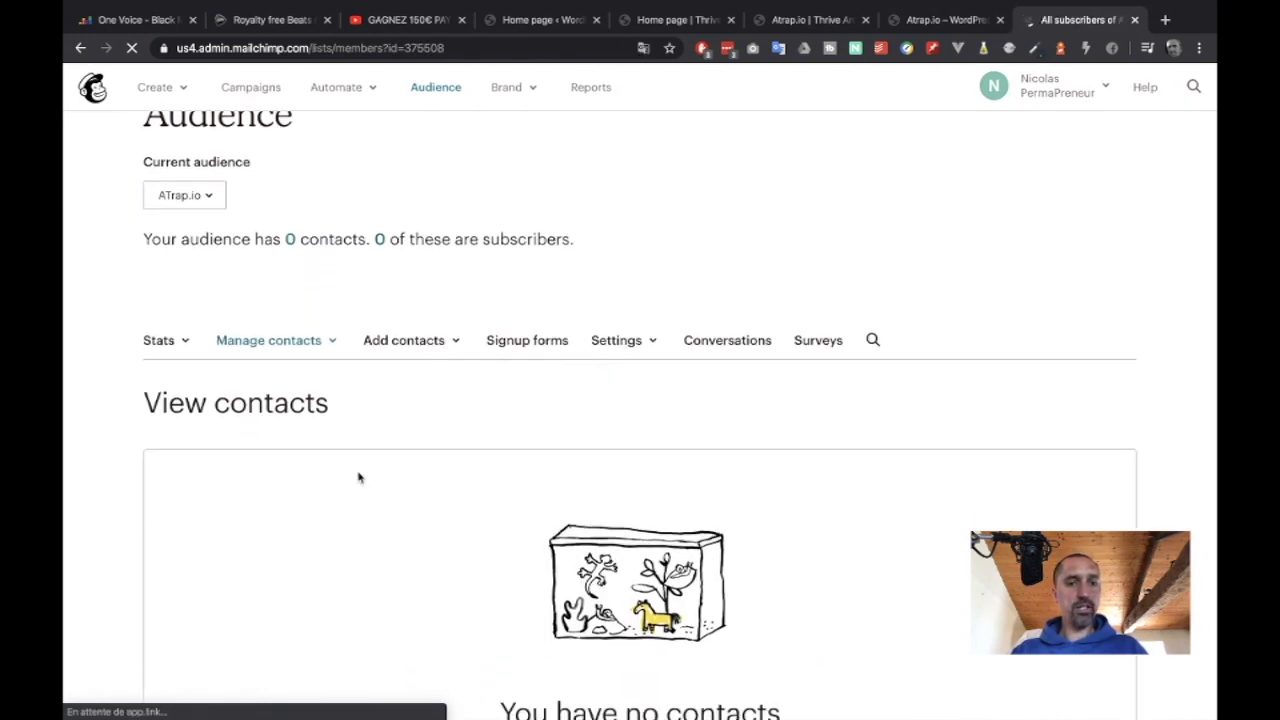
left_click(333, 313)
scroll(330, 370, "down", 1)
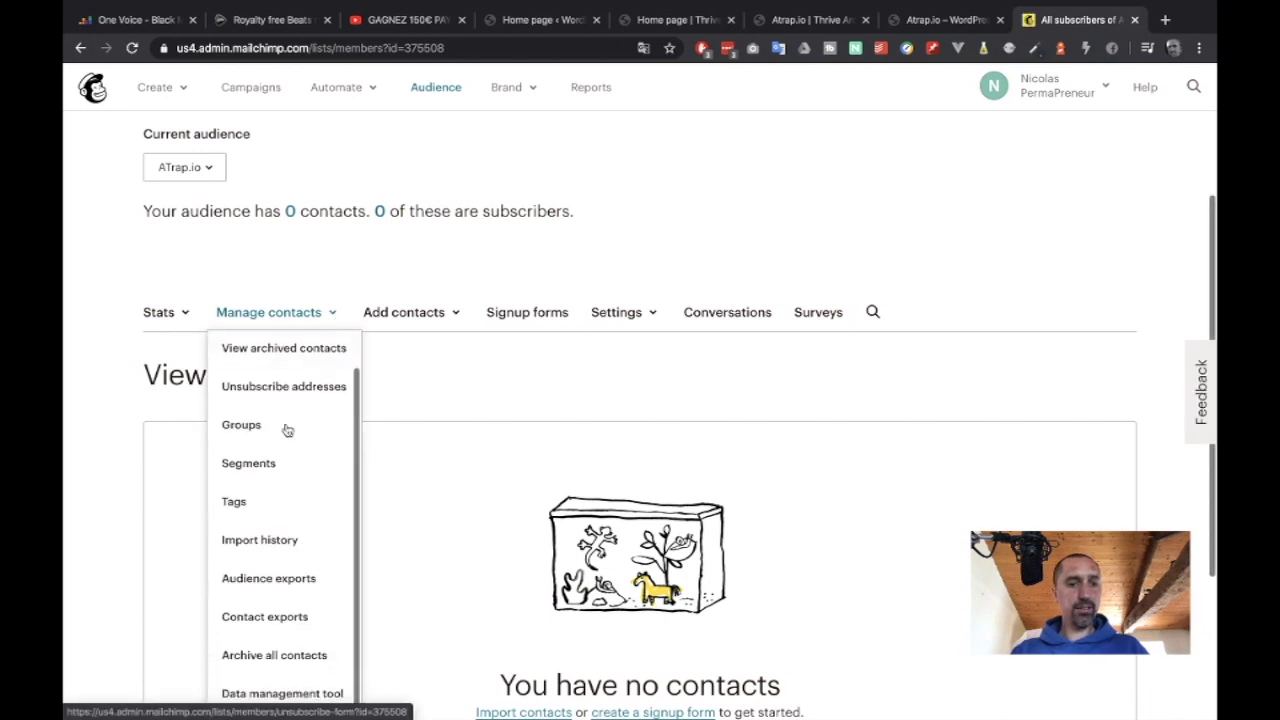
left_click(246, 509)
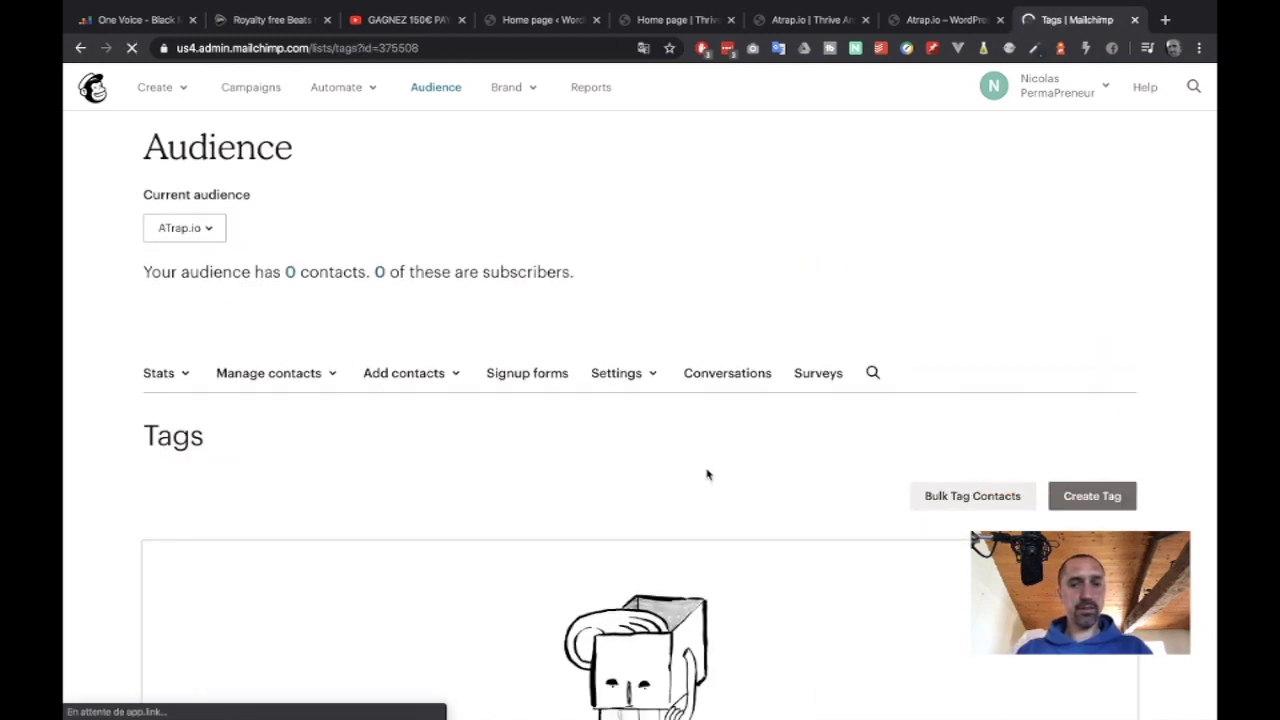
Create a new audience tag named 'launch'.
left_click(1063, 463)
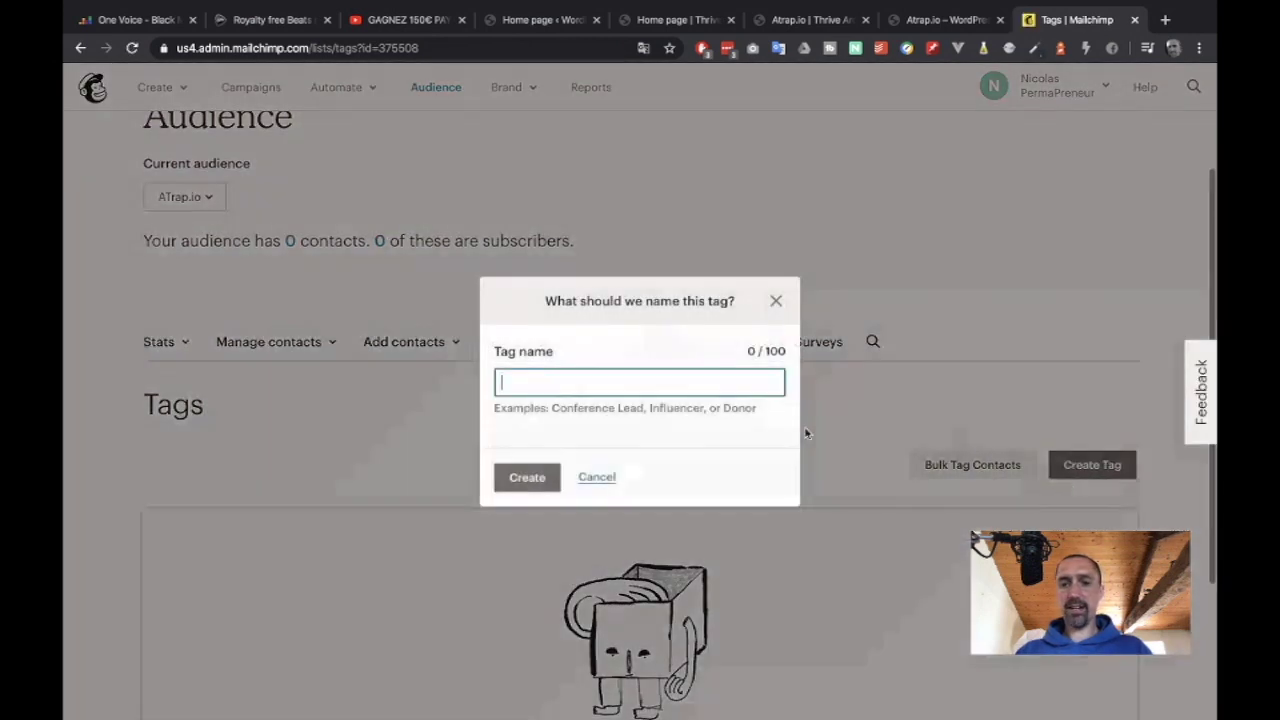
type("laun")
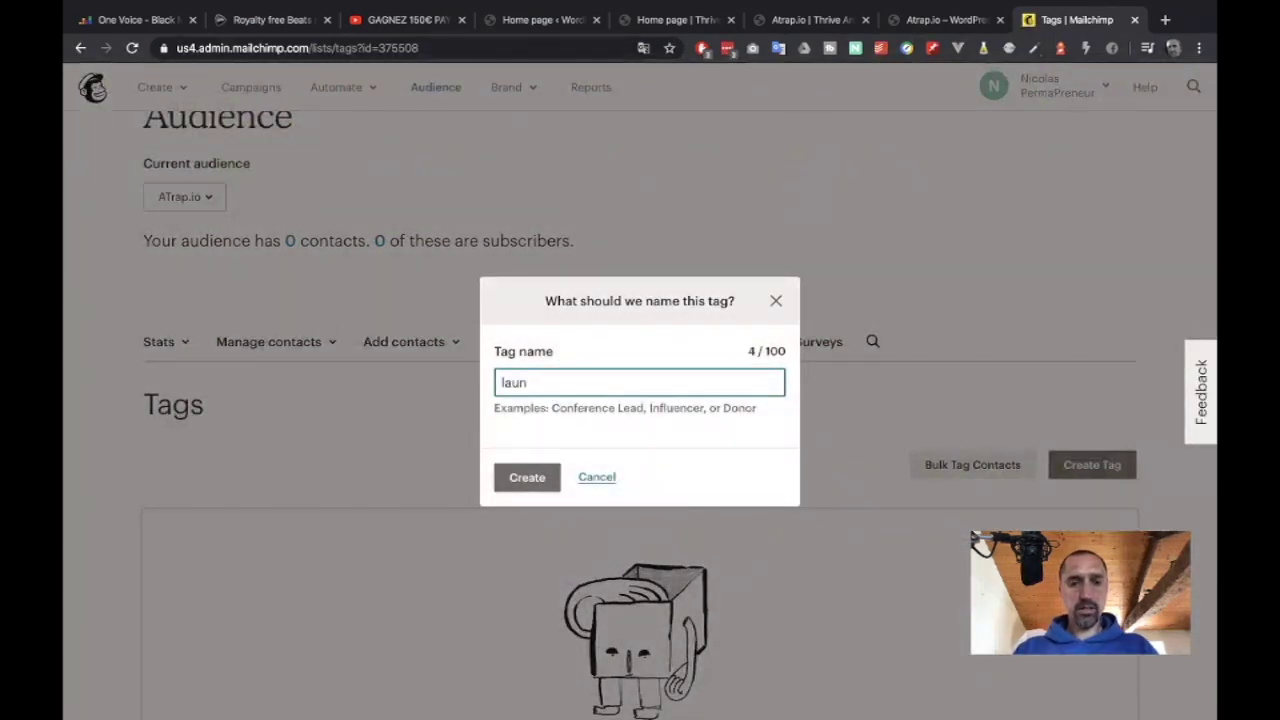
type("ch")
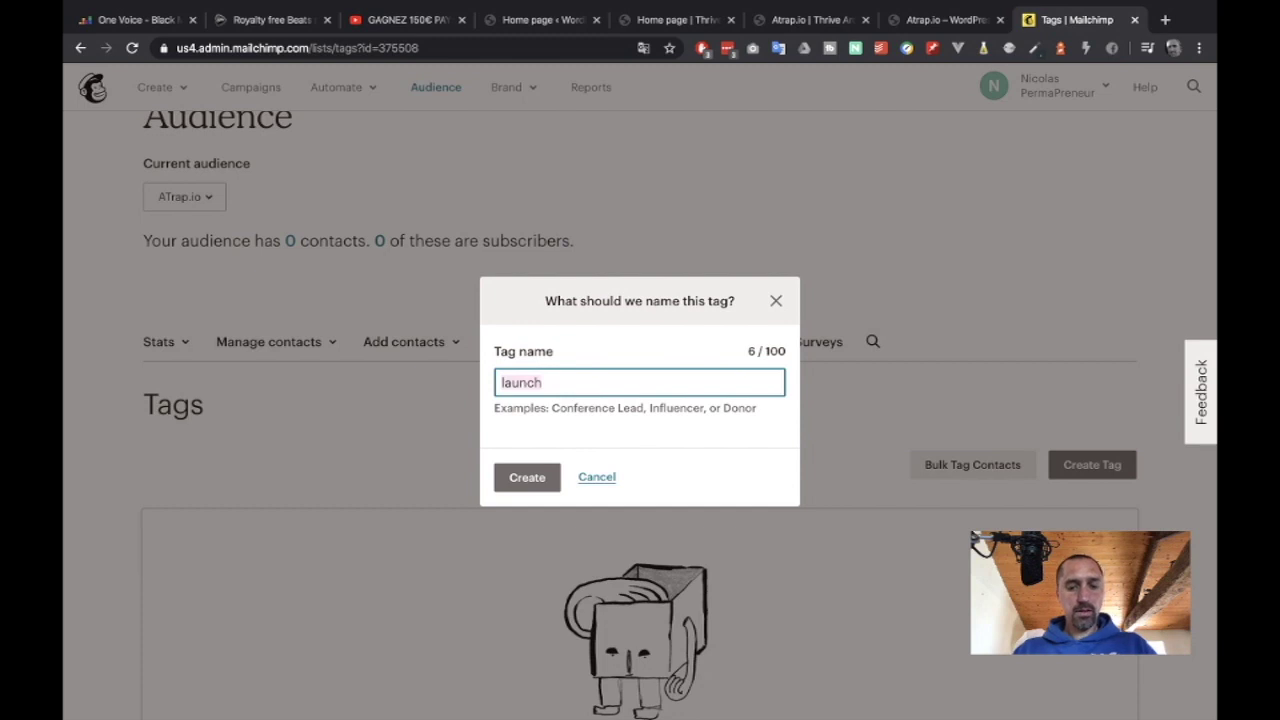
left_click(527, 477)
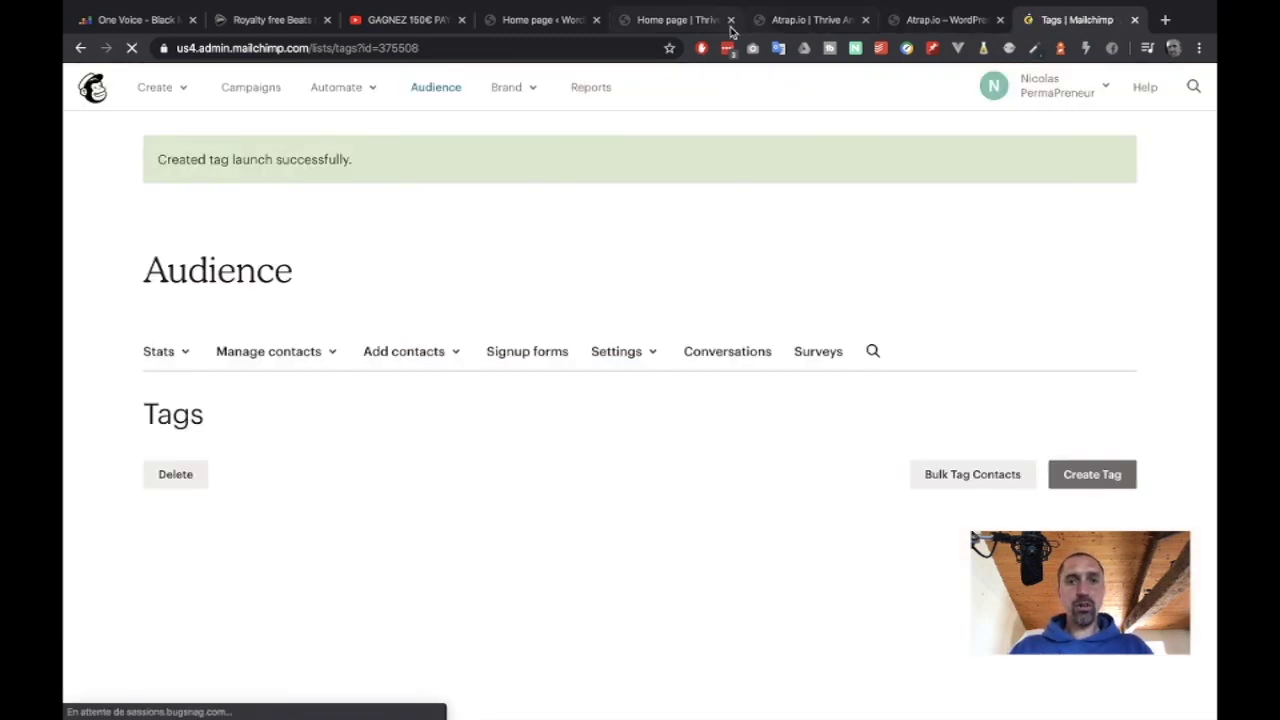
left_click(690, 21)
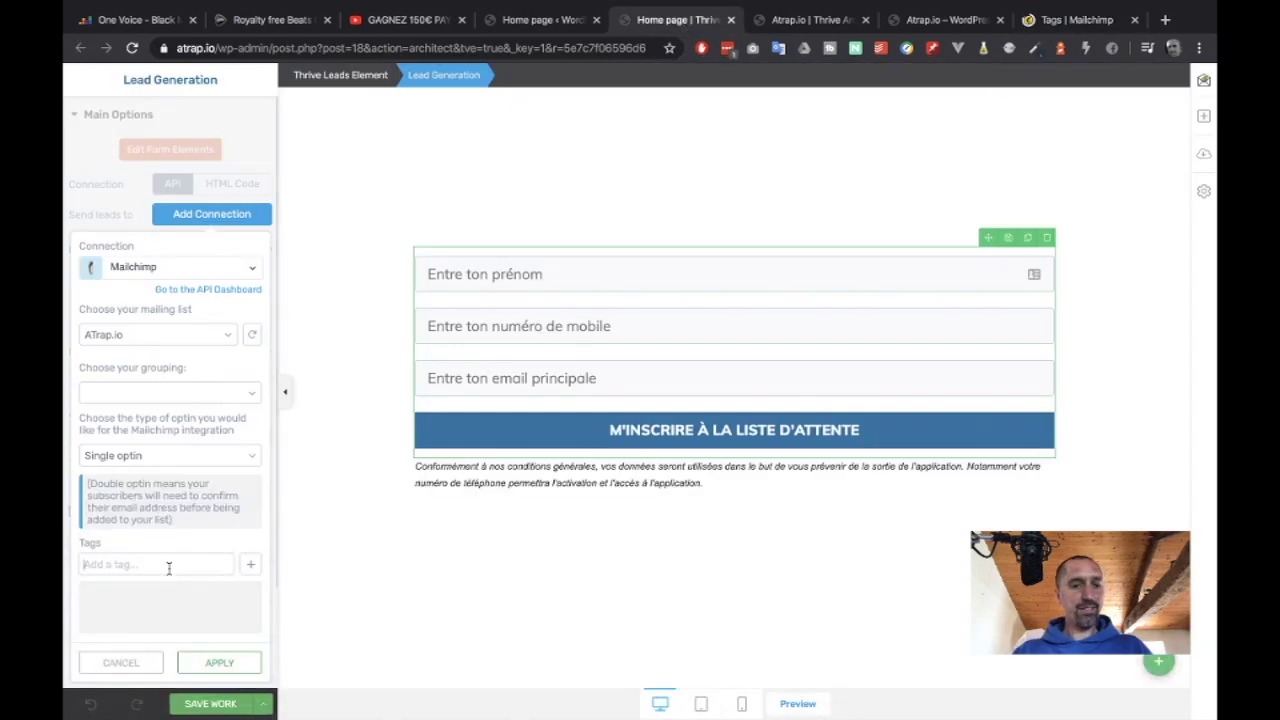
Add the 'launch' tag to the Mailchimp connection, apply it, and save the page.
type("launch")
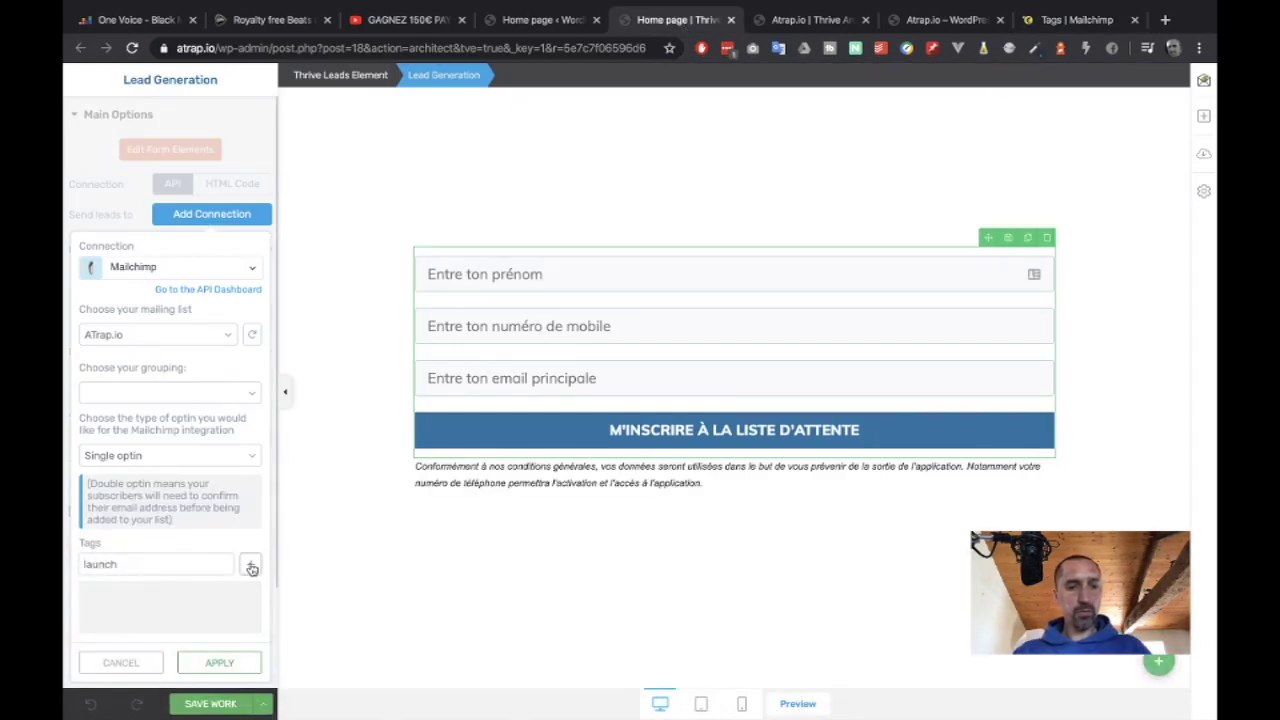
left_click(252, 566)
left_click(216, 662)
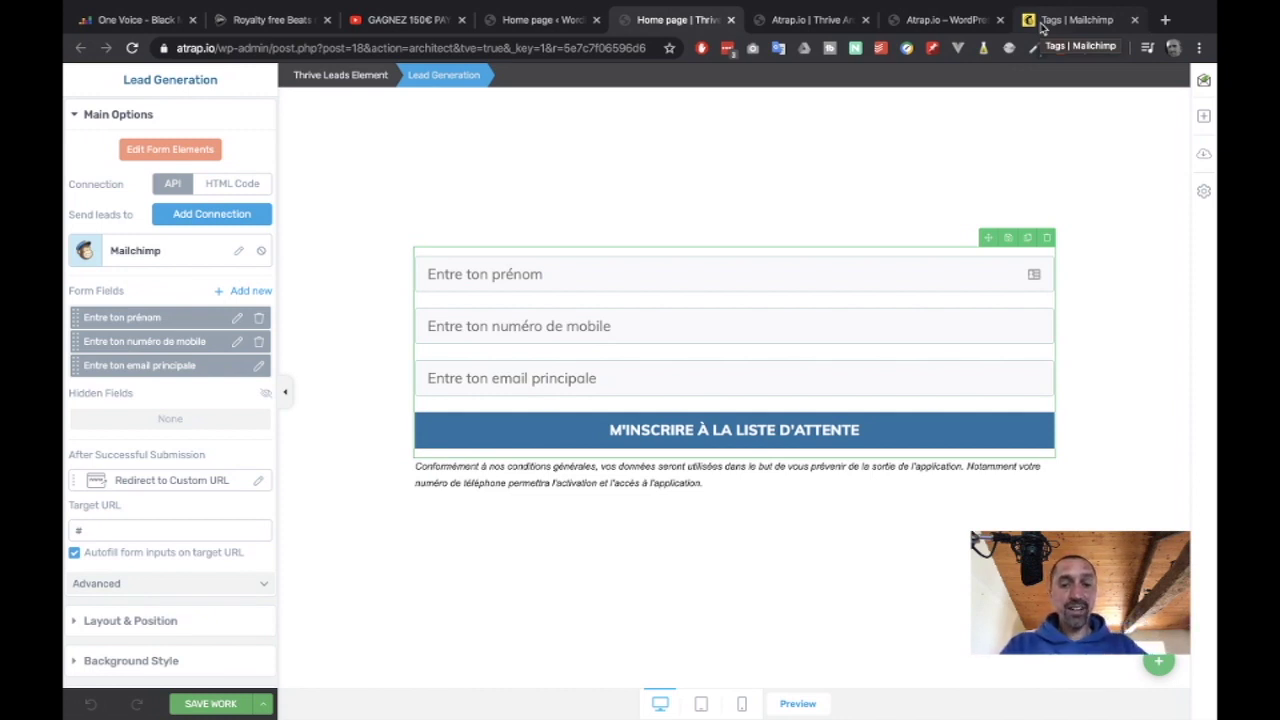
left_click(191, 706)
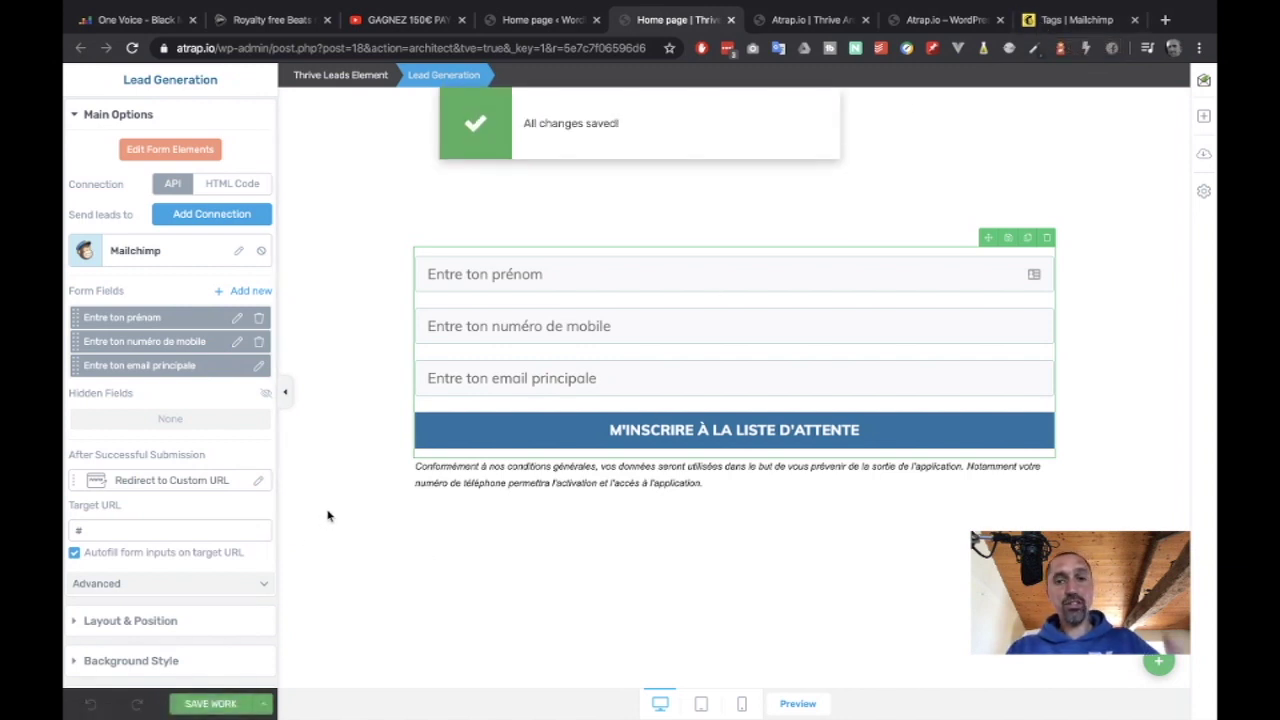
left_click(812, 20)
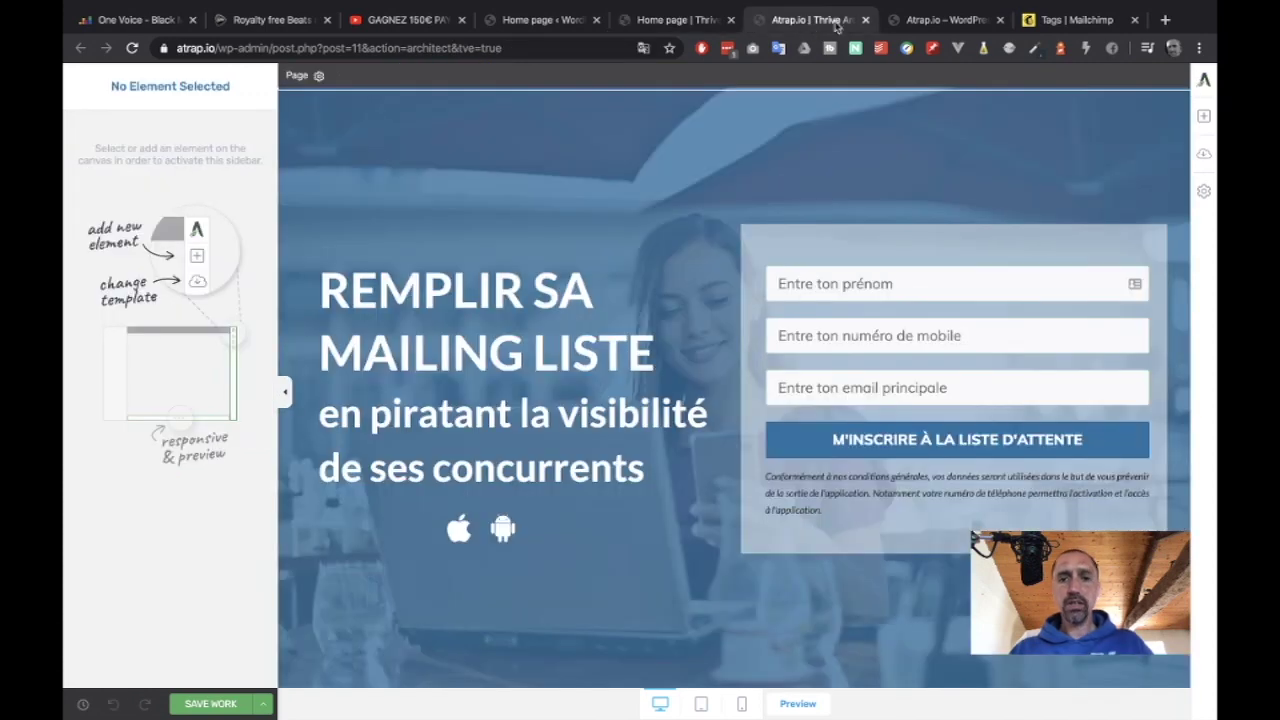
Reload the live landing page preview and open Chrome's developer tools via Inspecter.
left_click(928, 22)
key("super+r")
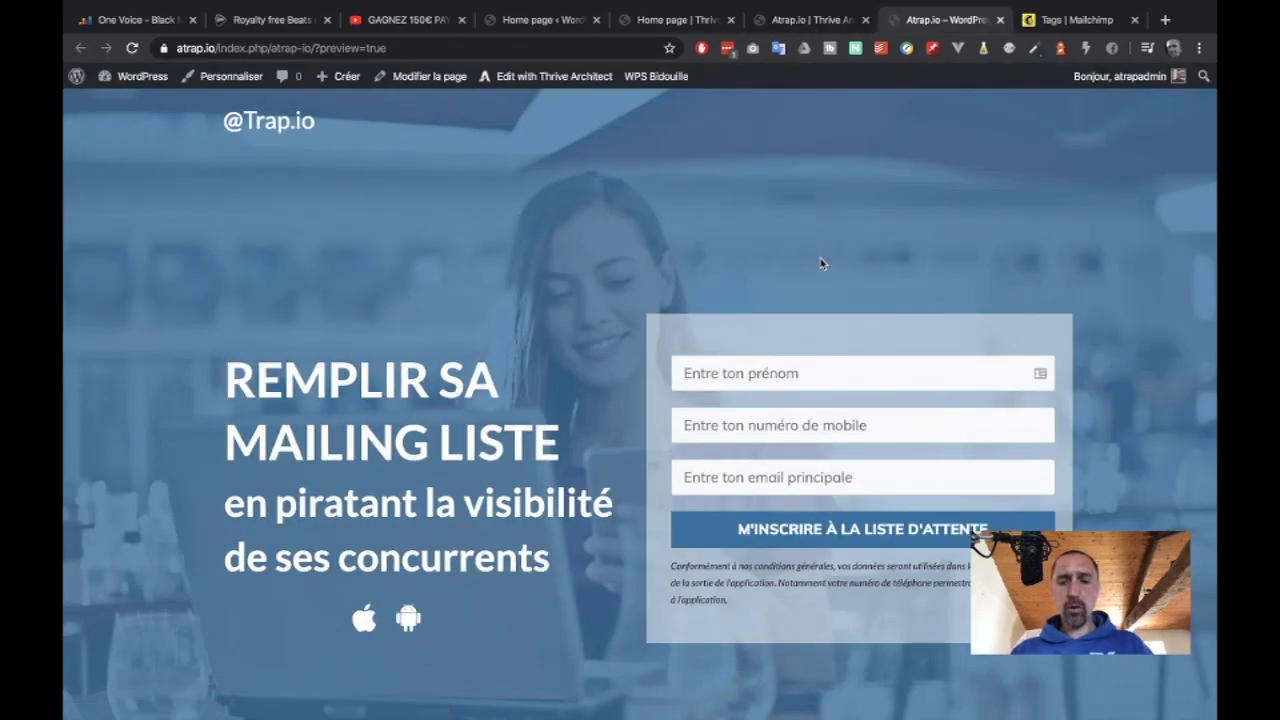
right_click(767, 221)
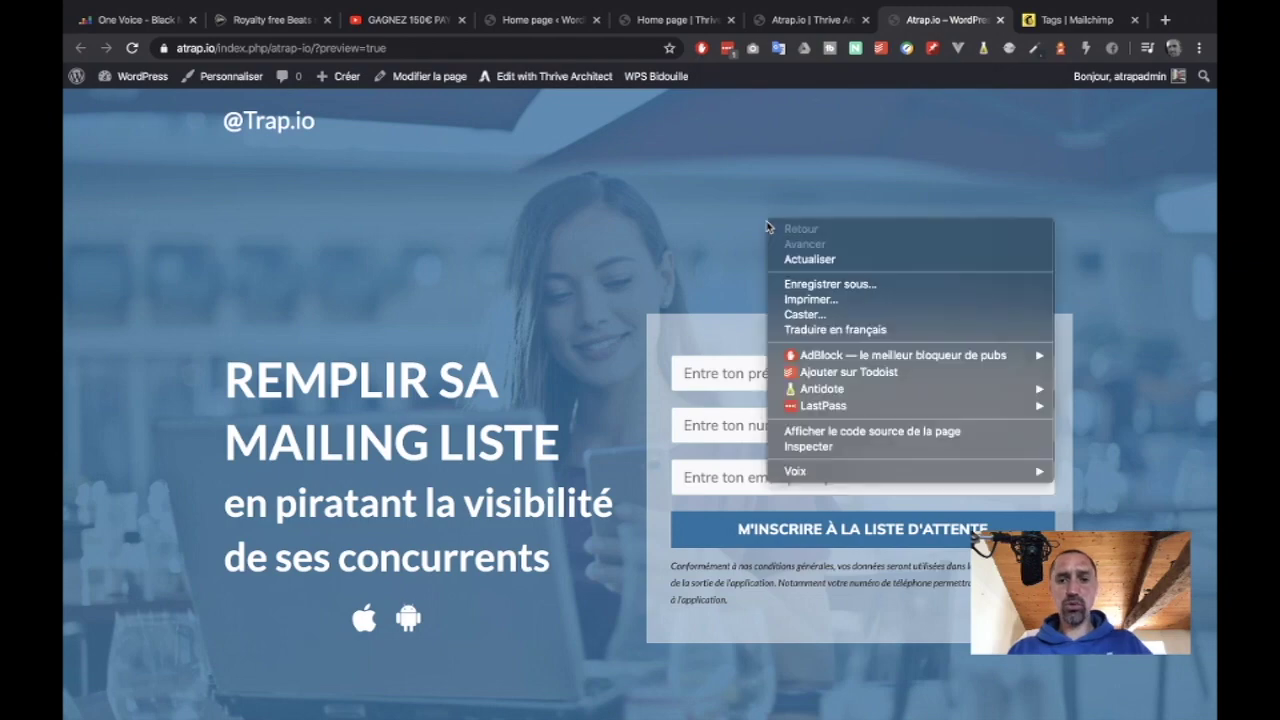
left_click(789, 446)
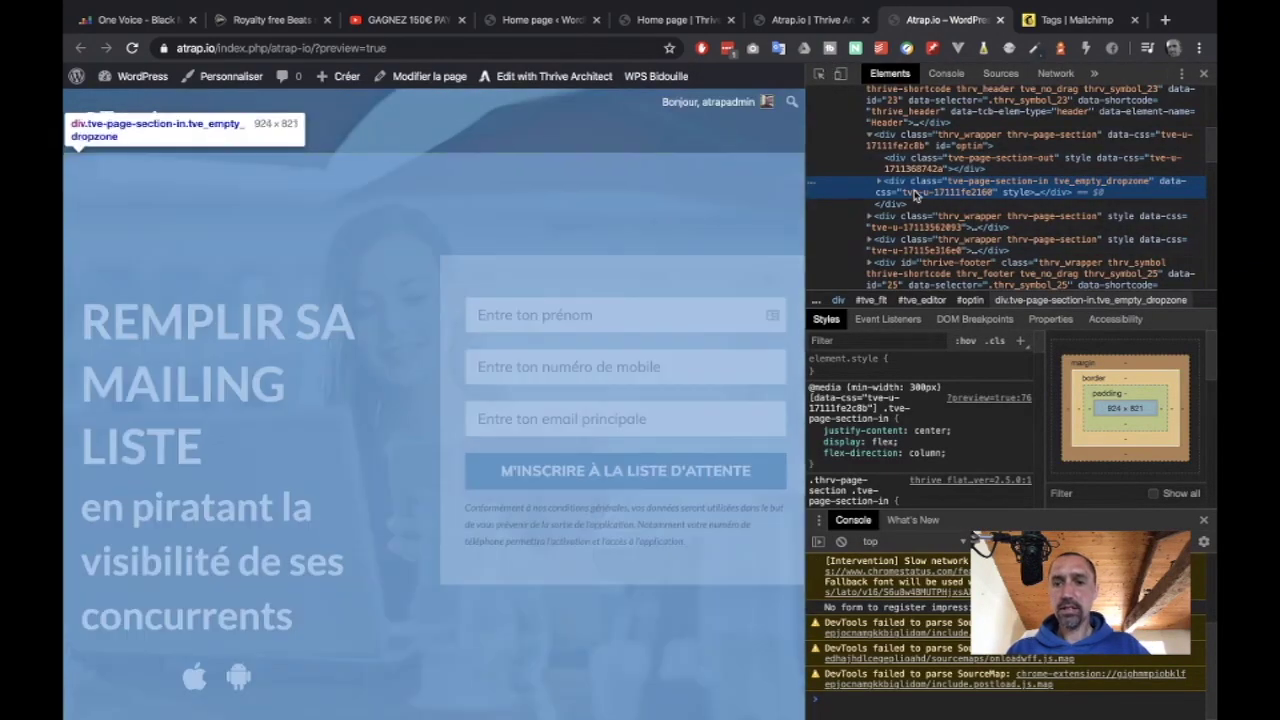
Inspect the form's email field and browse its hidden submit, custom-fields and mailchimp_groupin inputs.
left_click(818, 73)
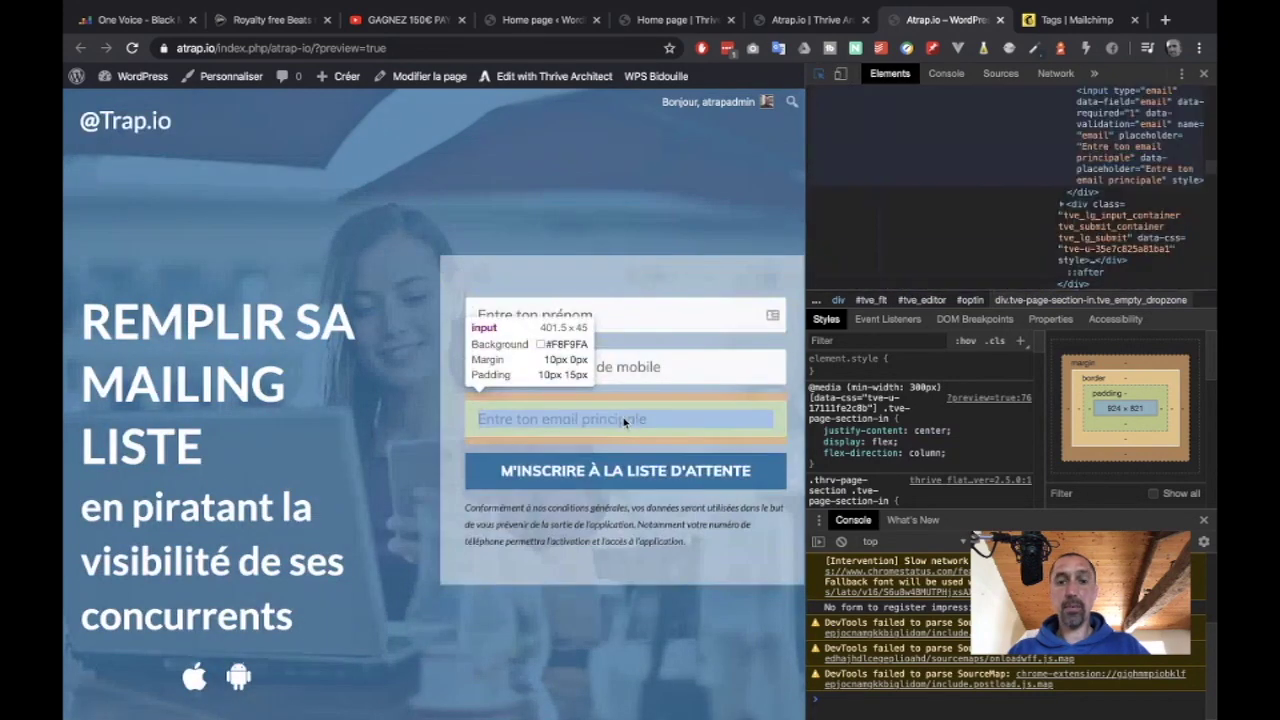
left_click(623, 420)
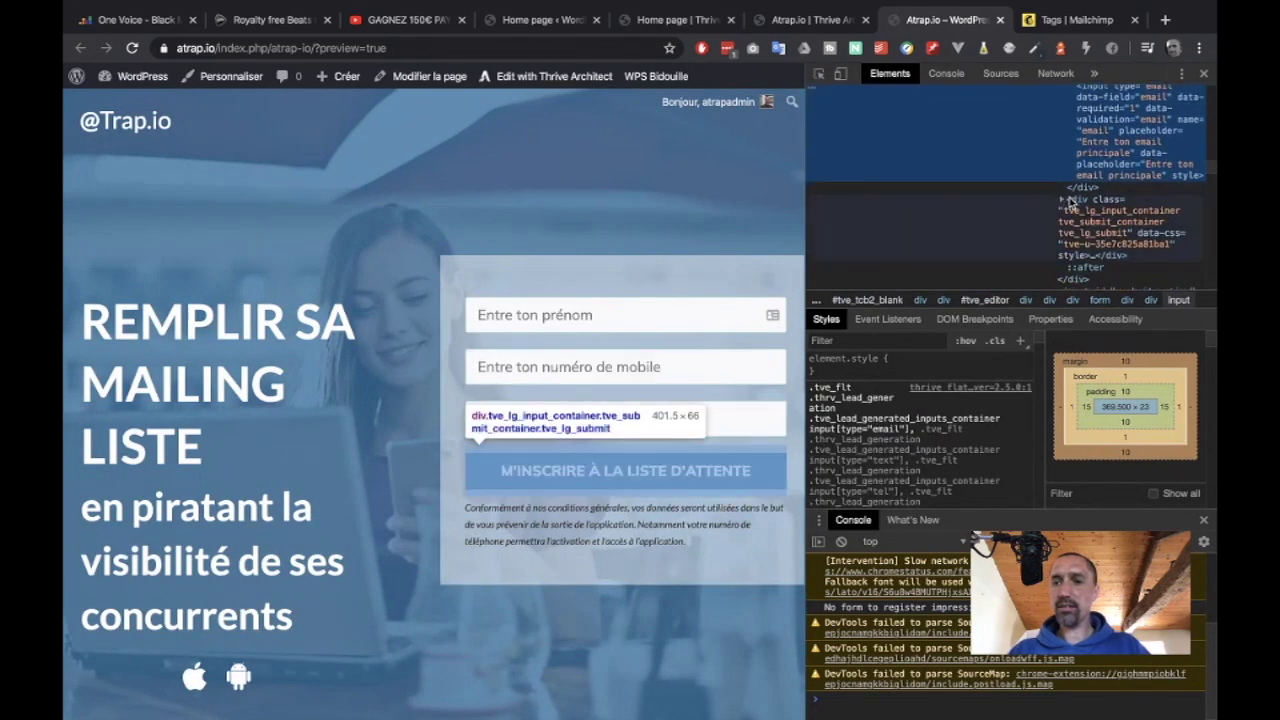
left_click(1003, 201)
scroll(1070, 208, "down", 2)
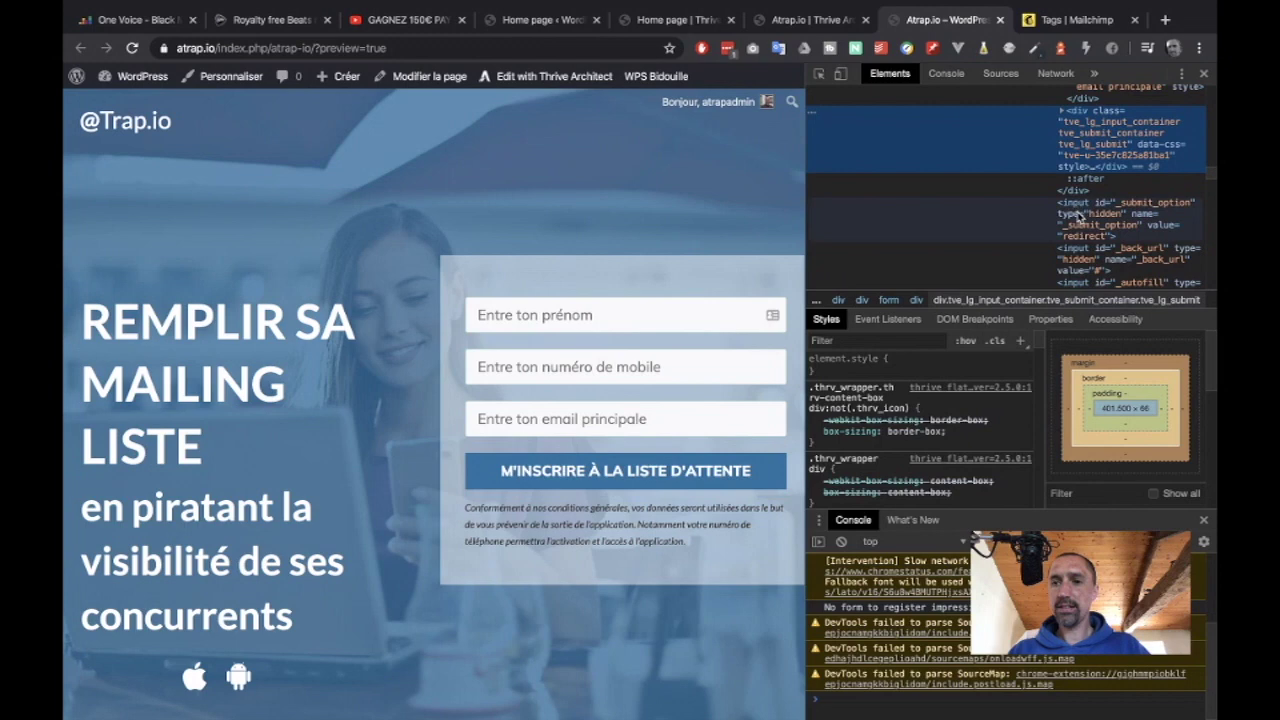
left_click(1078, 216)
scroll(1079, 210, "down", 1)
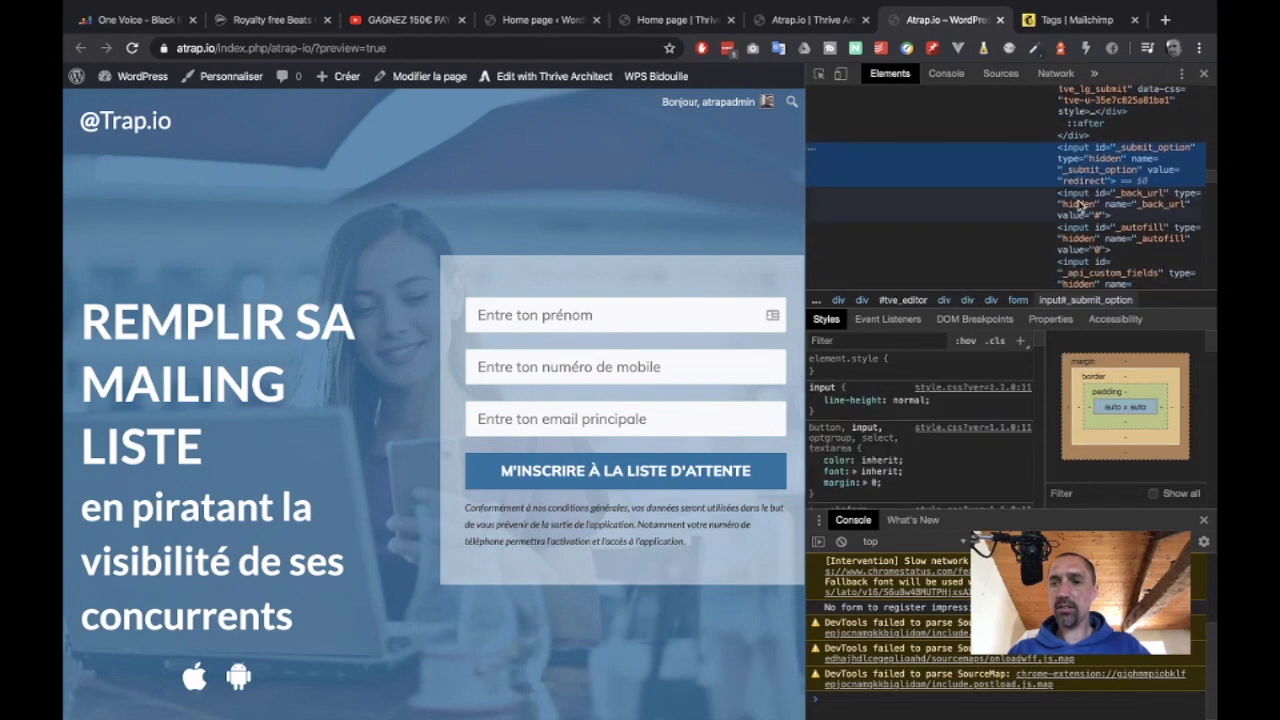
left_click(1080, 243)
scroll(1080, 245, "down", 3)
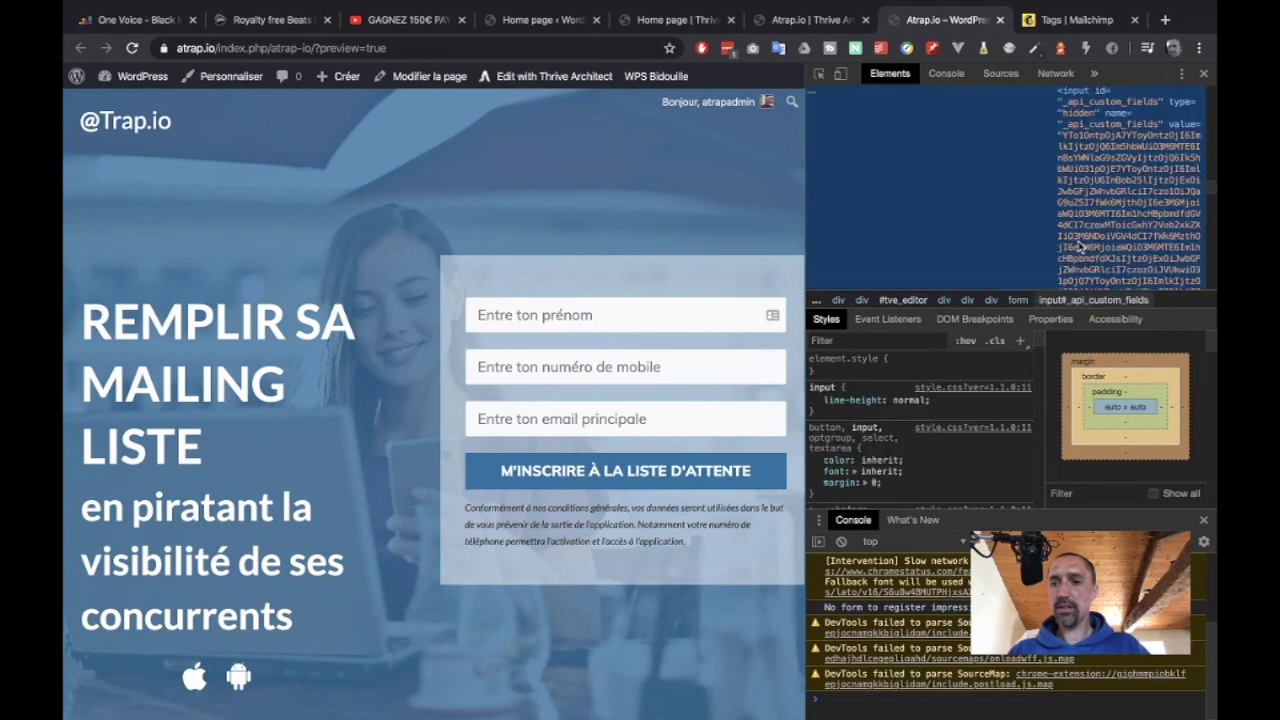
scroll(1078, 245, "down", 5)
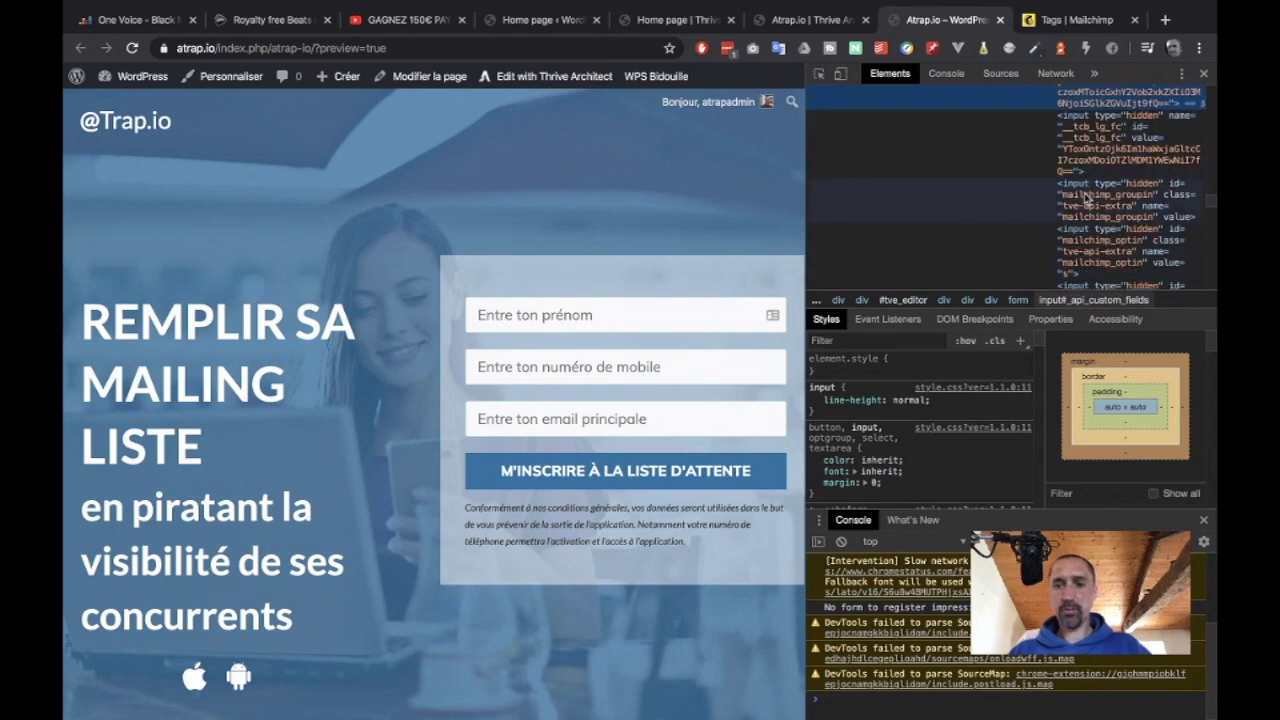
left_click(1084, 200)
key("super+f")
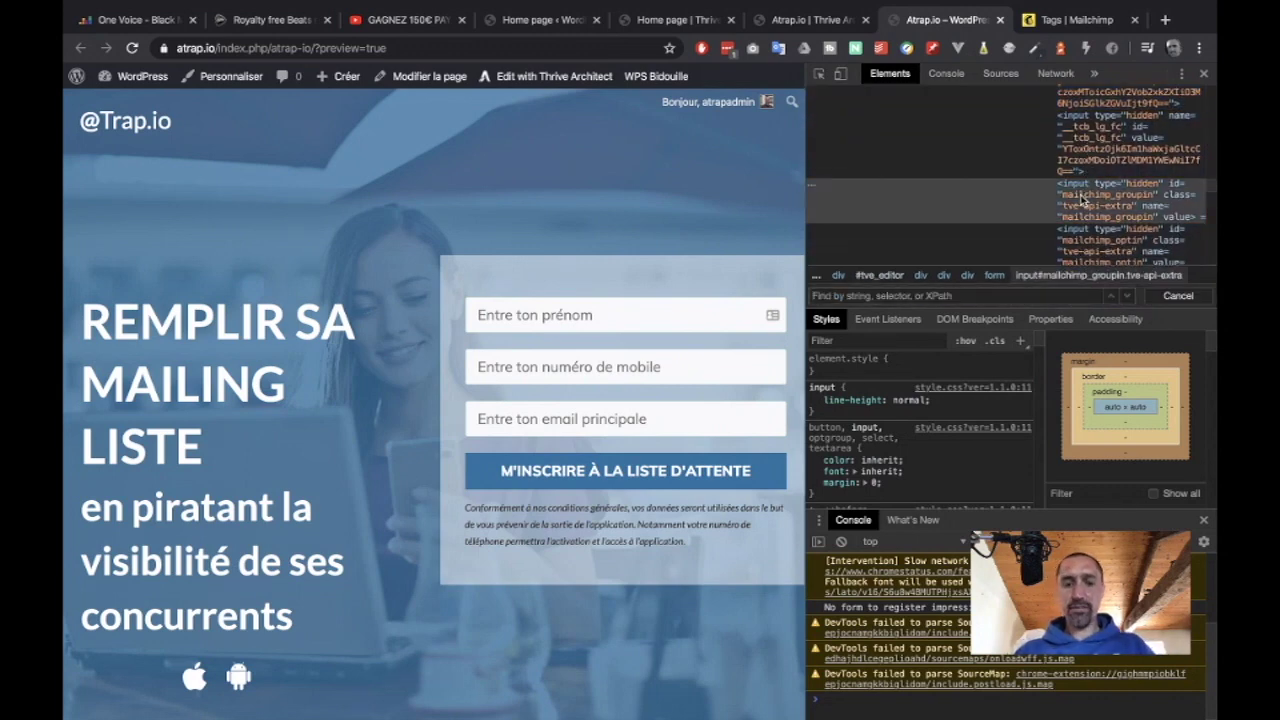
Search the page code for 'lau' and select the hidden input#mailchimp_tags holding launch.
type("lau")
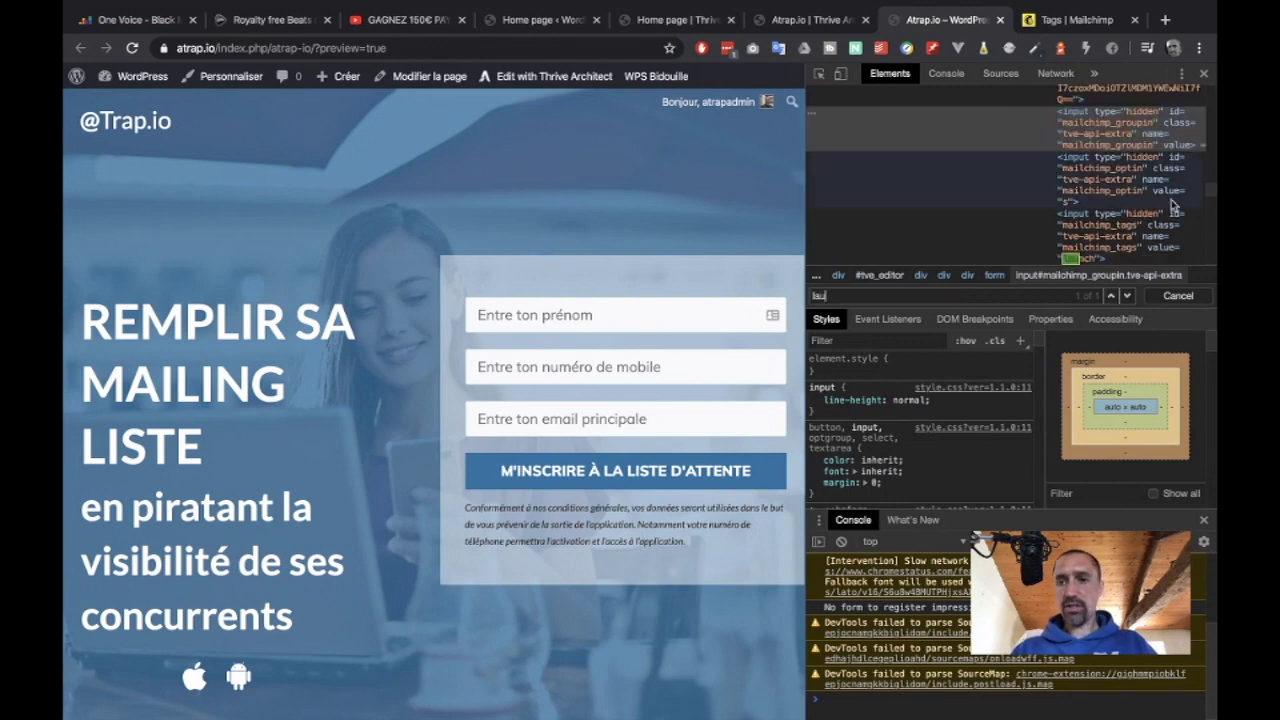
scroll(1100, 180, "down", 1)
left_click(1080, 157)
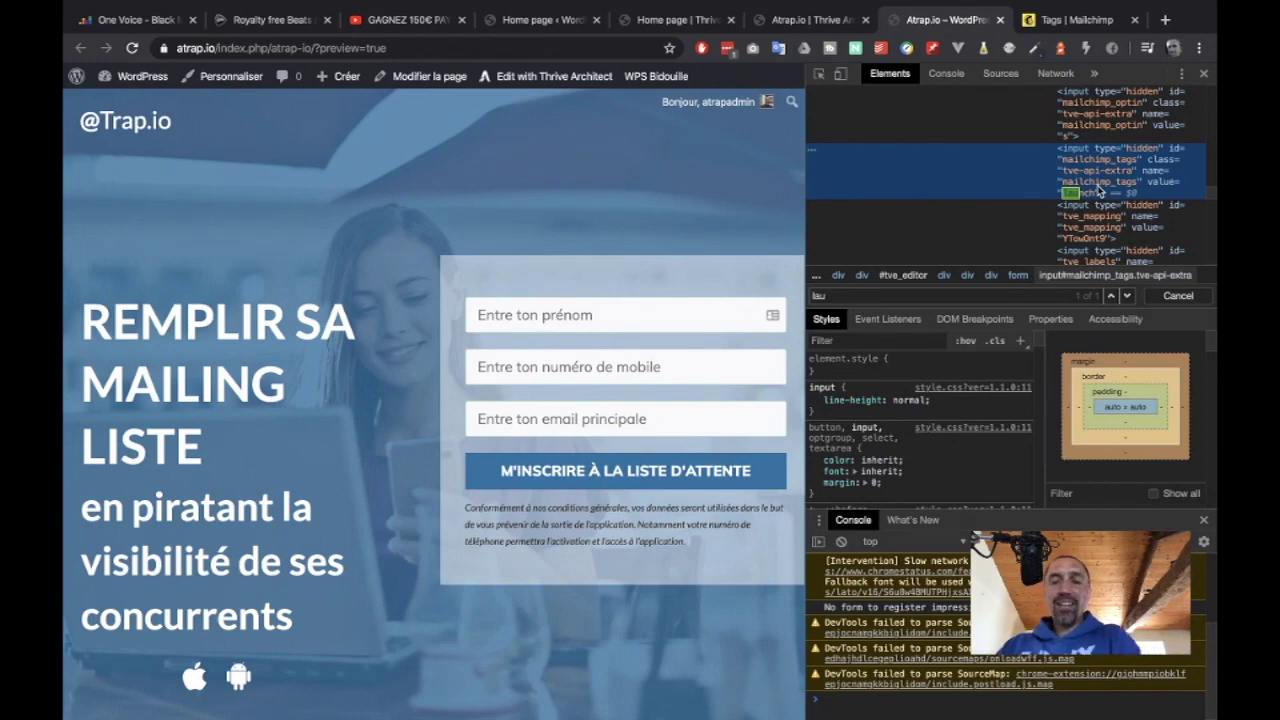
Close DevTools, submit a test sign-up on the waiting-list form, then return to Mailchimp's Tags page.
left_click(1203, 73)
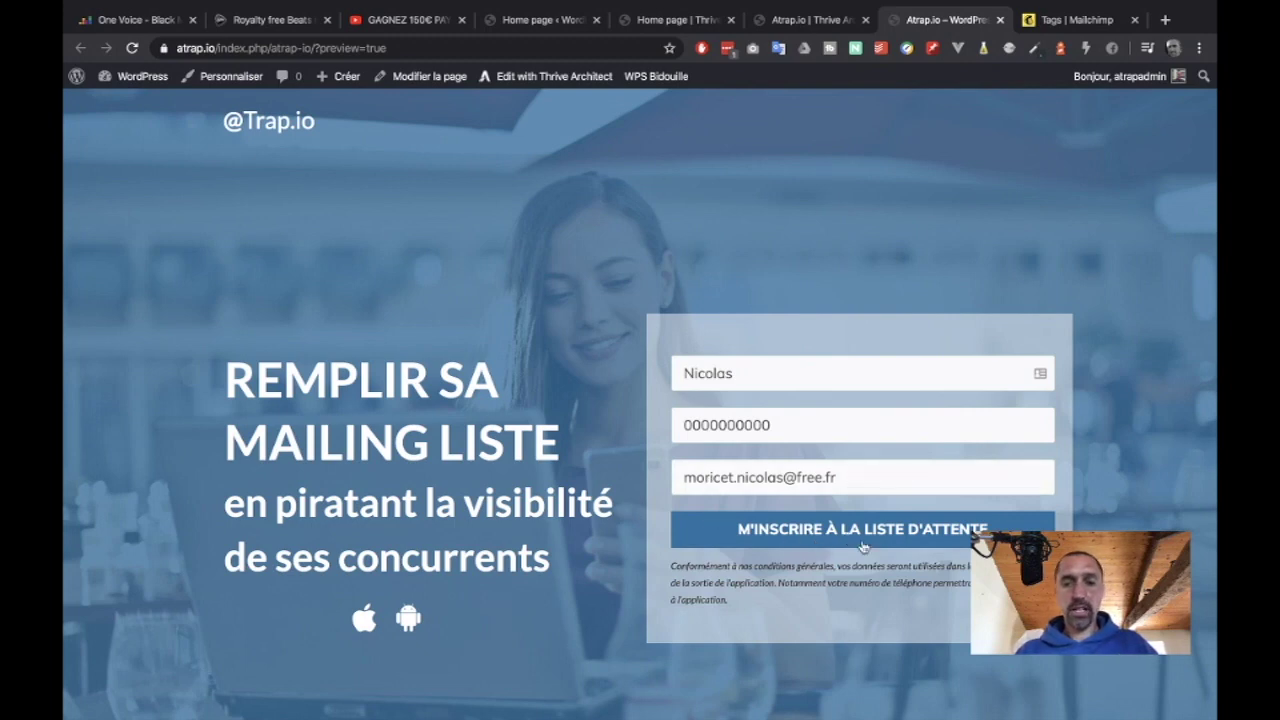
left_click(800, 541)
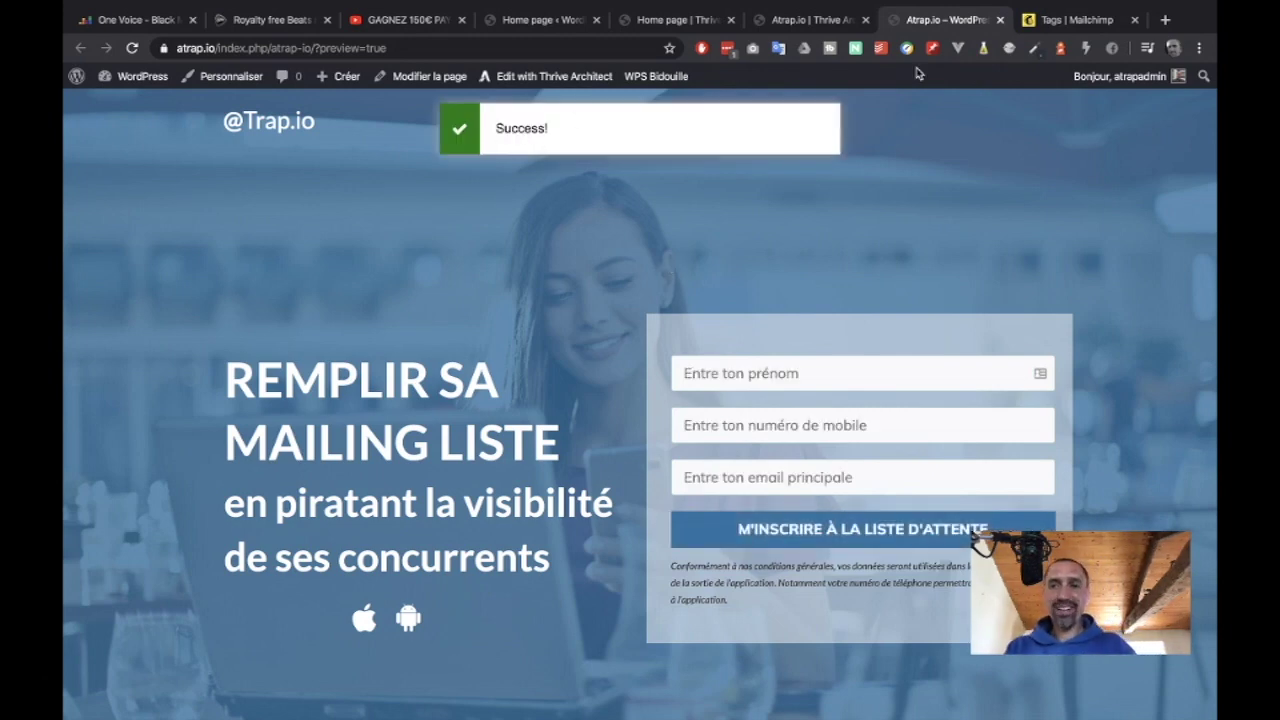
left_click(1064, 22)
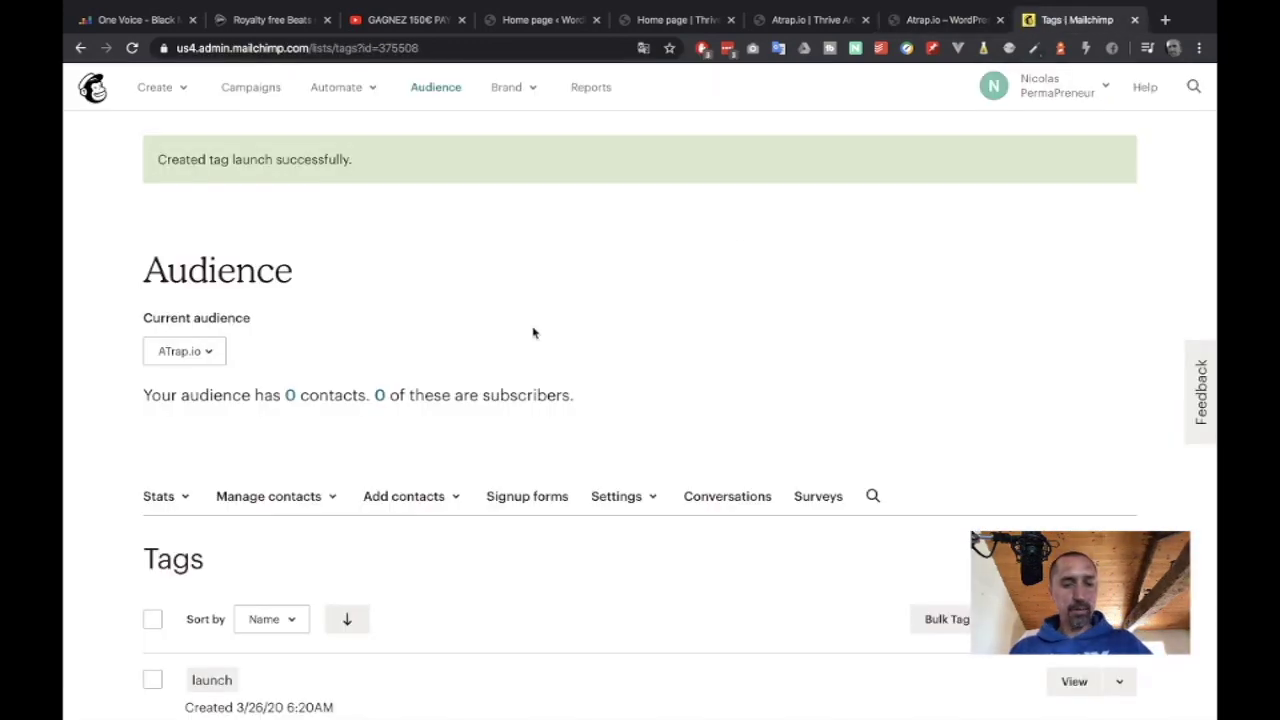
Reload Mailchimp and open All subscribers to confirm one subscribed contact tagged launch.
key("super+r")
scroll(533, 321, "down", 1)
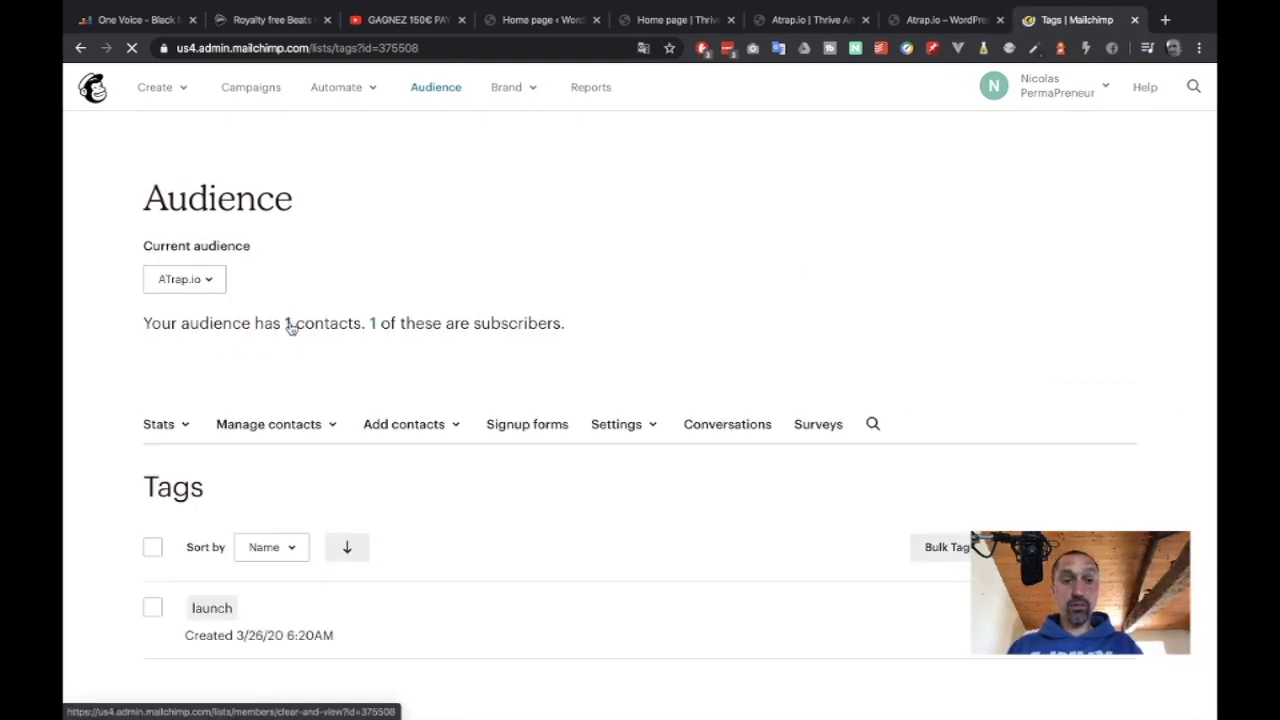
left_click(287, 324)
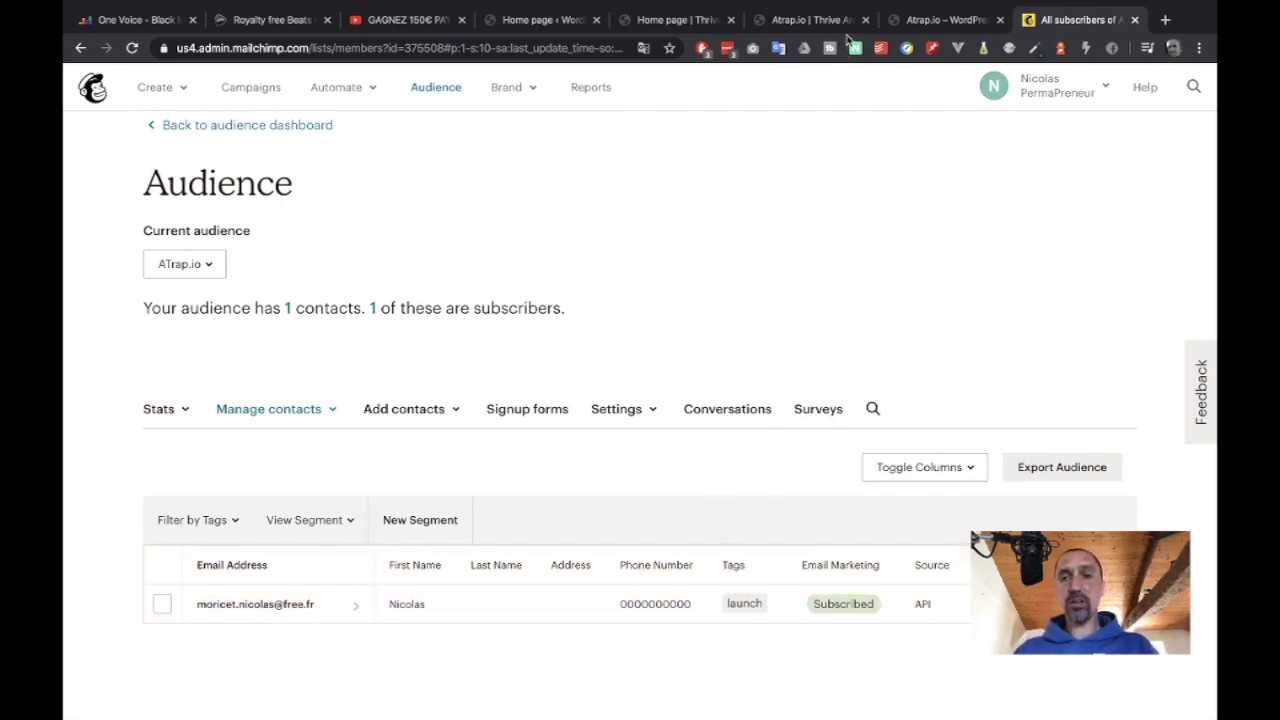
left_click(675, 20)
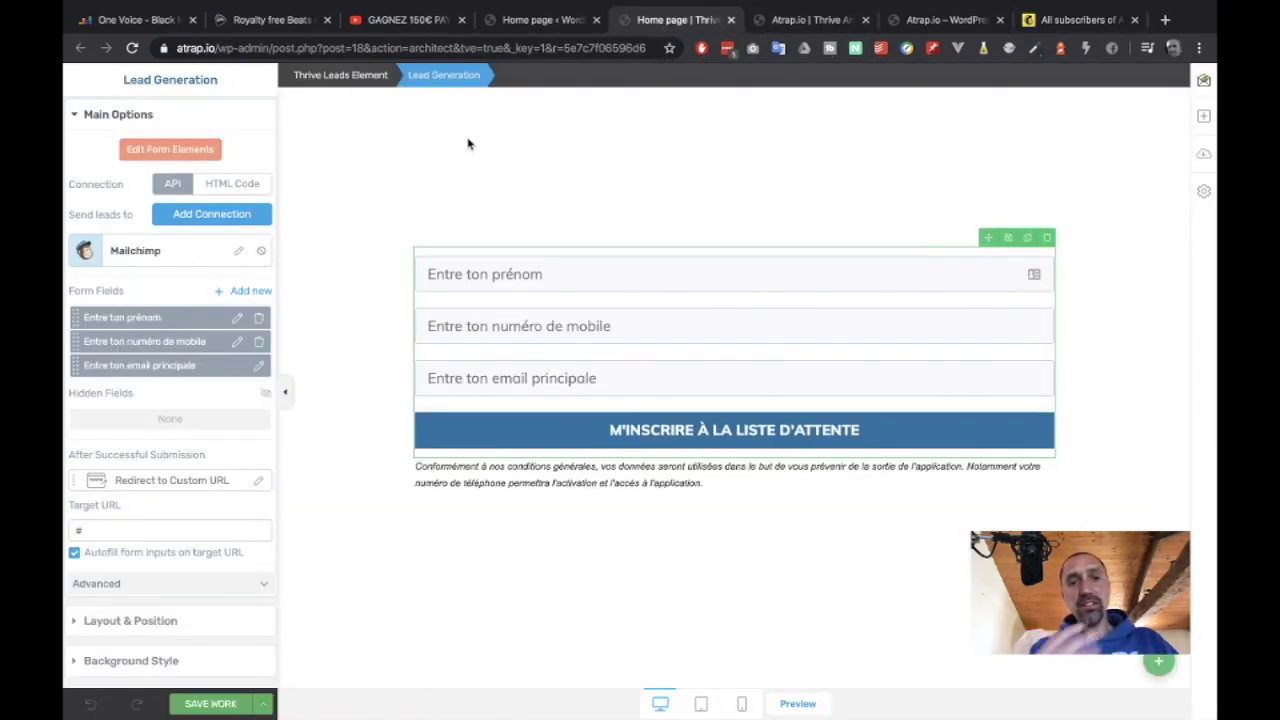
Expand the form's Advanced settings and open its error message editor.
left_click(915, 20)
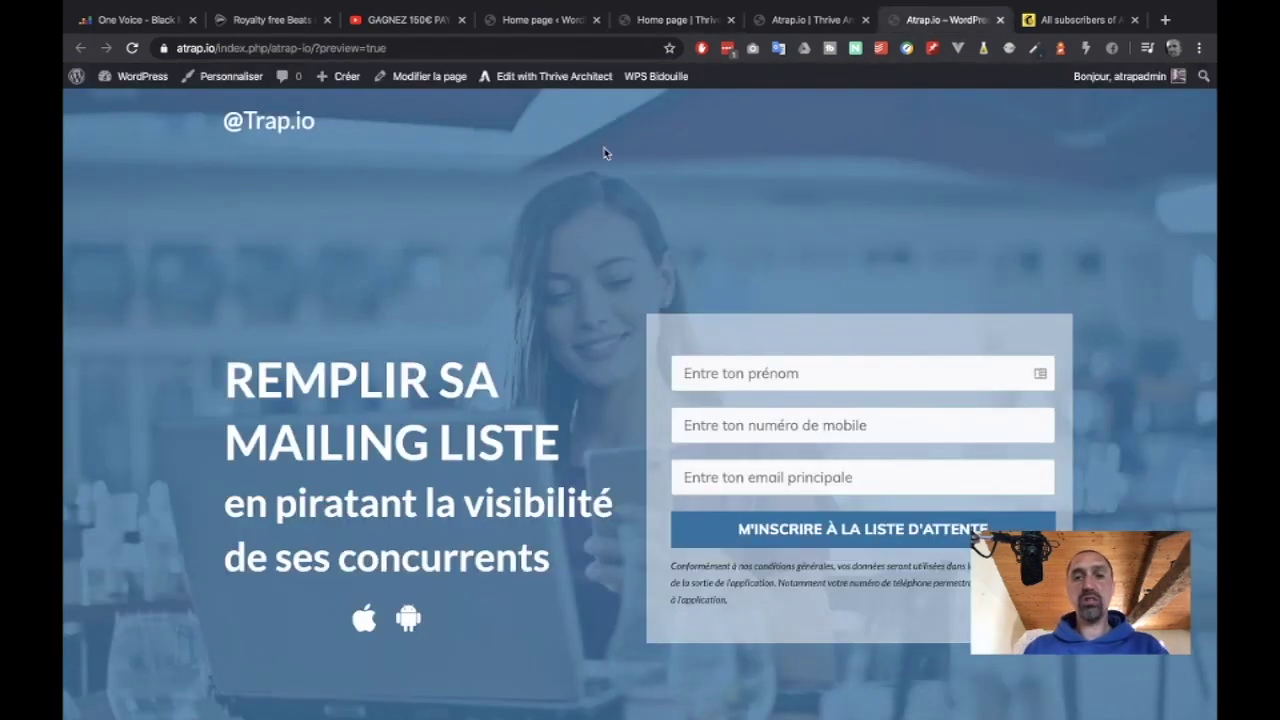
left_click(678, 20)
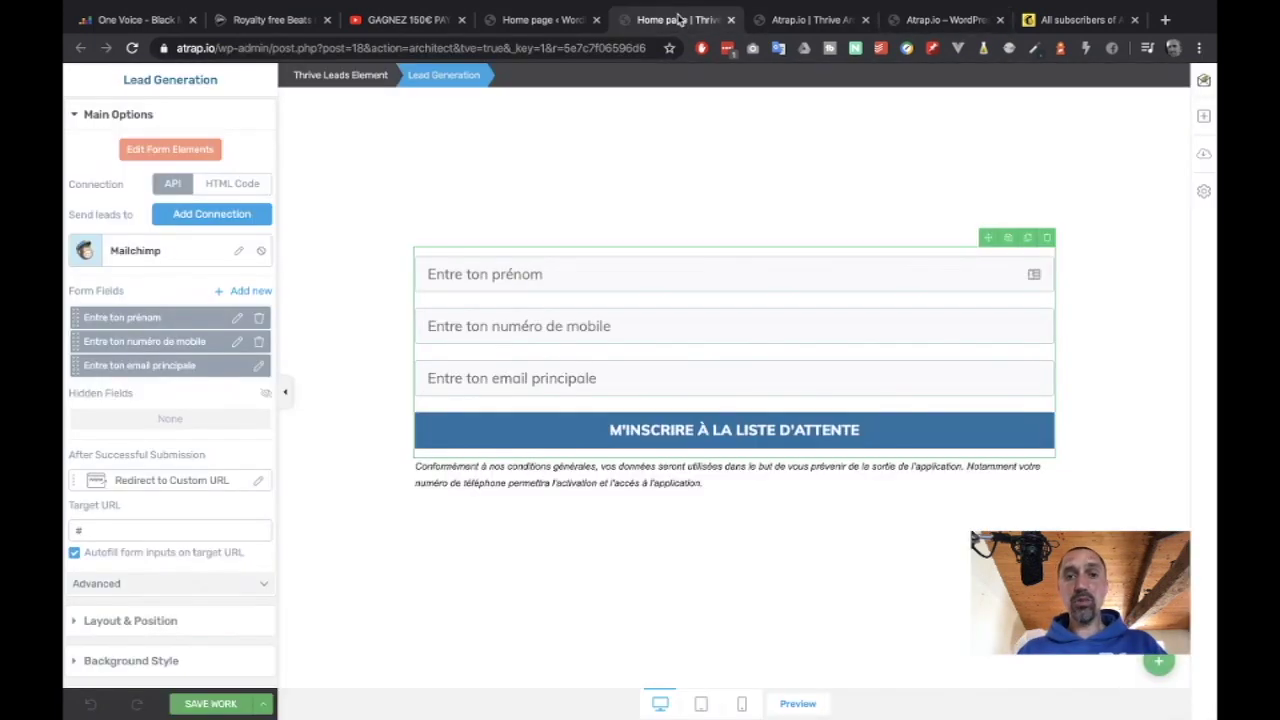
scroll(135, 565, "down", 2)
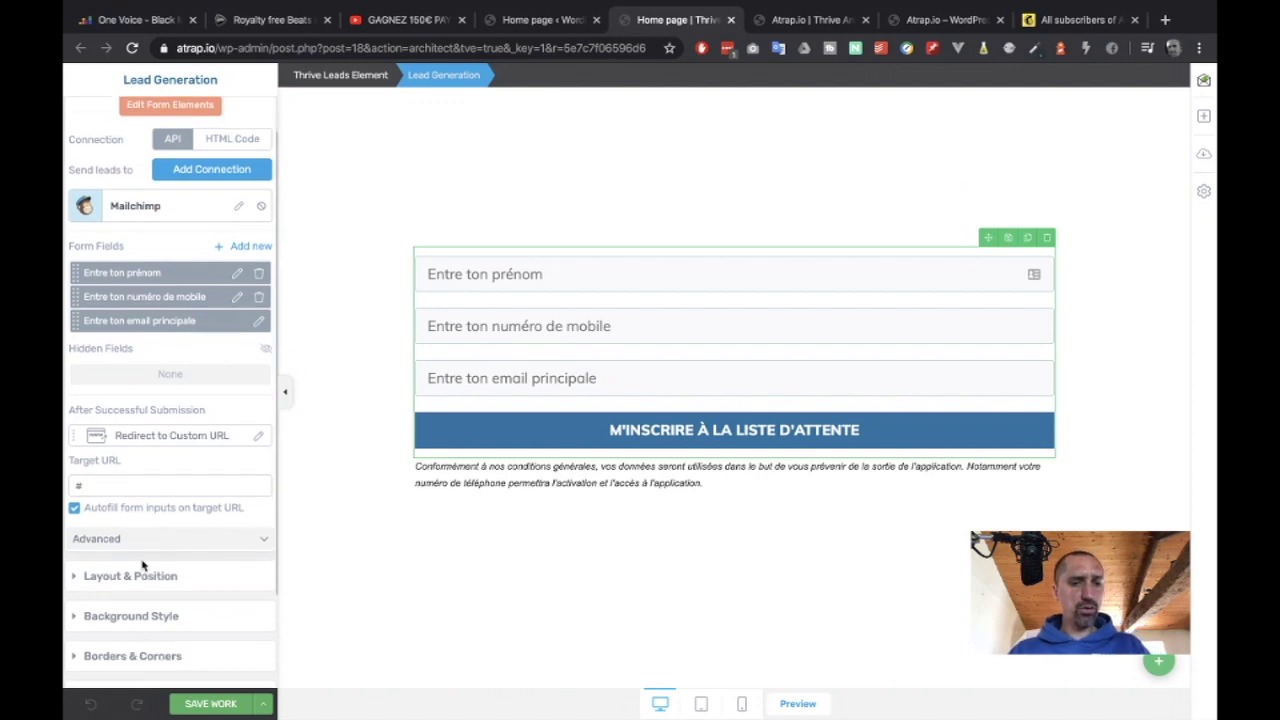
left_click(155, 516)
scroll(150, 470, "down", 5)
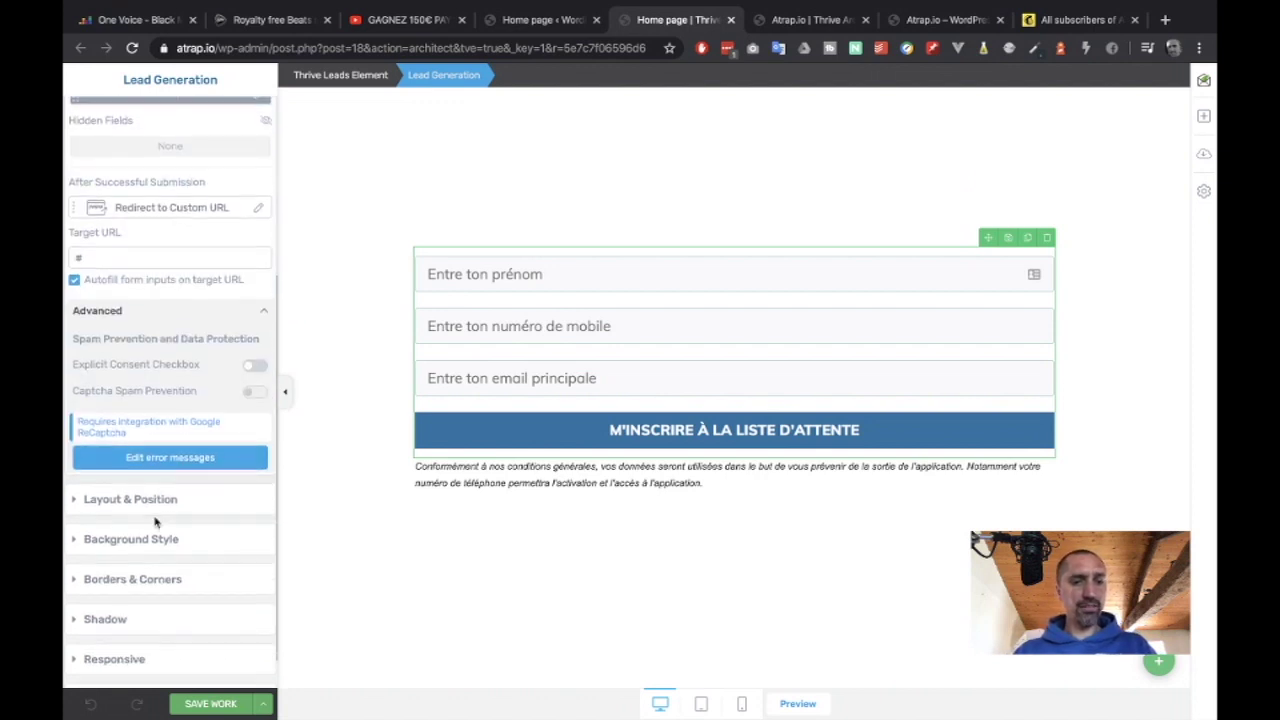
left_click(160, 456)
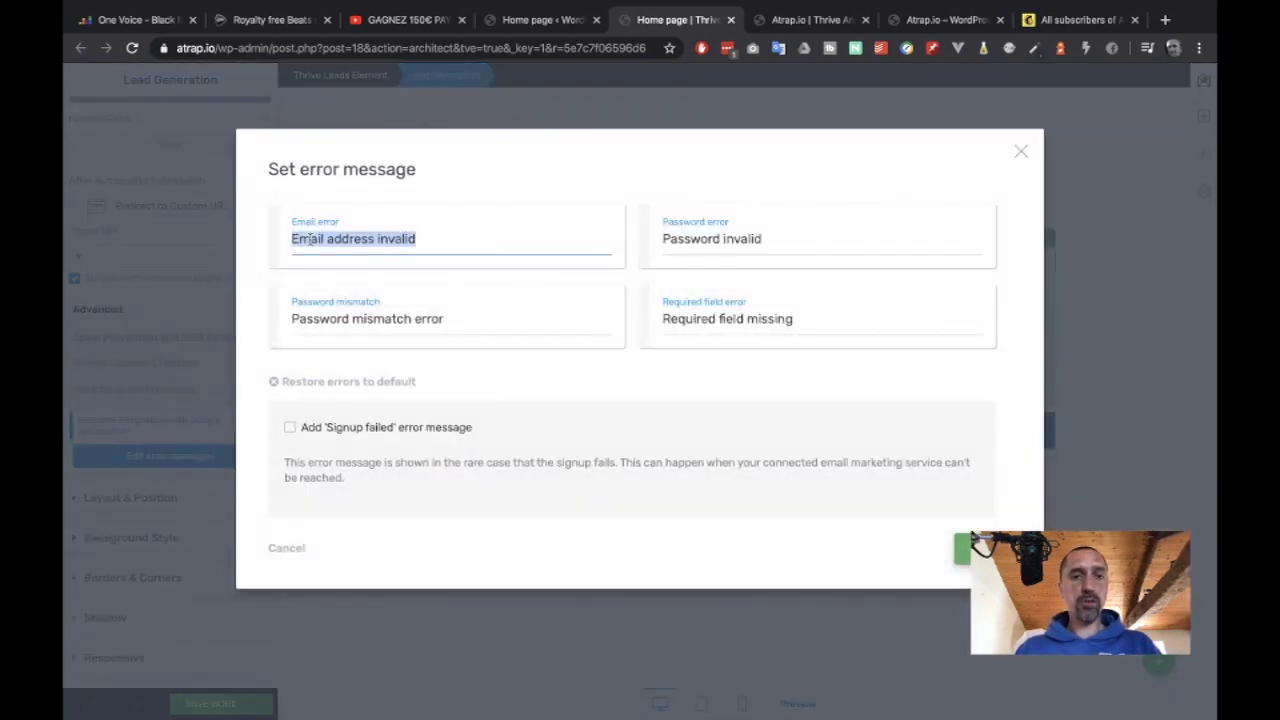
Set the email error to 'Entre un email correct' and the required-field error to 'Tous les champs sont obligatoires', then save.
type("Entre un email correct")
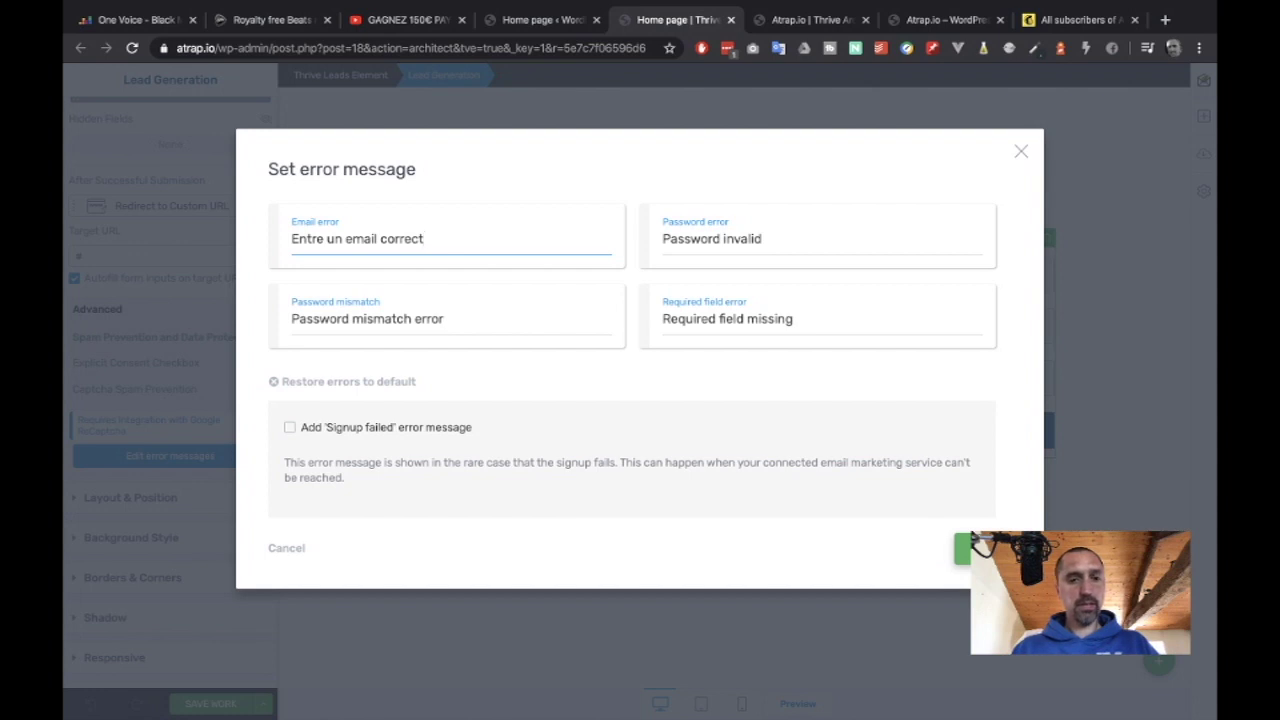
triple_click(810, 319)
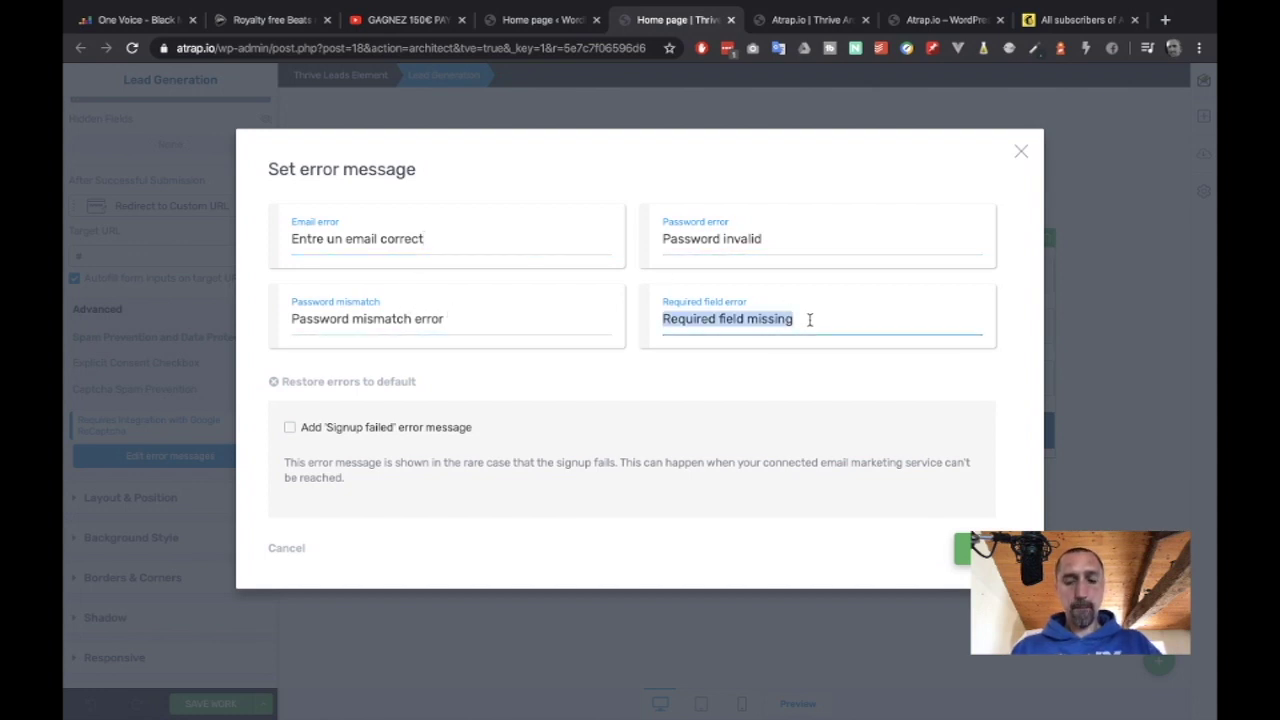
type("Le")
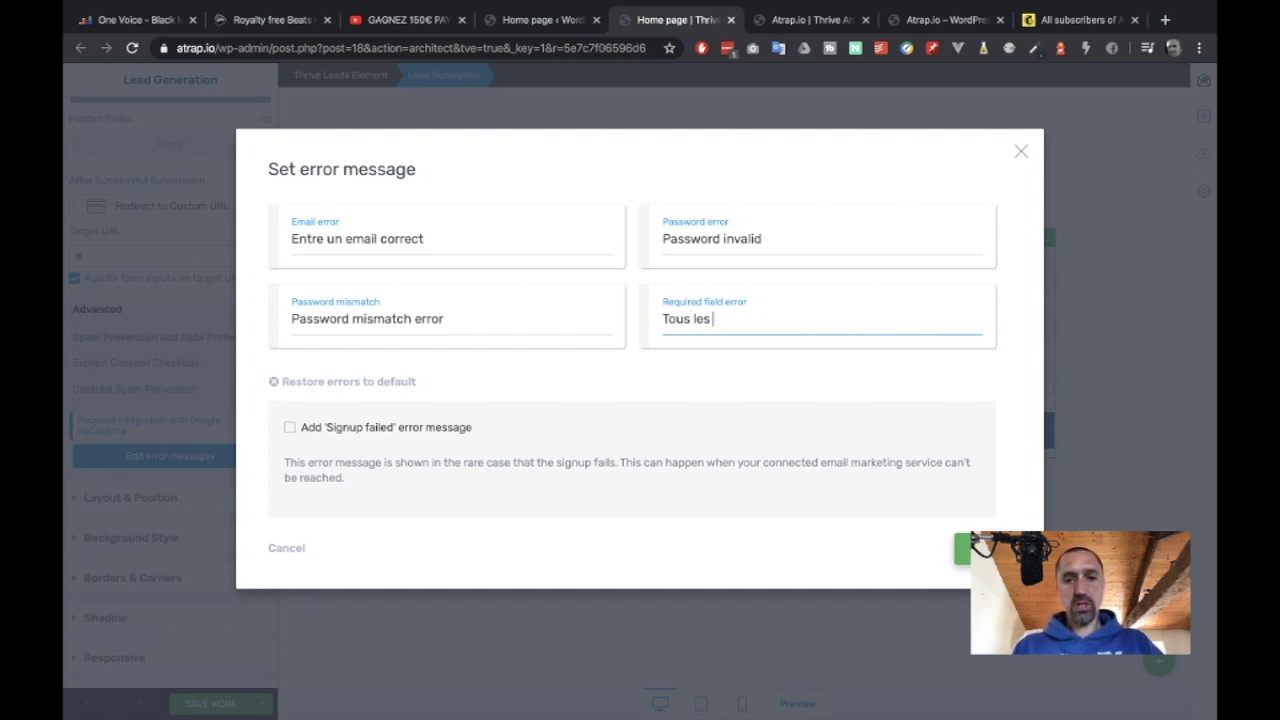
type("us les champs sont obli")
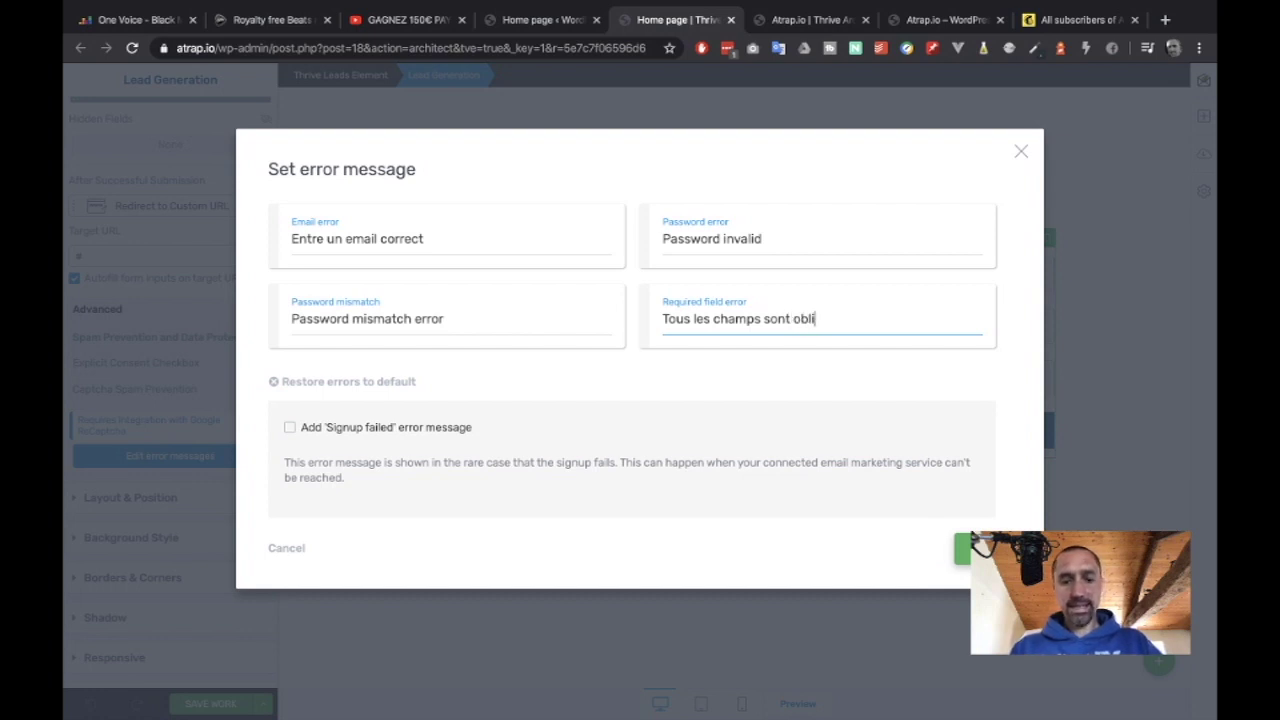
type("gatoires")
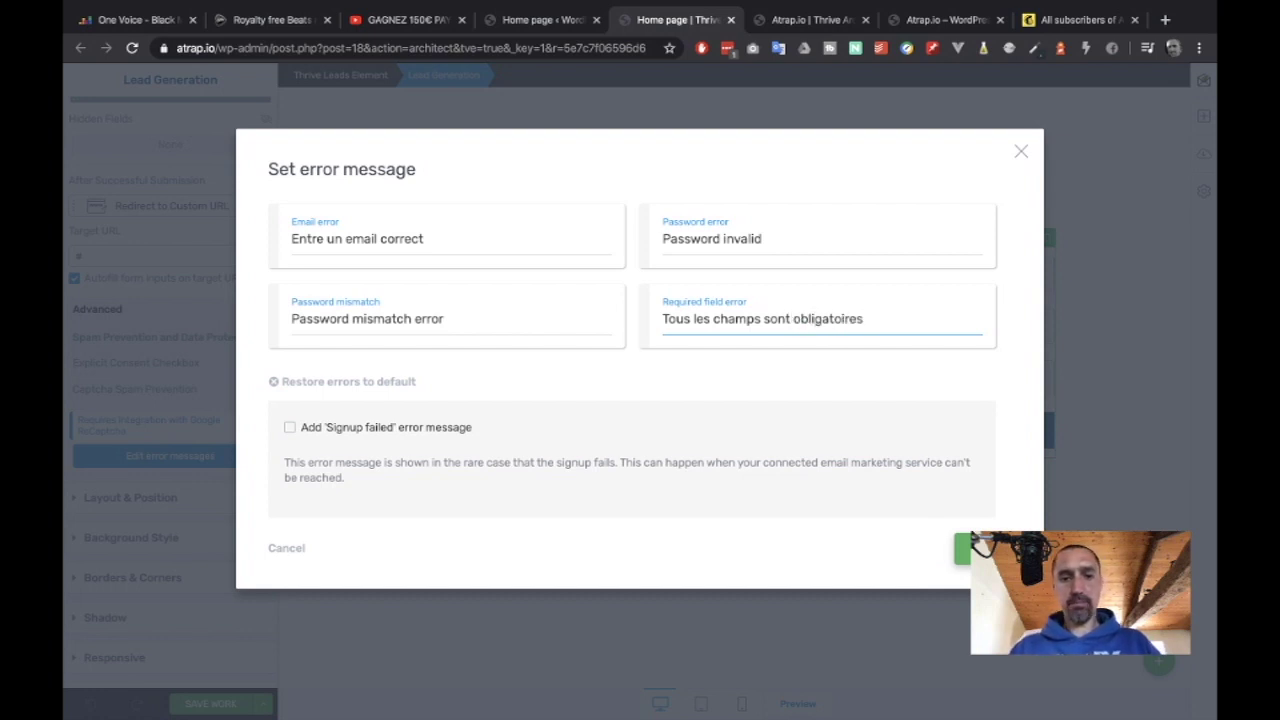
left_click(962, 549)
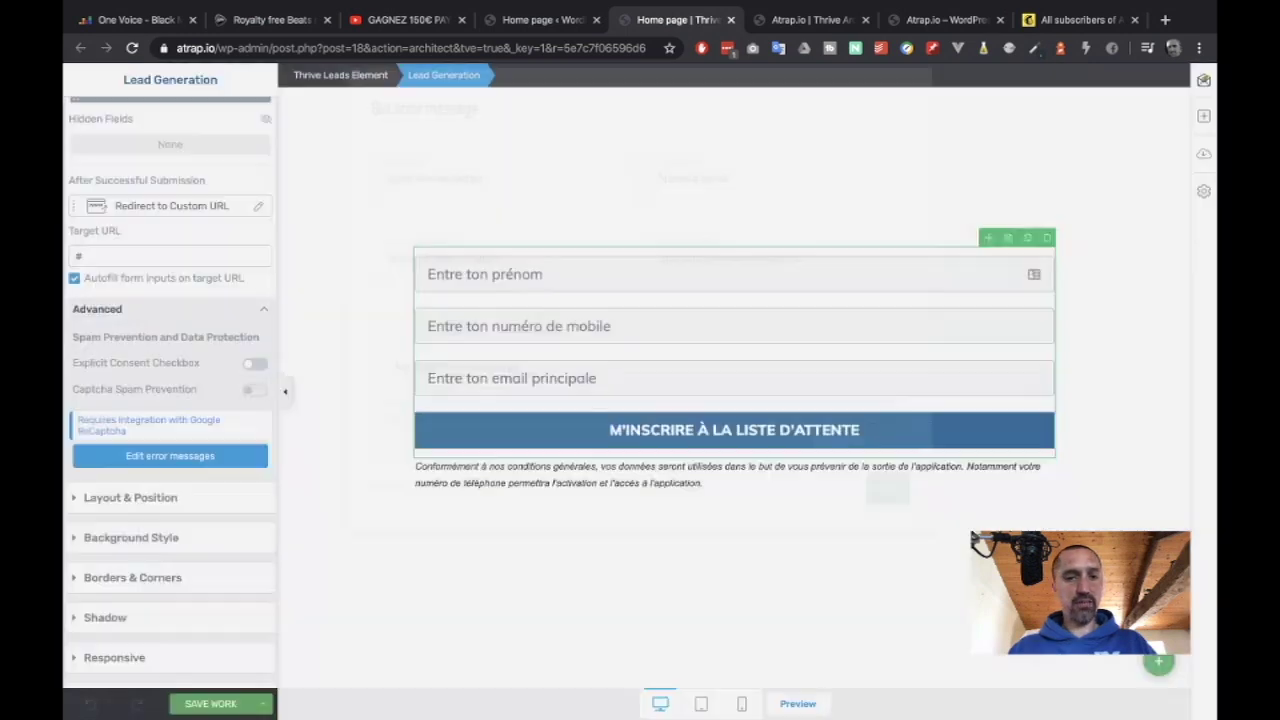
Confirm the prénom and mobile fields are Required, then save the page with Ctrl+S.
scroll(166, 334, "up", 2)
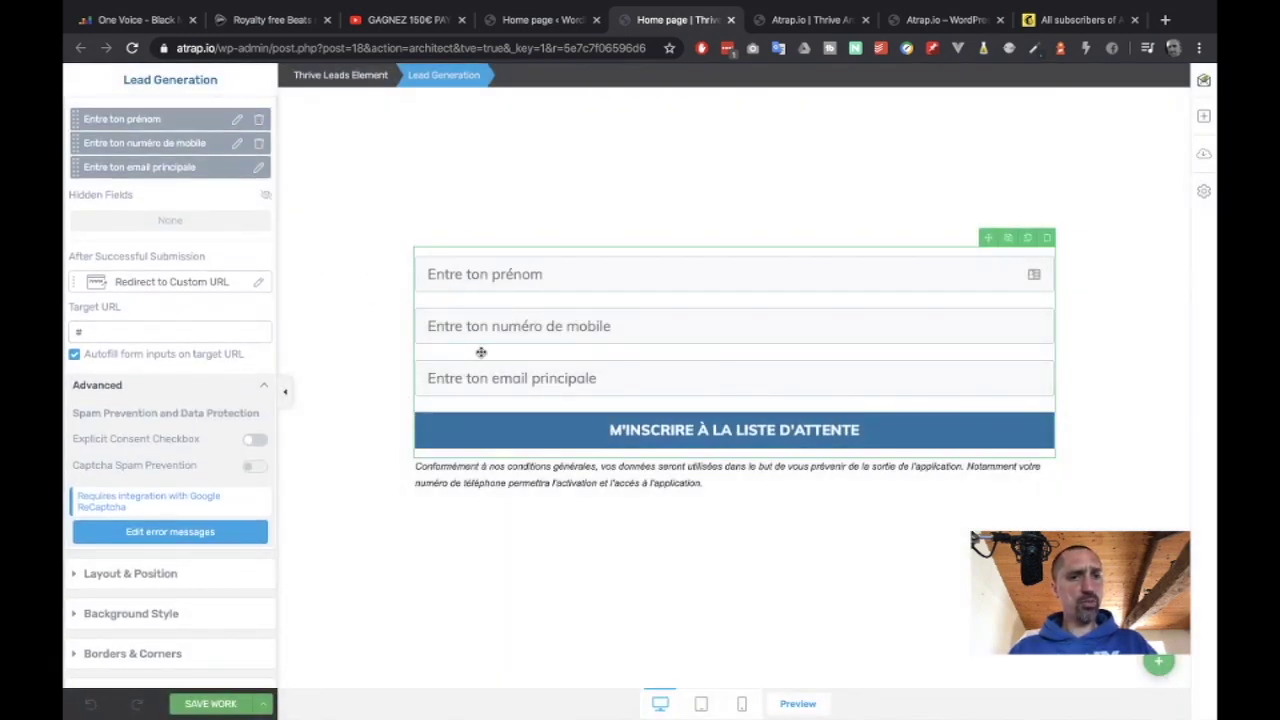
scroll(208, 272, "up", 3)
scroll(208, 272, "up", 2)
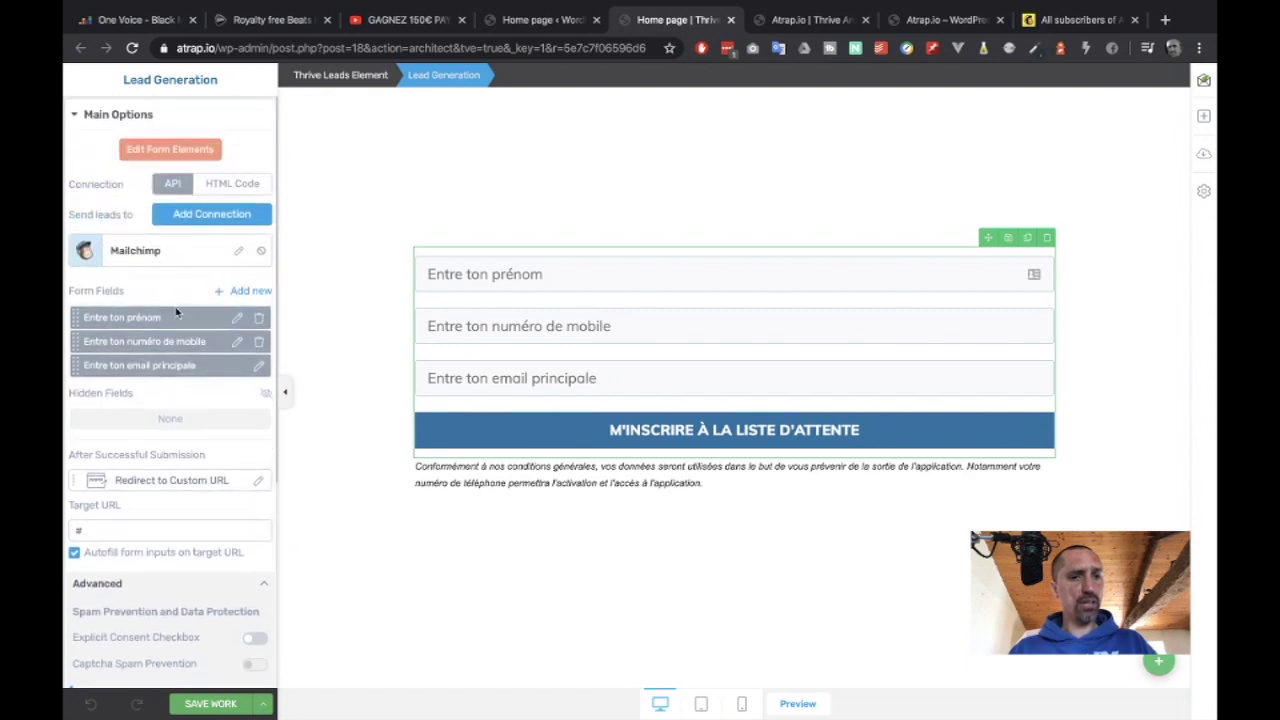
left_click(239, 319)
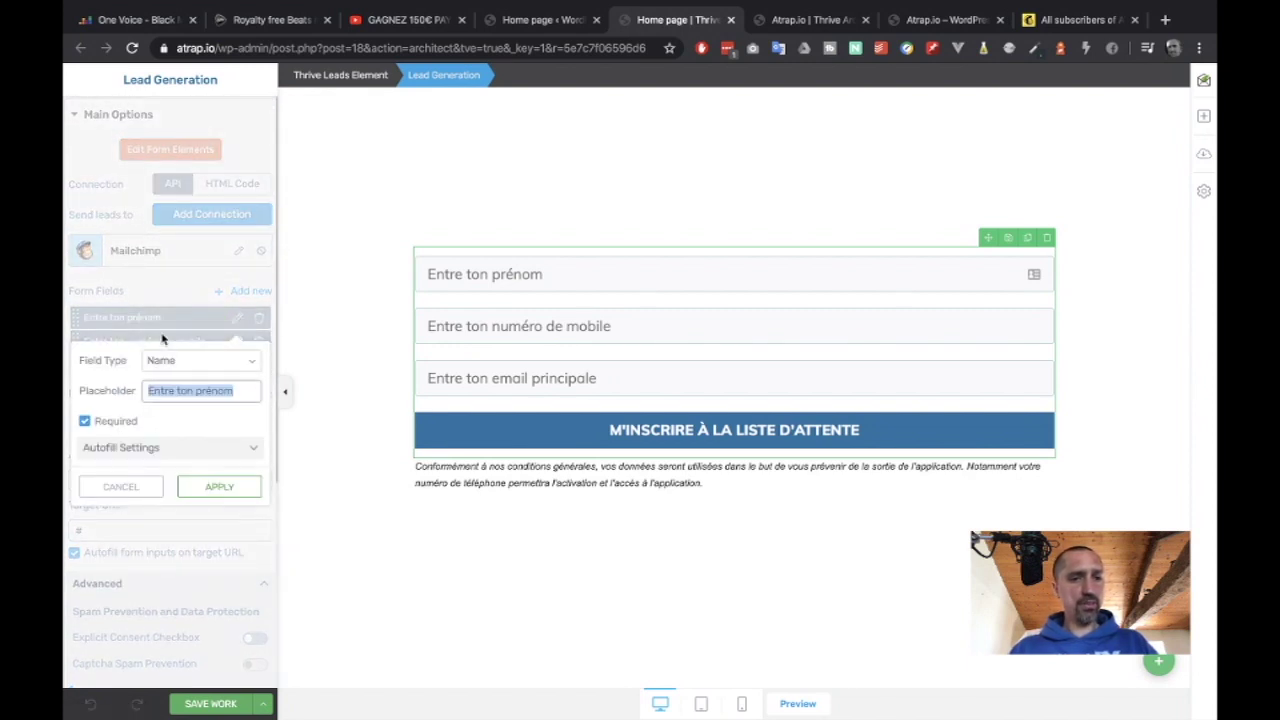
left_click(165, 323)
left_click(124, 486)
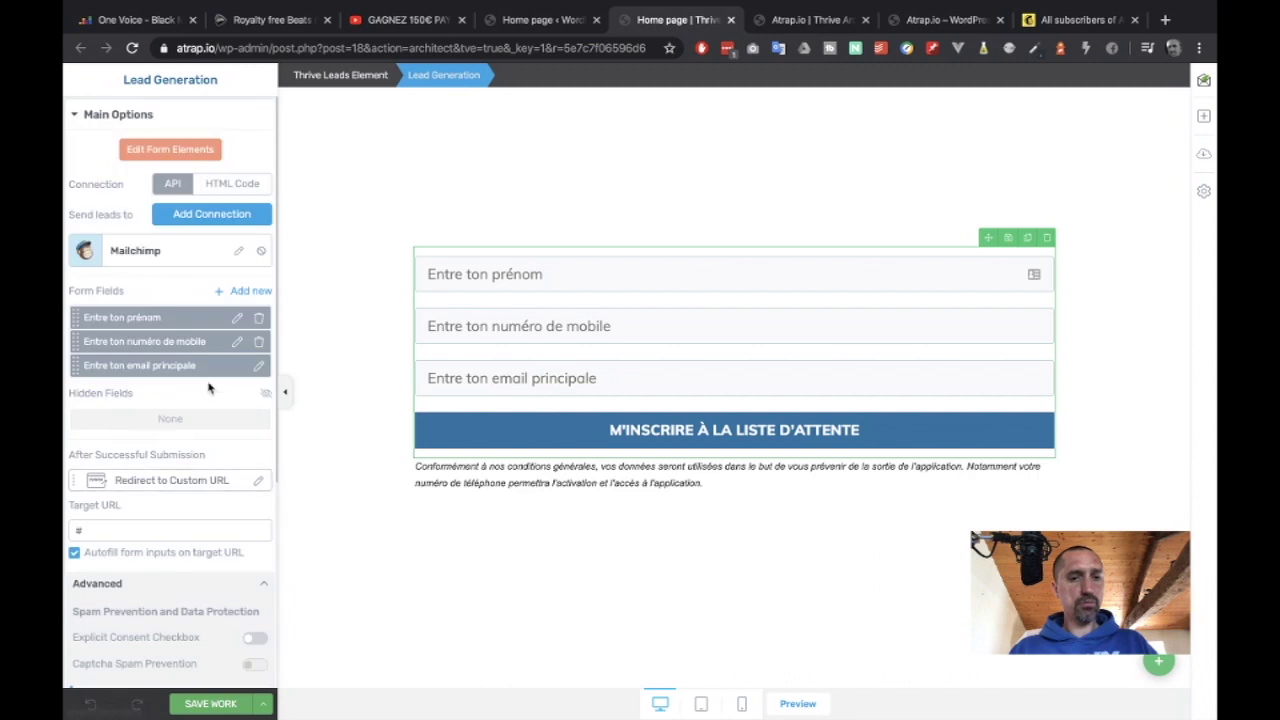
left_click(238, 343)
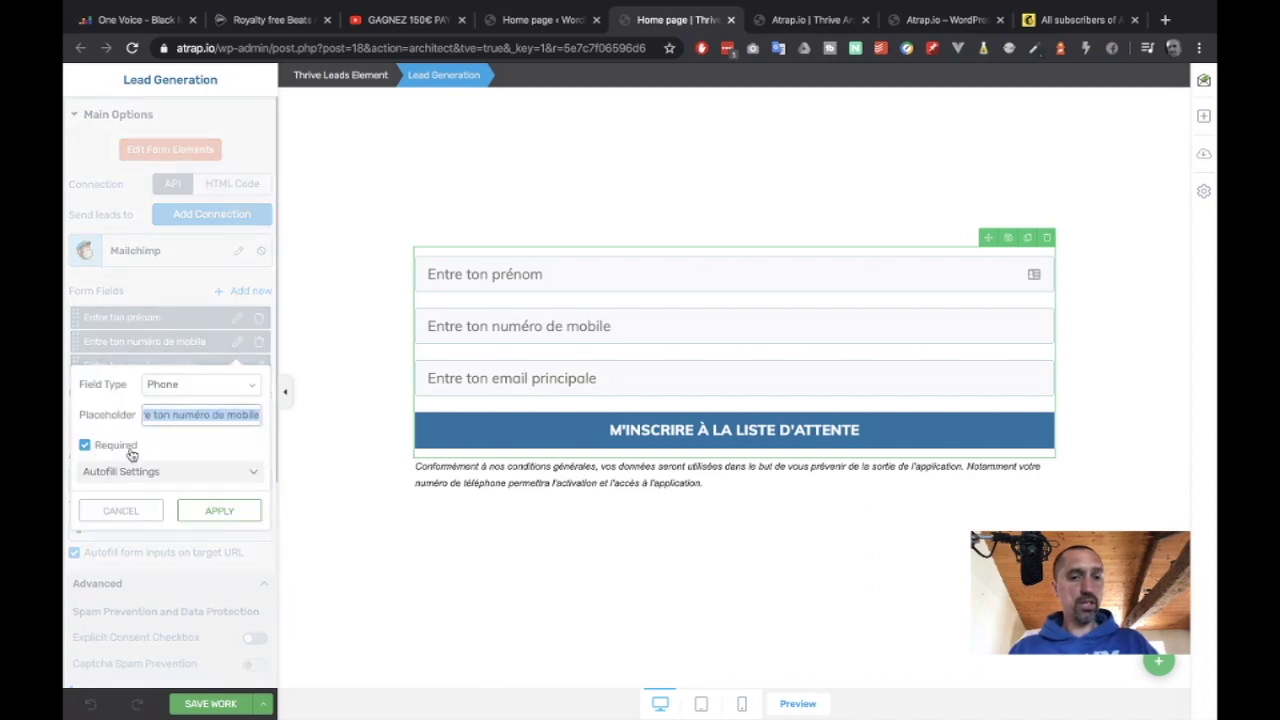
left_click(128, 512)
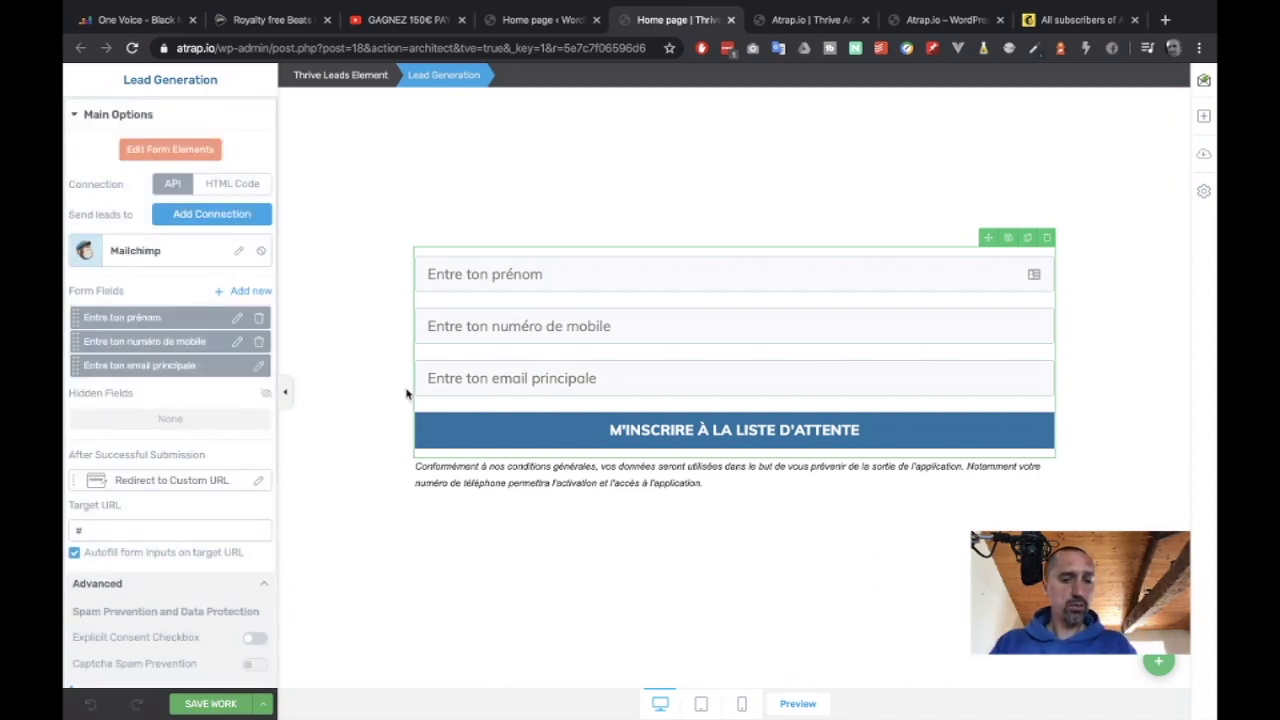
key("ctrl+s")
scroll(408, 391, "down", 1)
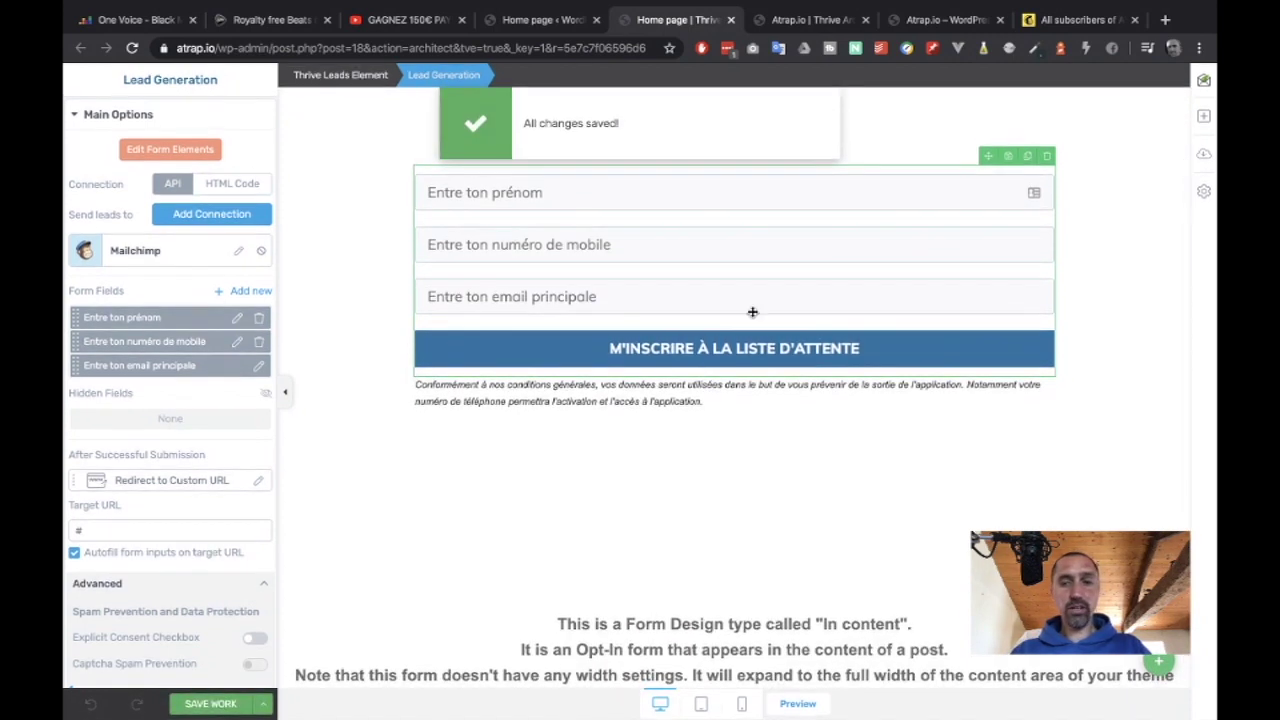
Reload the live landing page, submit the empty form to check the French errors, then return to the editor.
left_click(924, 24)
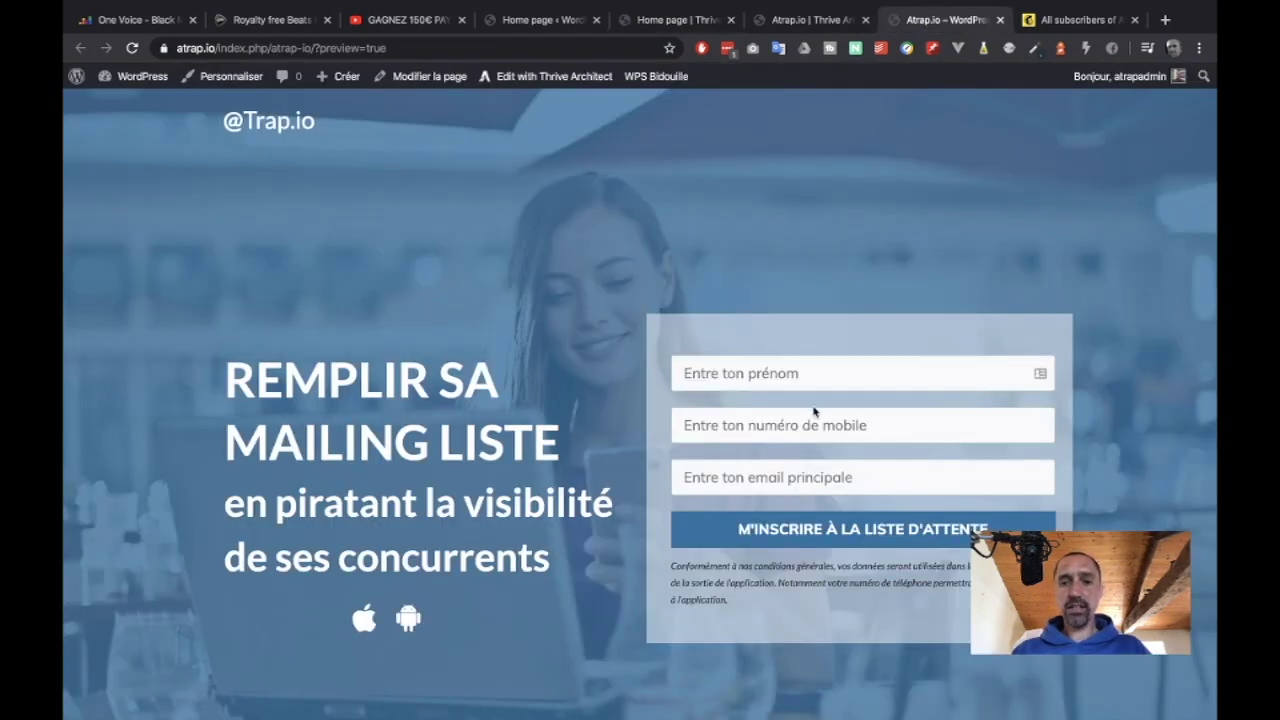
left_click(808, 538)
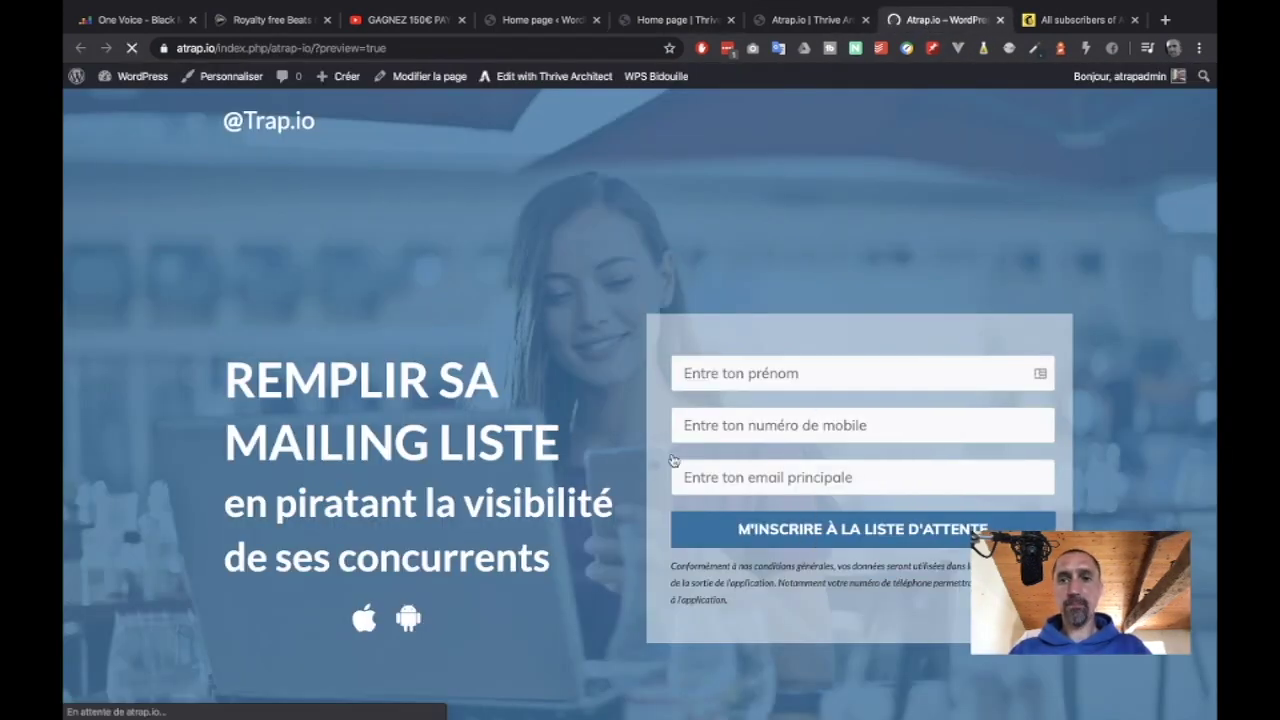
left_click(728, 522)
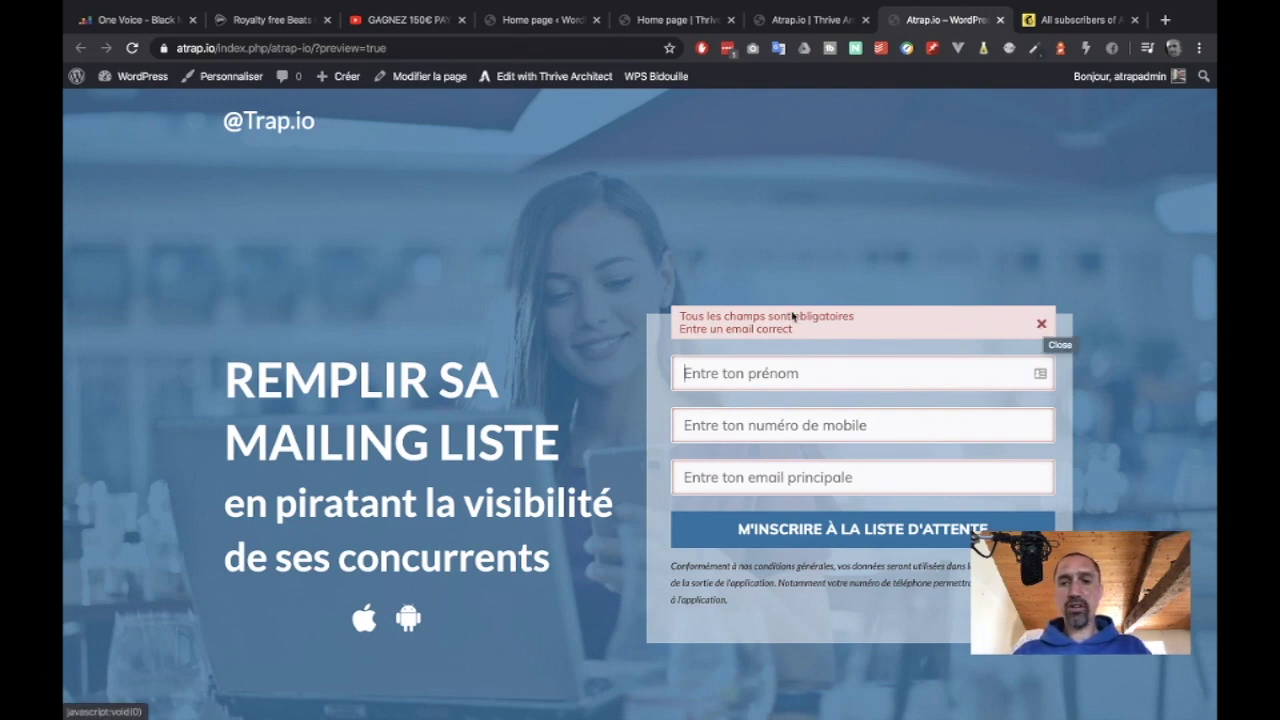
left_click(1041, 323)
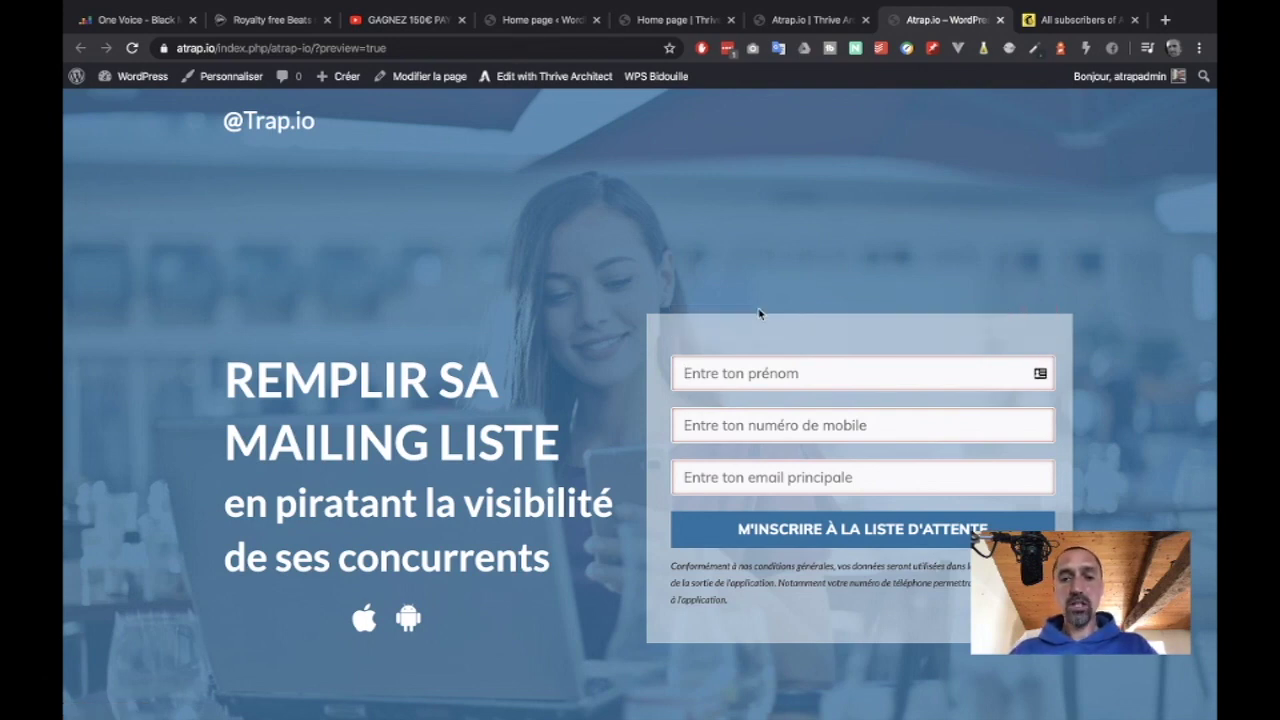
left_click(810, 20)
left_click(680, 20)
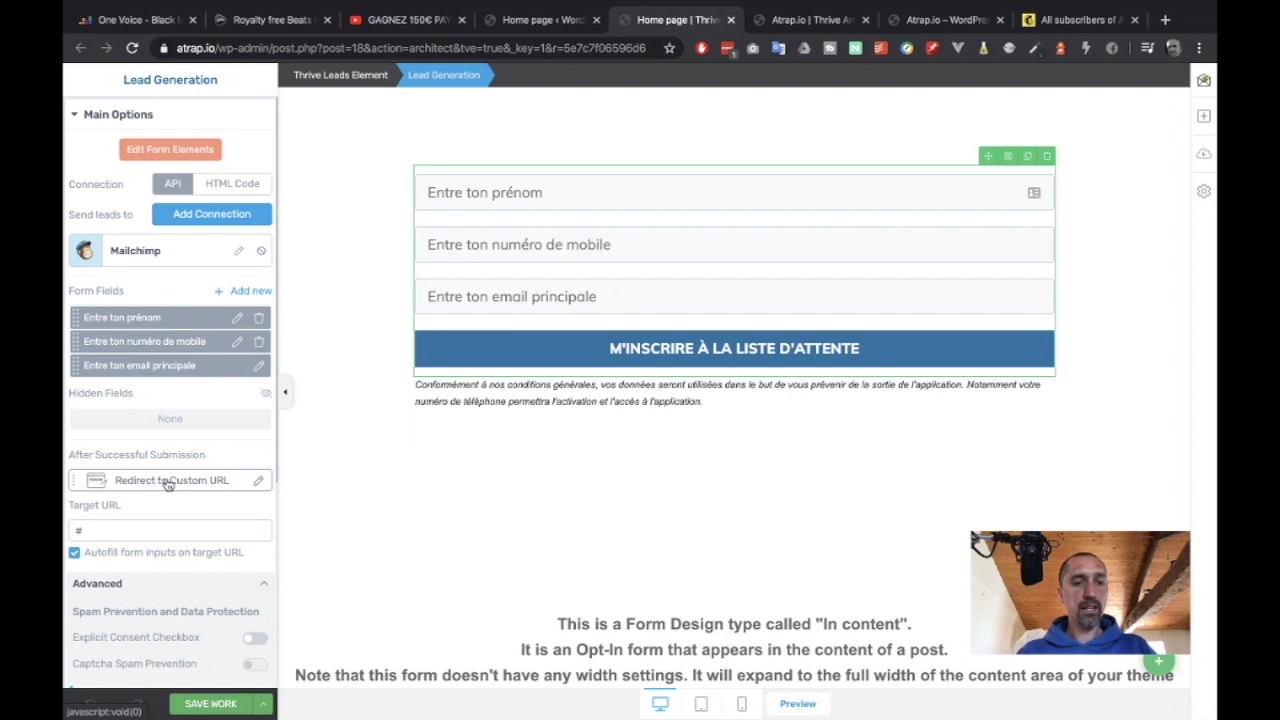
left_click(208, 484)
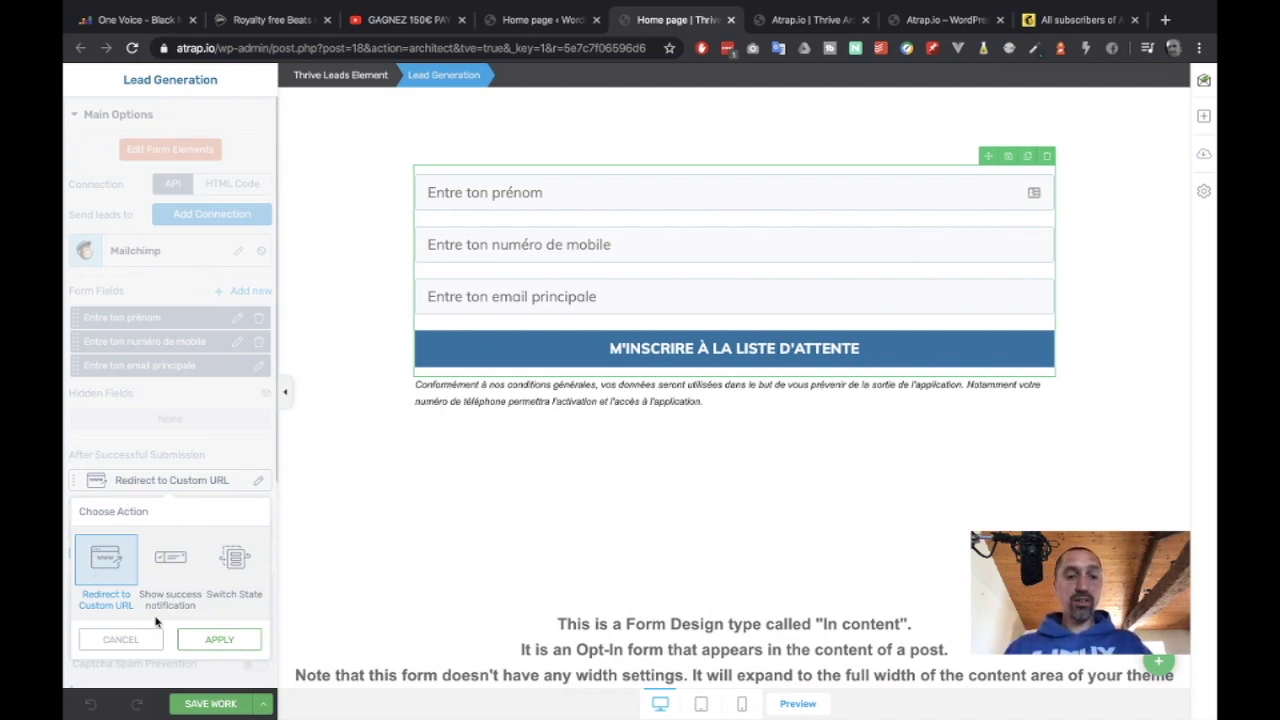
left_click(209, 640)
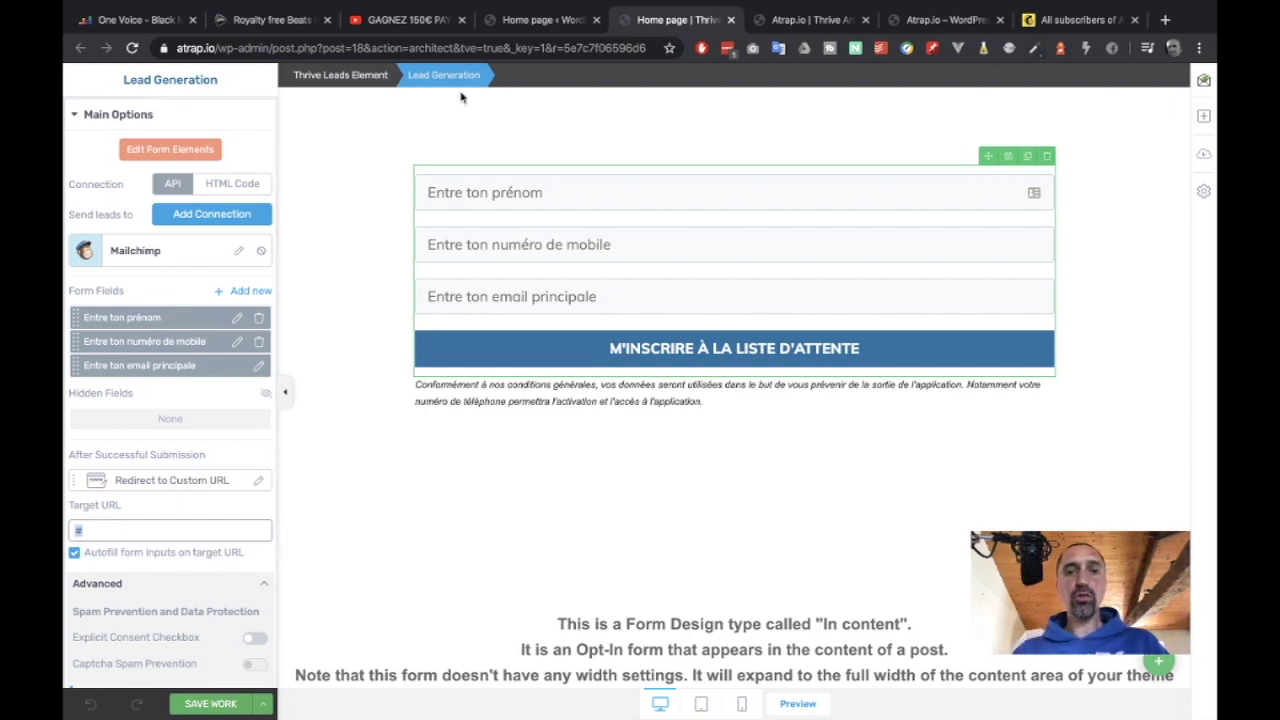
left_click(540, 19)
Start a new WordPress page titled 'Thanks'.
mouse_move(124, 206)
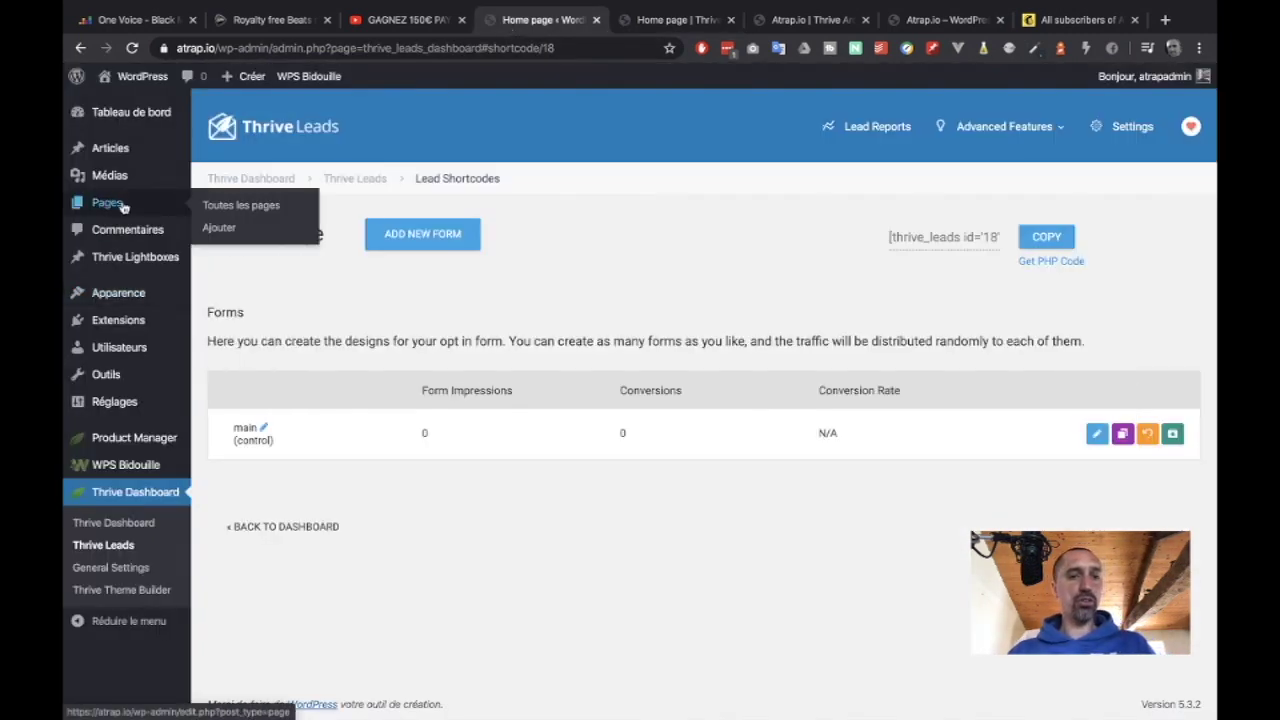
left_click(251, 206)
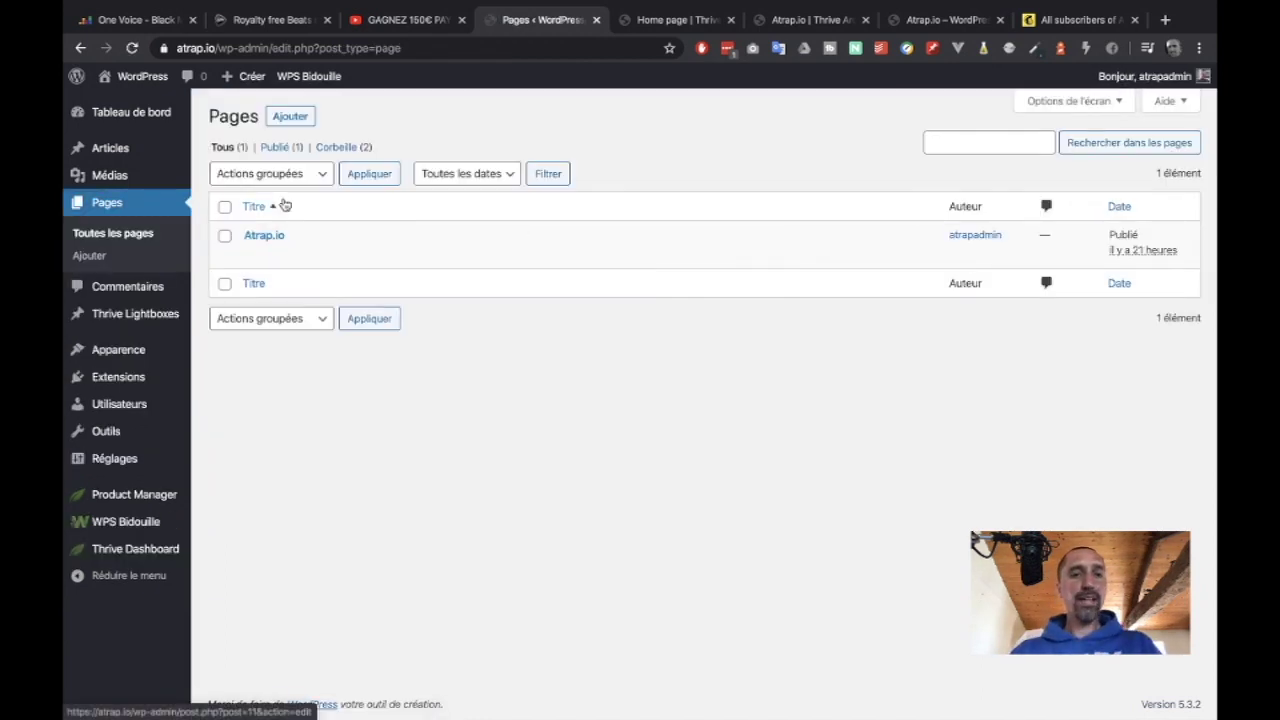
left_click(296, 117)
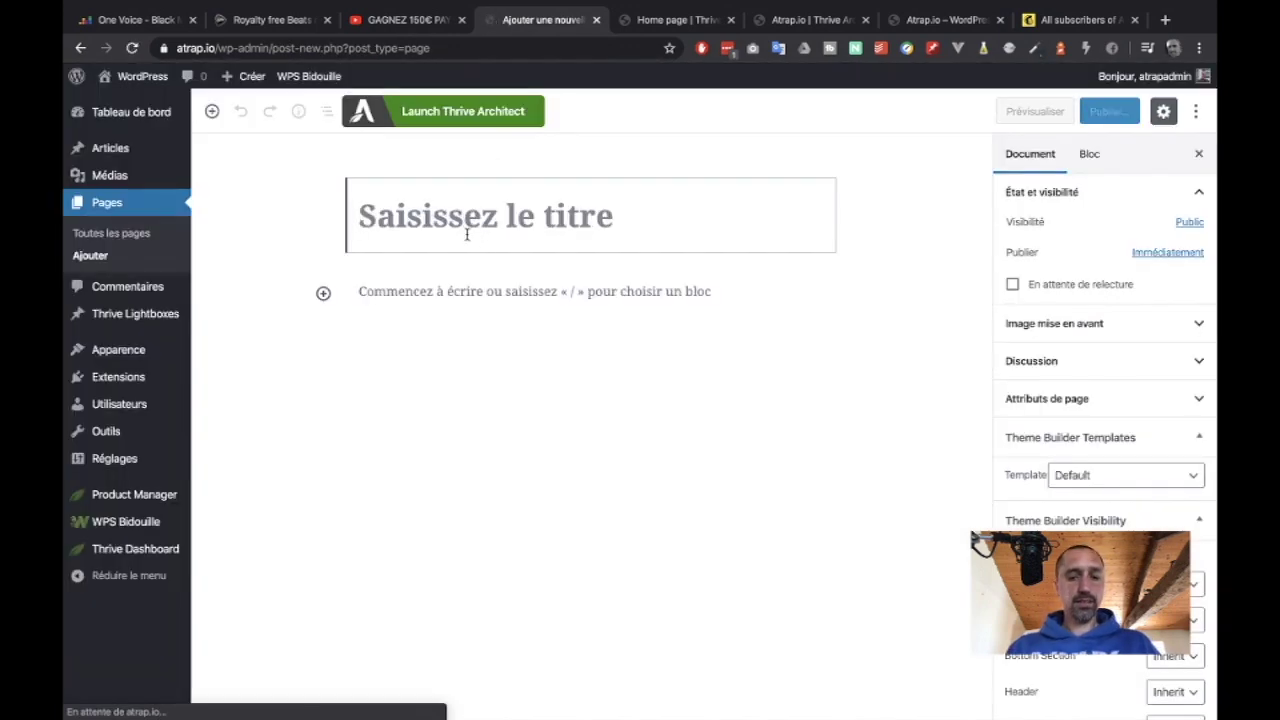
type("Thrn")
key("BackSpace")
key("BackSpace")
type("an")
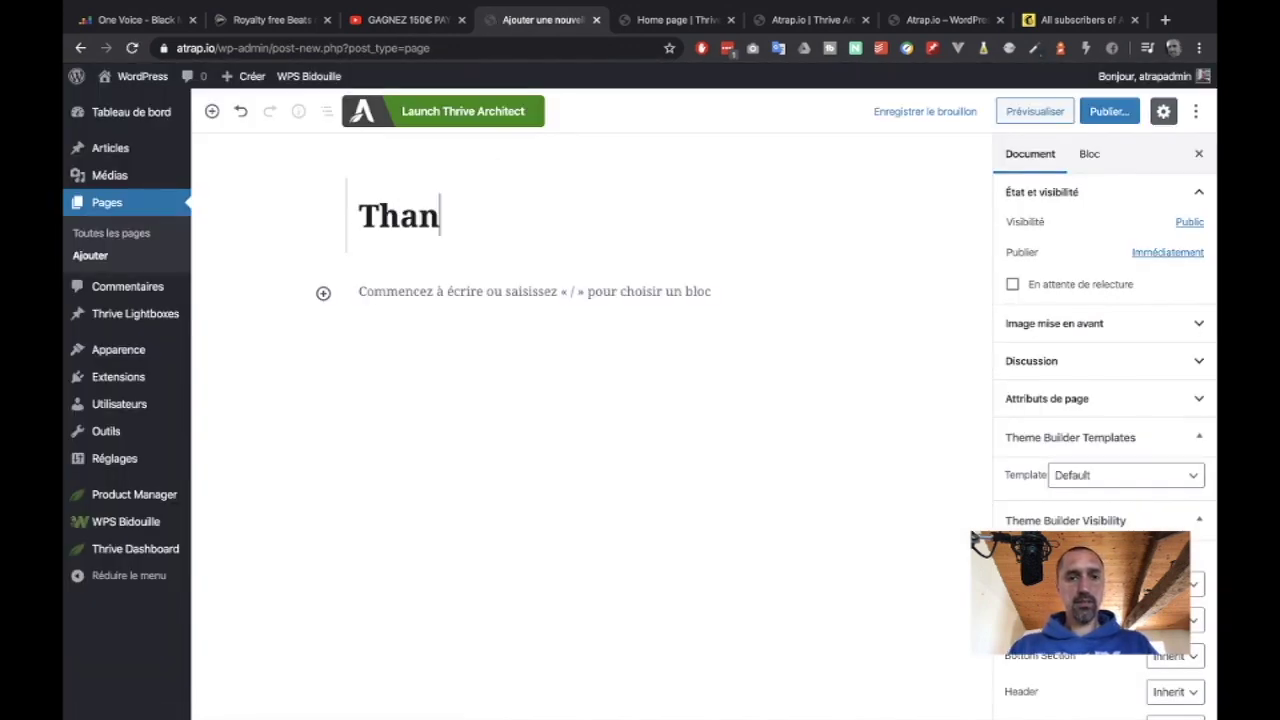
type("hs")
key("BackSpace")
key("BackSpace")
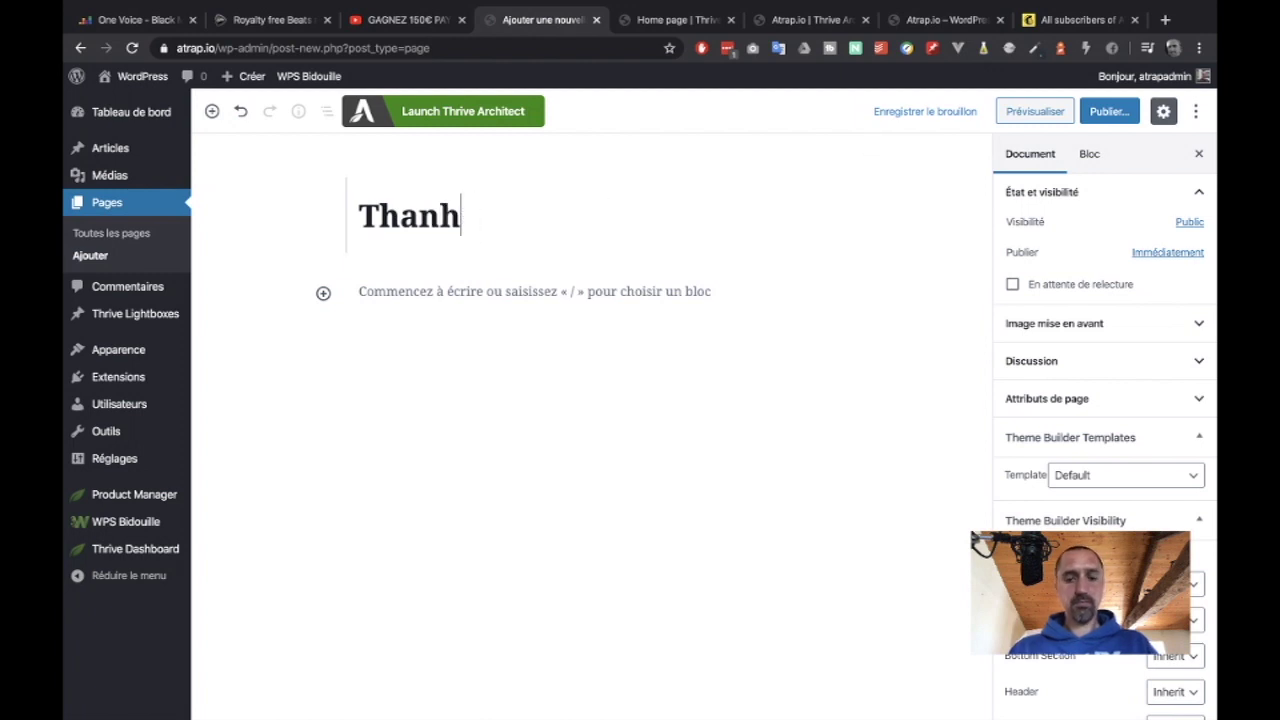
type("ks")
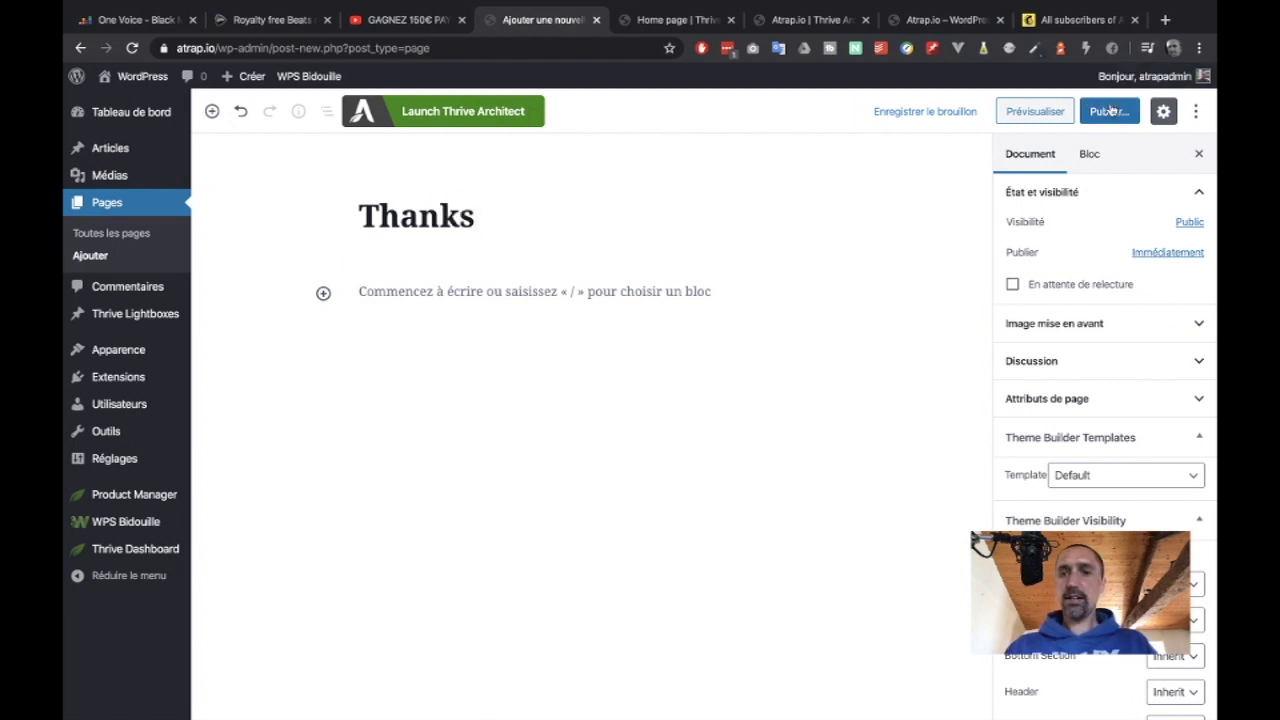
Publish the Thanks page and view it live at /thanks/.
left_click(1109, 111)
left_click(1110, 114)
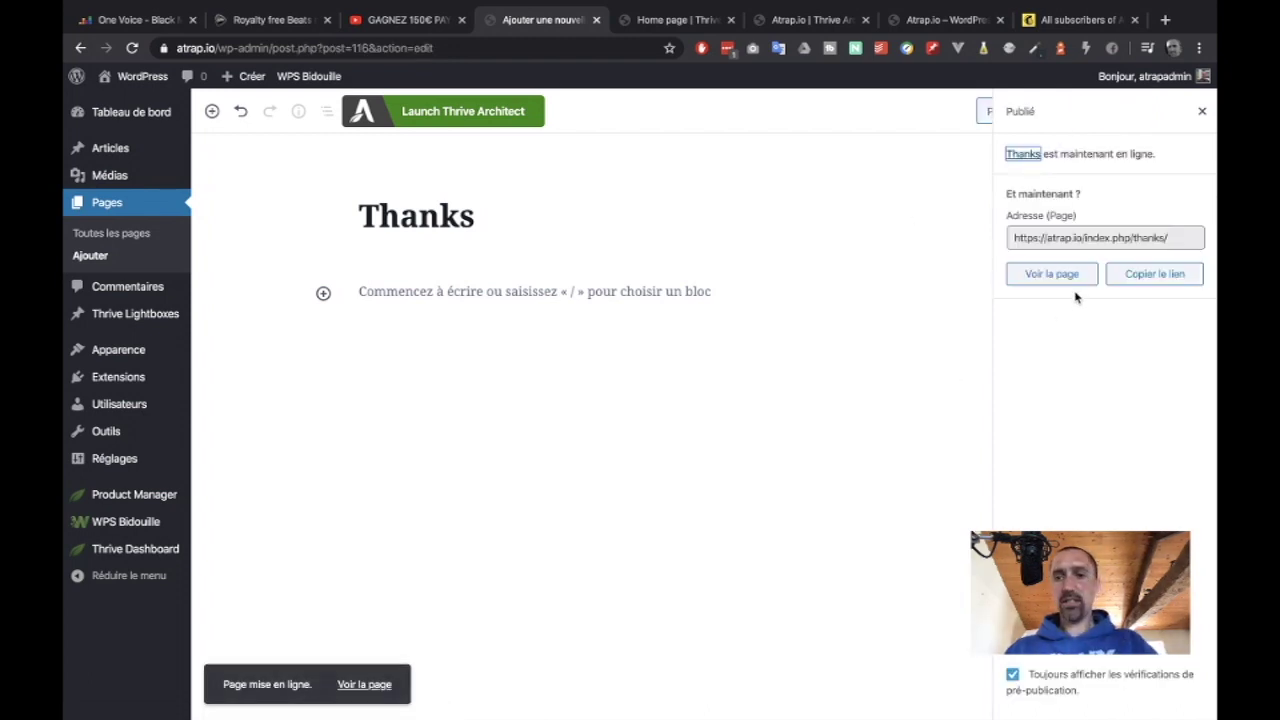
left_click(1053, 276)
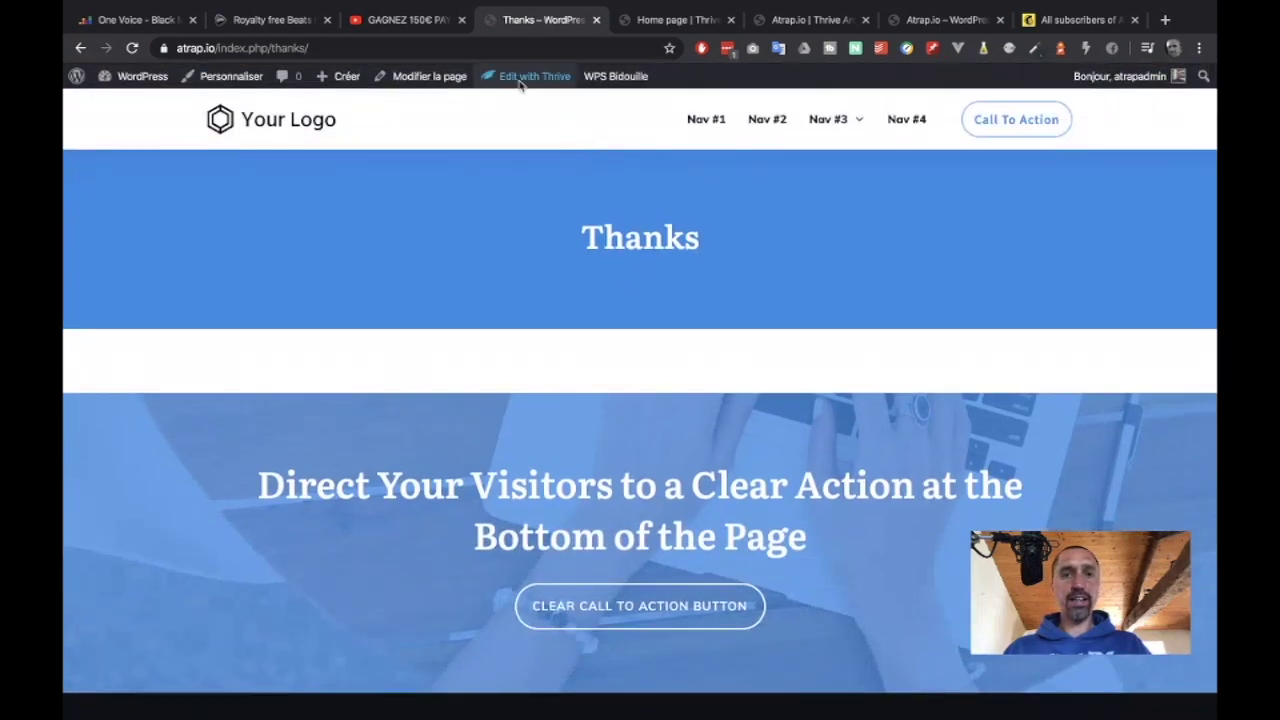
Choose Edit with Thrive Architect from the admin bar for the Thanks page.
mouse_move(519, 88)
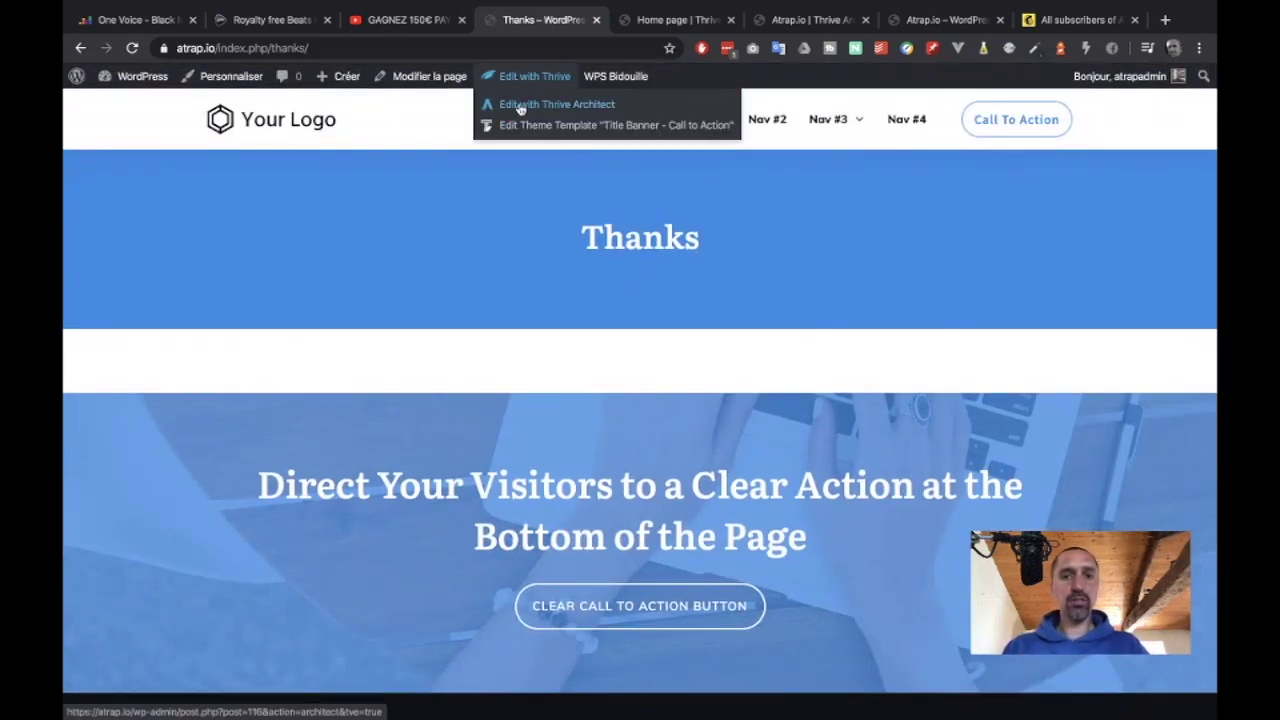
left_click(520, 108)
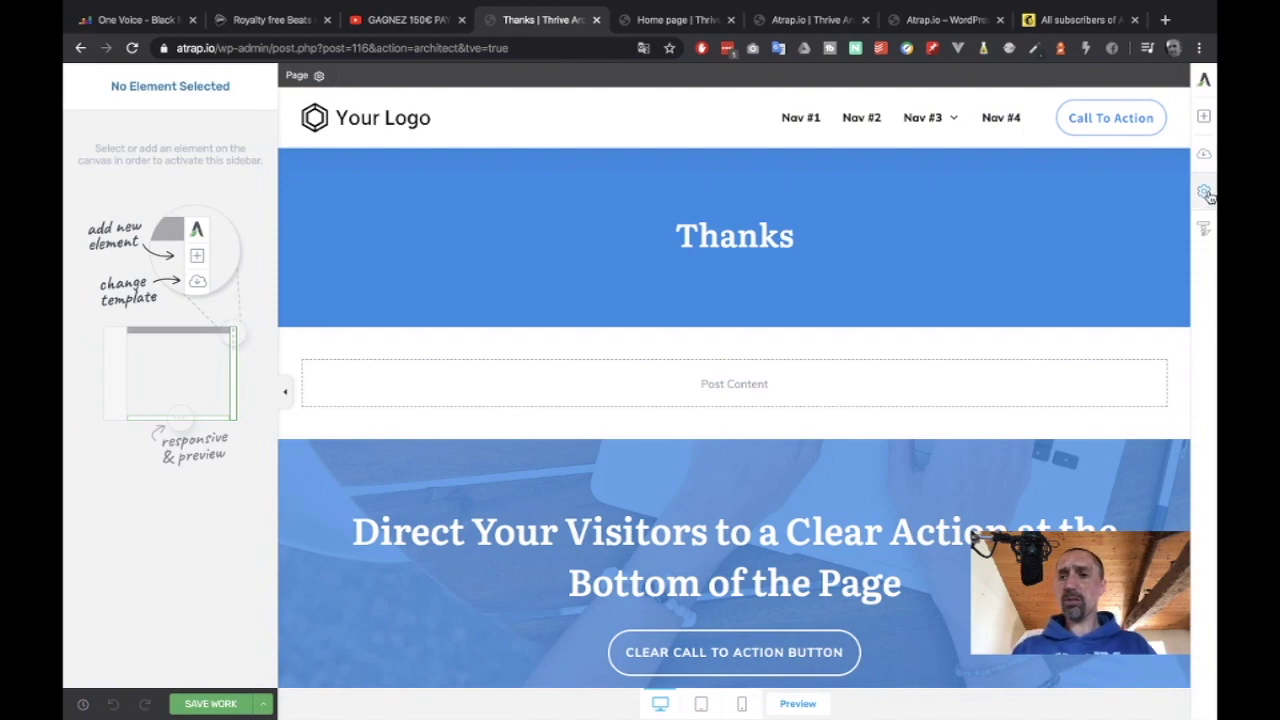
Apply the Blank Page template from the Blank landing page set to the Thanks page.
left_click(1204, 153)
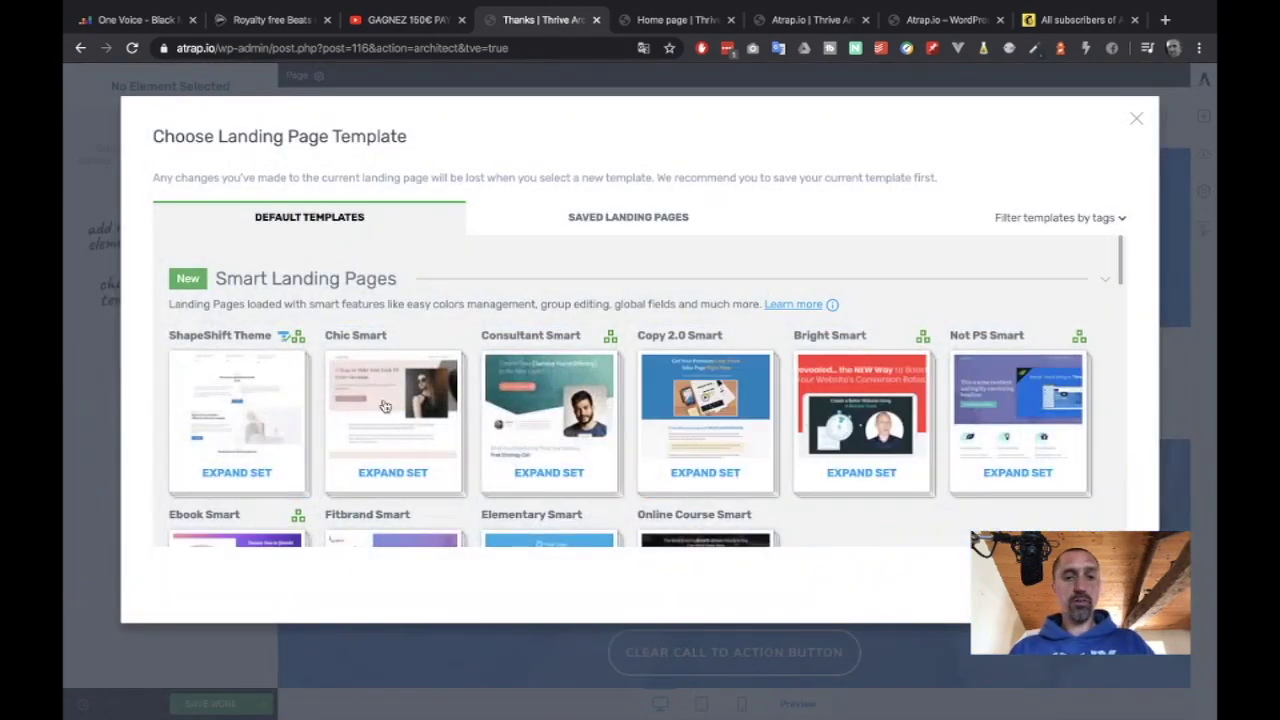
scroll(385, 405, "down", 10)
scroll(385, 405, "up", 2)
scroll(385, 405, "up", 10)
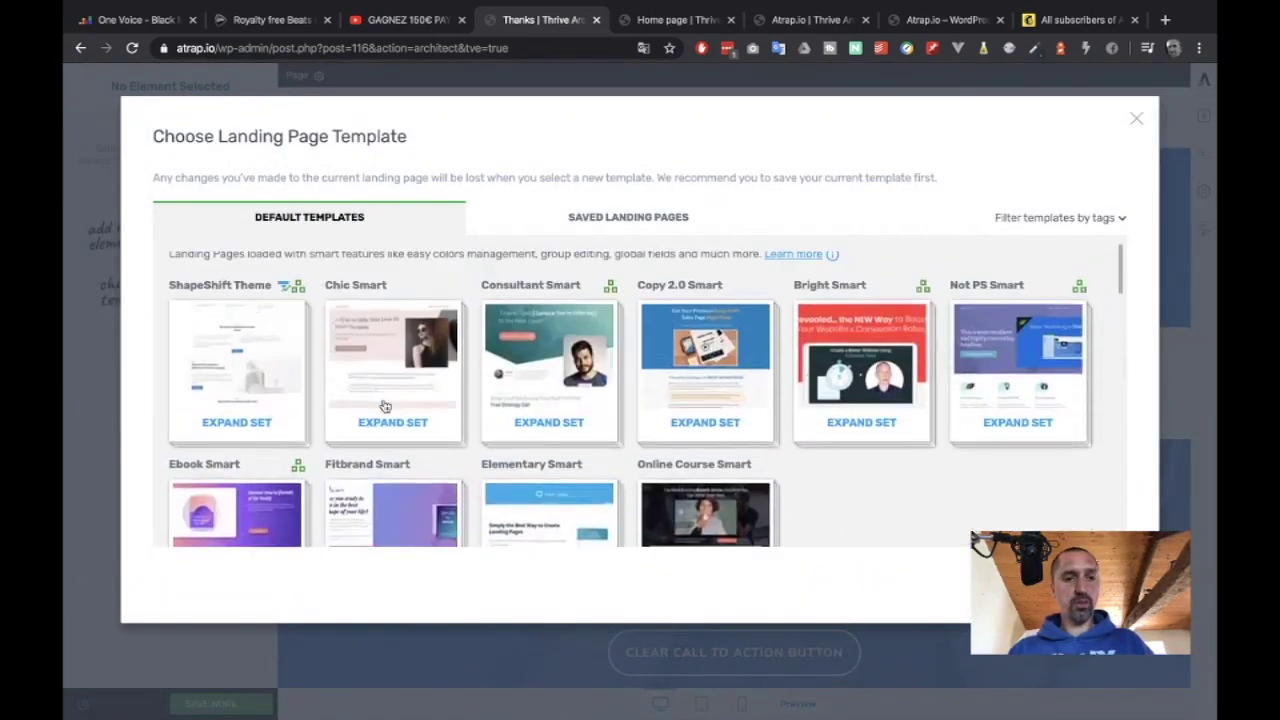
scroll(385, 405, "down", 11)
scroll(385, 405, "up", 9)
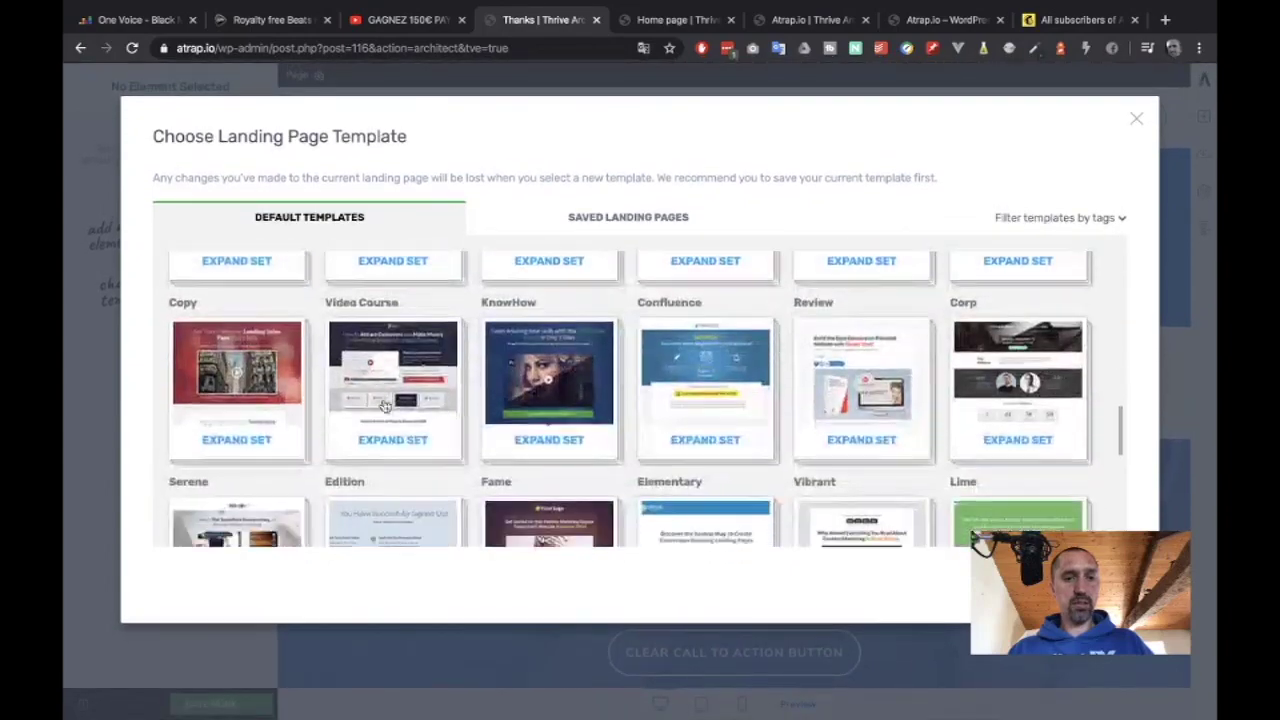
scroll(385, 405, "down", 15)
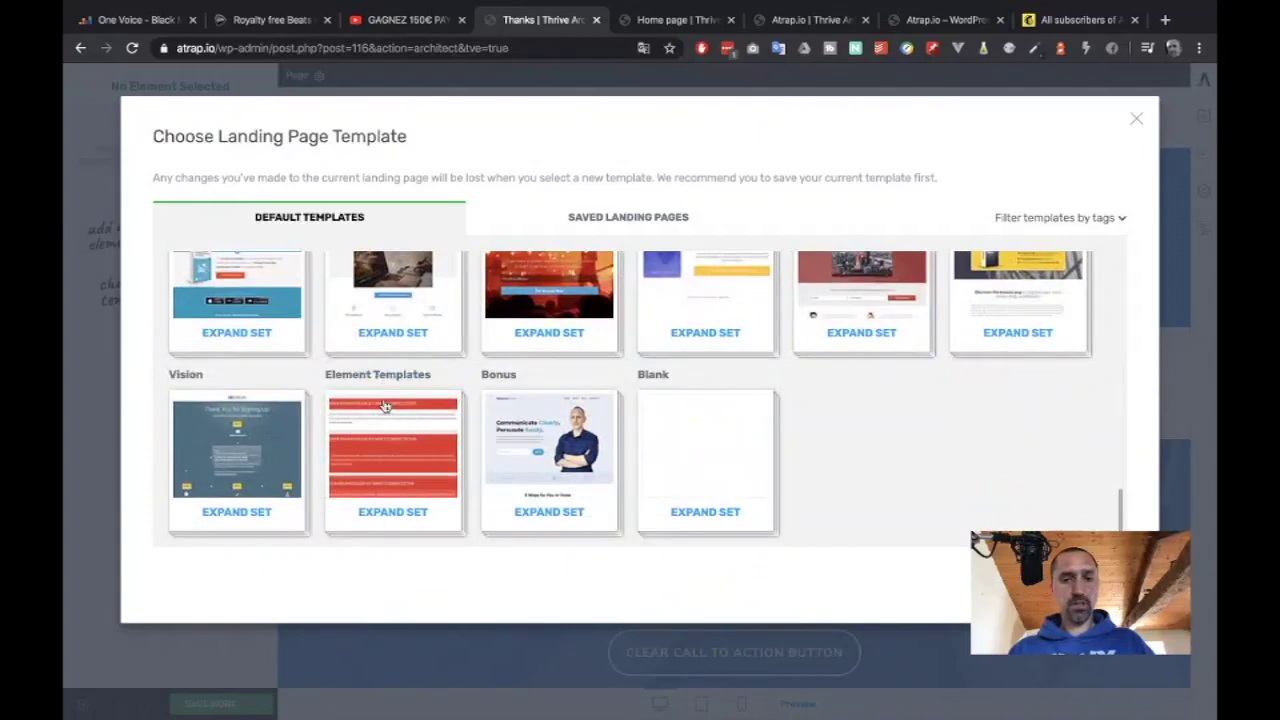
left_click(674, 434)
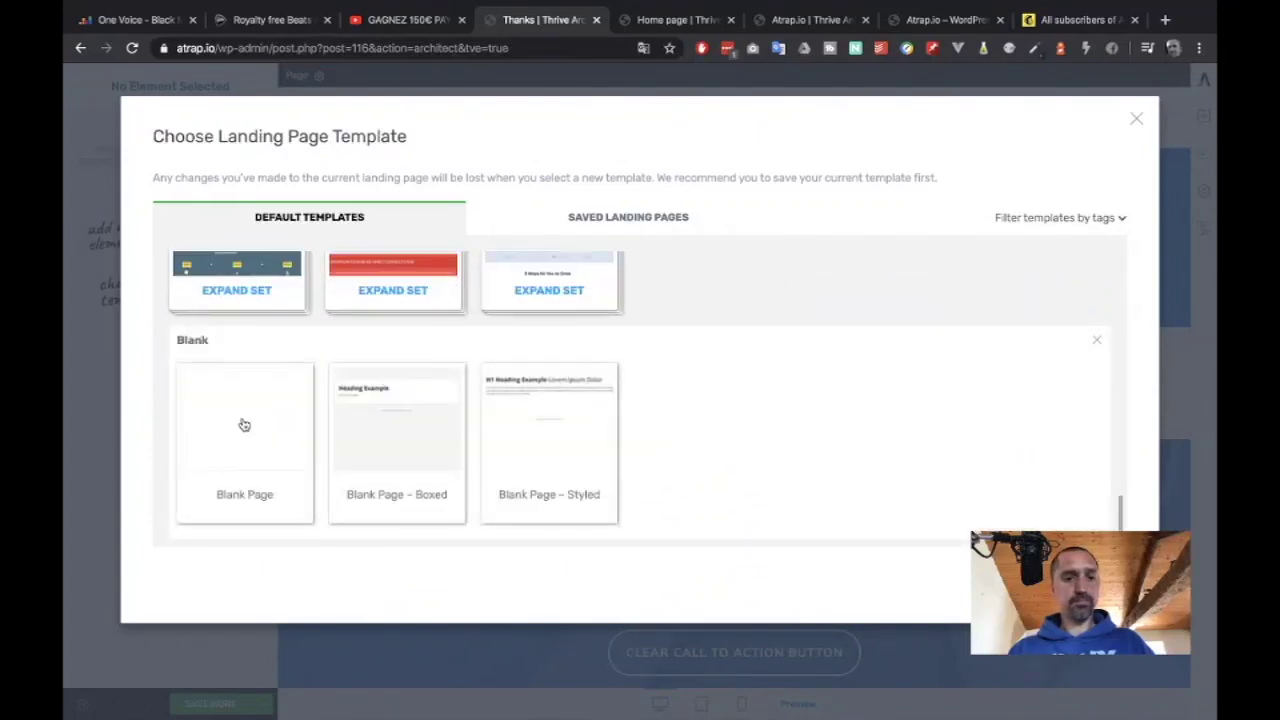
left_click(244, 425)
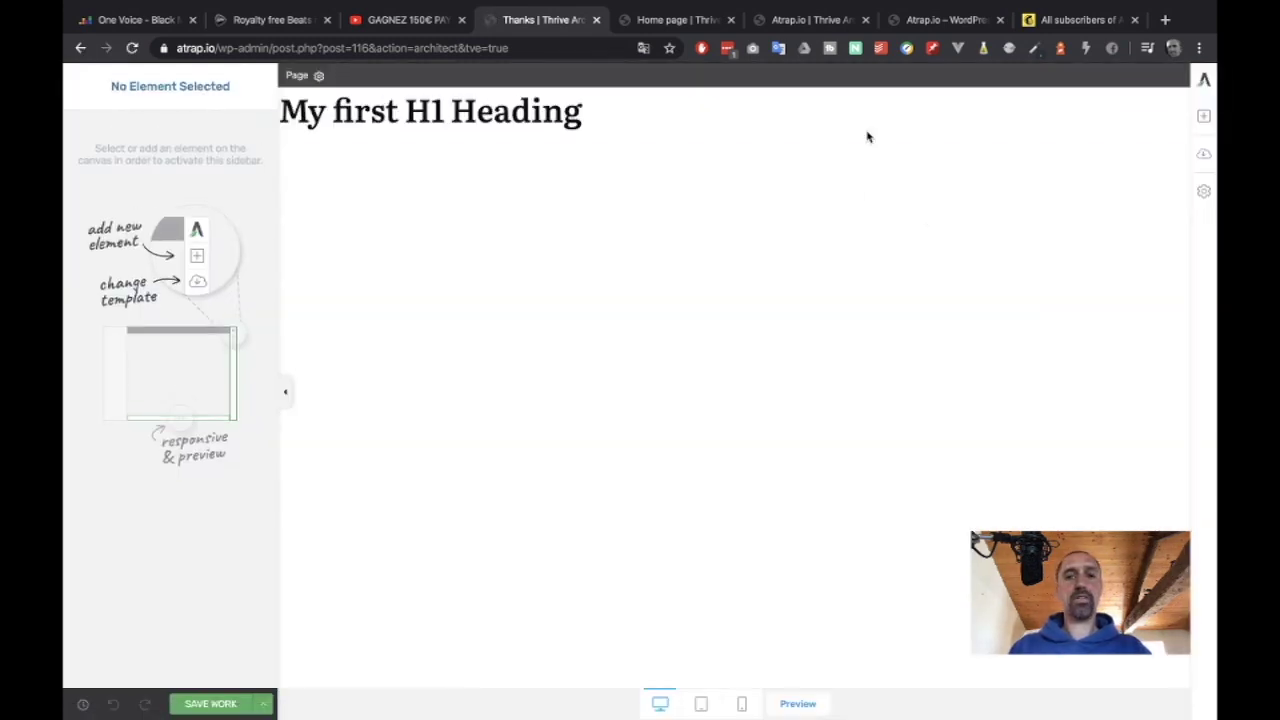
Delete the sample H1 and add a Background Section containing a Text element.
left_click(1182, 97)
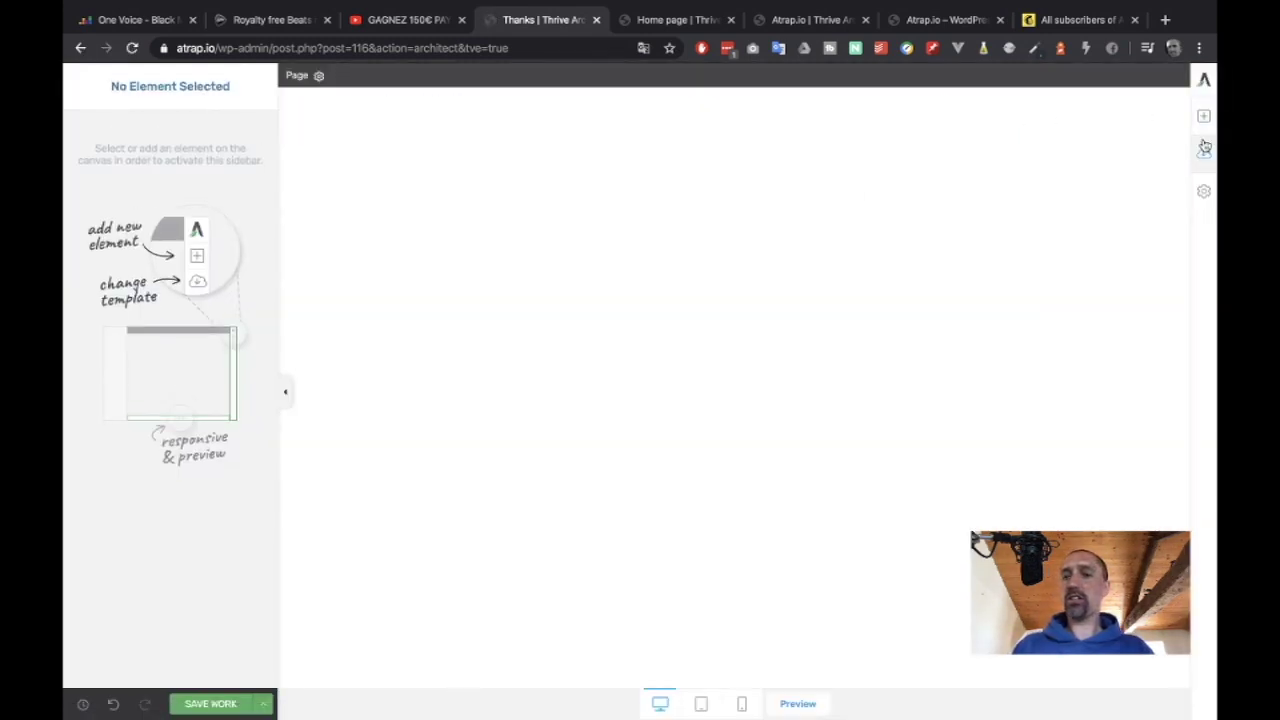
left_click(1204, 120)
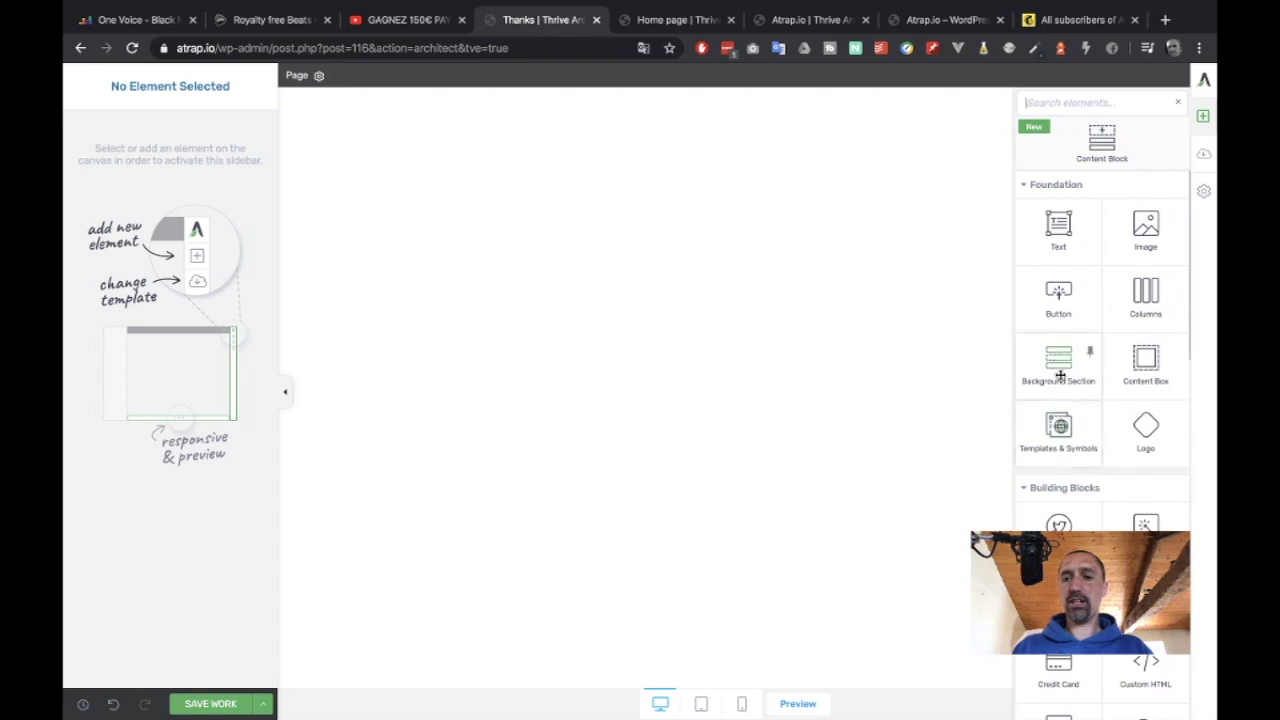
left_click_drag(1060, 350, 1060, 377)
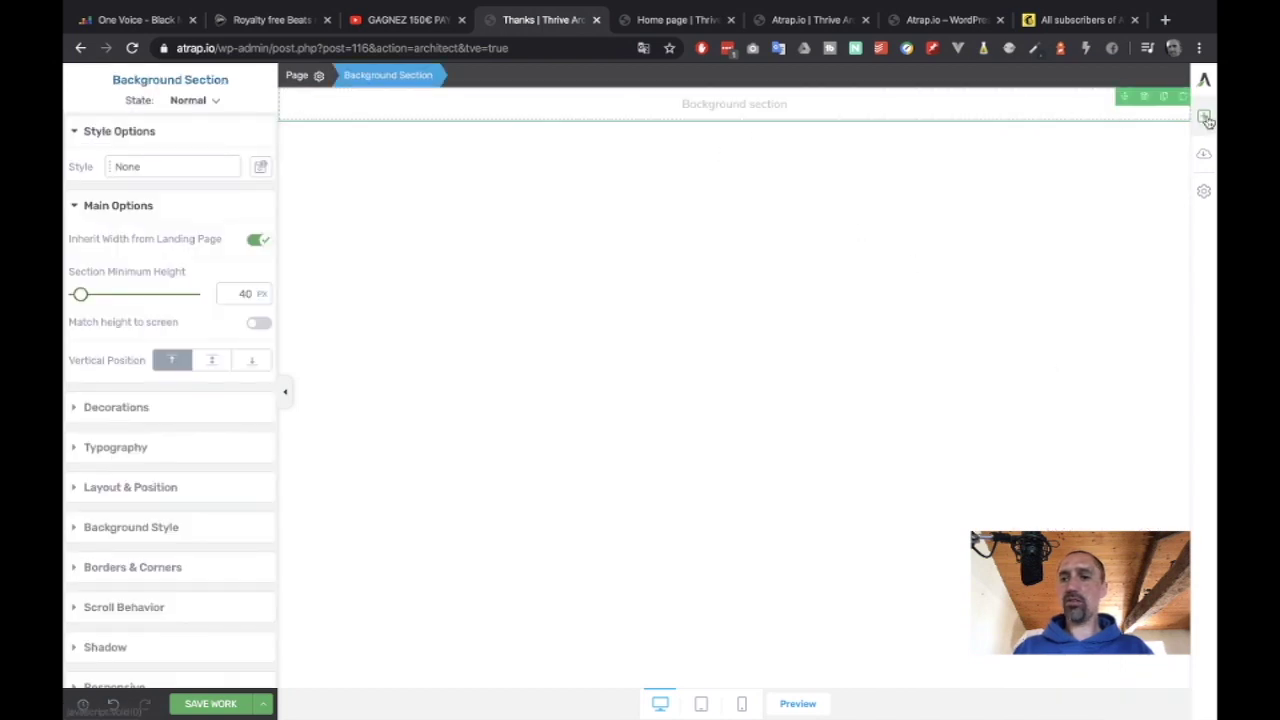
left_click(1204, 117)
left_click_drag(1030, 238, 785, 120)
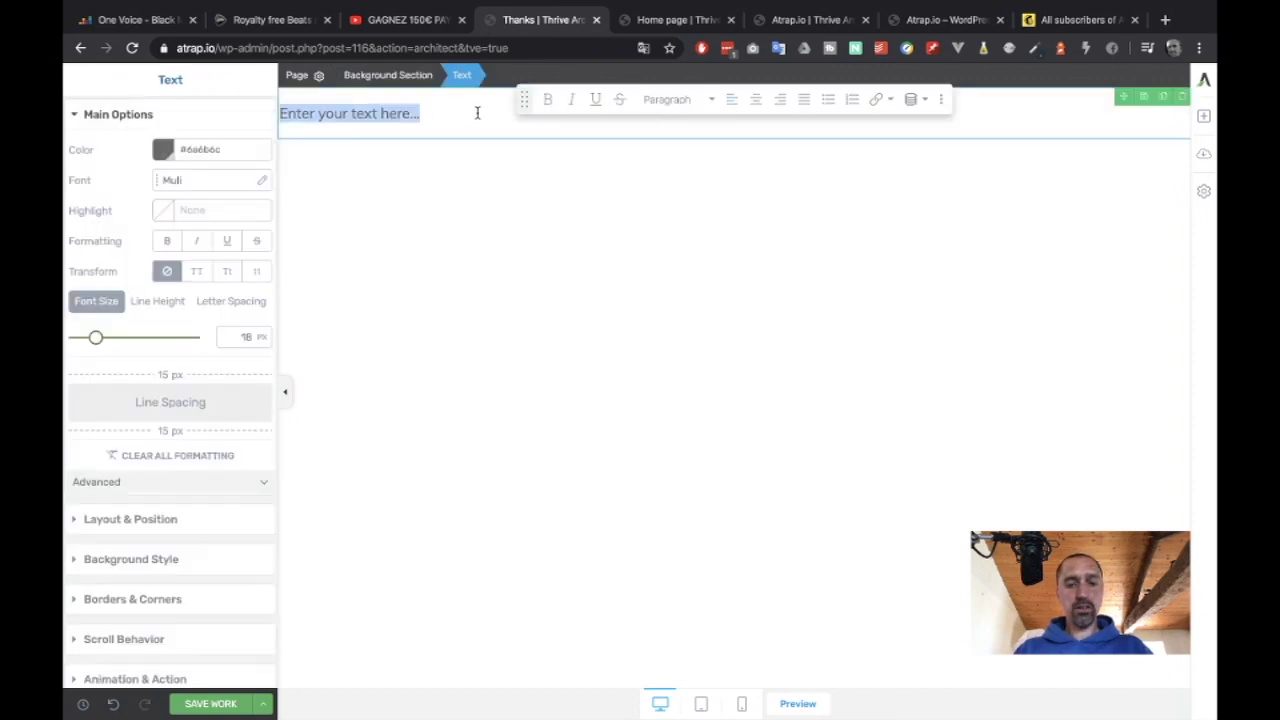
Type 'Félicitations' followed by a clapping-hands emoji.
type("c")
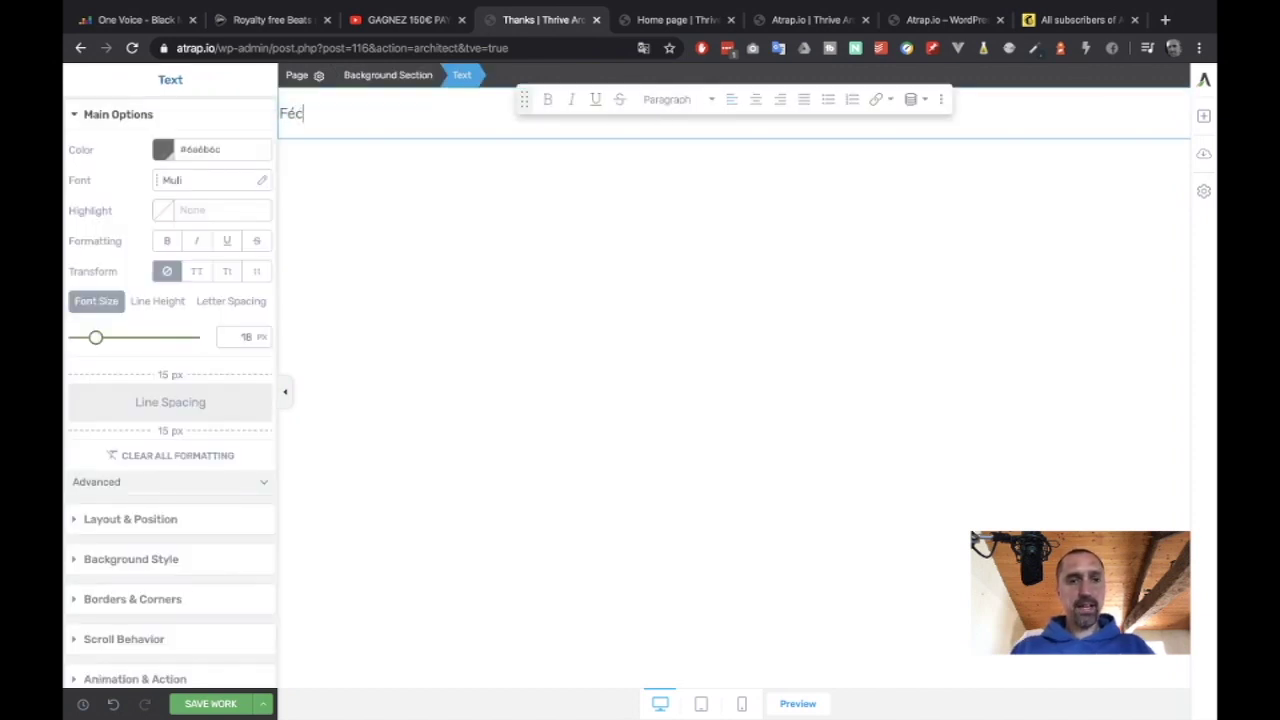
key("BackSpace")
type("licitations")
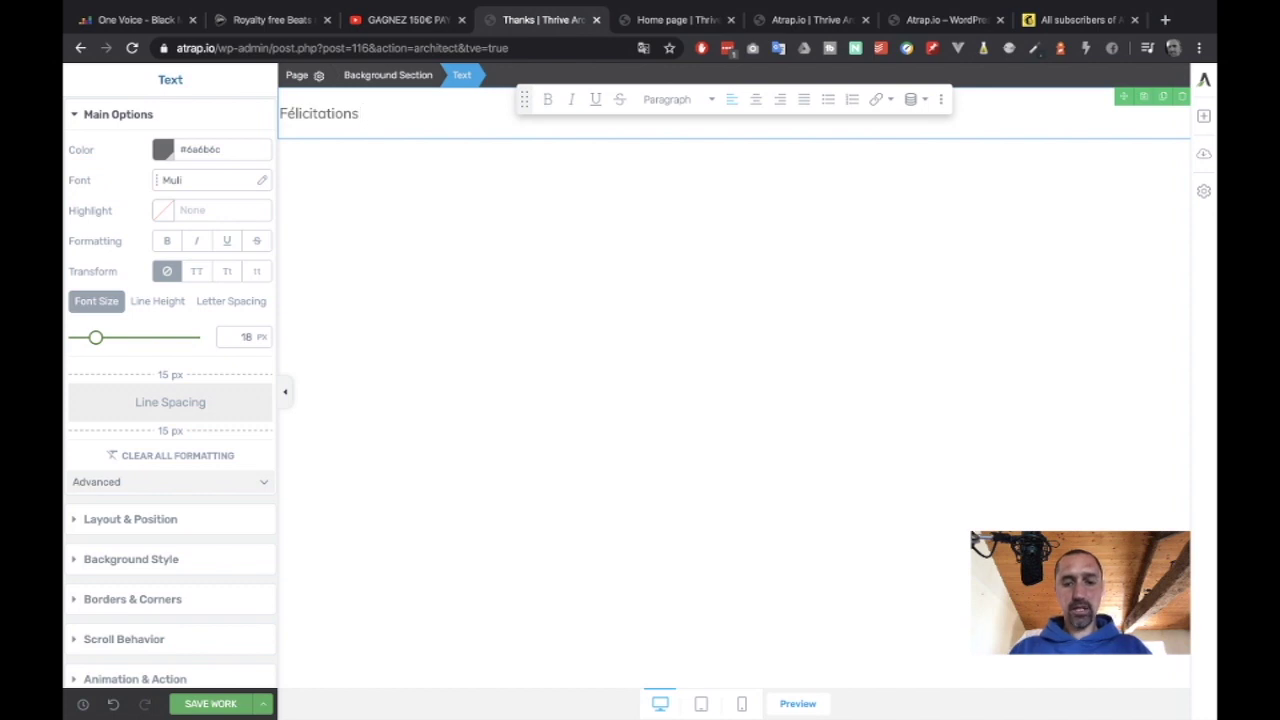
key("super+v")
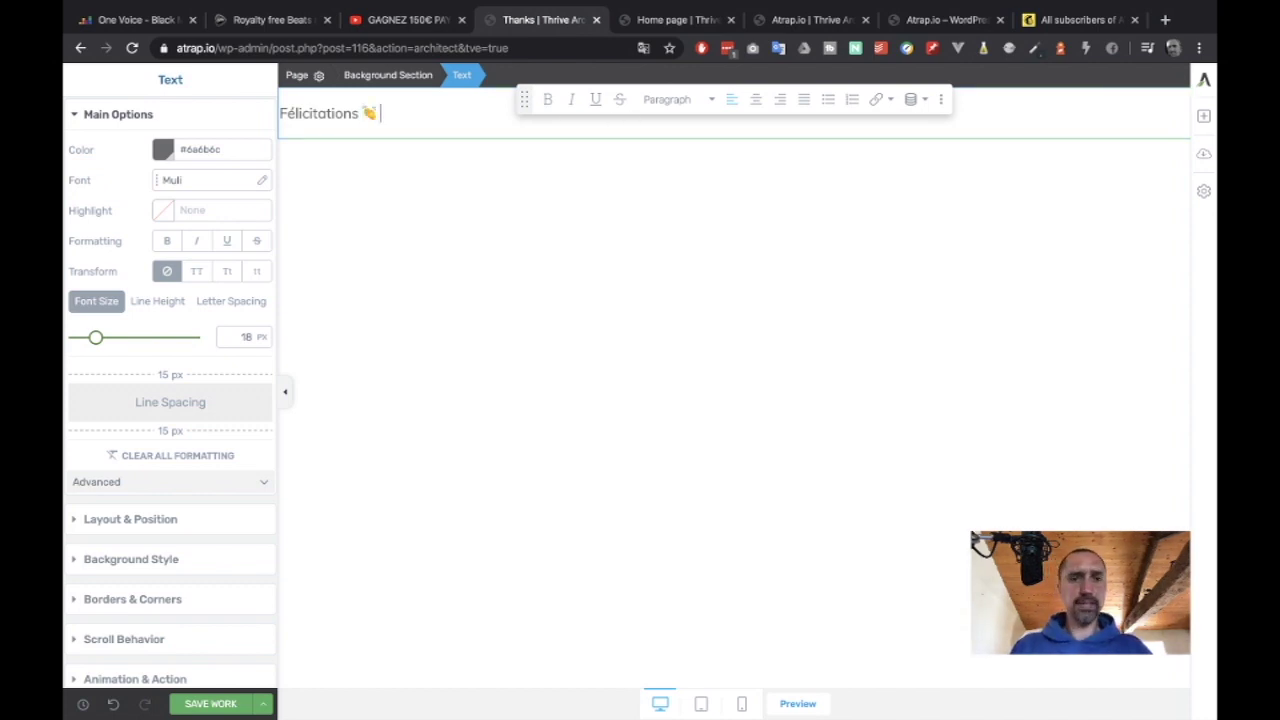
Make the Félicitations text a centred, uppercase Heading 1.
left_click(692, 101)
left_click(687, 244)
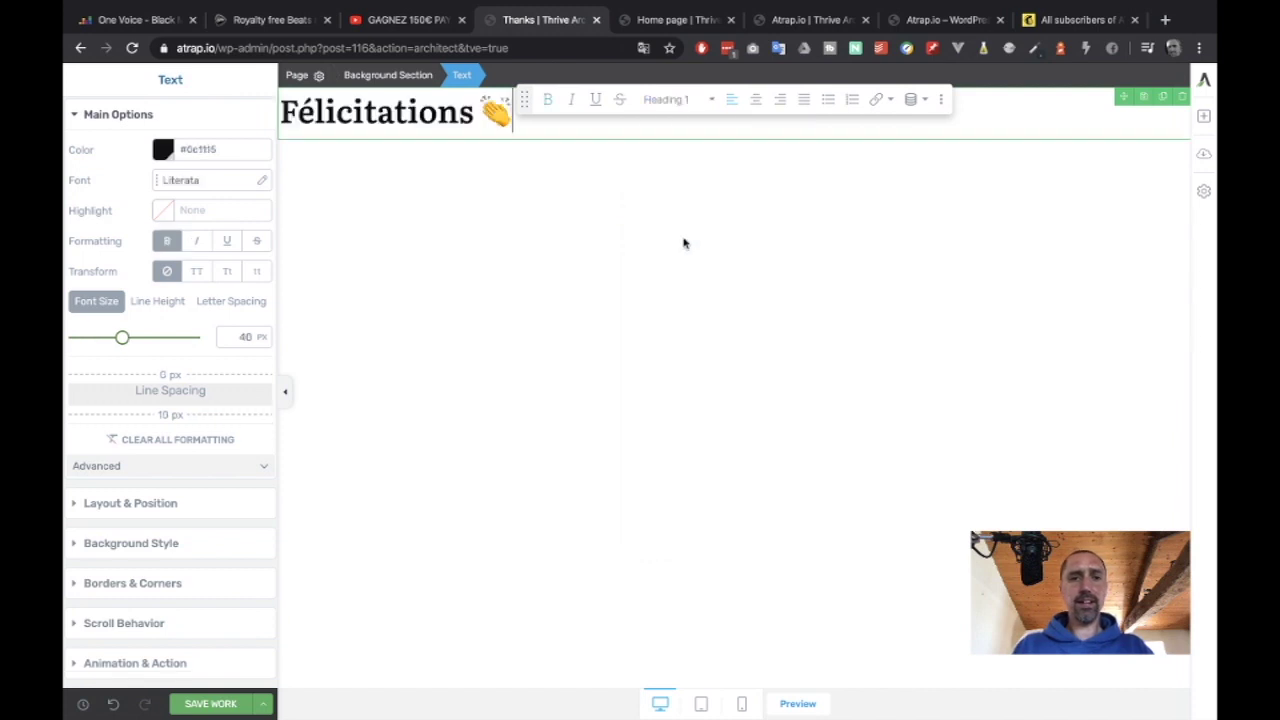
left_click(757, 99)
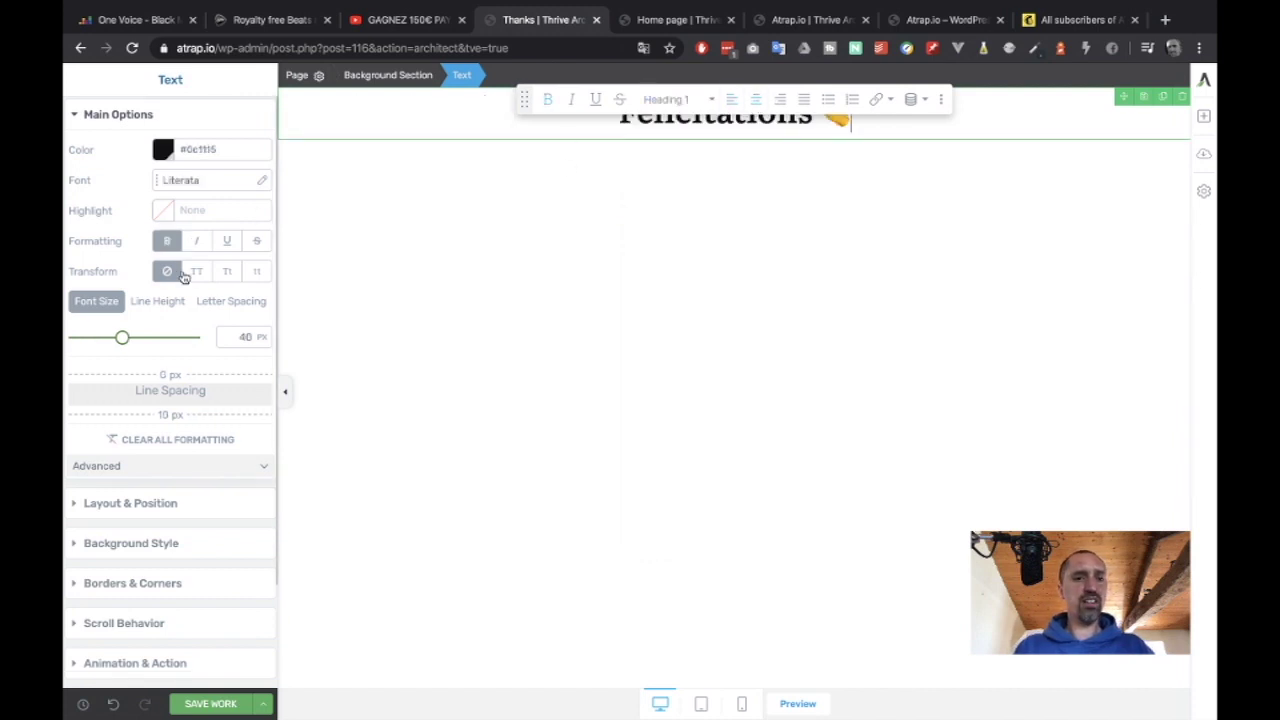
left_click(197, 271)
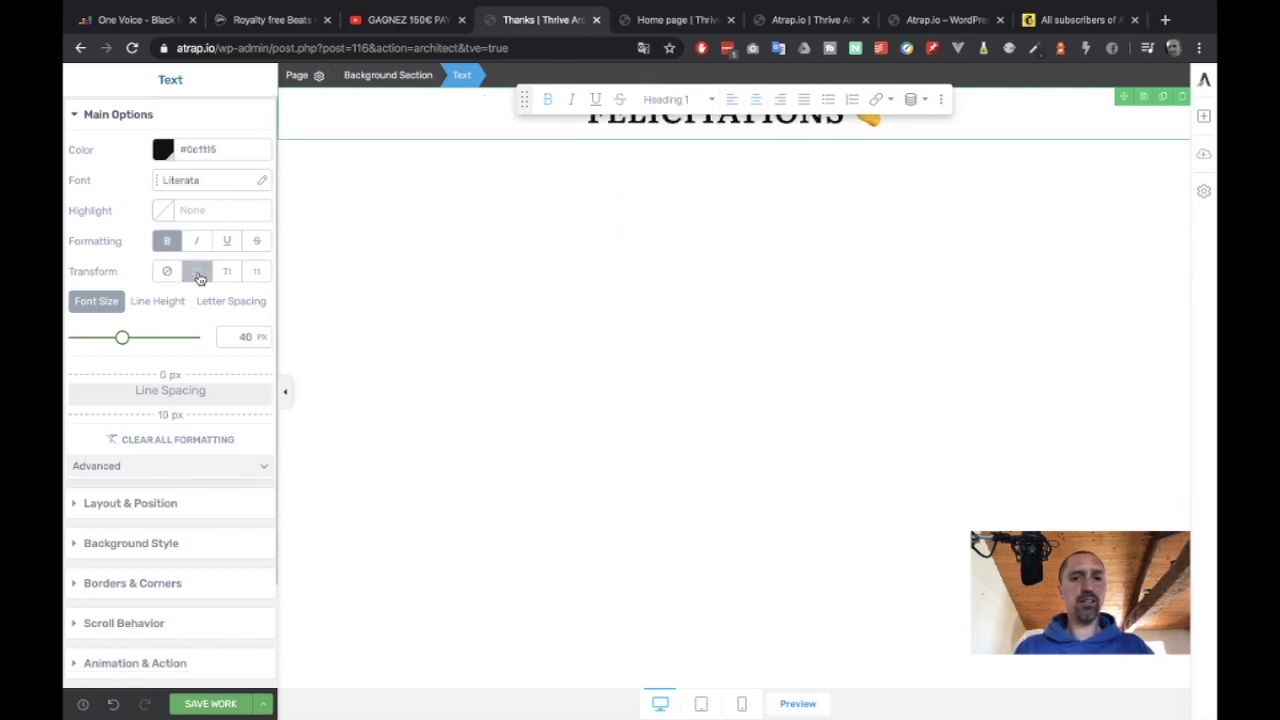
left_click(209, 184)
left_click(453, 239)
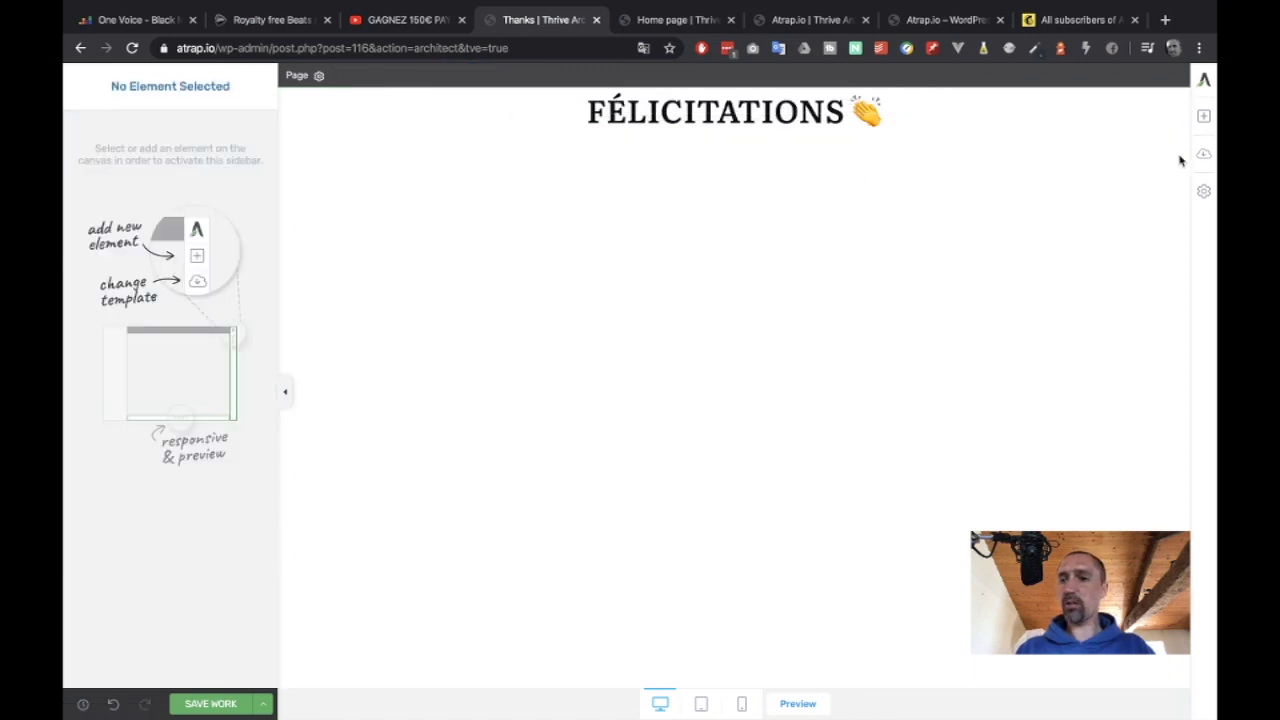
left_click(1203, 191)
Set the all-elements typography font to Google Fonts Lato, including its italic version.
left_click(1060, 129)
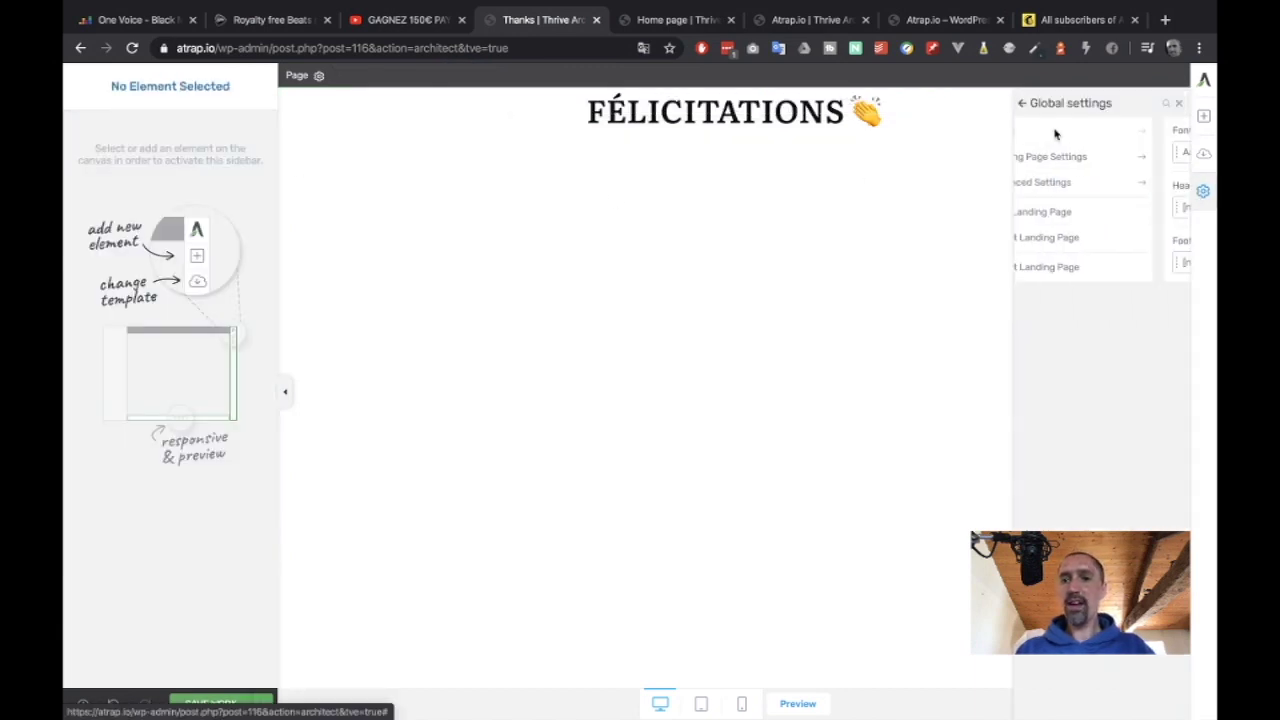
left_click(1057, 155)
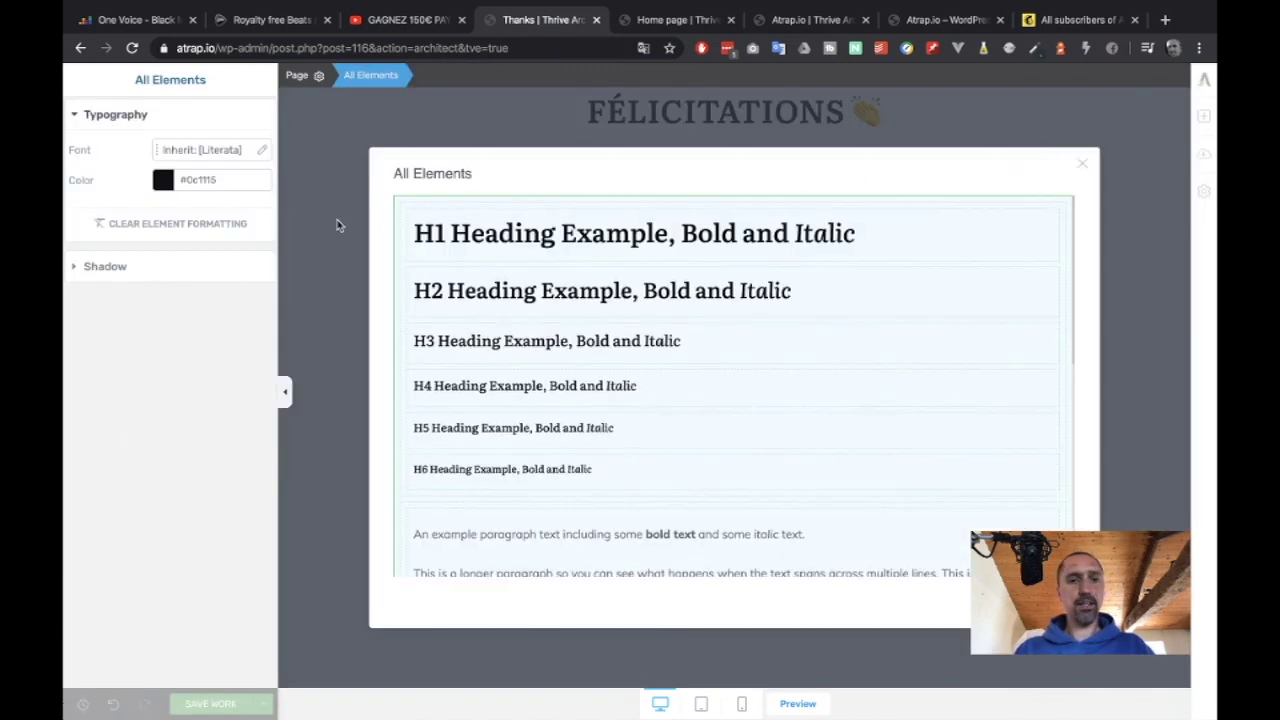
left_click(200, 150)
left_click(147, 208)
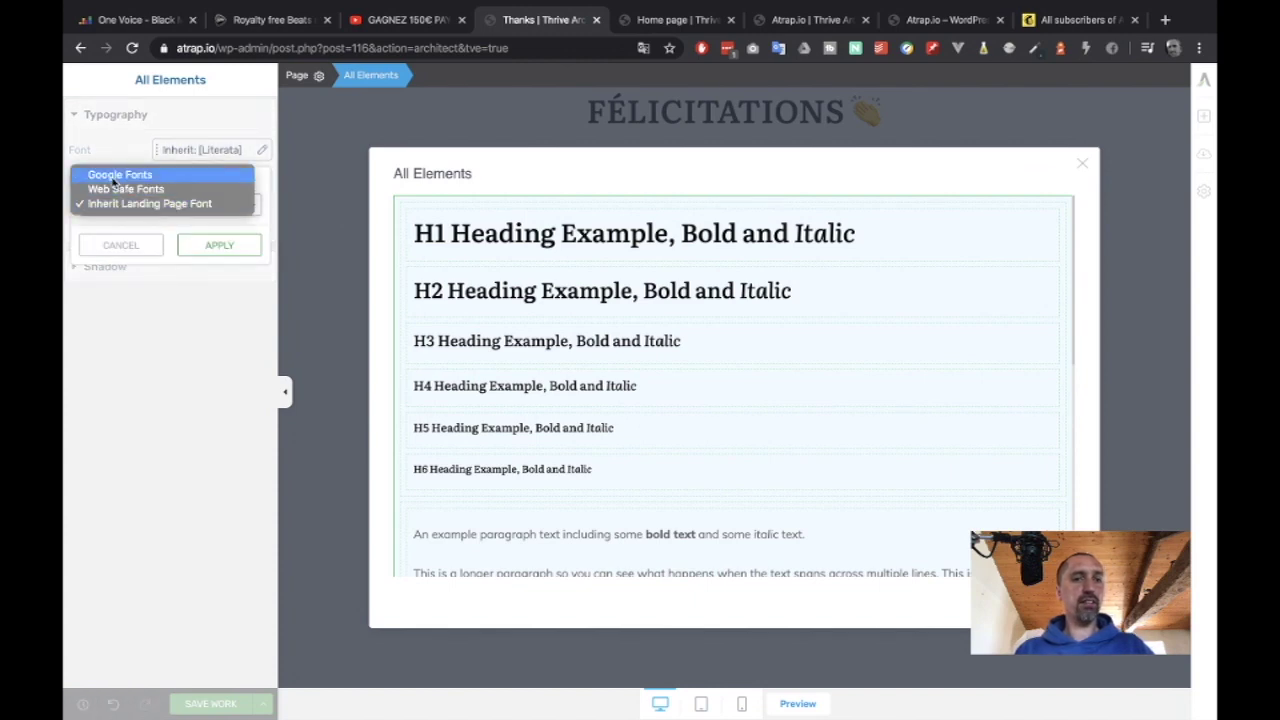
left_click(116, 176)
left_click(154, 258)
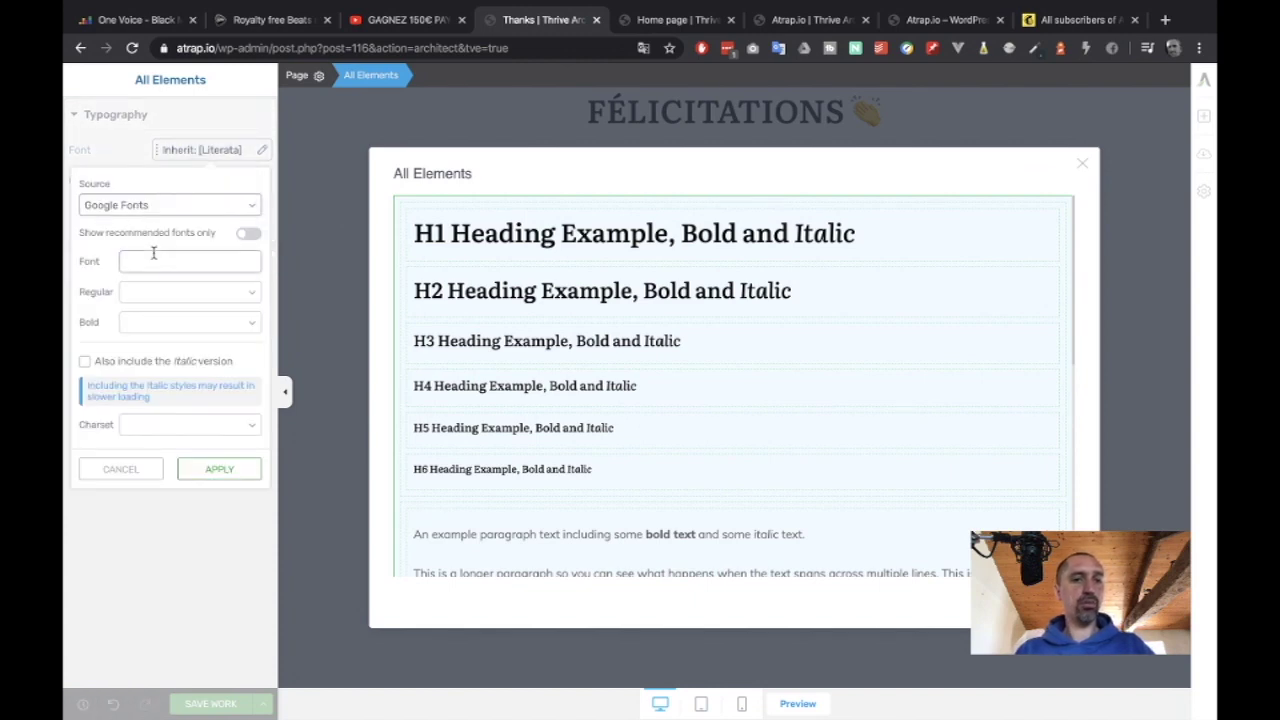
type("La")
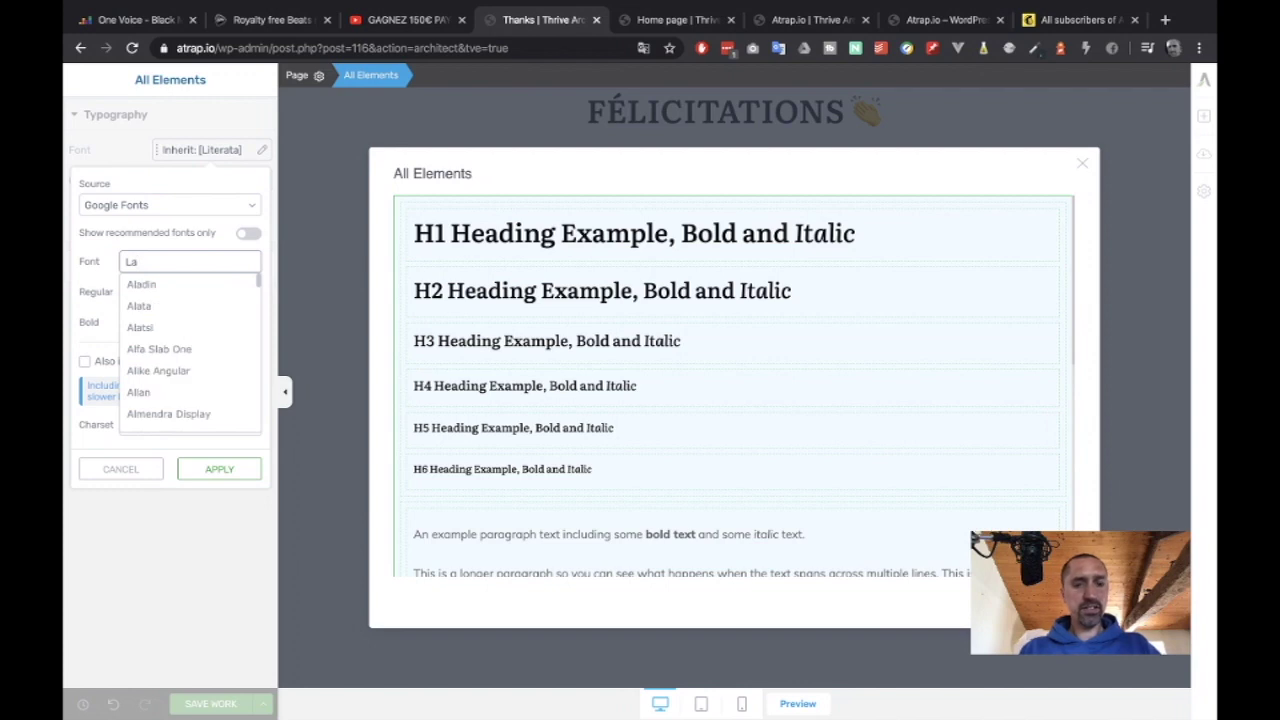
type("to")
left_click(150, 285)
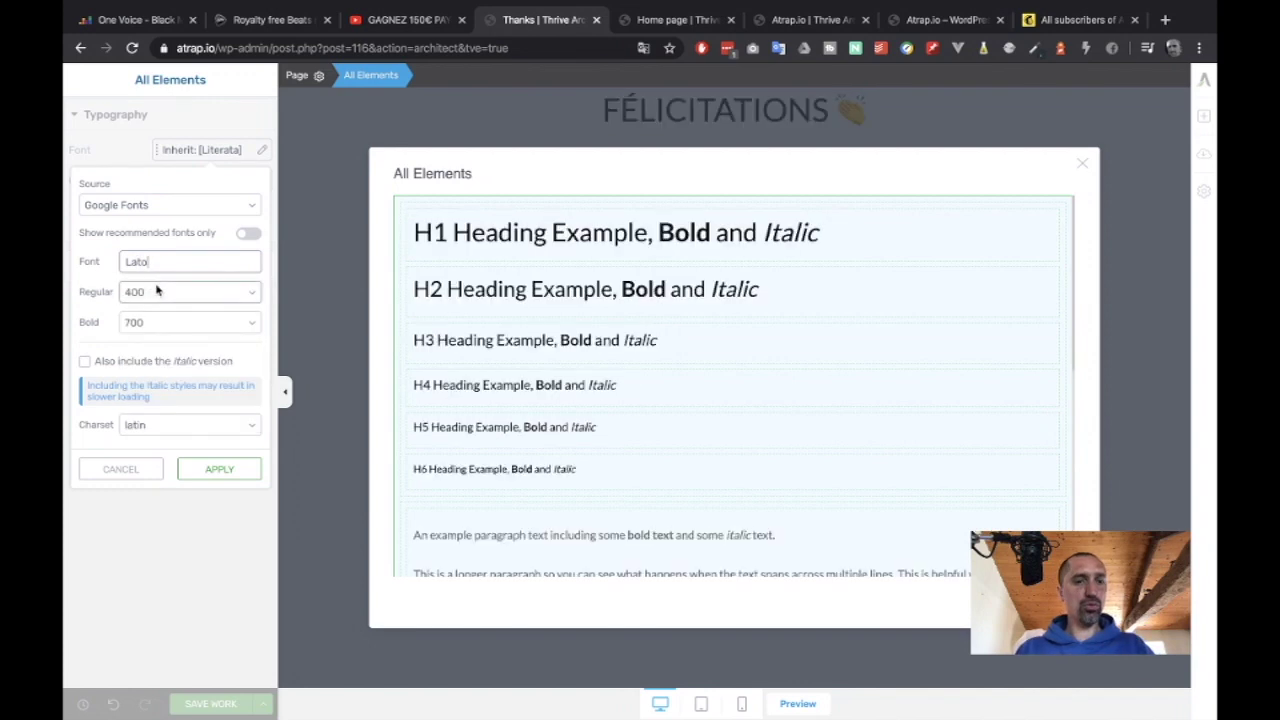
left_click(116, 368)
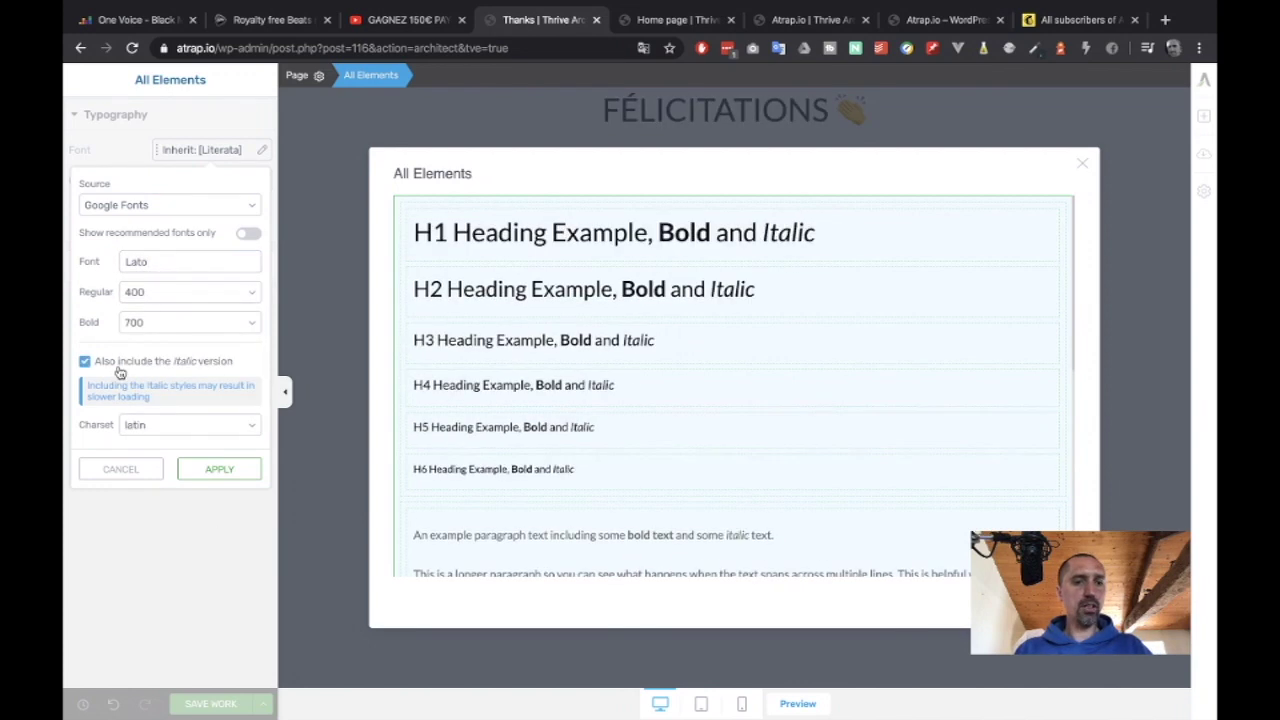
left_click(208, 474)
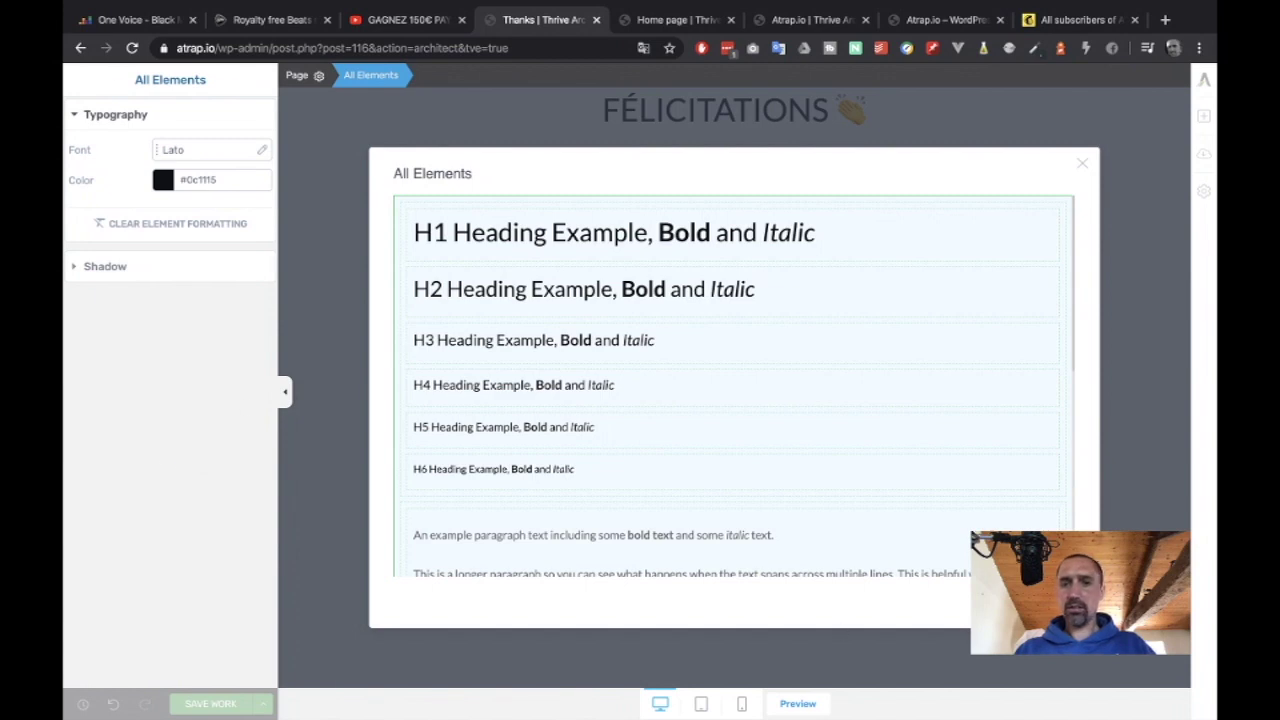
key("Escape")
left_click(715, 110)
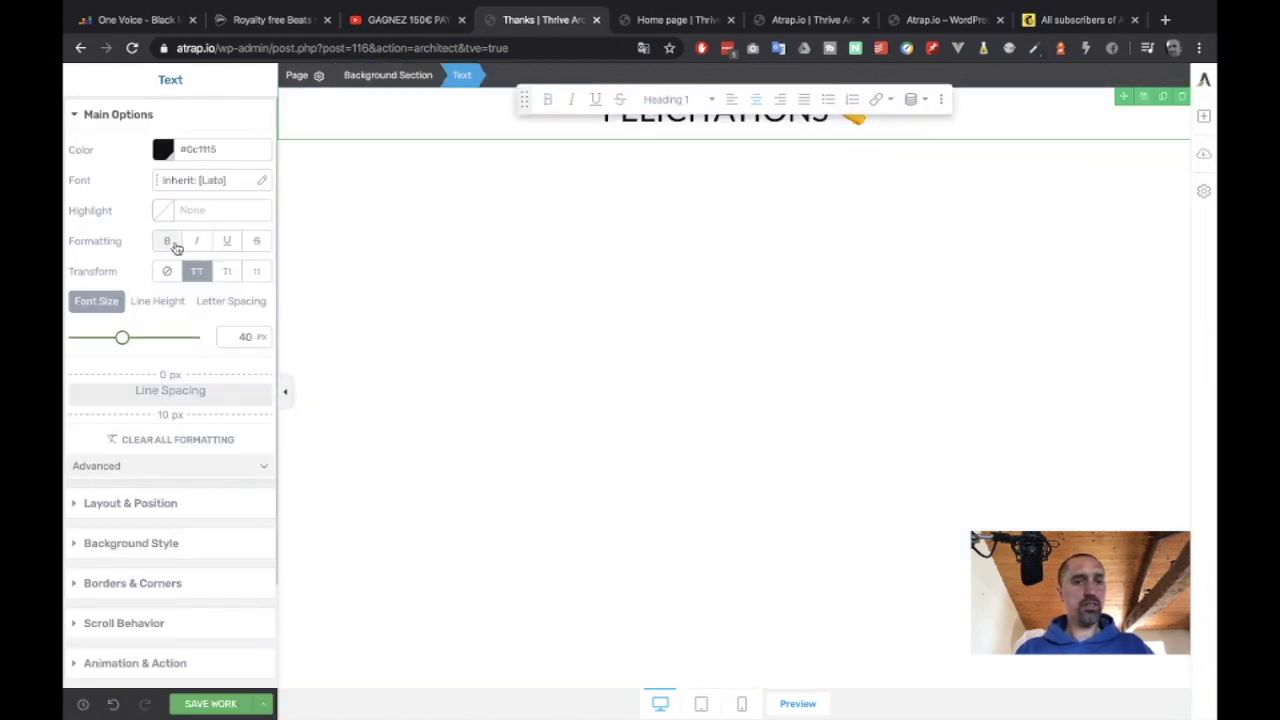
Make the FÉLICITATIONS heading bold.
left_click(174, 245)
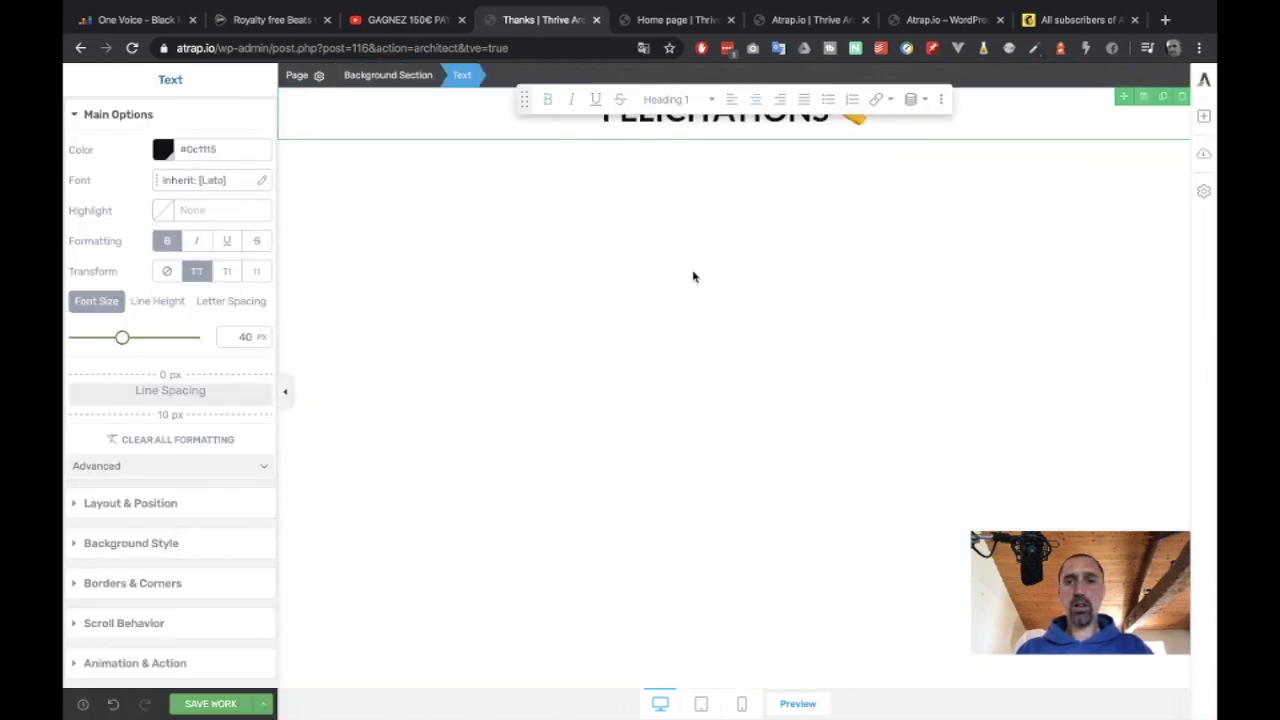
left_click(848, 285)
left_click(563, 117)
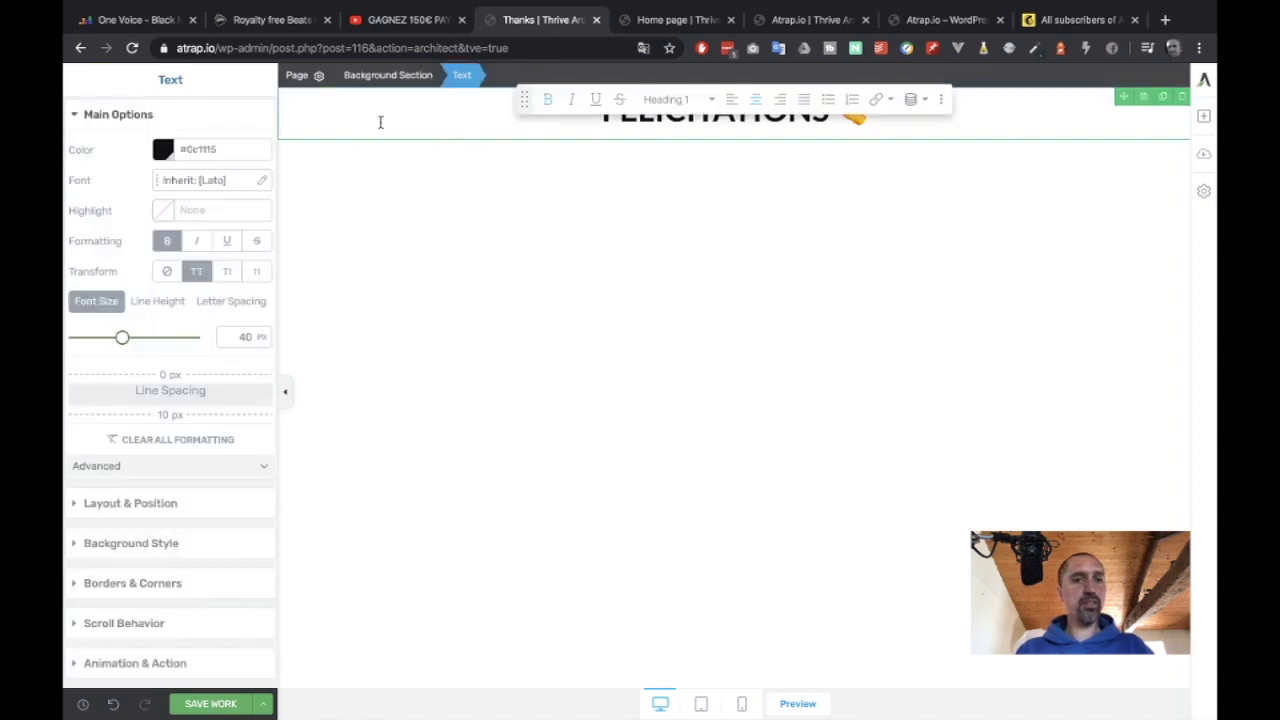
Make the background section match screen height with the heading vertically centred, then save.
left_click(388, 76)
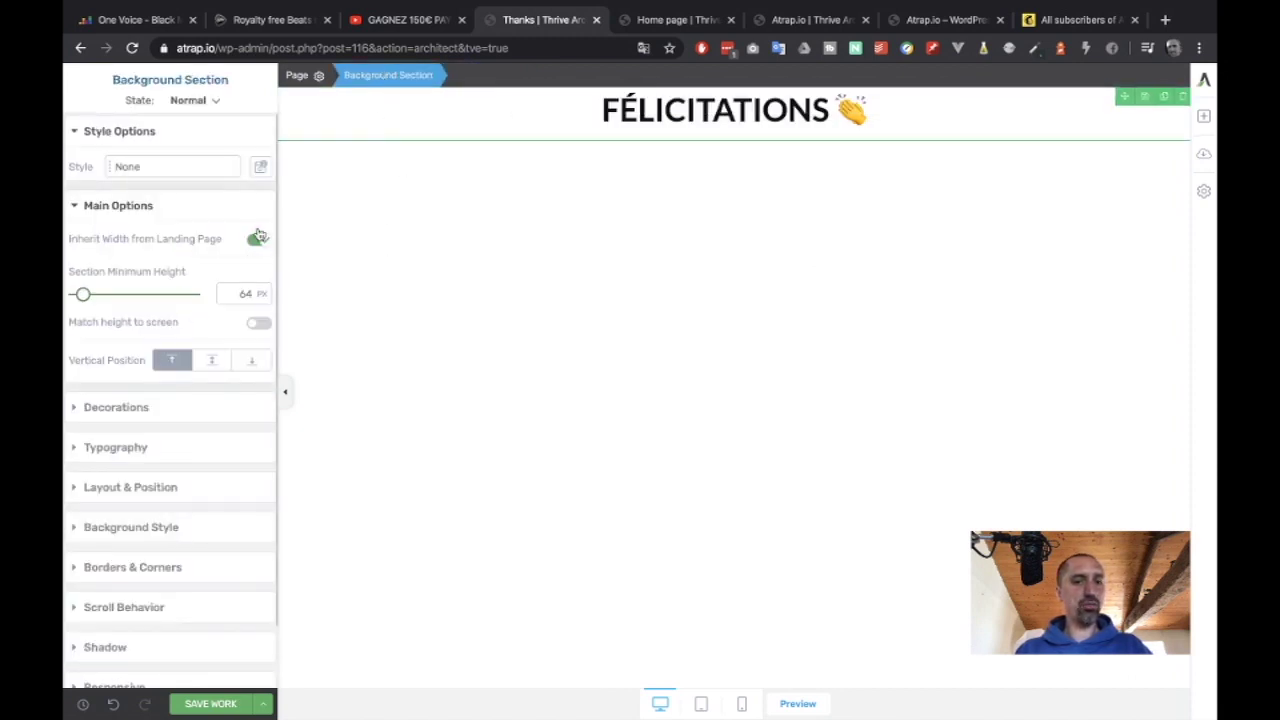
left_click(258, 323)
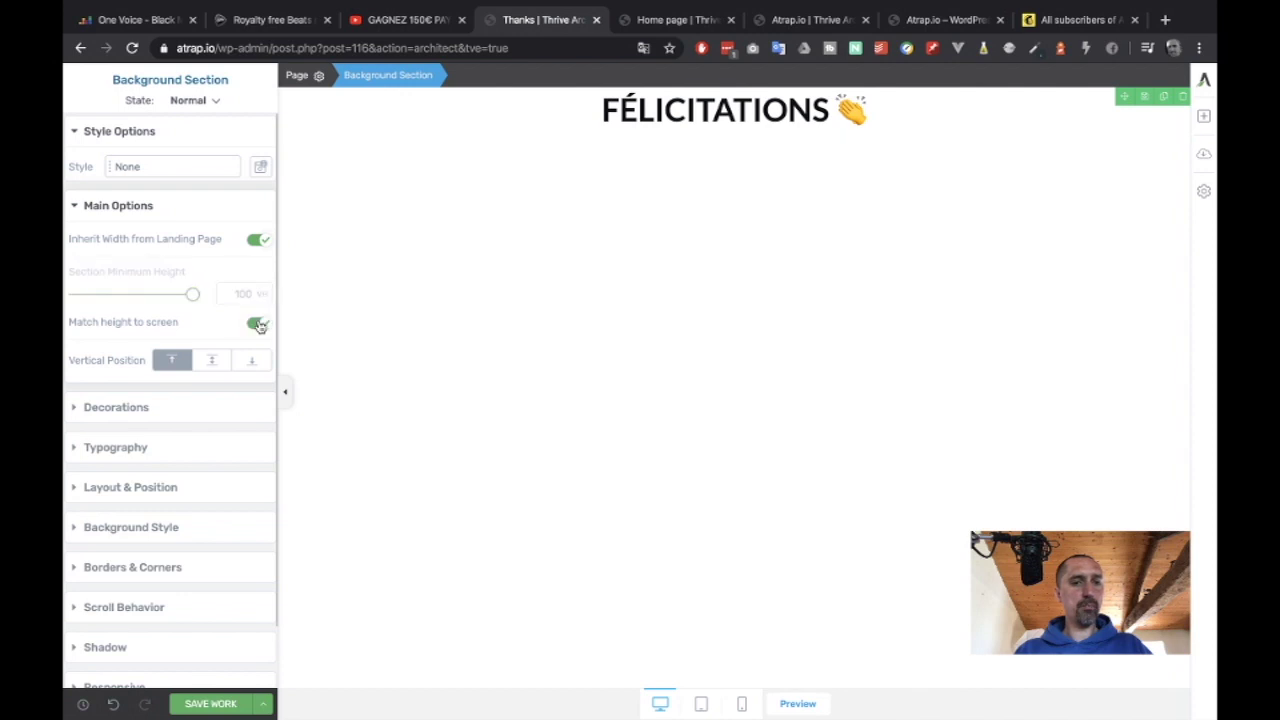
left_click(219, 368)
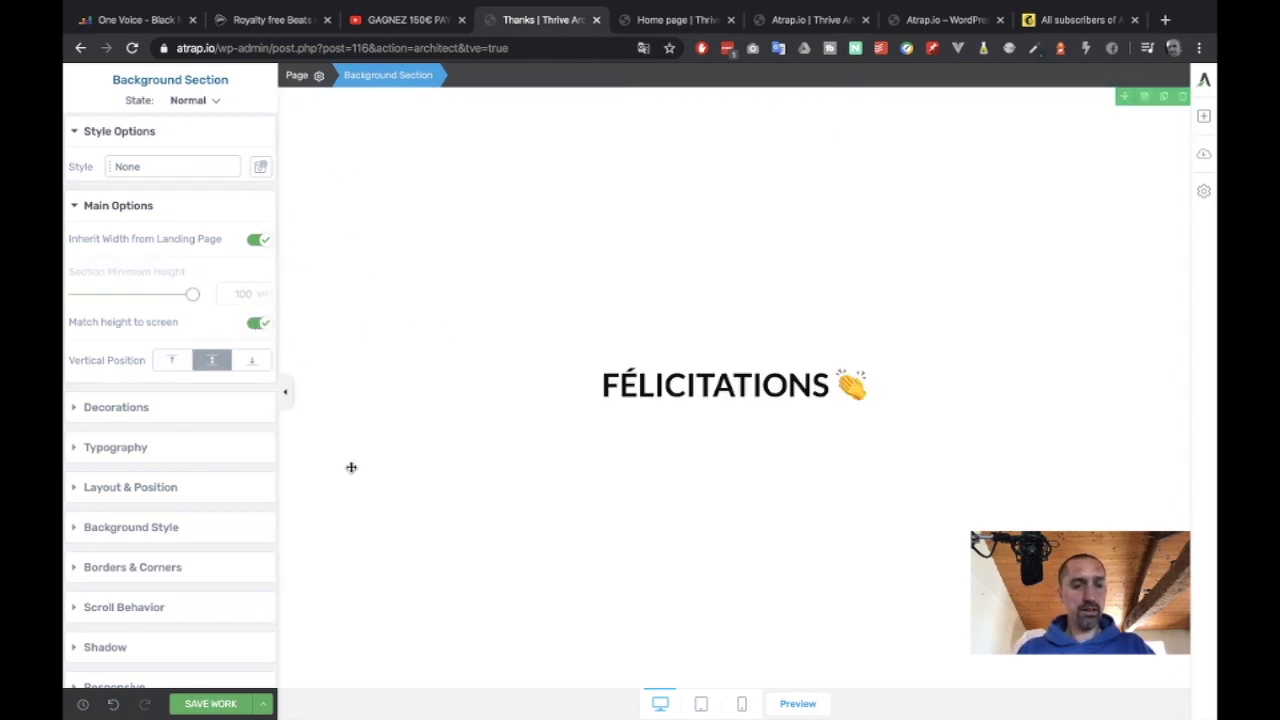
key("ctrl+s")
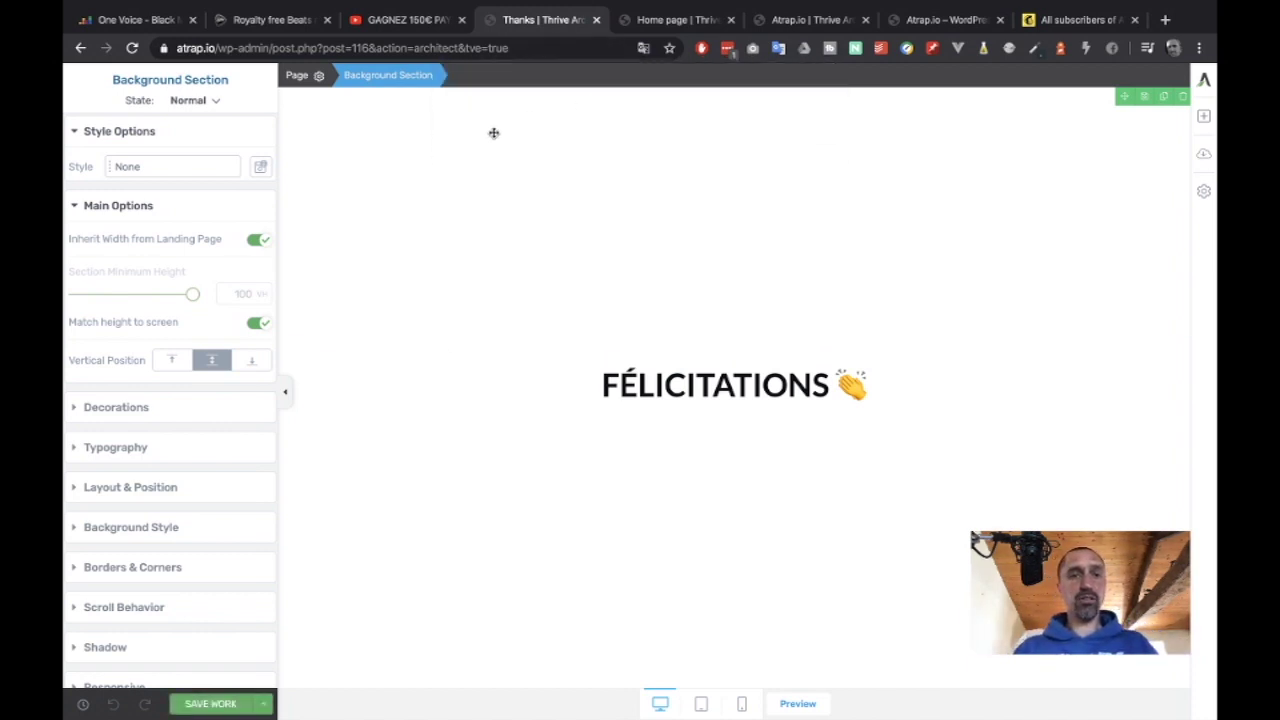
Set the home page opt-in form's target URL to the Thanks page and save.
left_click(790, 20)
left_click(686, 22)
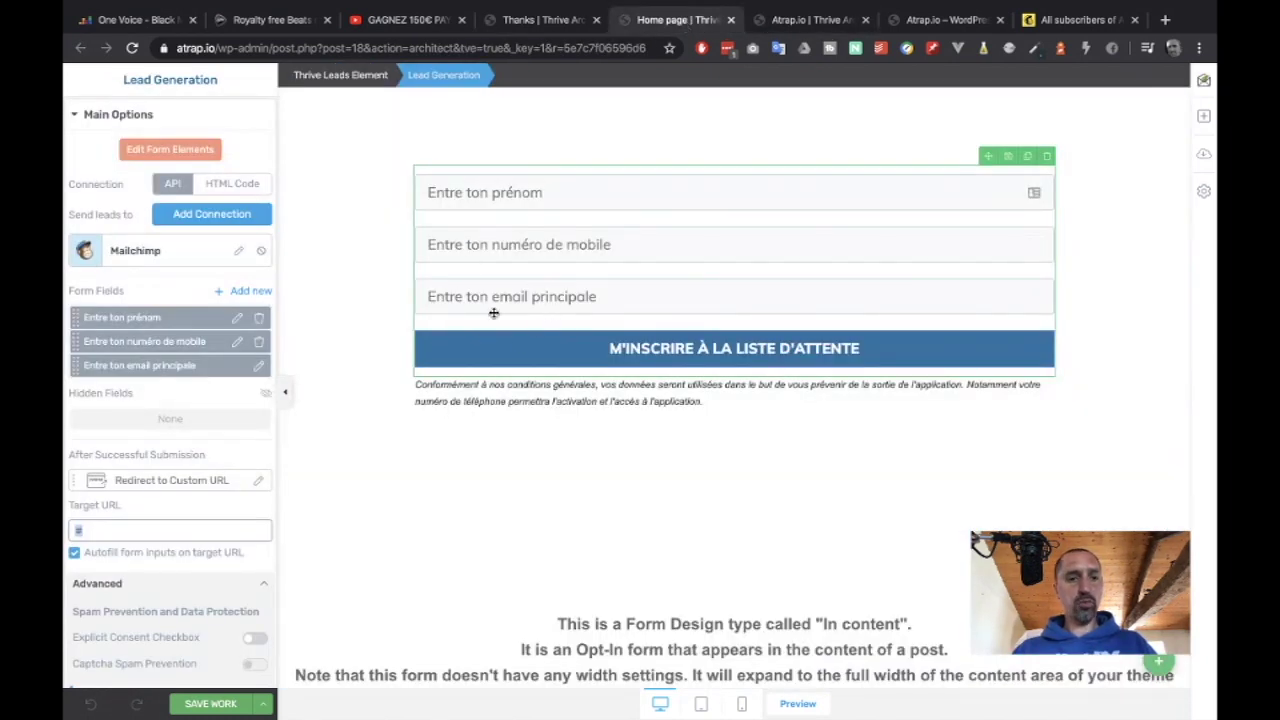
key("ctrl+r")
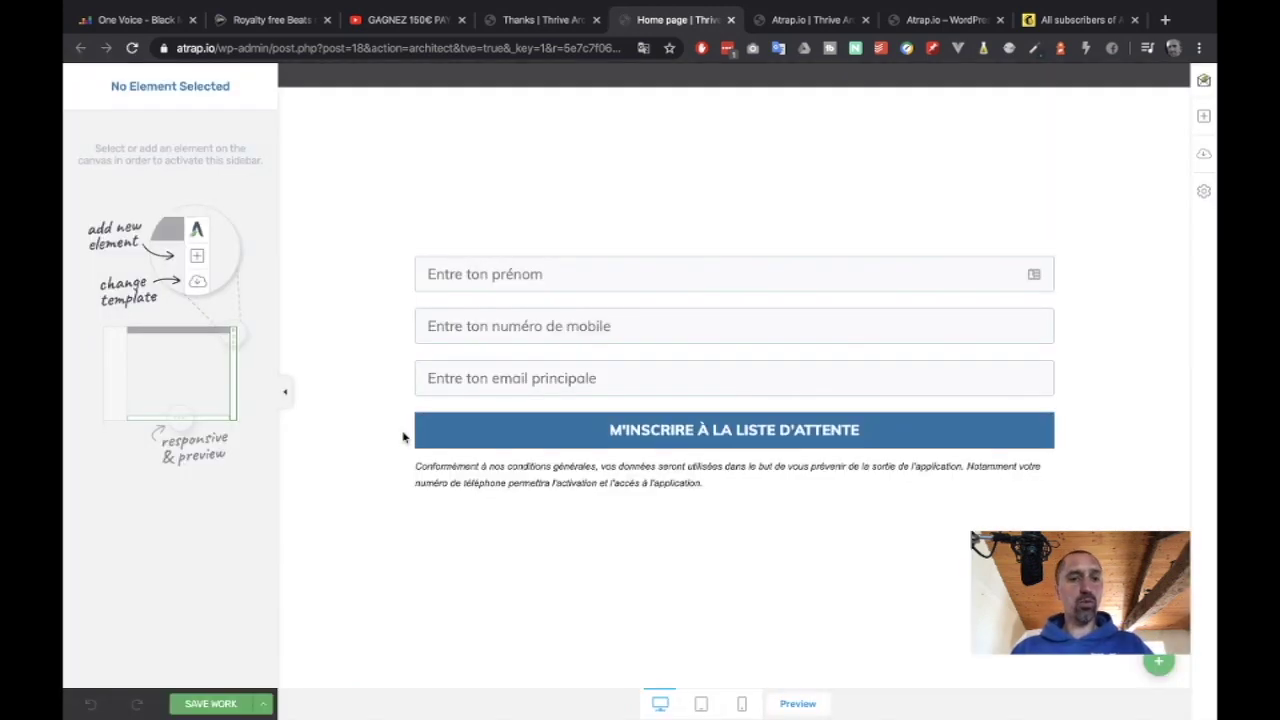
left_click(460, 330)
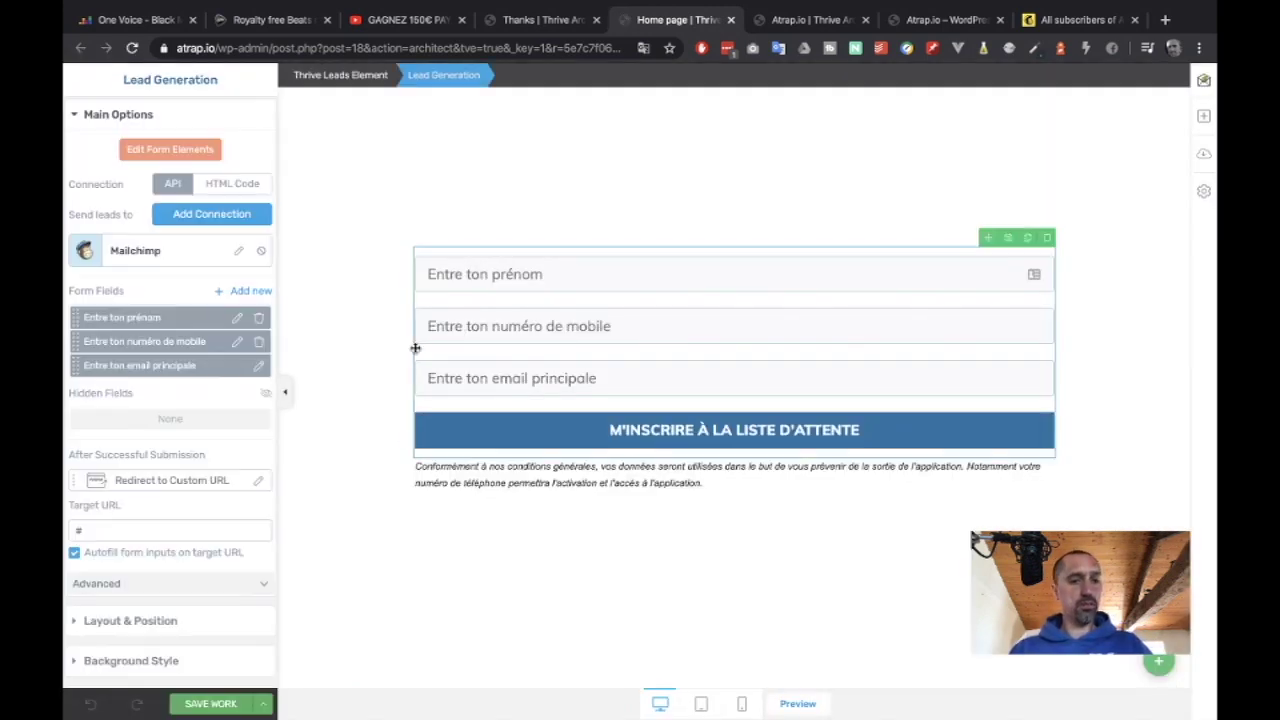
left_click(154, 527)
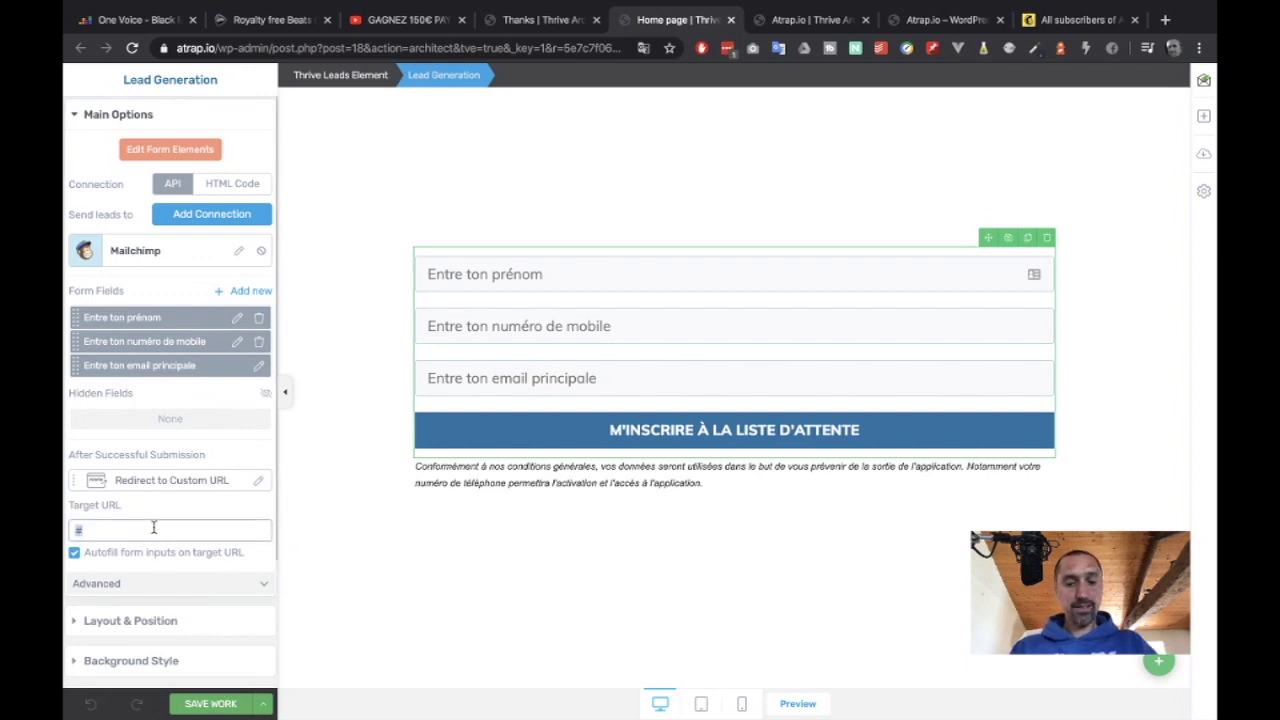
type("th")
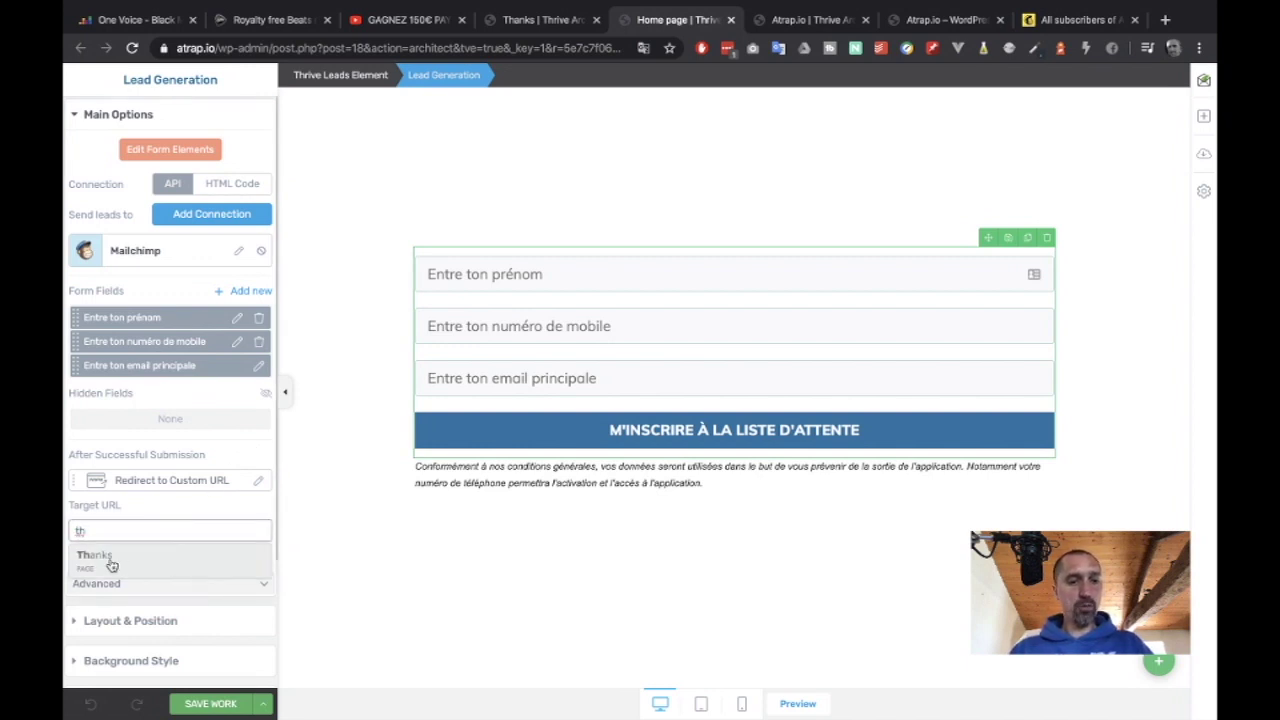
left_click(111, 566)
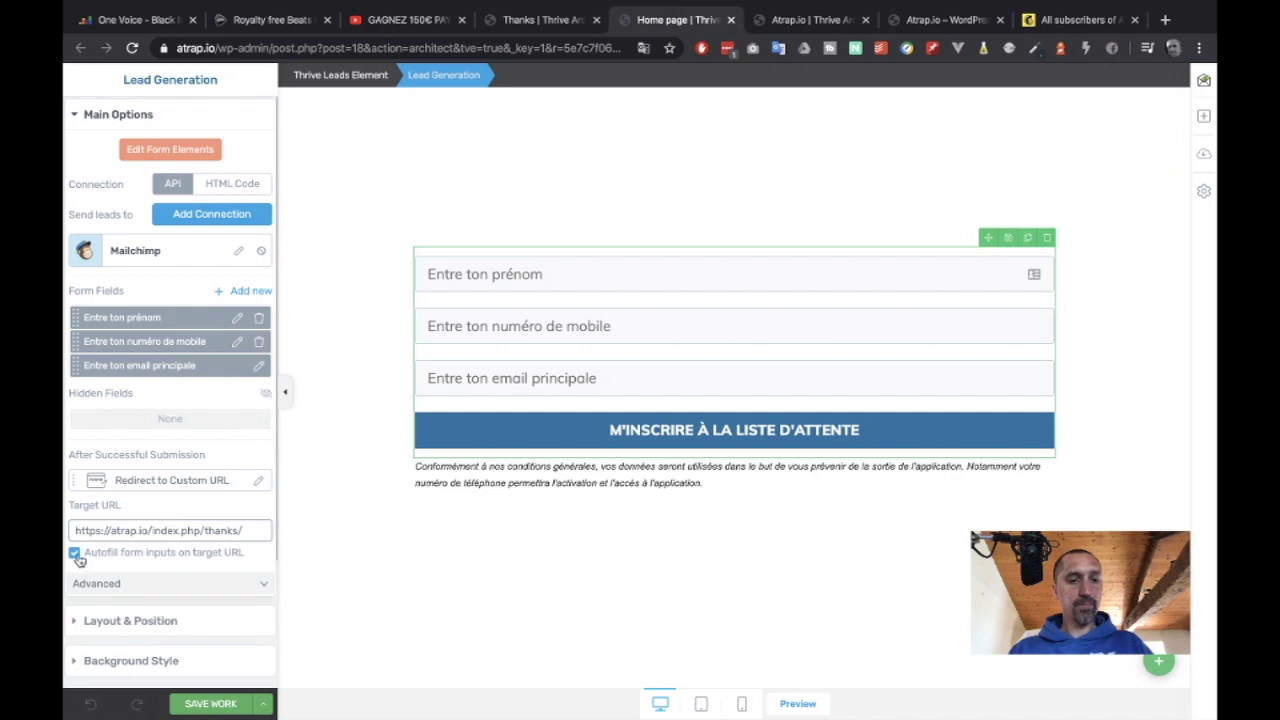
left_click(210, 703)
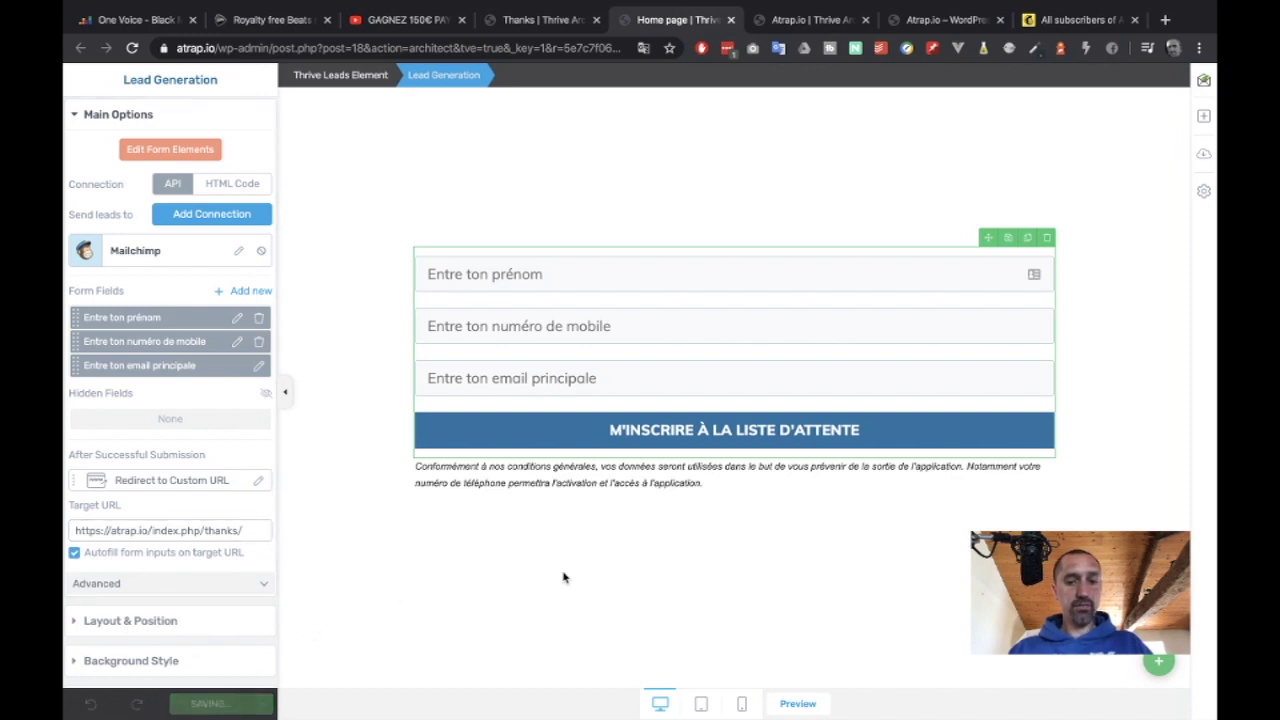
left_click(835, 20)
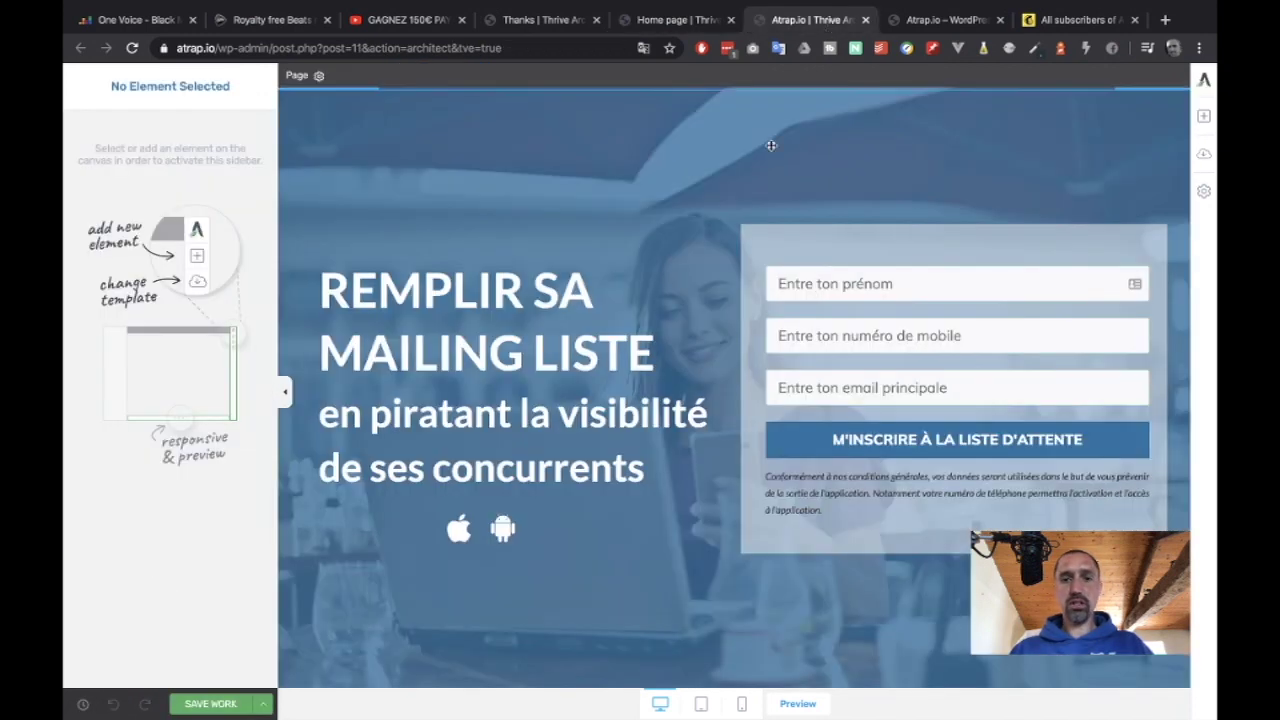
Autofill the live landing page's opt-in form with saved contact details and submit it.
left_click(940, 20)
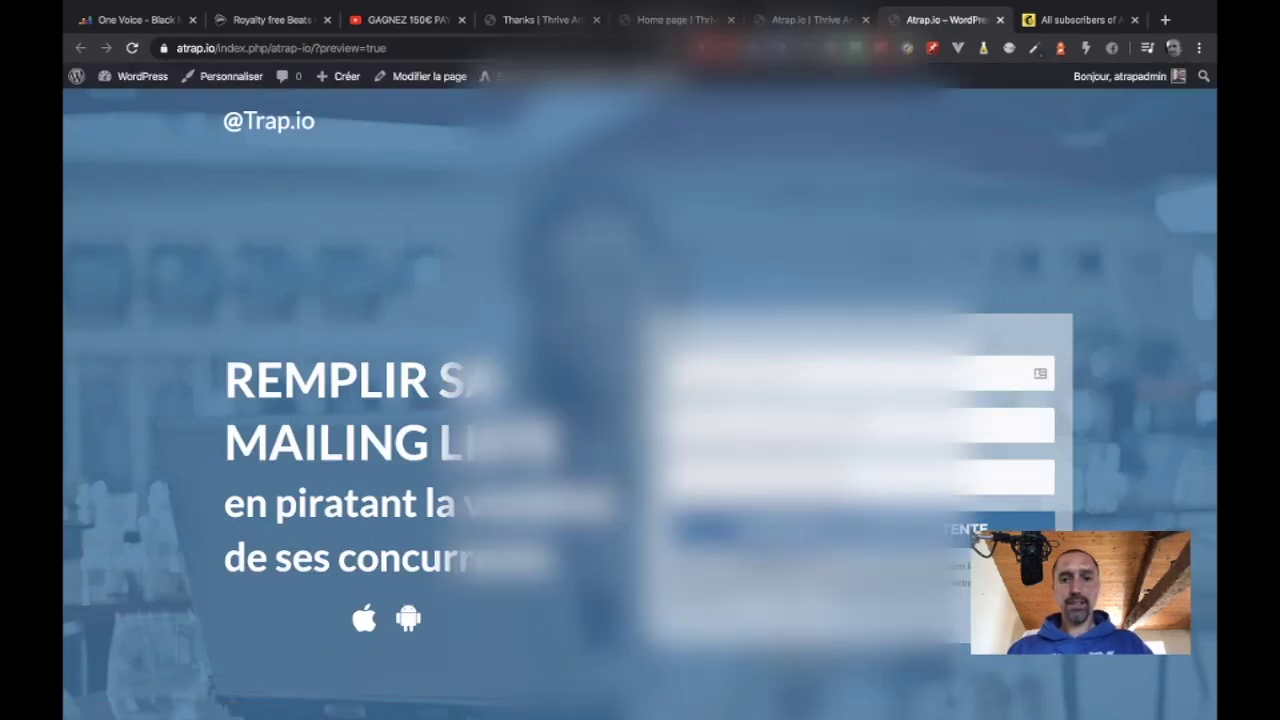
left_click(760, 373)
left_click(980, 198)
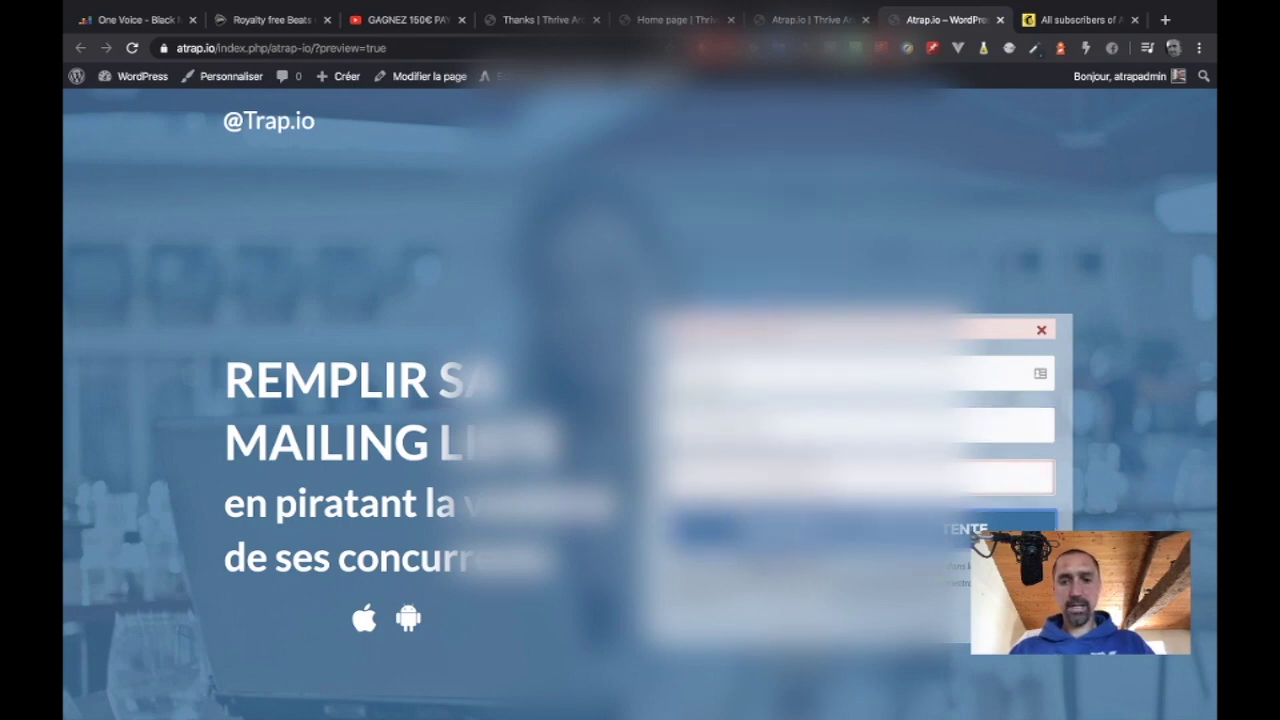
left_click(789, 532)
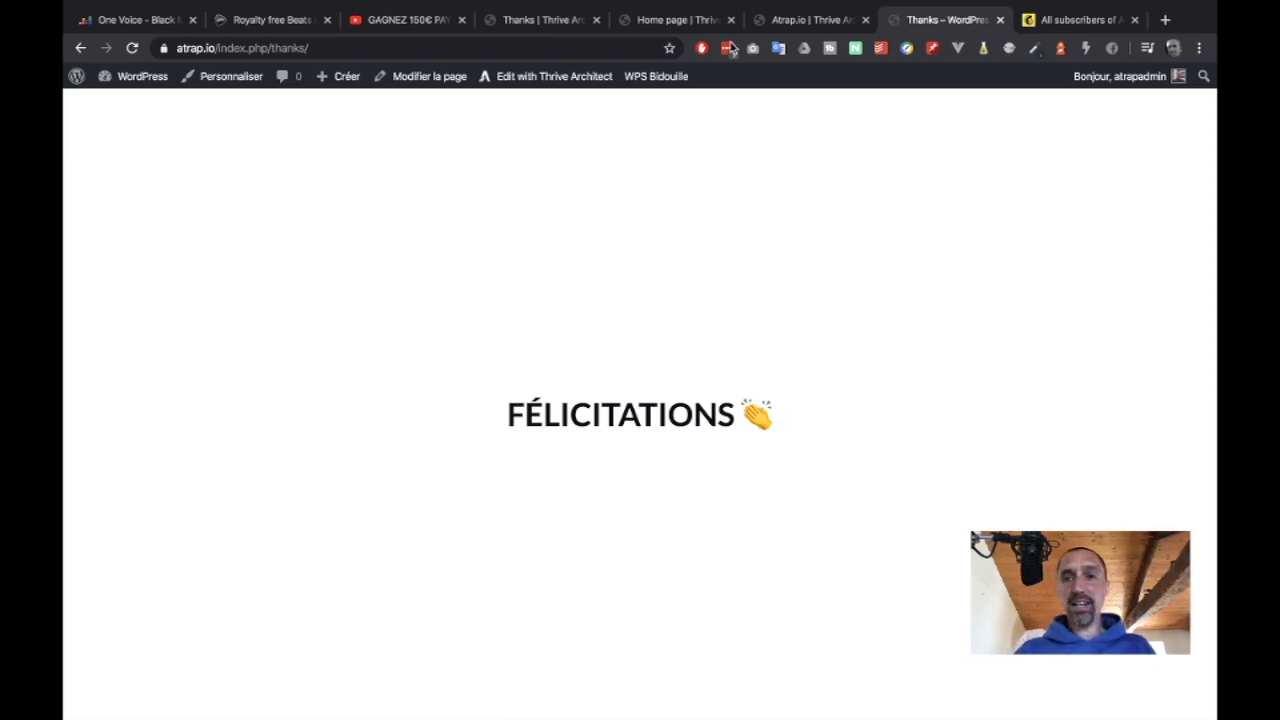
left_click(800, 20)
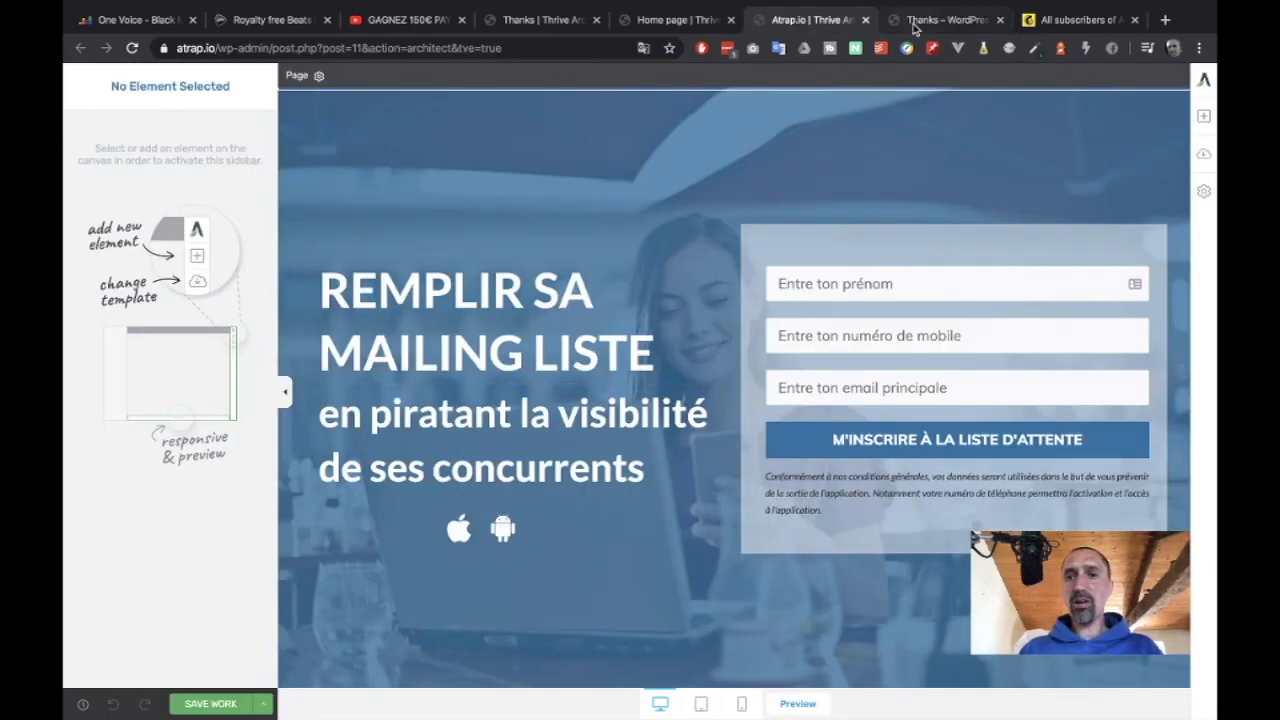
left_click(940, 20)
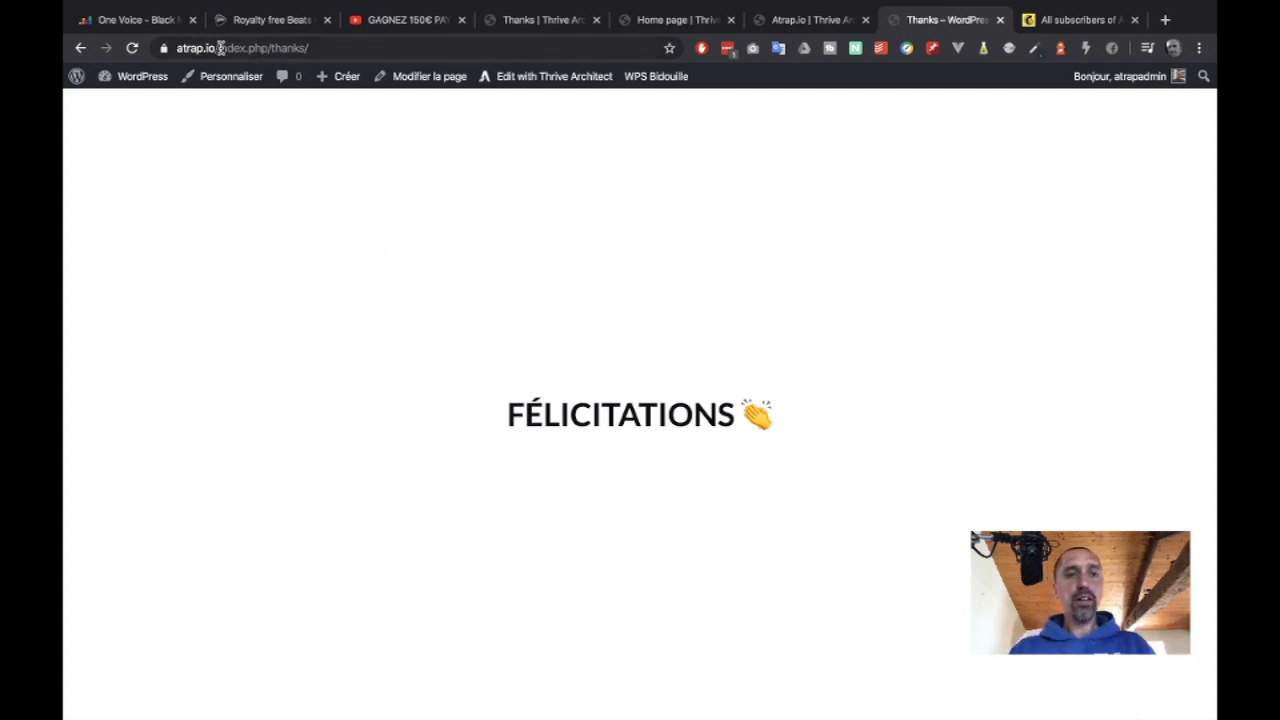
left_click_drag(216, 48, 330, 48)
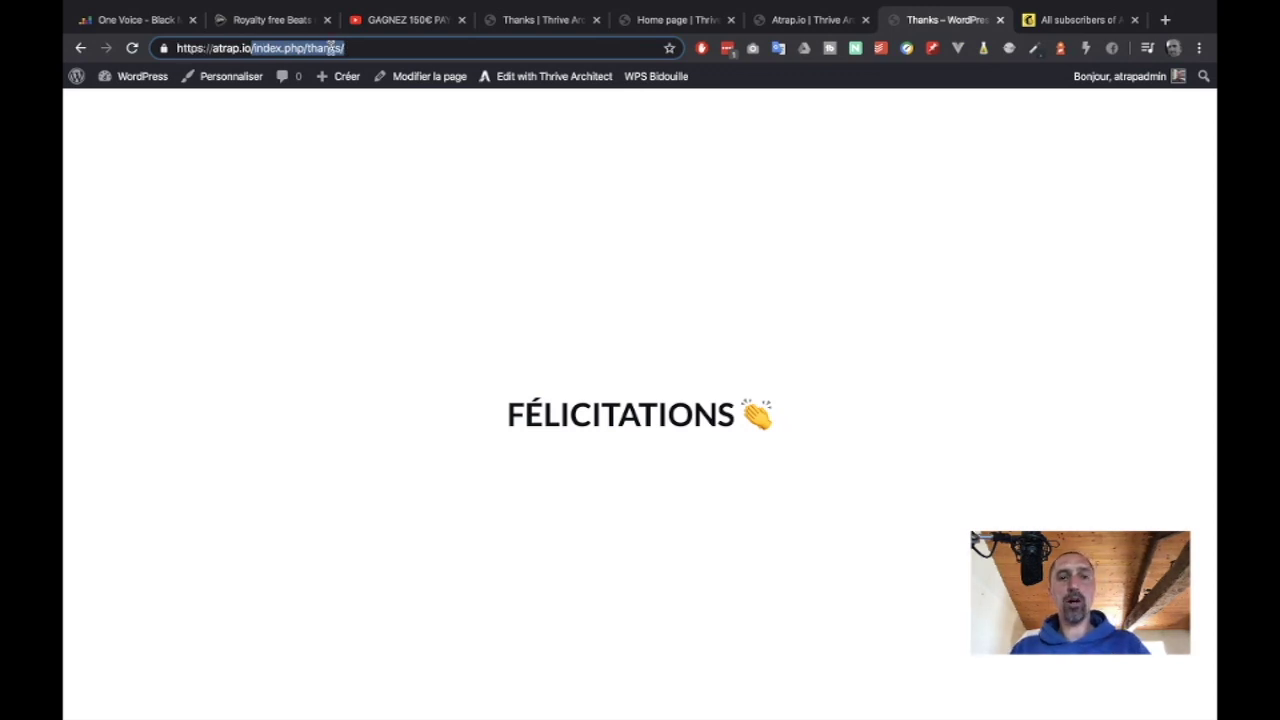
key("Escape")
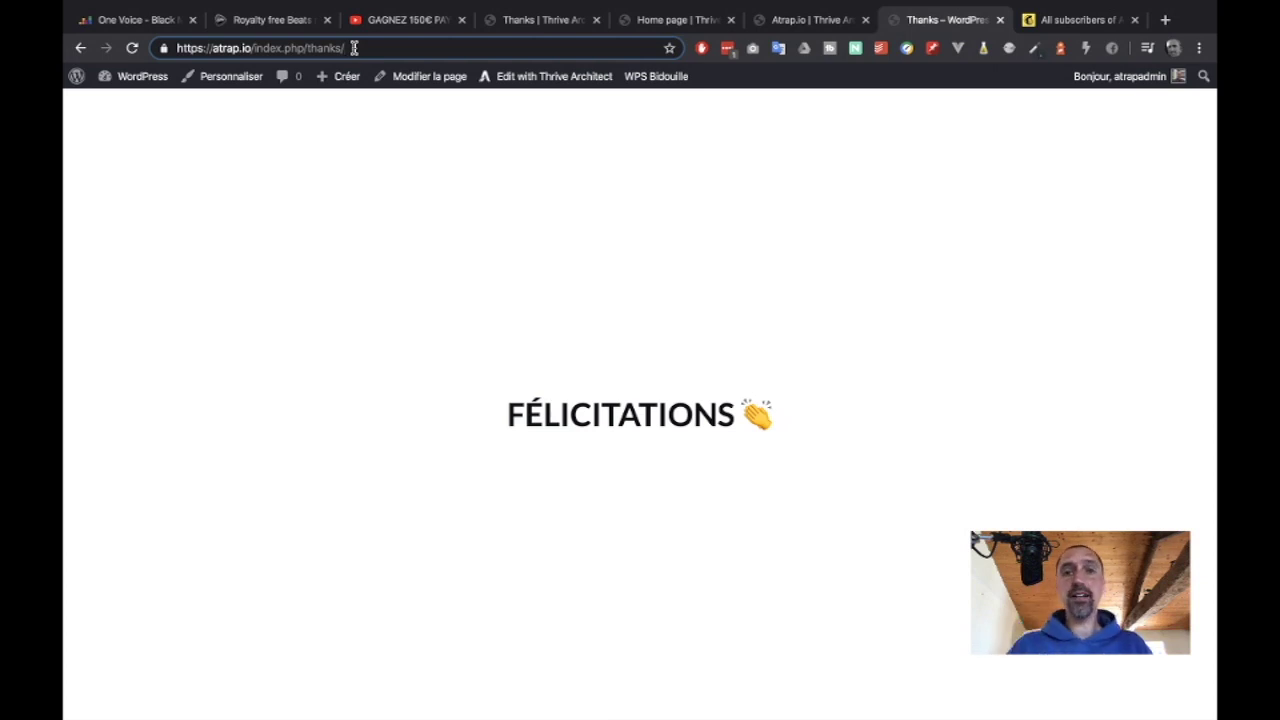
left_click(506, 20)
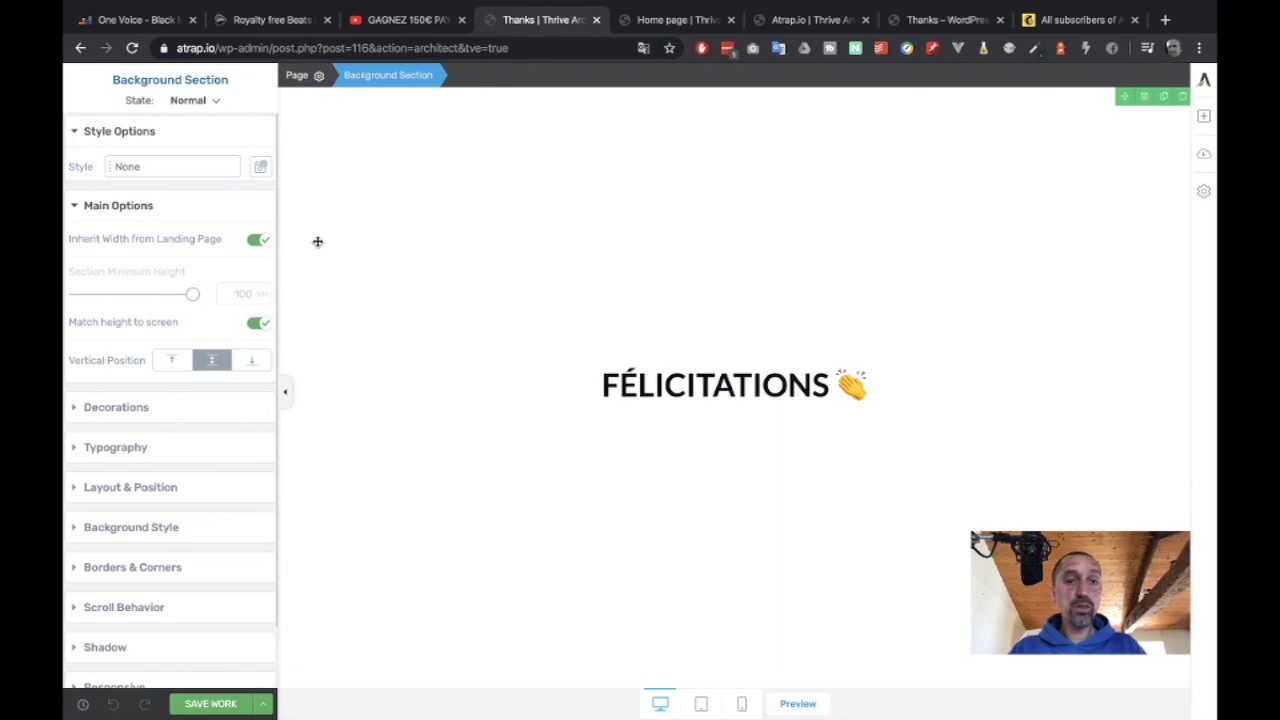
Save the Thanks page, return to the WordPress post editor, and open a new browser tab.
left_click(264, 704)
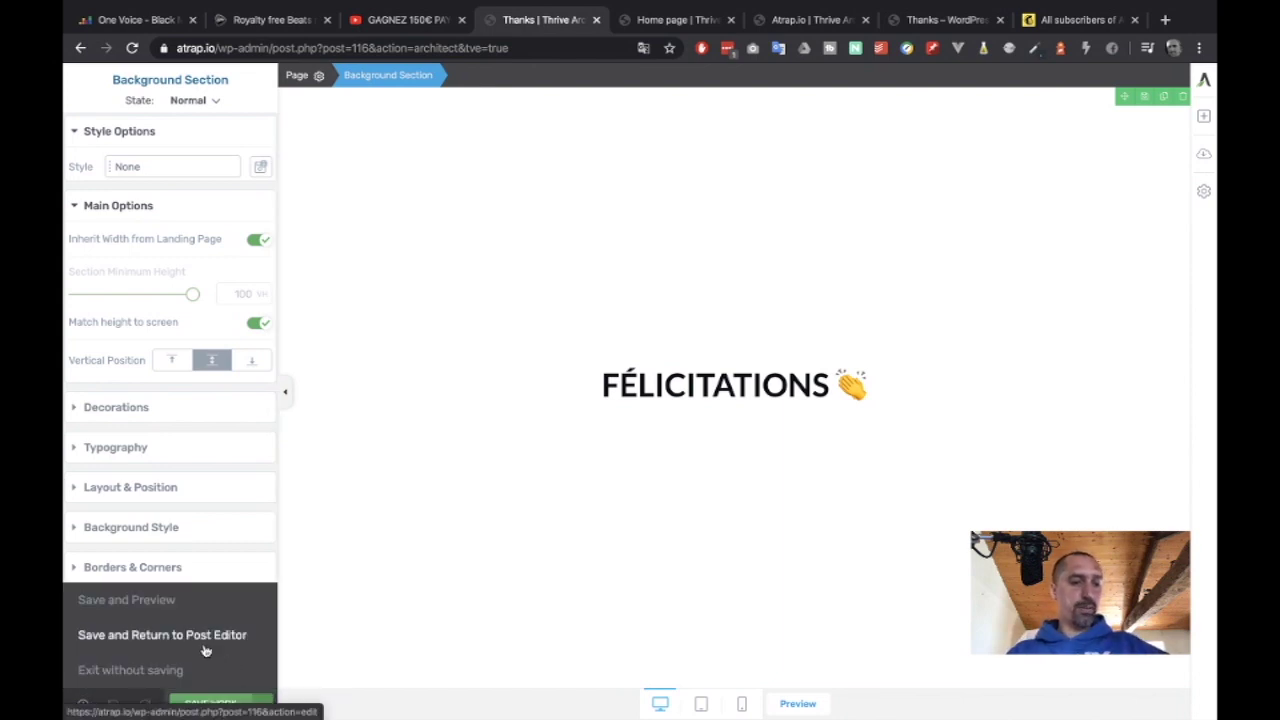
left_click(174, 636)
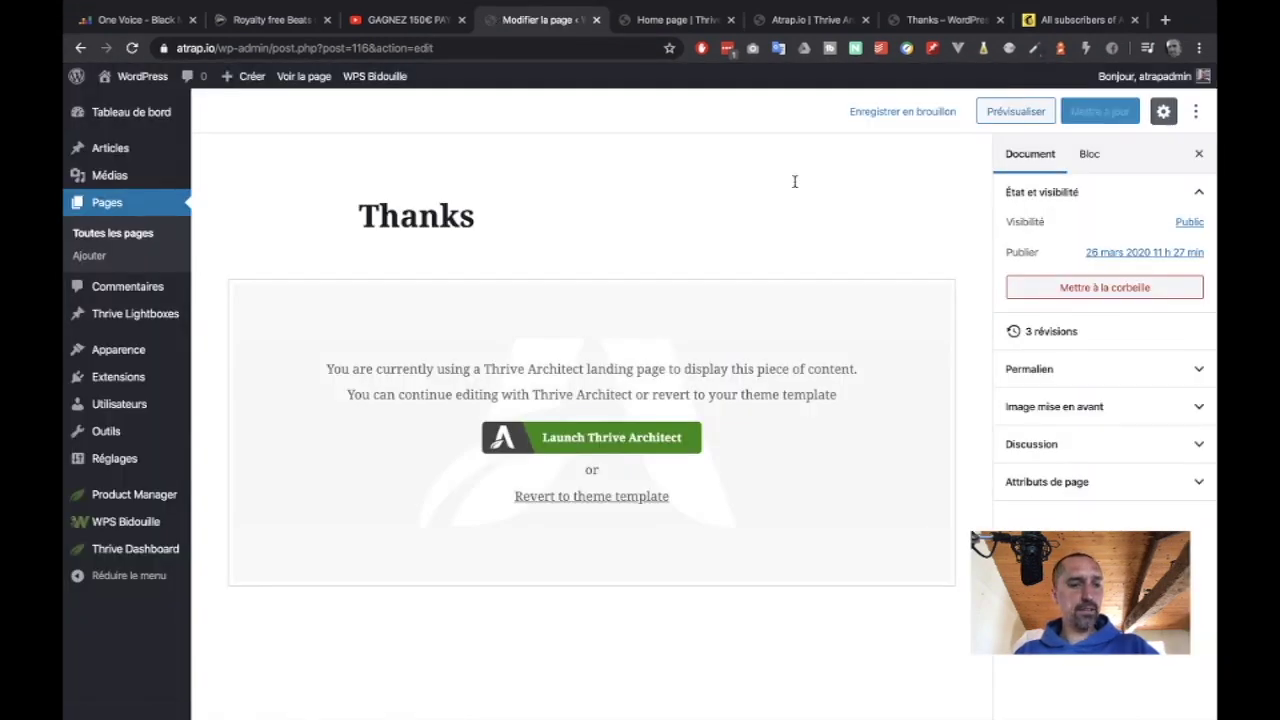
mouse_move(112, 457)
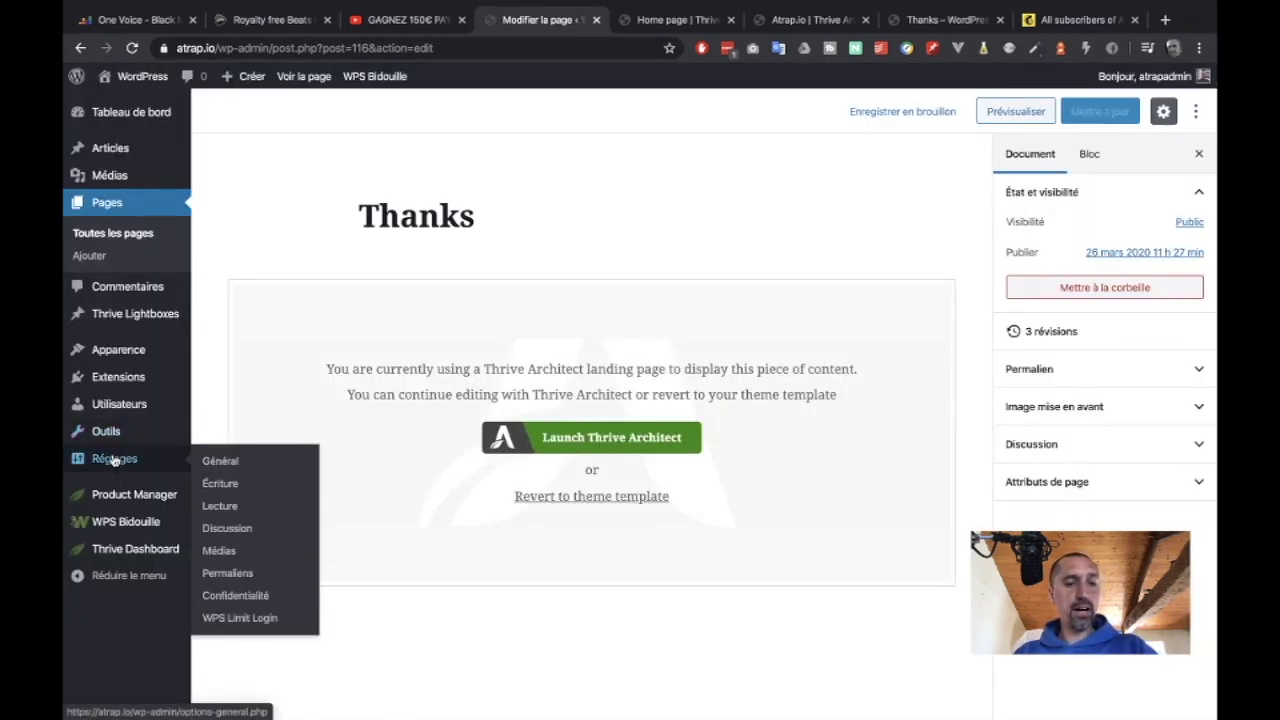
left_click(1163, 20)
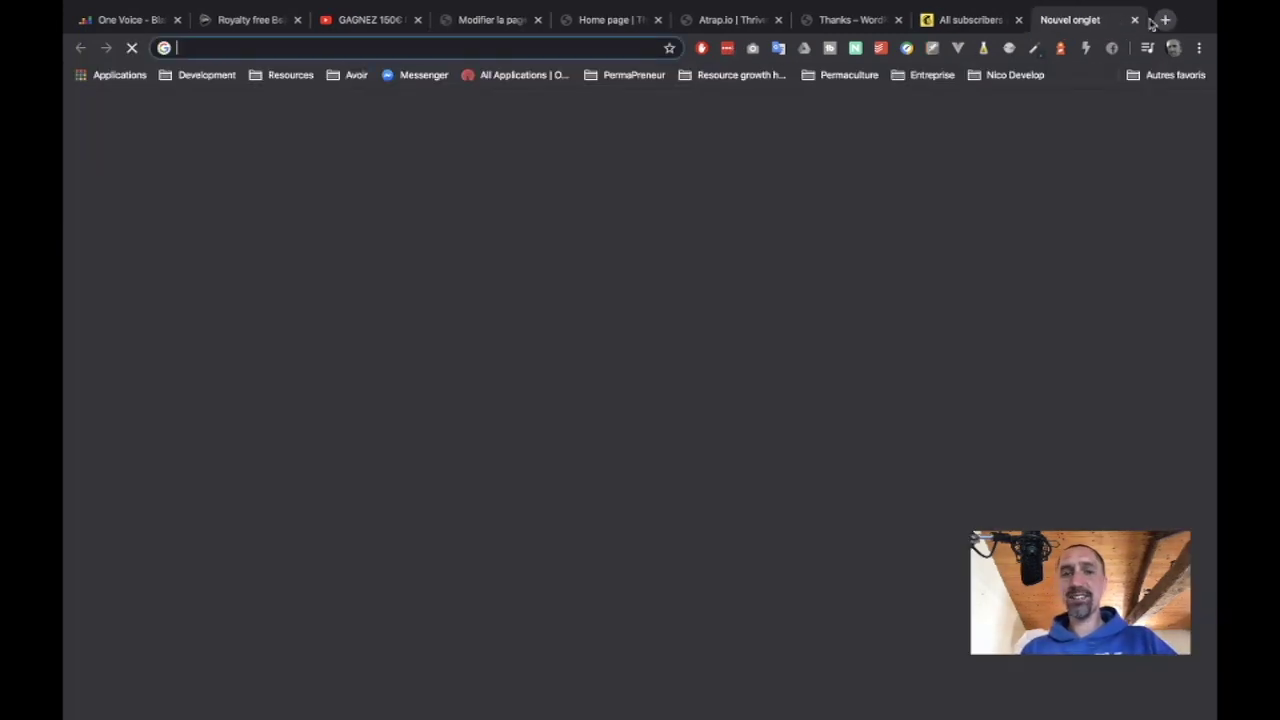
Try atrap.io/index.php/thanks in the new tab, then trim it to atrap.io/thanks.
type("a")
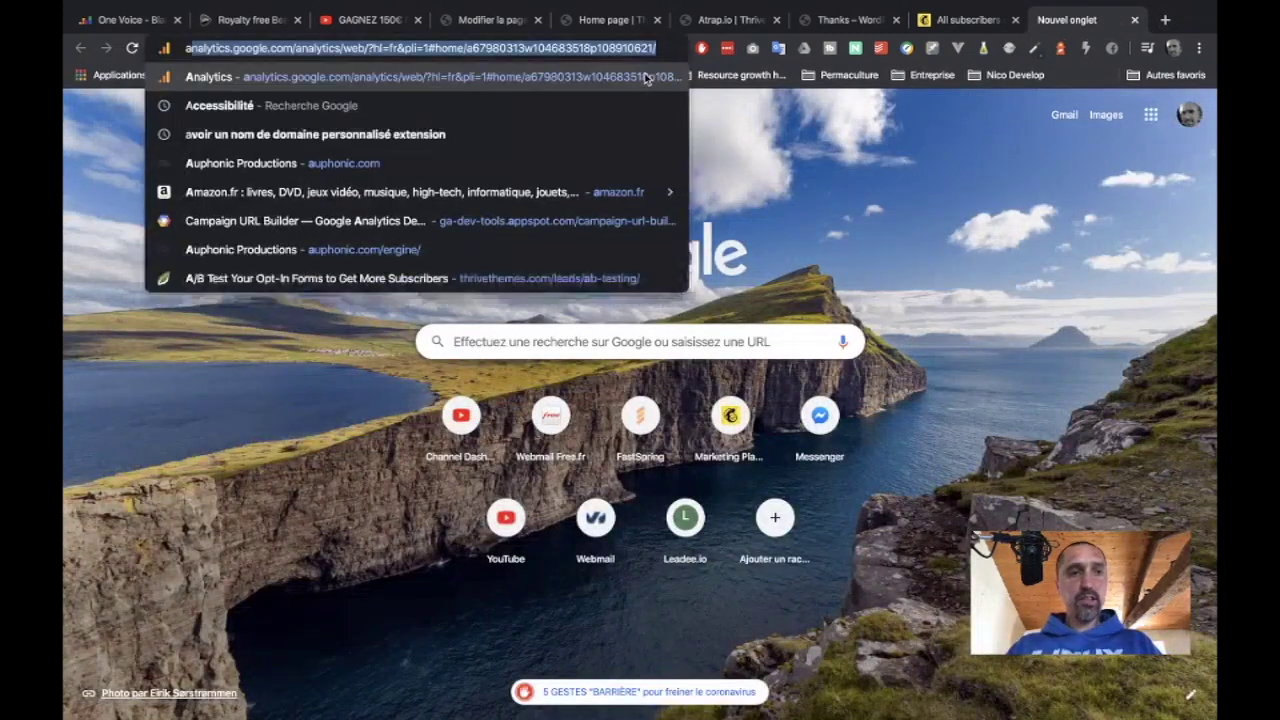
type("p.io/wp-admin/")
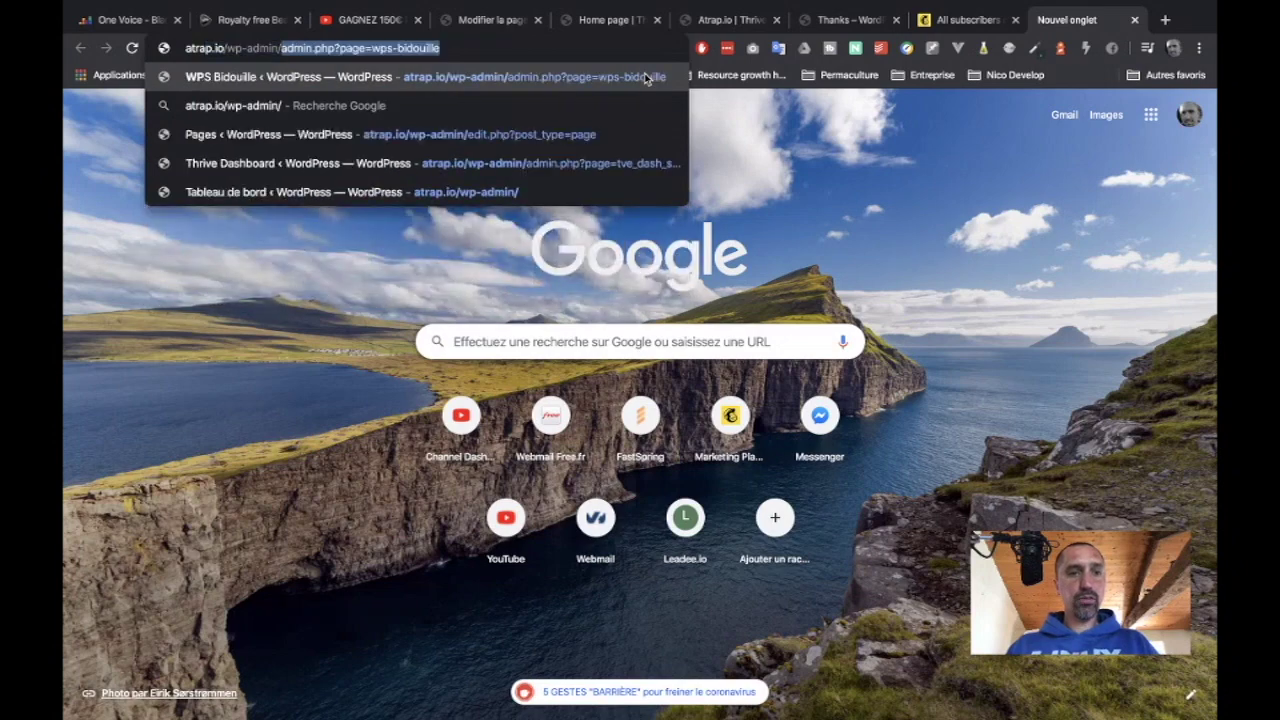
key("BackSpace")
key("BackSpace")
key("BackSpace")
key("BackSpace")
key("BackSpace")
key("BackSpace")
key("BackSpace")
key("BackSpace")
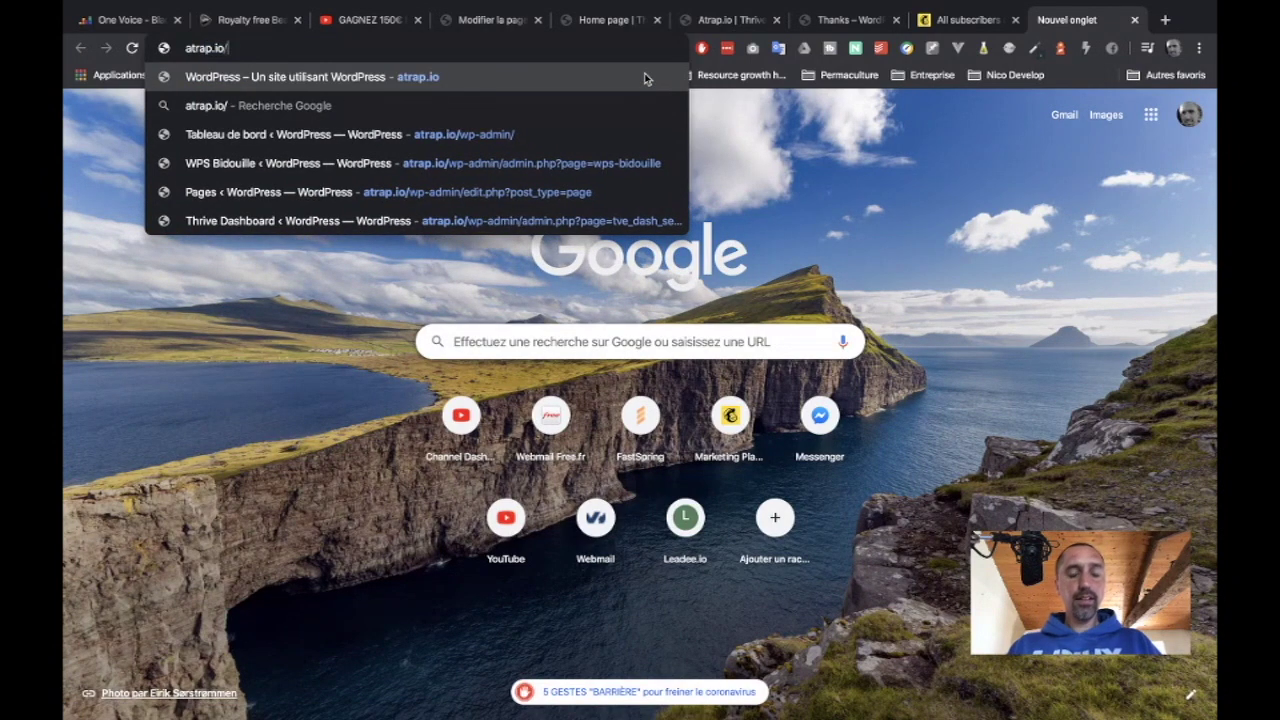
type("i")
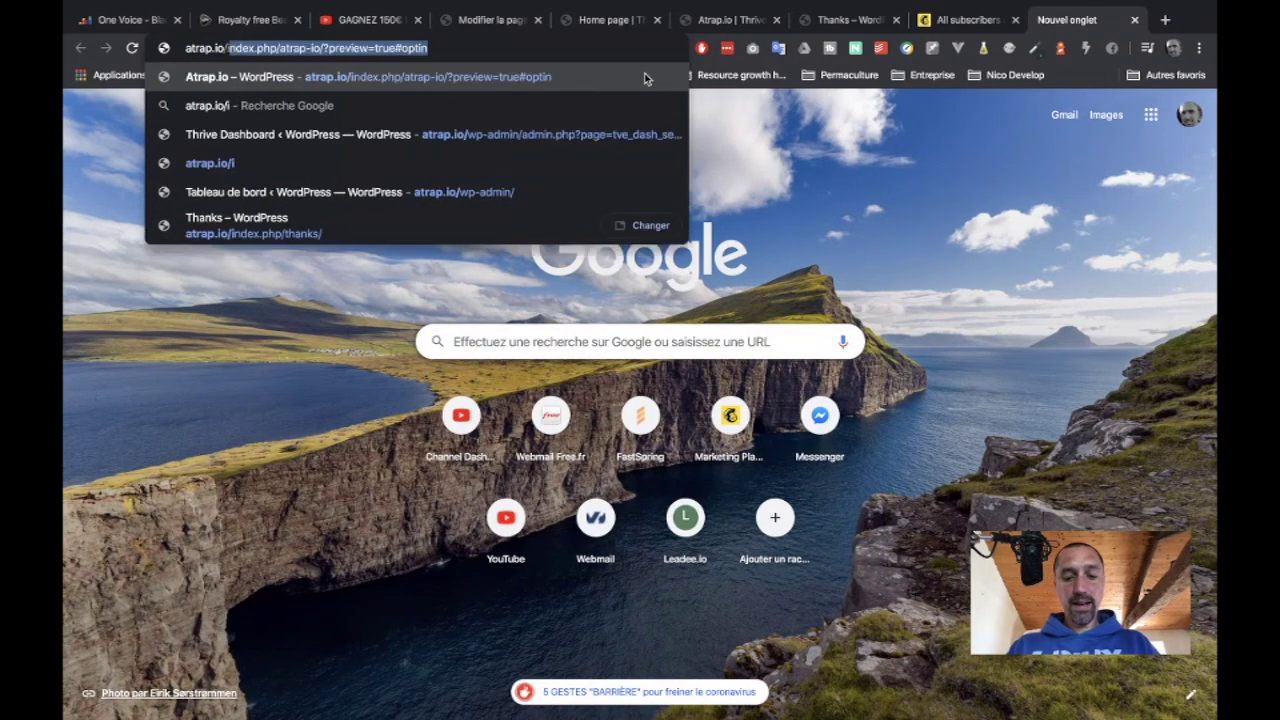
type("ndex.php")
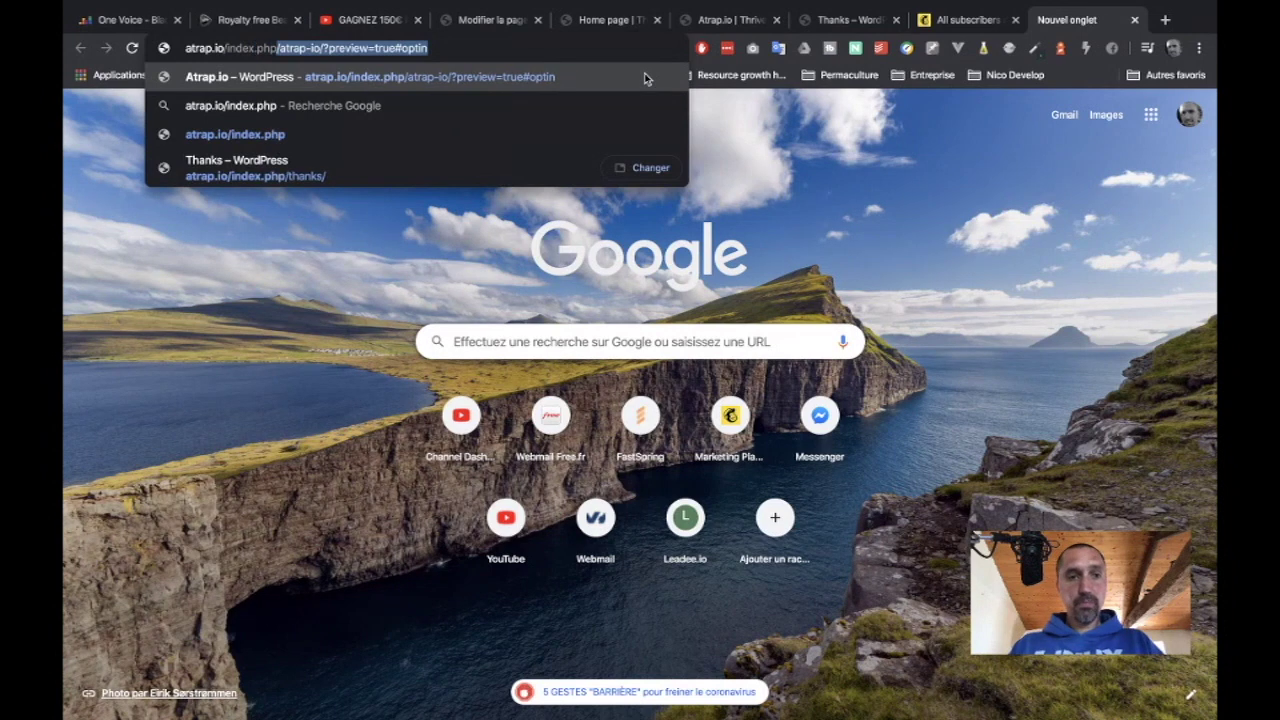
type("/")
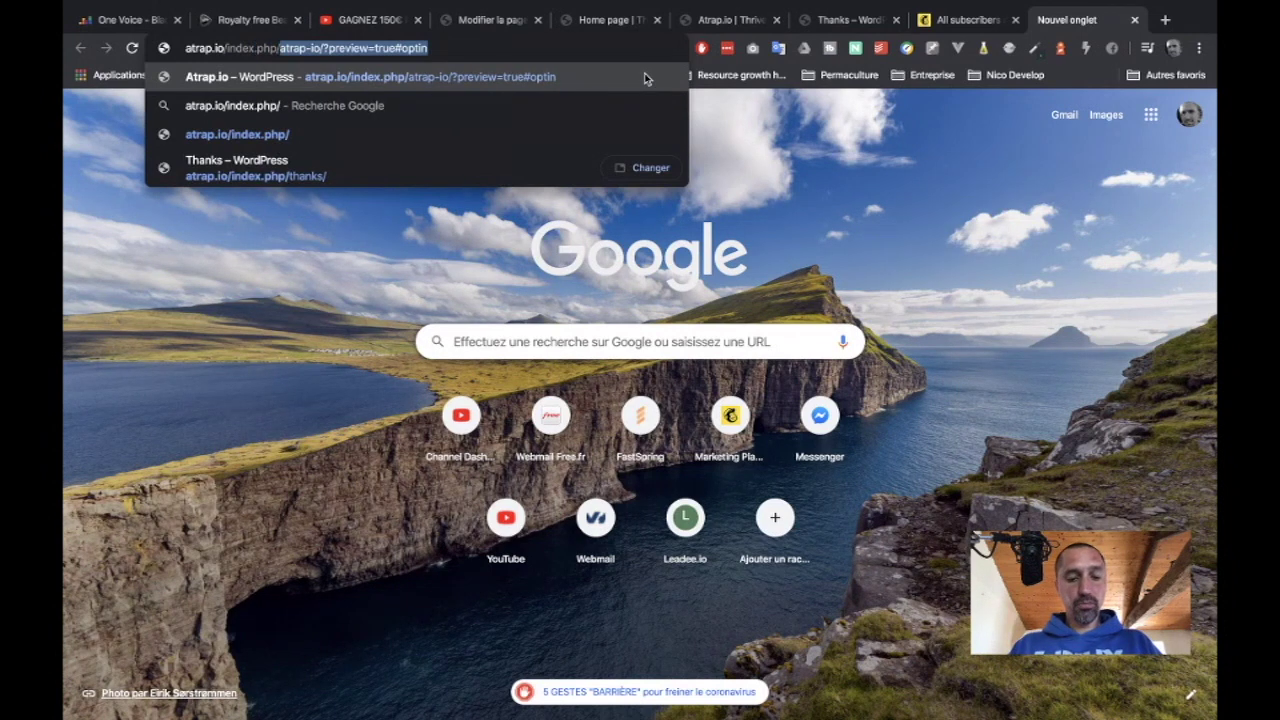
type("thans")
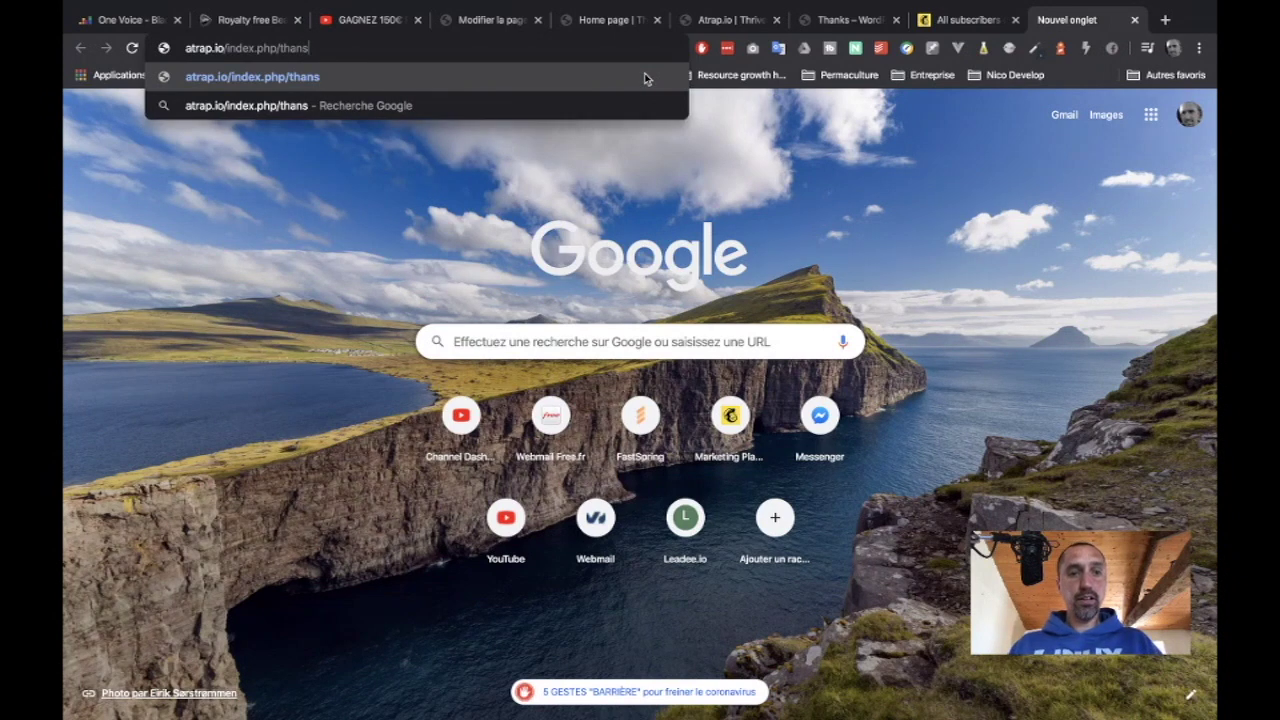
key("Left")
type("k")
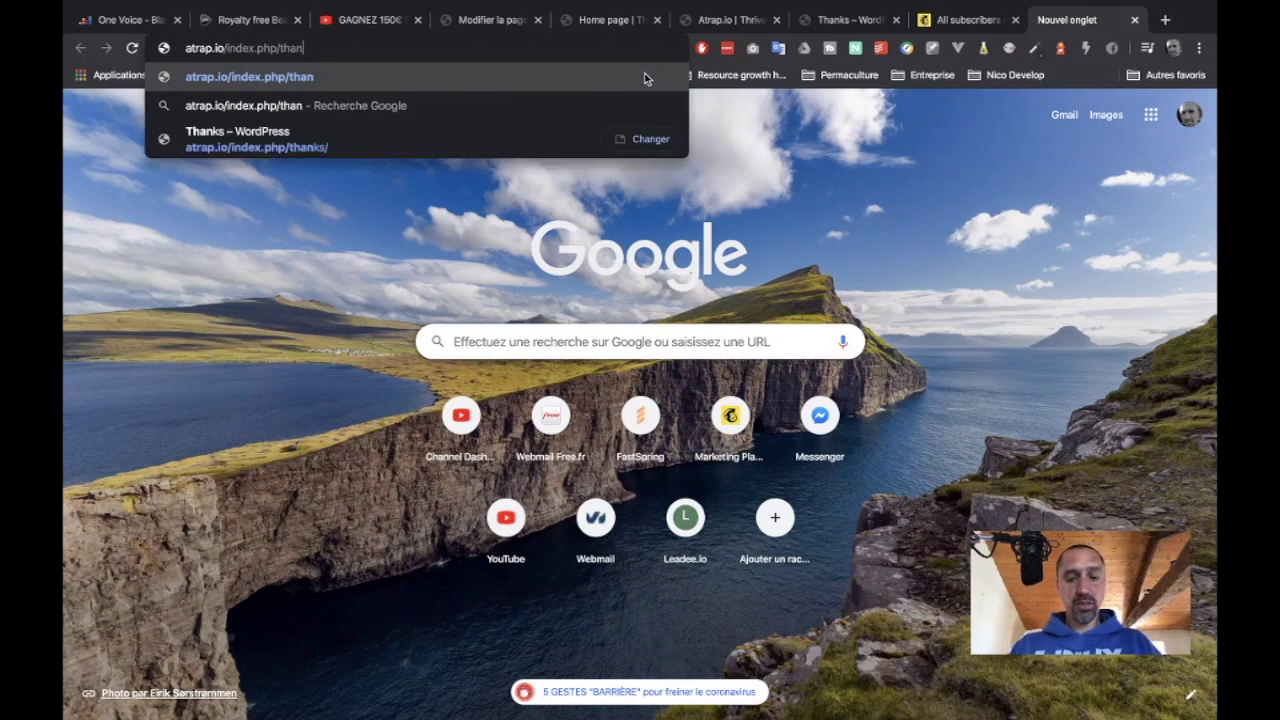
key("Left")
key("Left")
key("Left")
key("Left")
key("Left")
key("shift+Left")
key("shift+Left")
key("shift+Left")
key("shift+Left")
key("shift+Left")
key("shift+Left")
key("shift+Left")
key("shift+Left")
key("shift+Left")
key("shift+Left")
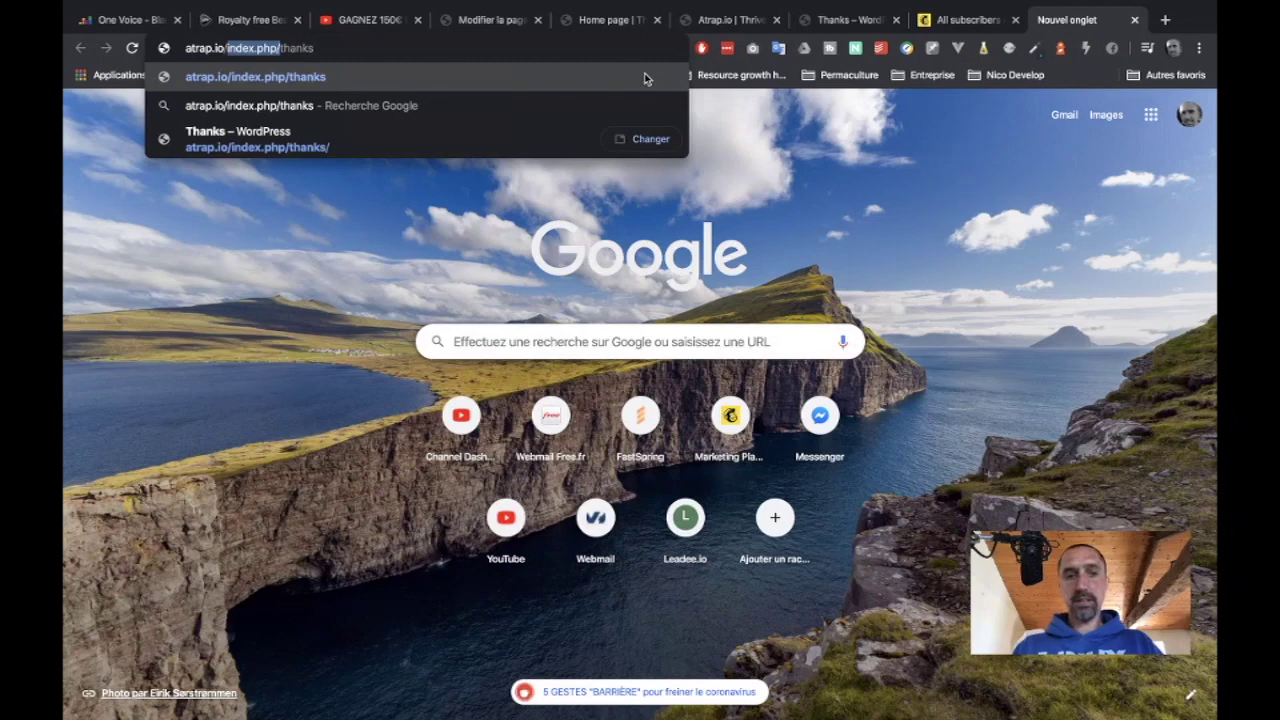
key("BackSpace")
Try the address atrap.io/index.php?p=123 instead, then close the tab.
left_click(556, 48)
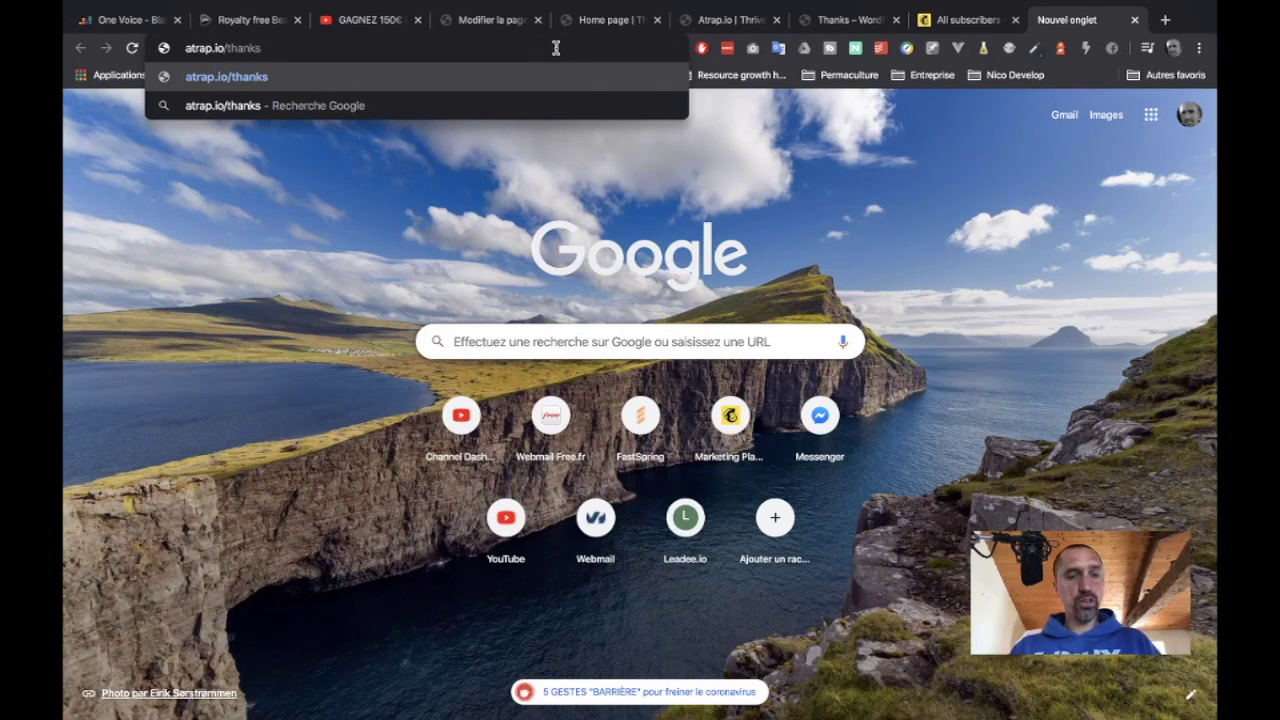
double_click(556, 48)
type("index")
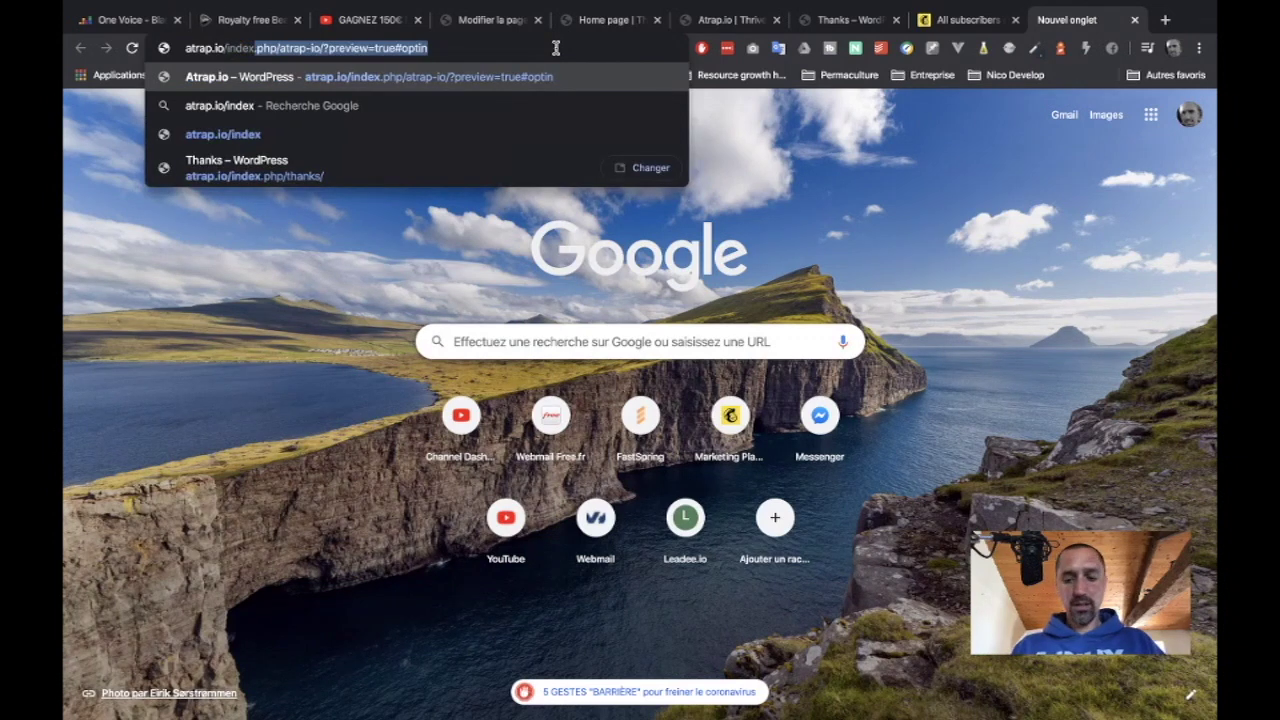
type(".php?")
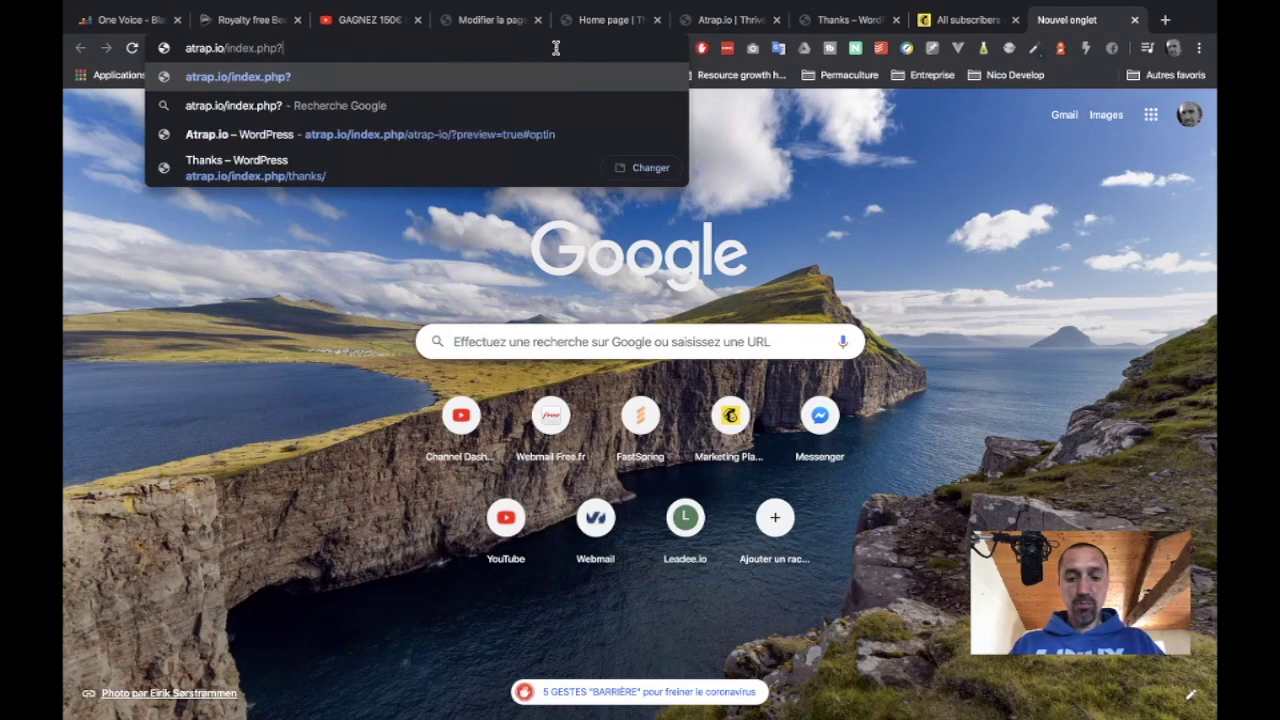
type("p=123")
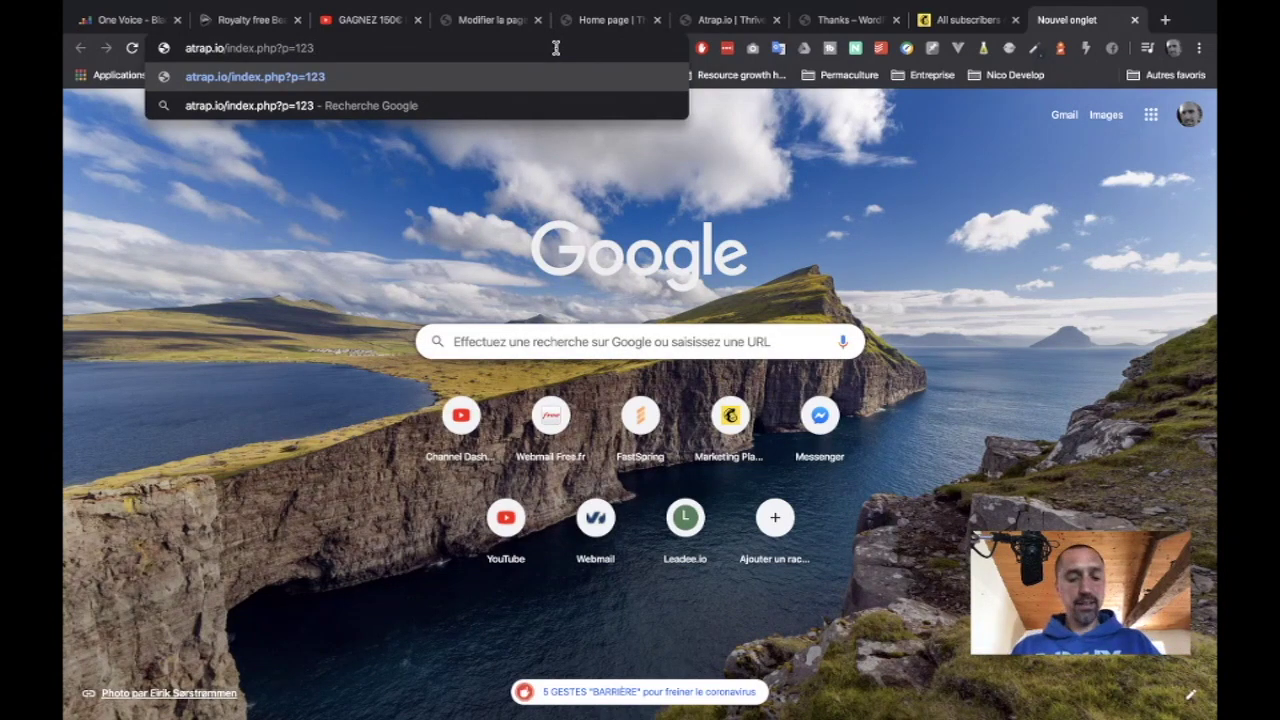
key("ctrl+w")
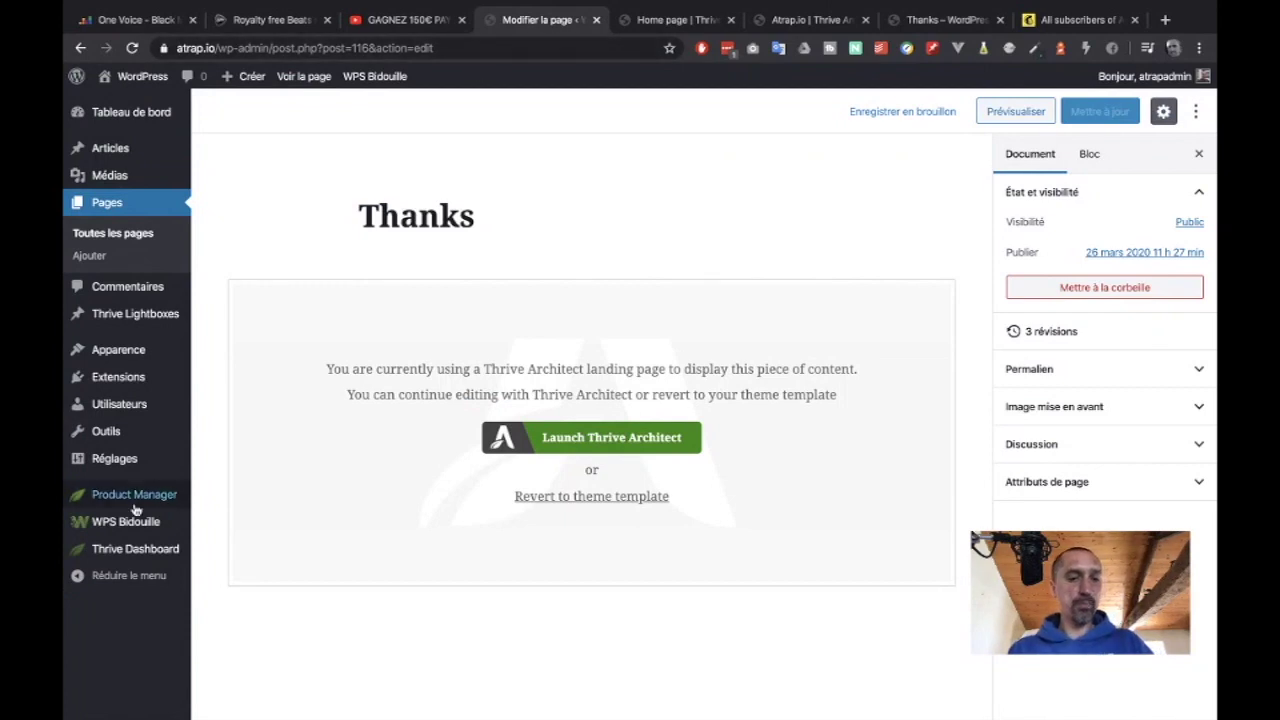
Set WordPress permalinks to 'Titre de la publication' (/%postname%/) and save the change.
mouse_move(132, 457)
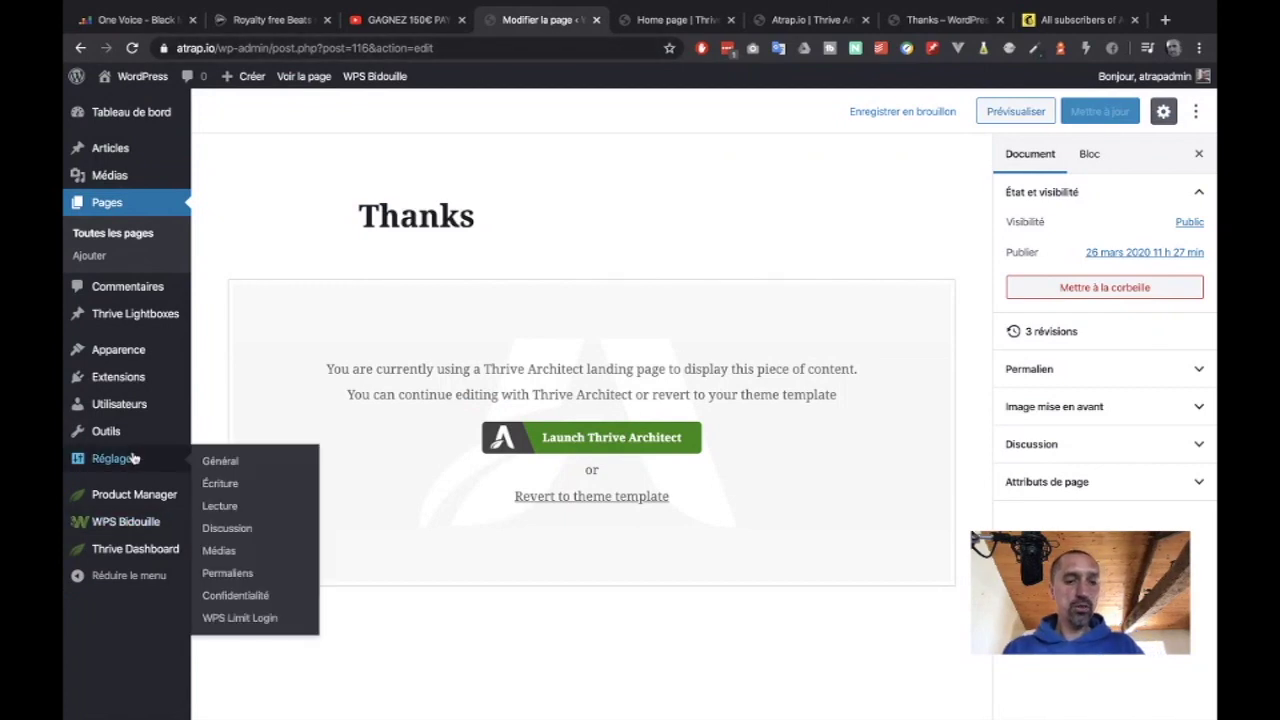
left_click(221, 507)
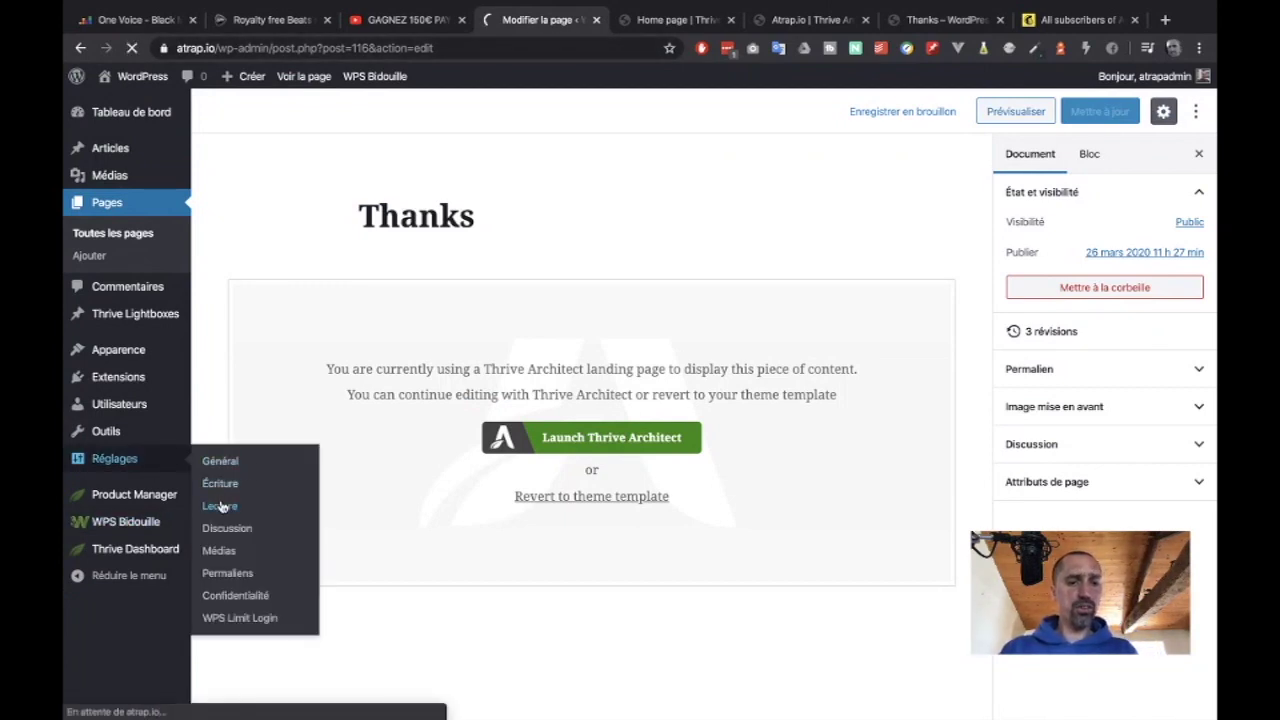
left_click(212, 576)
scroll(303, 513, "down", 2)
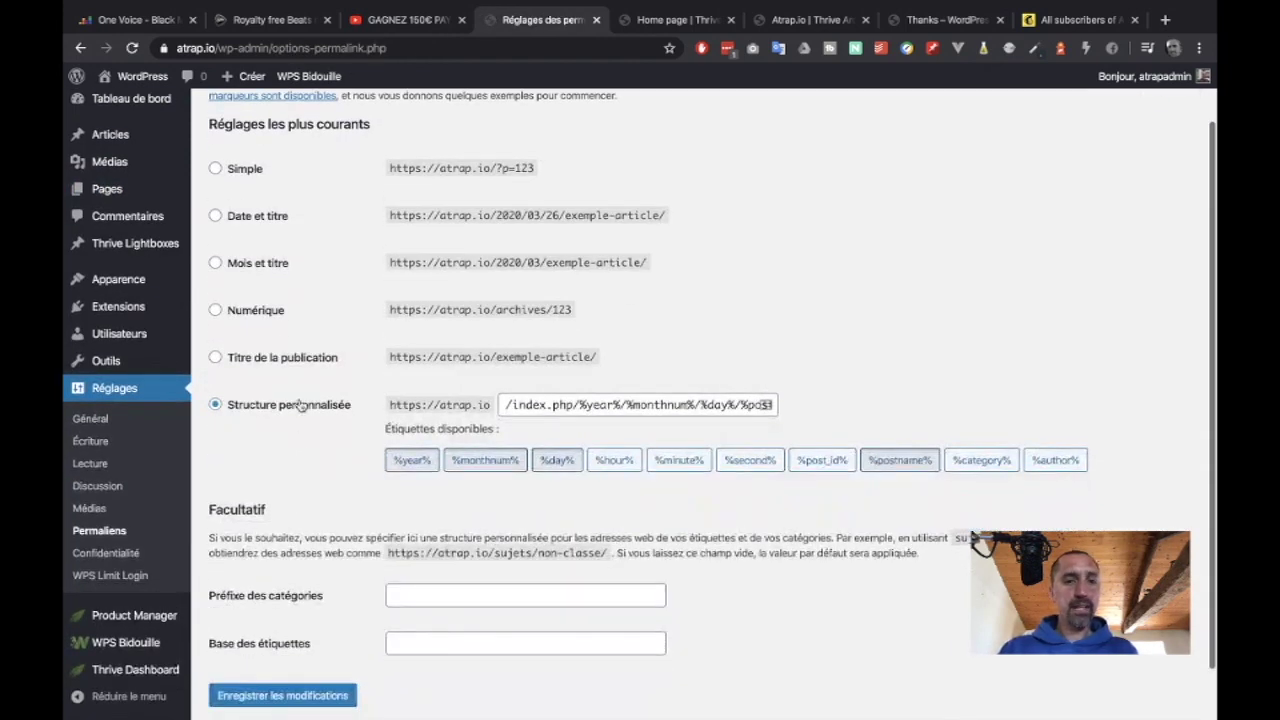
scroll(300, 404, "up", 1)
left_click_drag(505, 420, 775, 420)
left_click(742, 420)
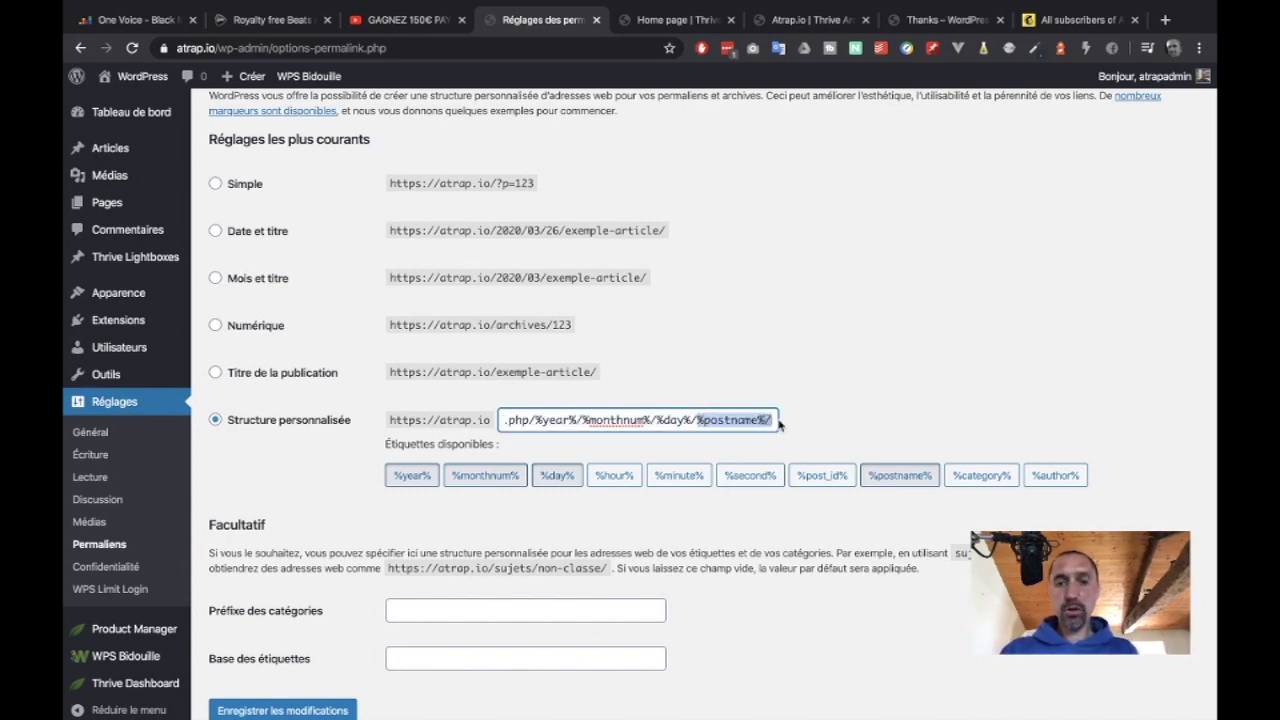
left_click(790, 356)
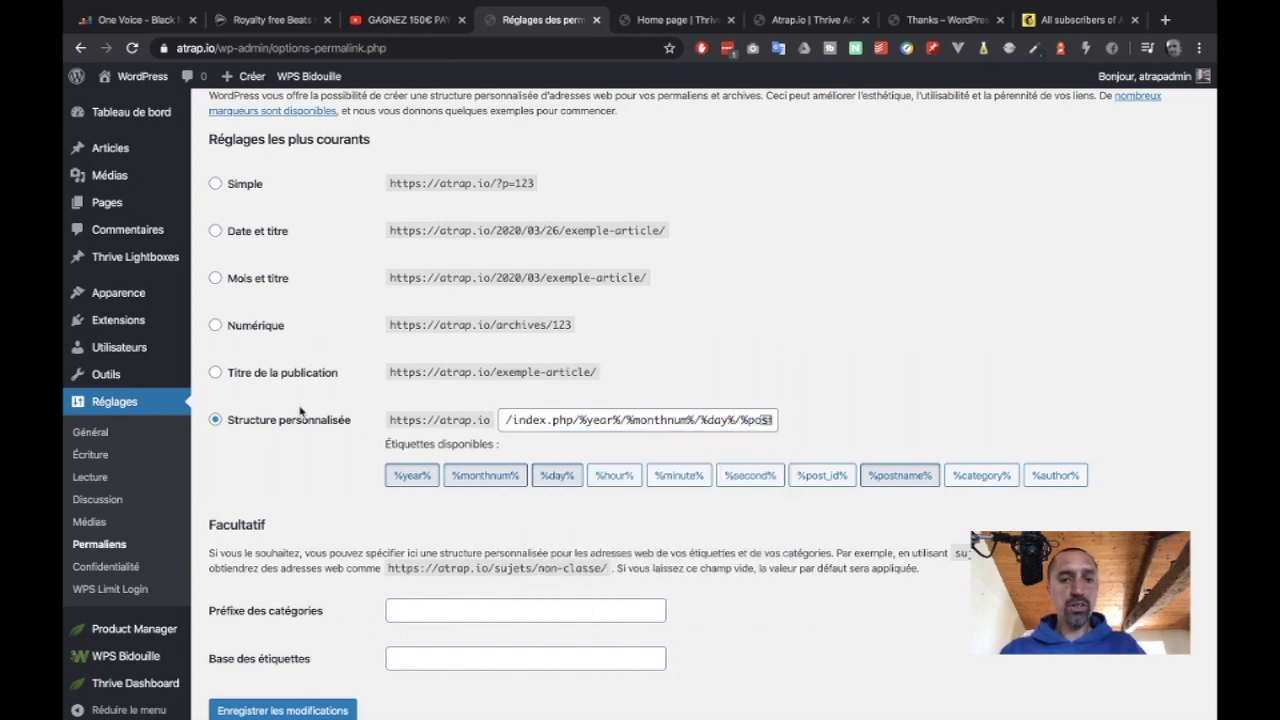
left_click(215, 372)
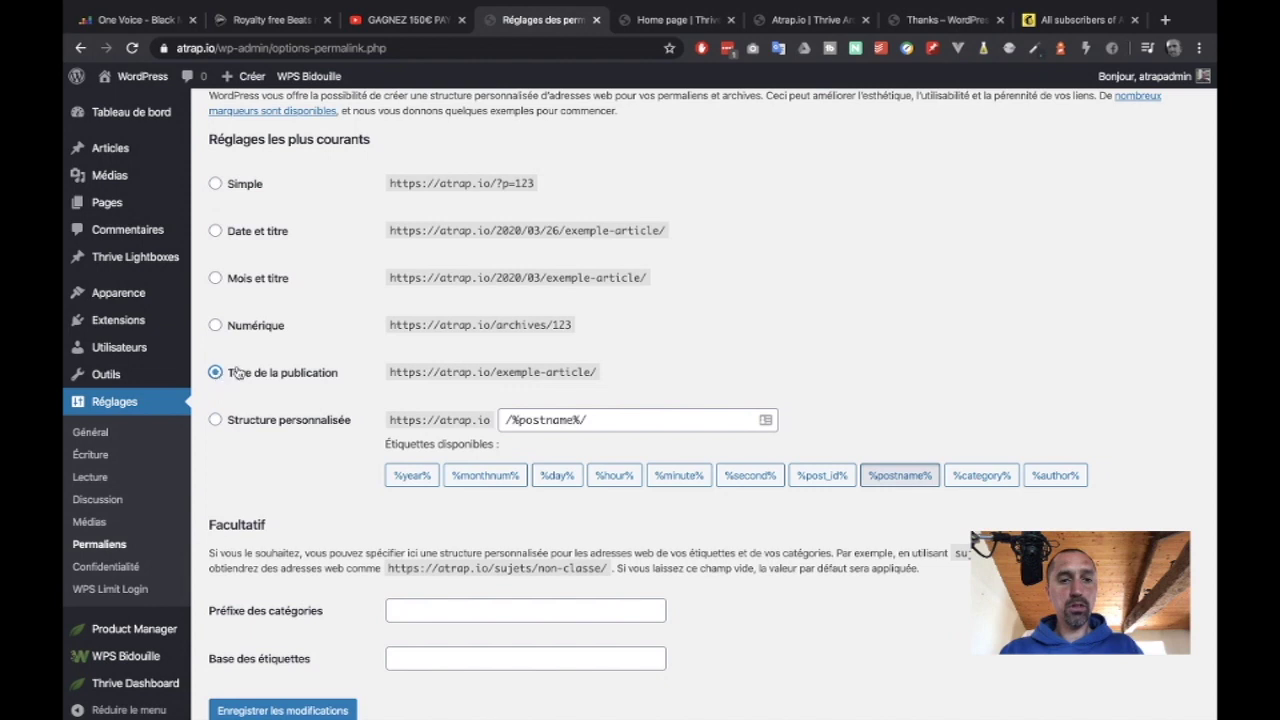
left_click(293, 710)
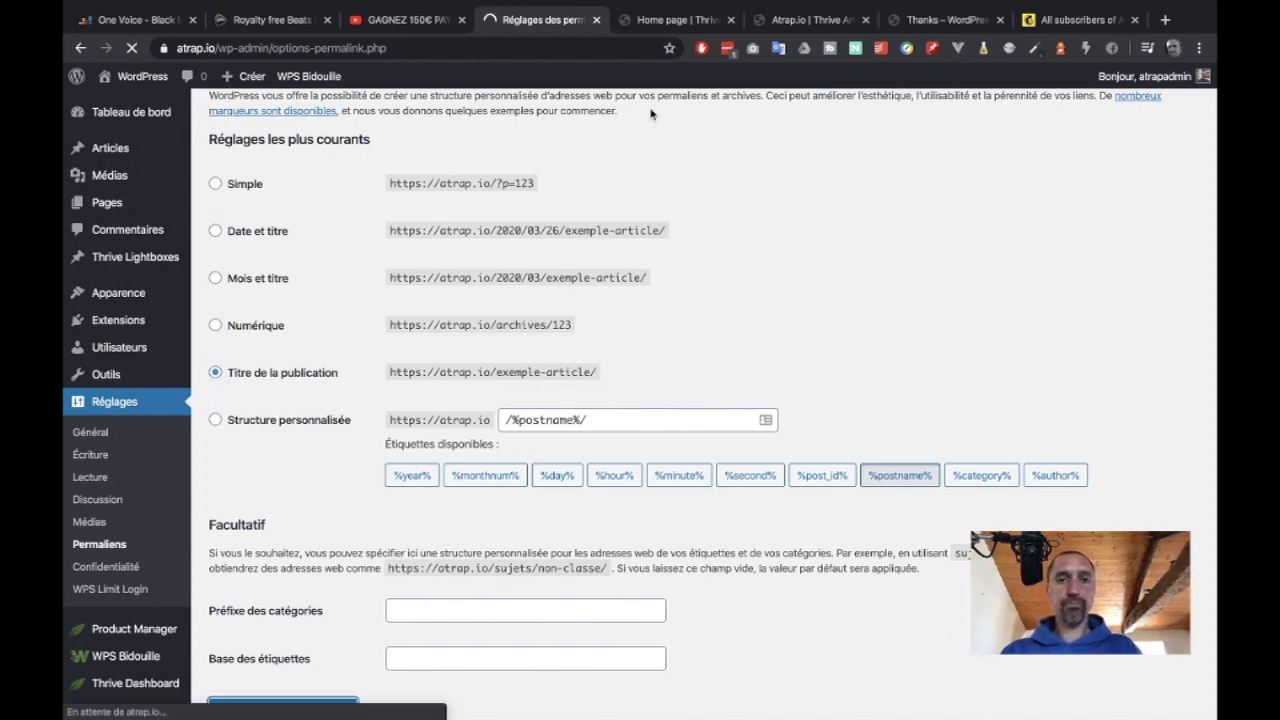
left_click(810, 25)
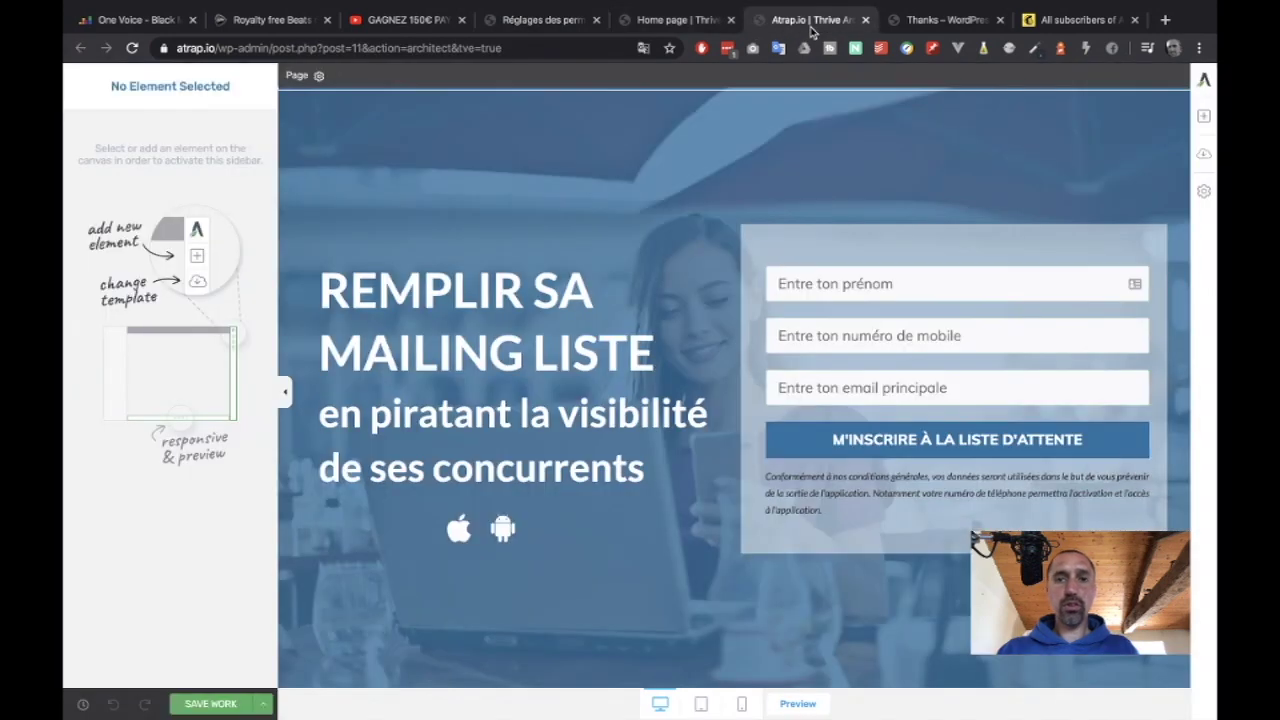
Reload the live landing page preview and submit the filled 'M'INSCRIRE À LA LISTE D'ATTENTE' form.
left_click(914, 20)
scroll(583, 249, "left", 5)
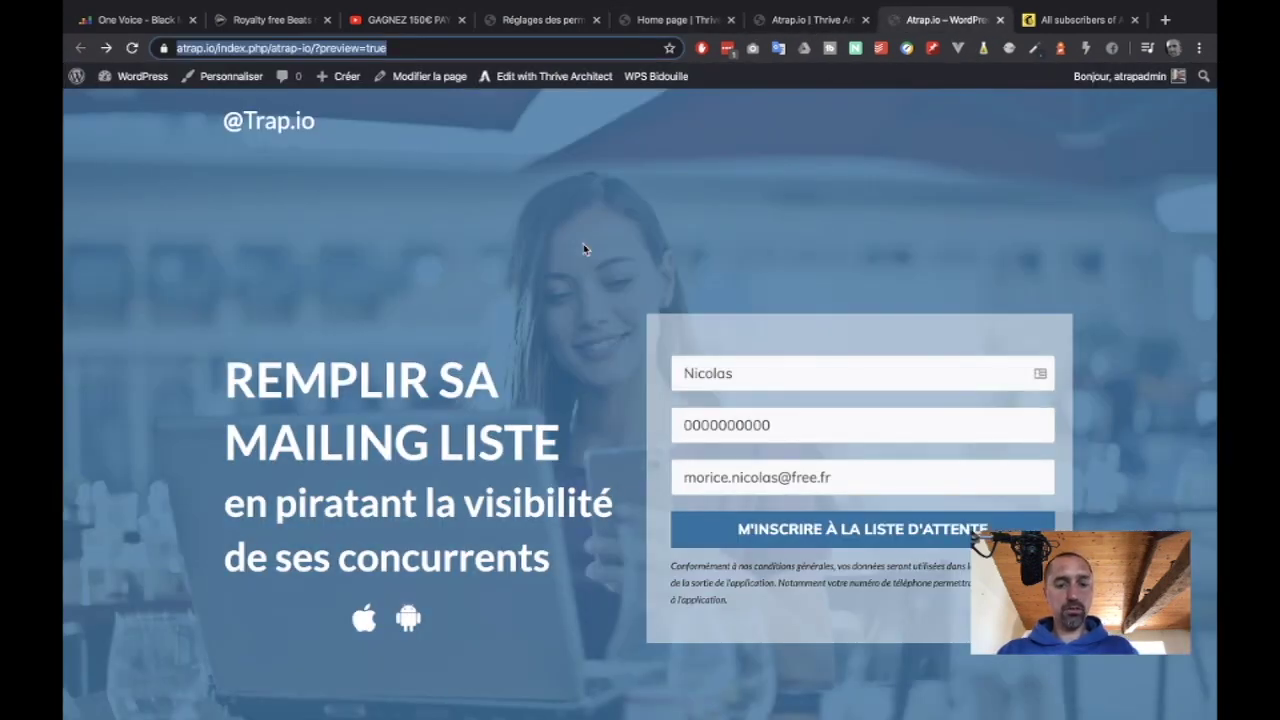
key("Return")
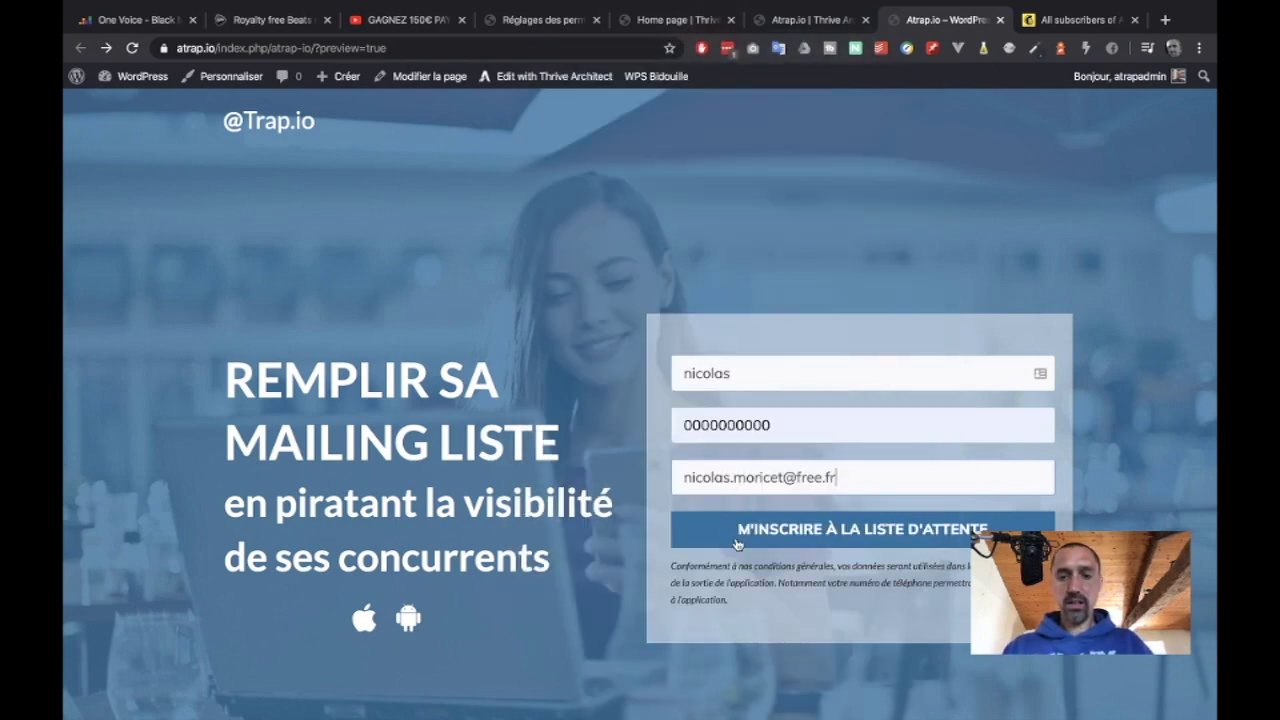
left_click(986, 534)
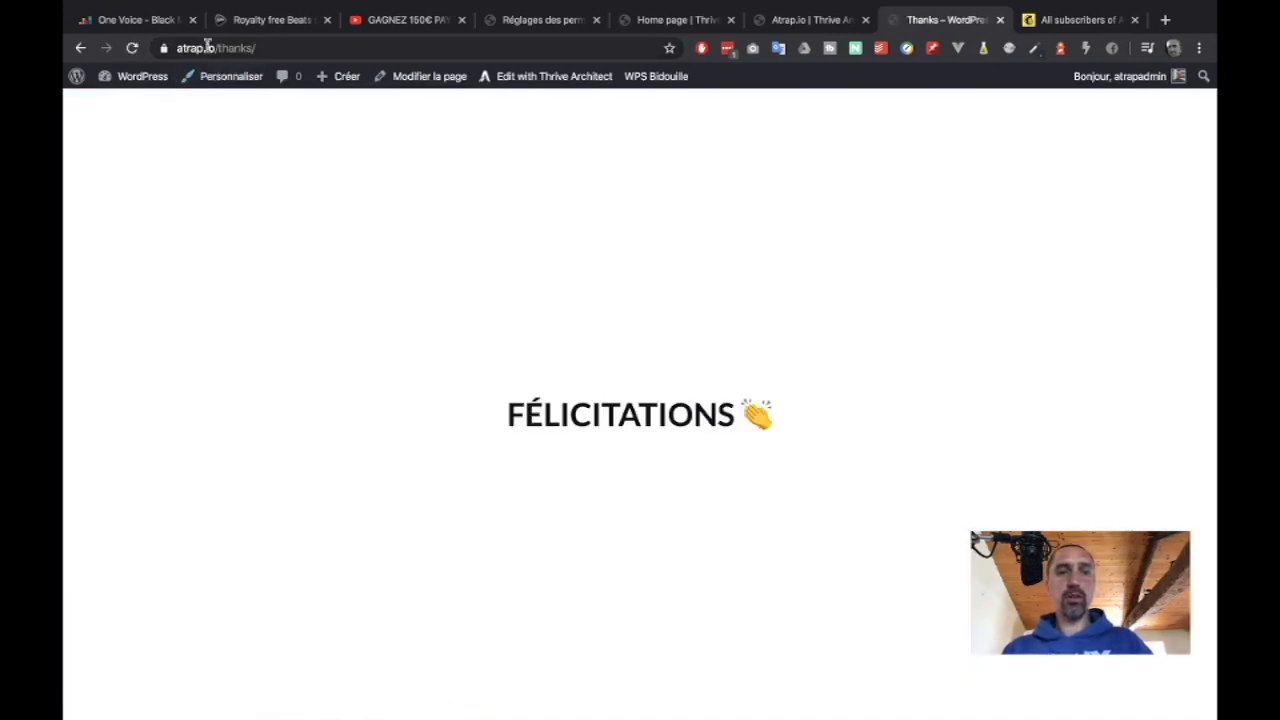
Confirm the page address ends in thanks/, check the form's redirect, then edit the Thanks page.
left_click(205, 48)
double_click(260, 48)
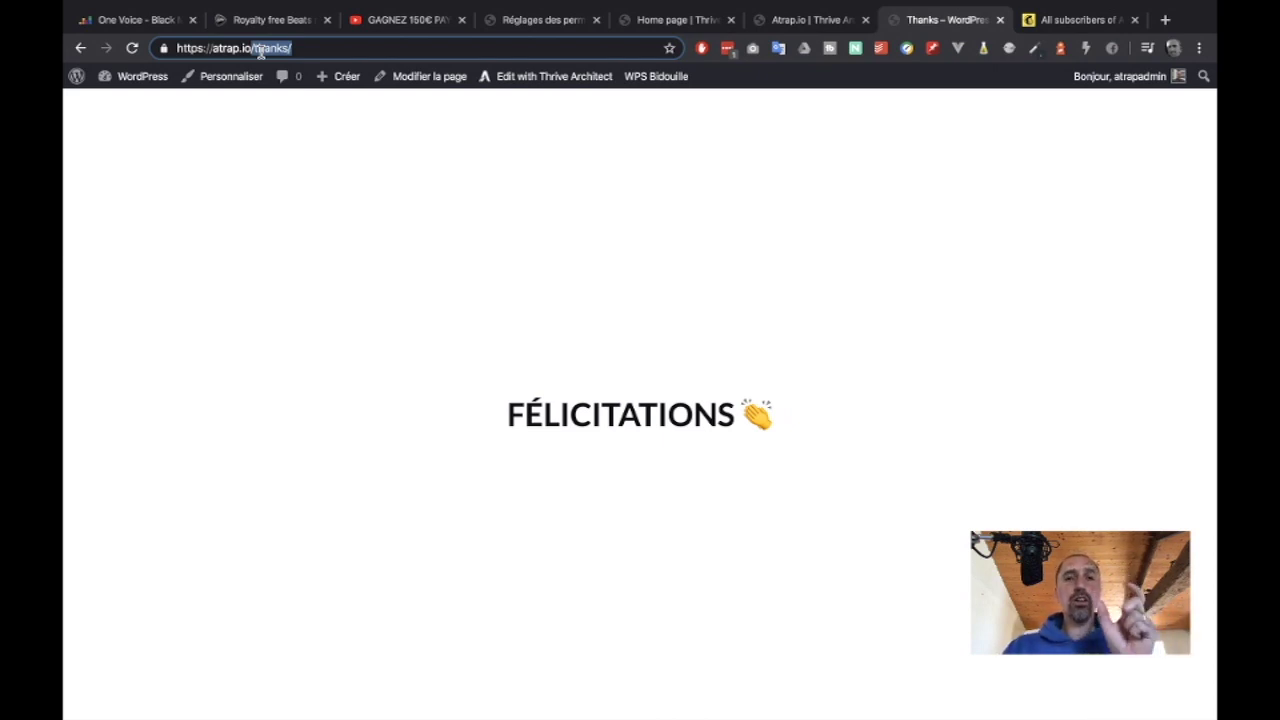
left_click(638, 22)
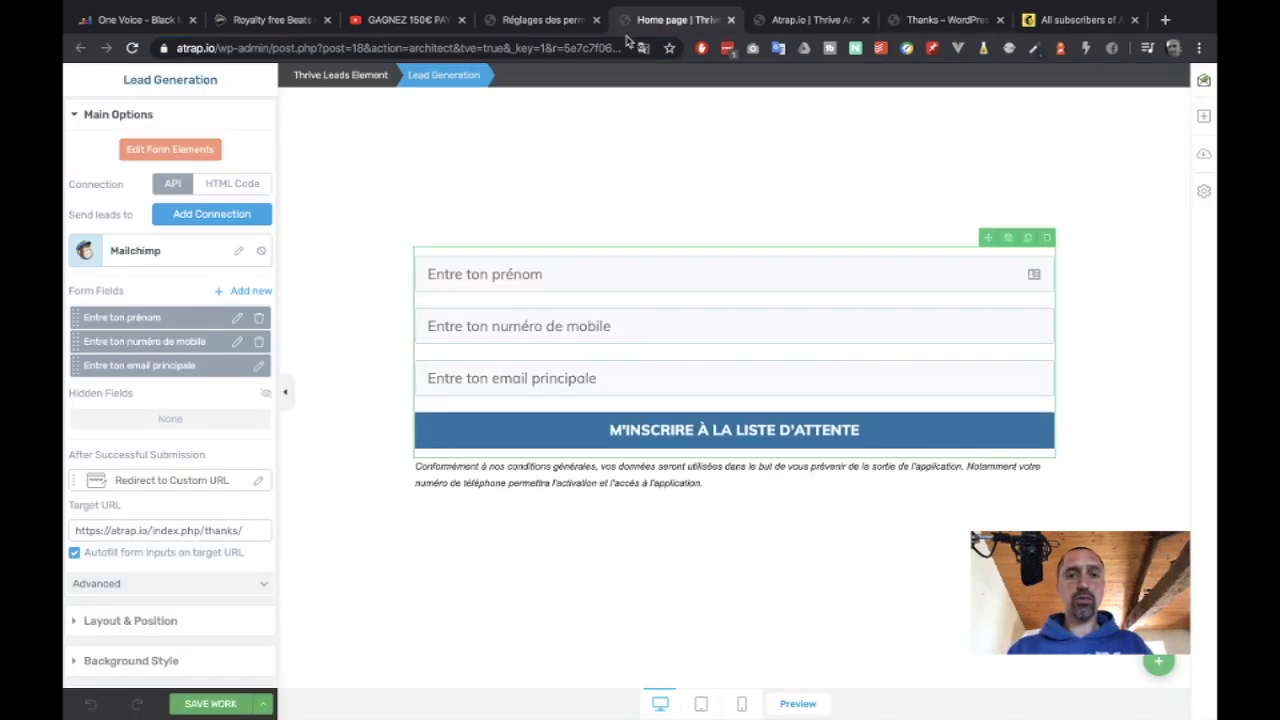
left_click(908, 20)
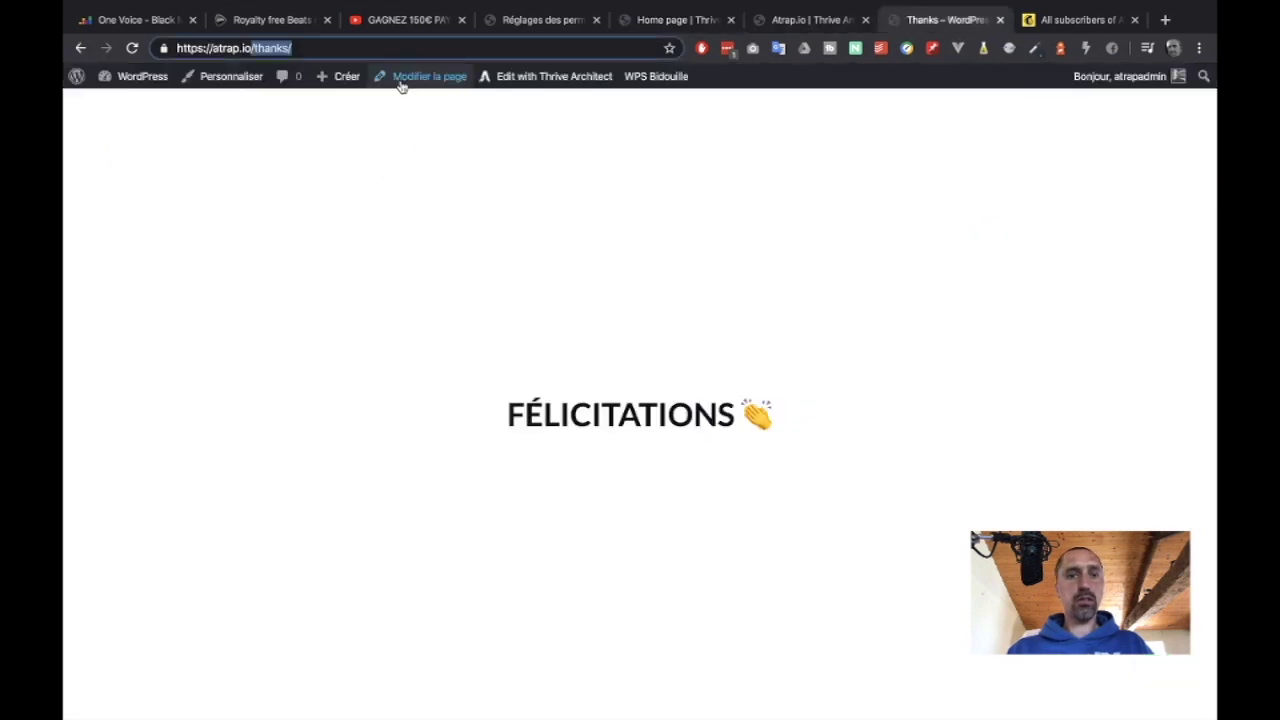
left_click(400, 85)
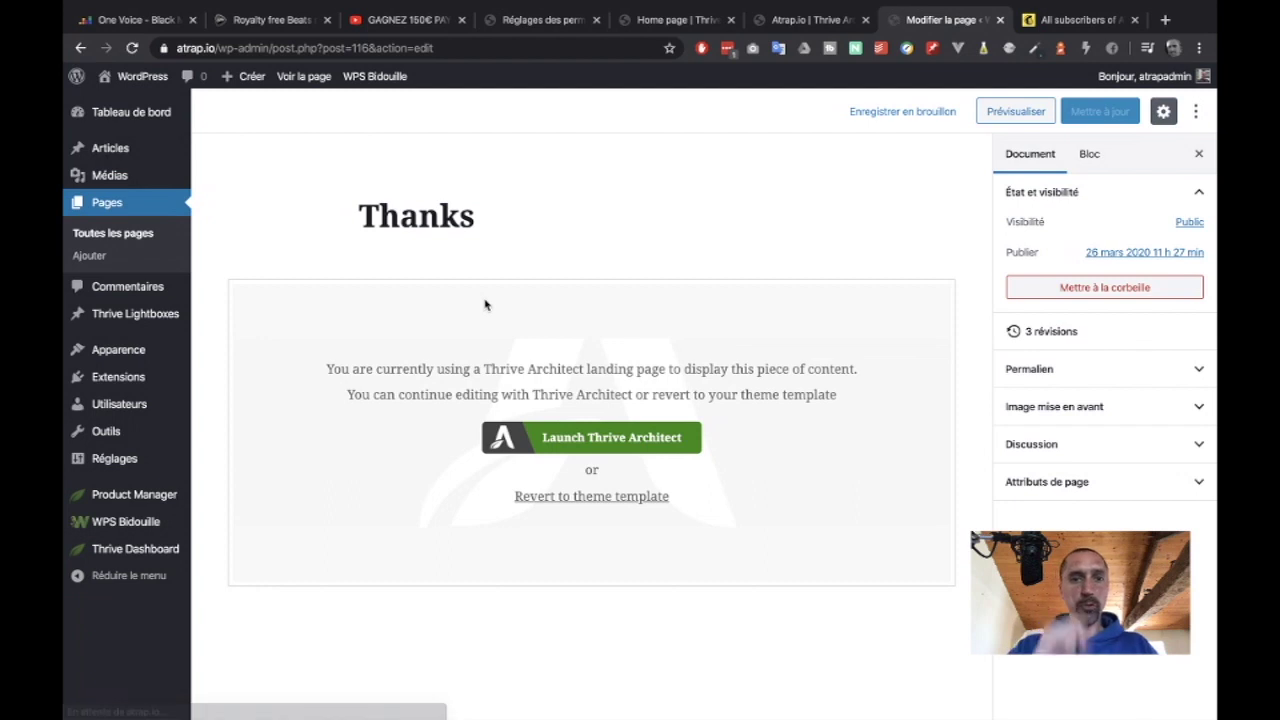
left_click(488, 217)
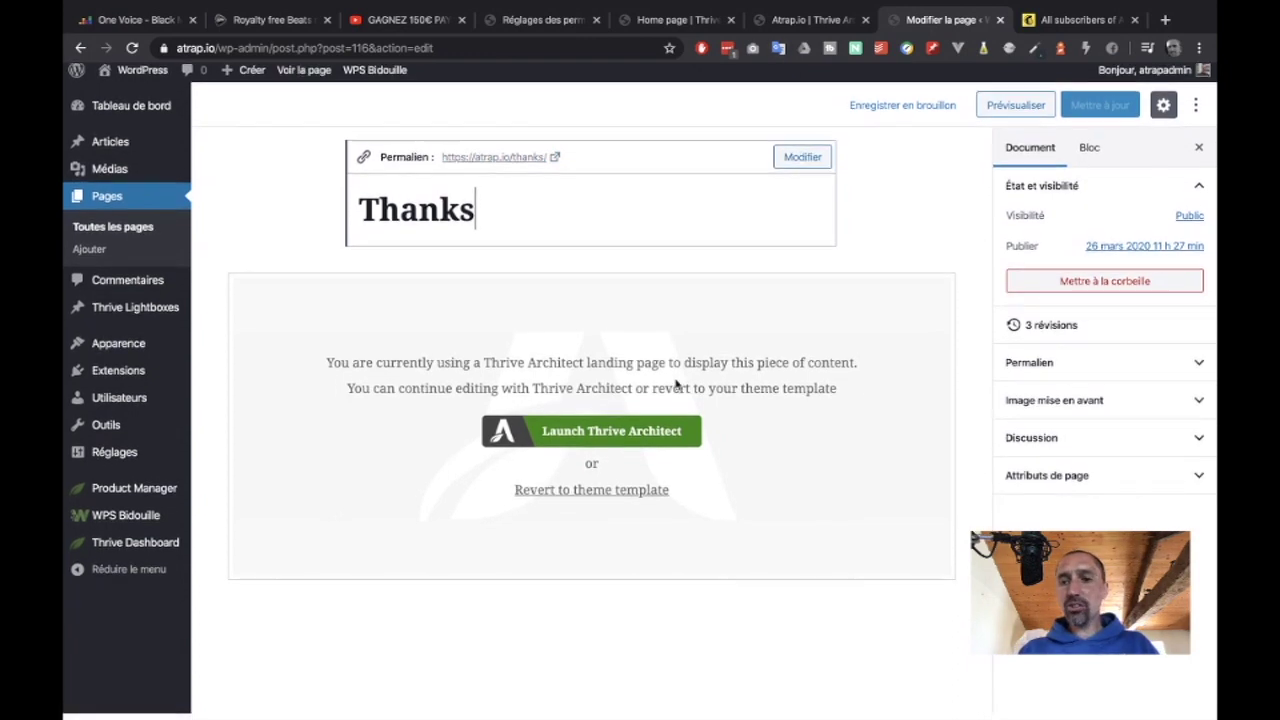
left_click(810, 22)
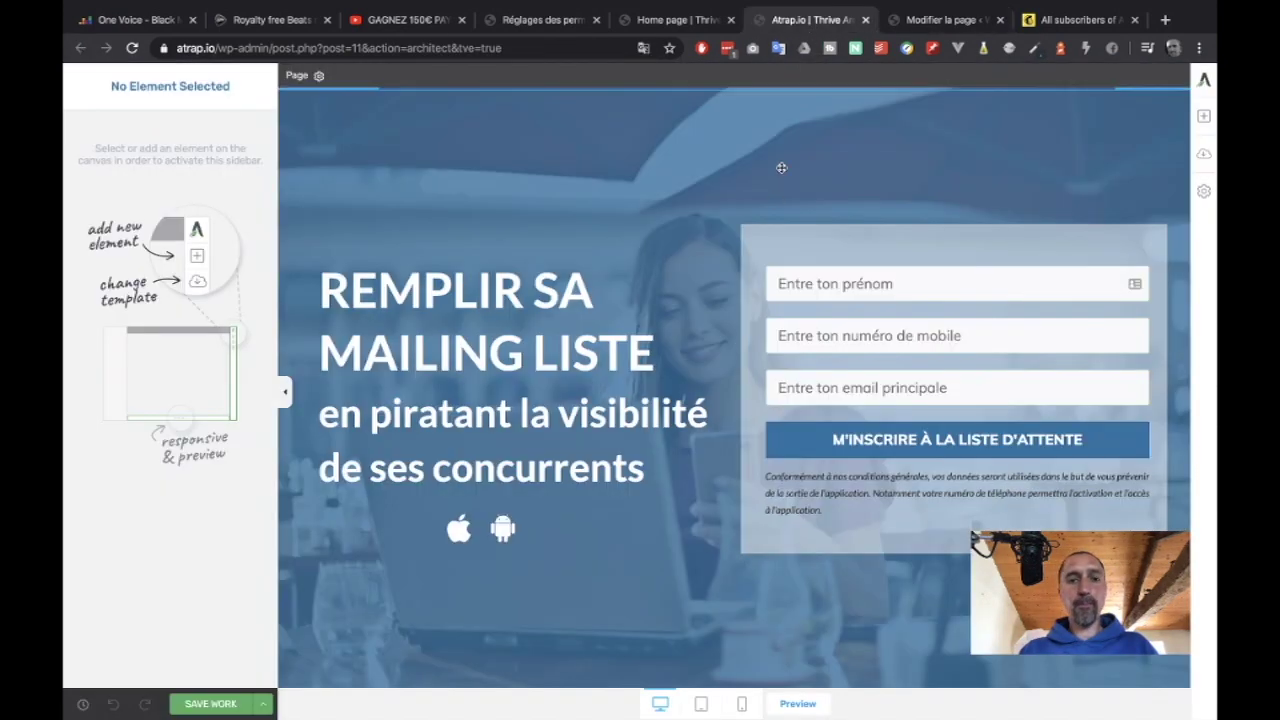
left_click(666, 22)
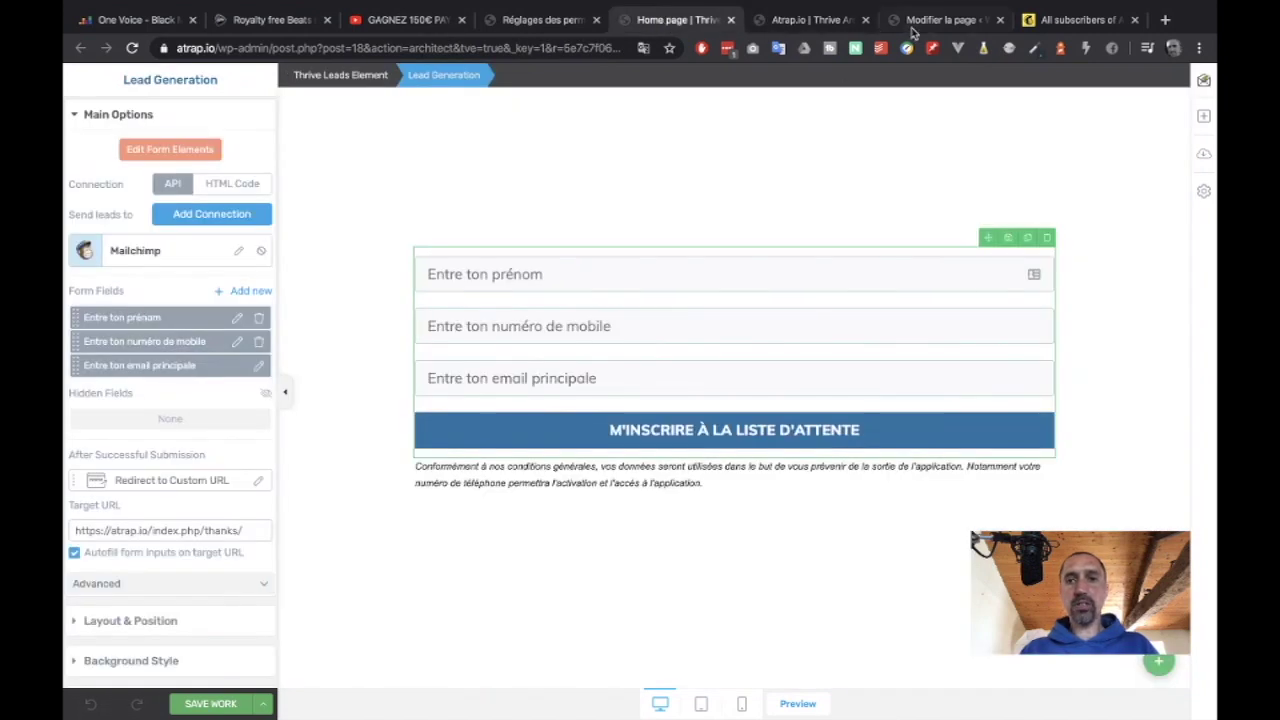
left_click(918, 24)
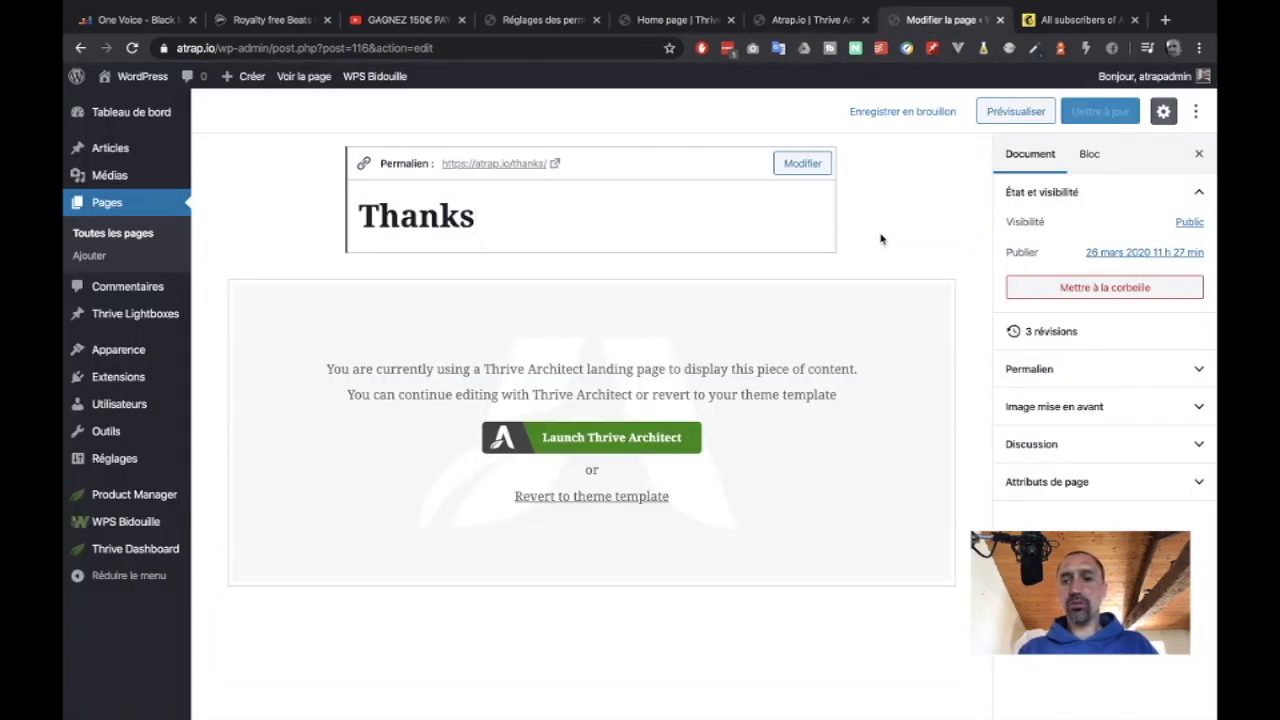